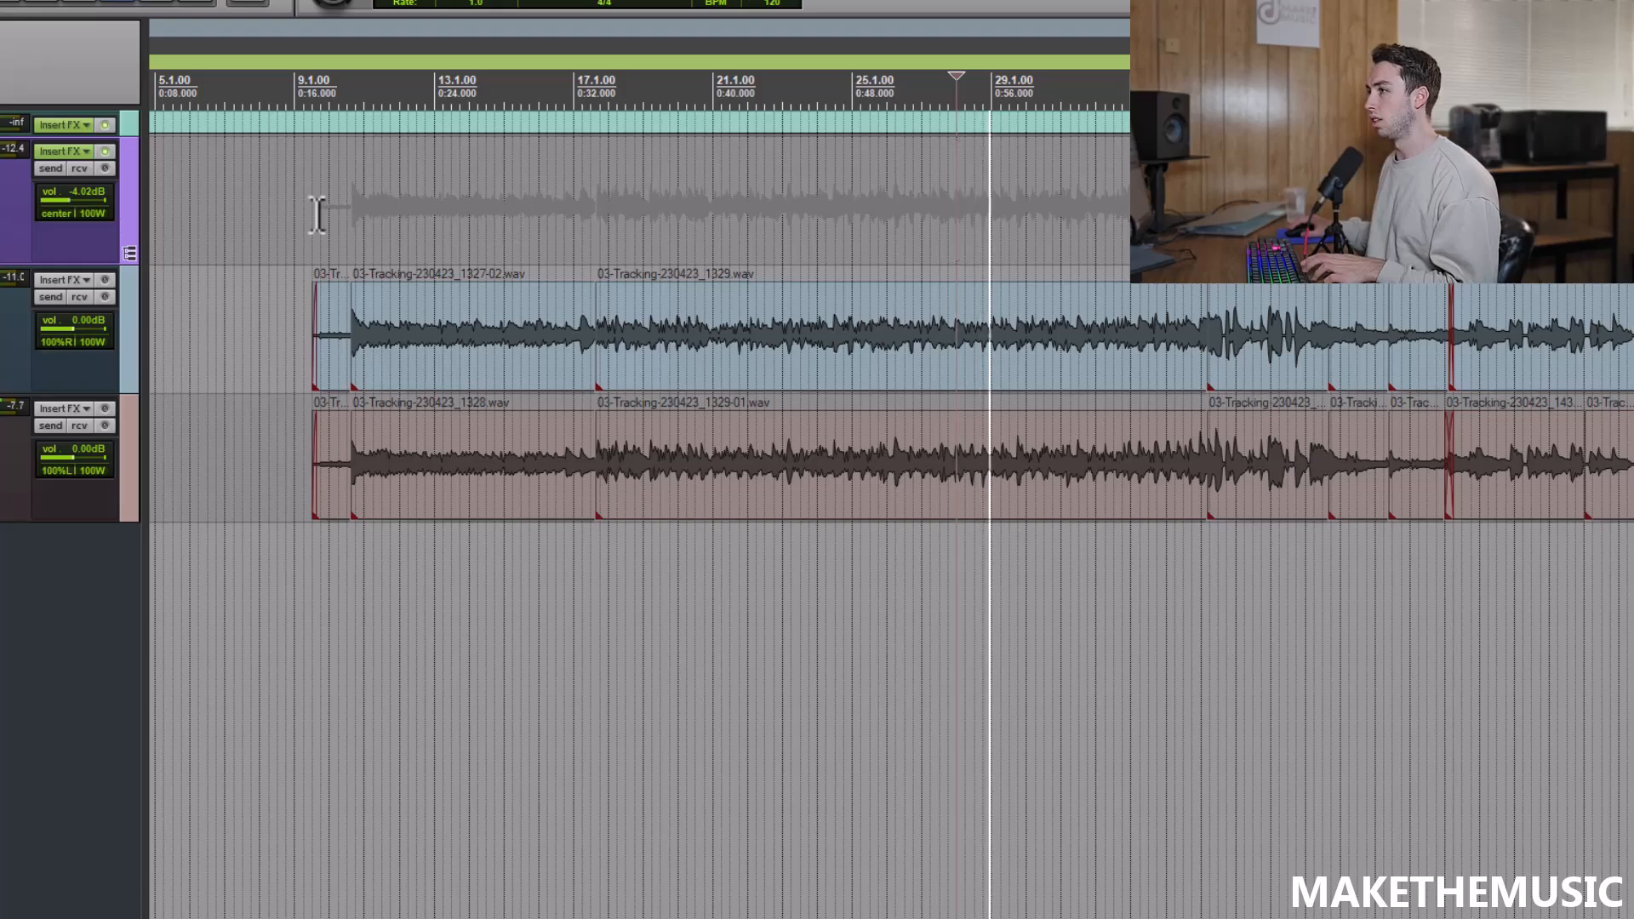
Open the effects chain of the Guitars folder track, showing the BIAS FX 2 plugin.
left_click(60, 153)
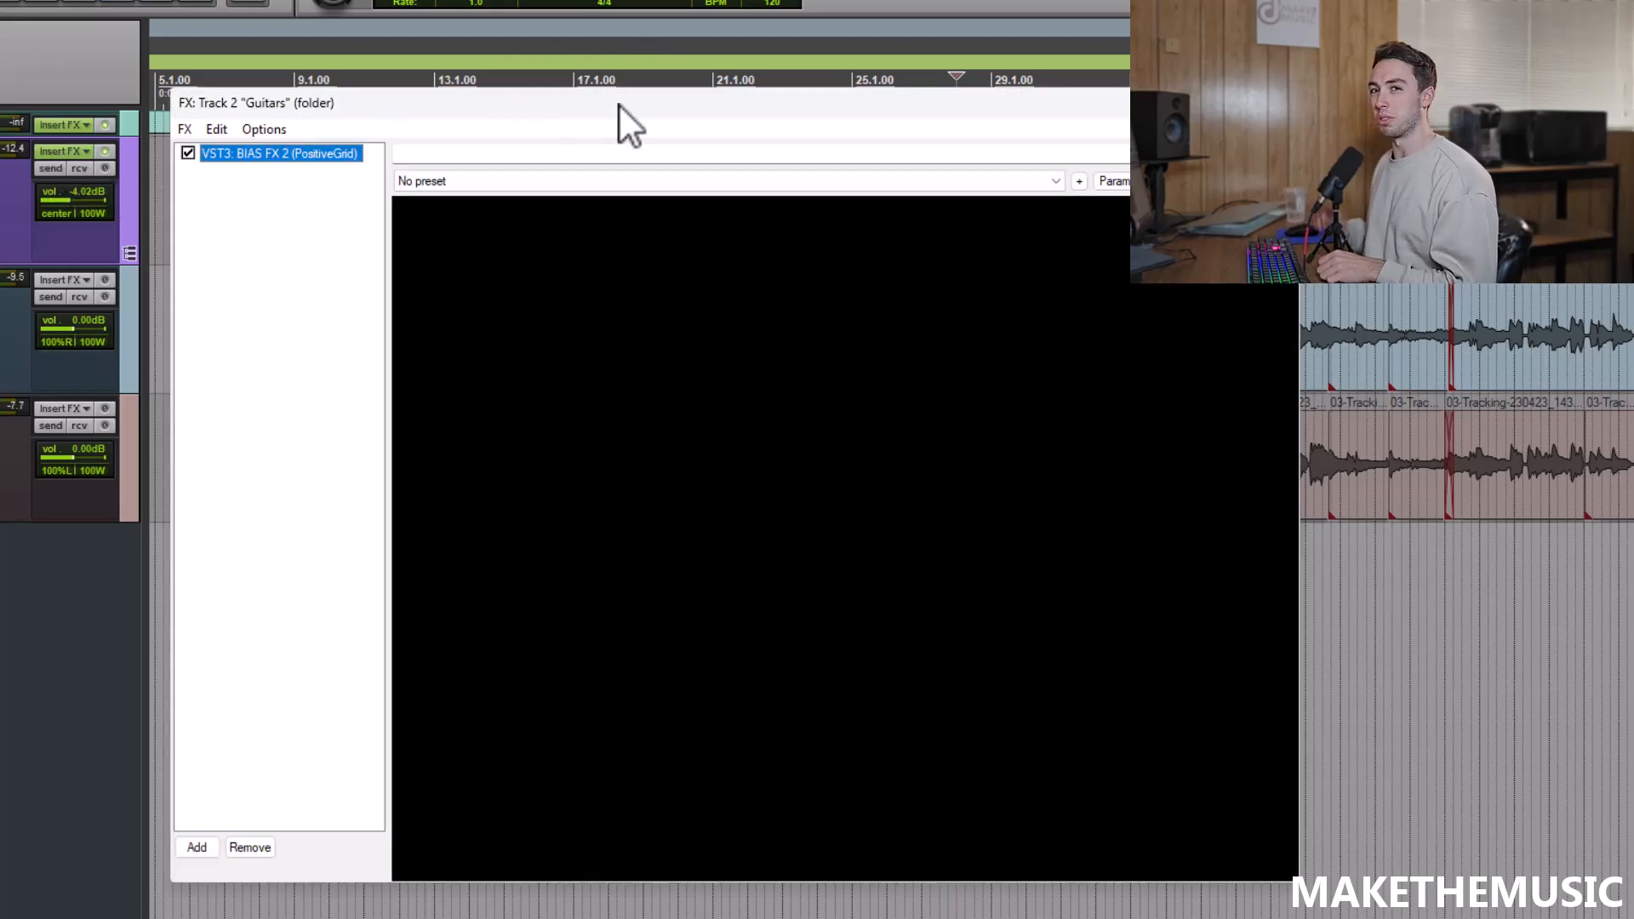
left_click_drag(619, 106, 561, 116)
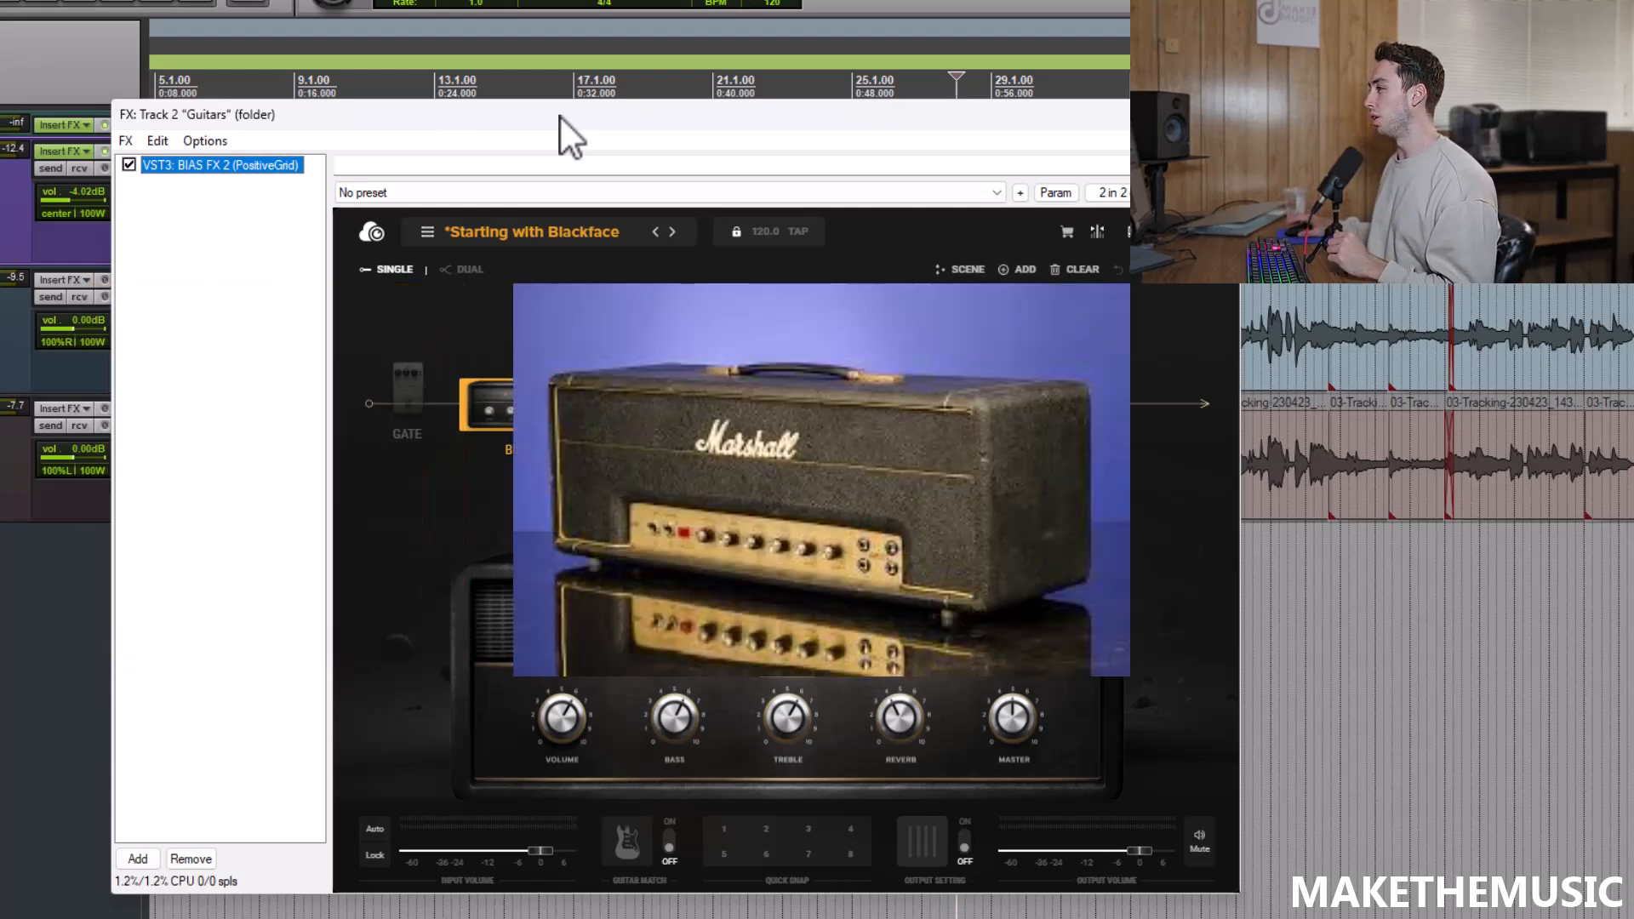
left_click_drag(582, 105, 560, 94)
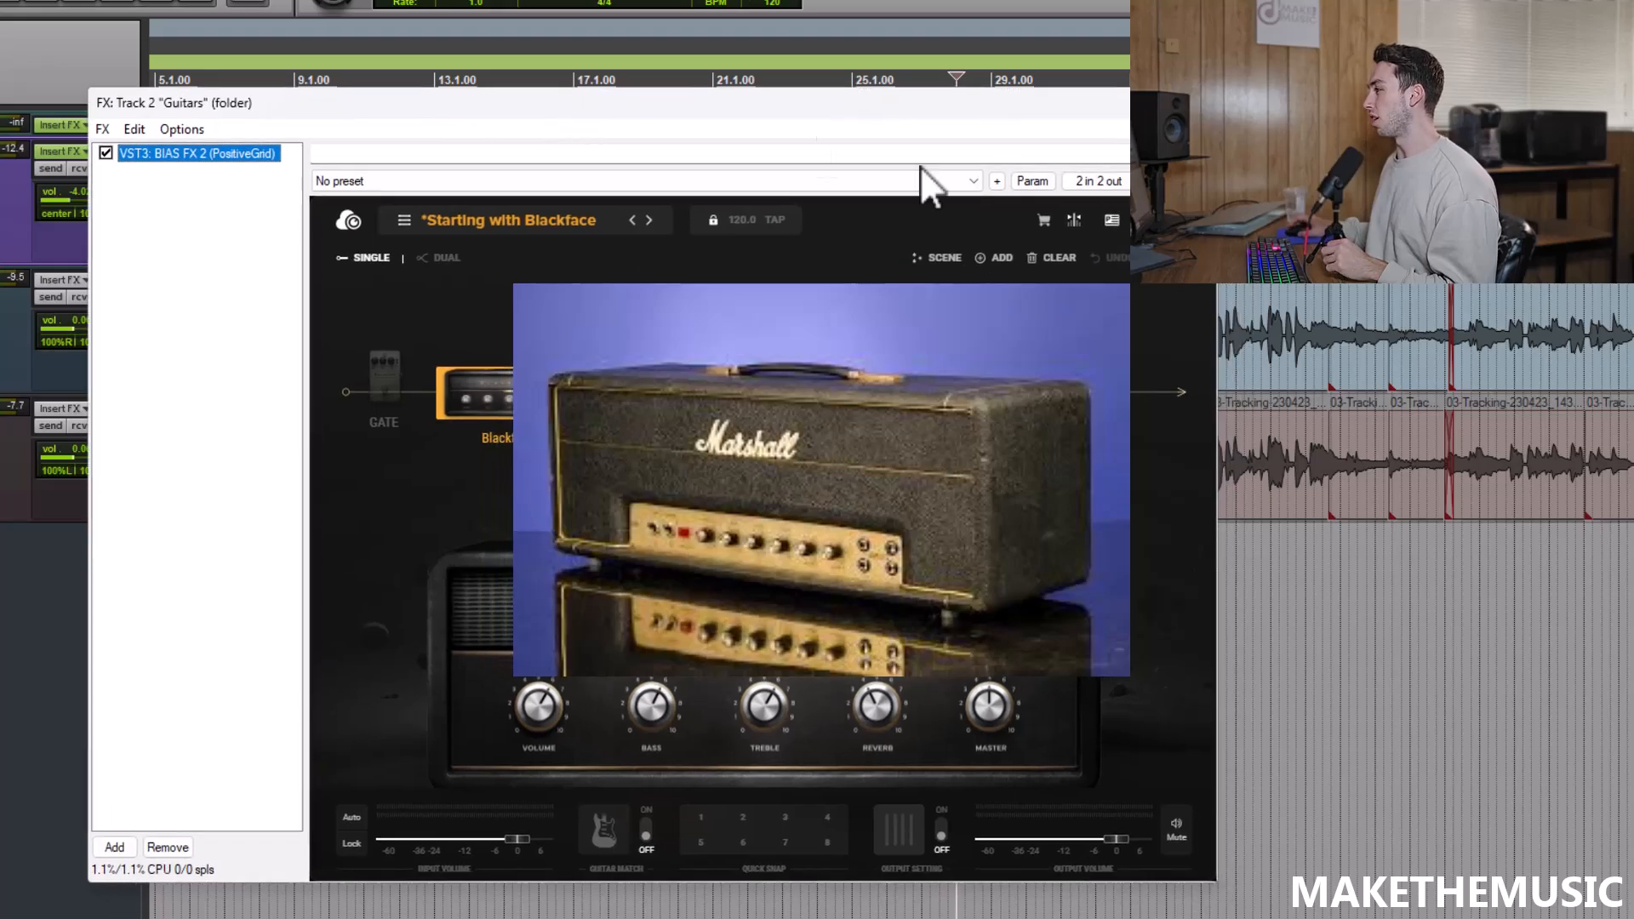
scroll(1425, 588, "down", 3)
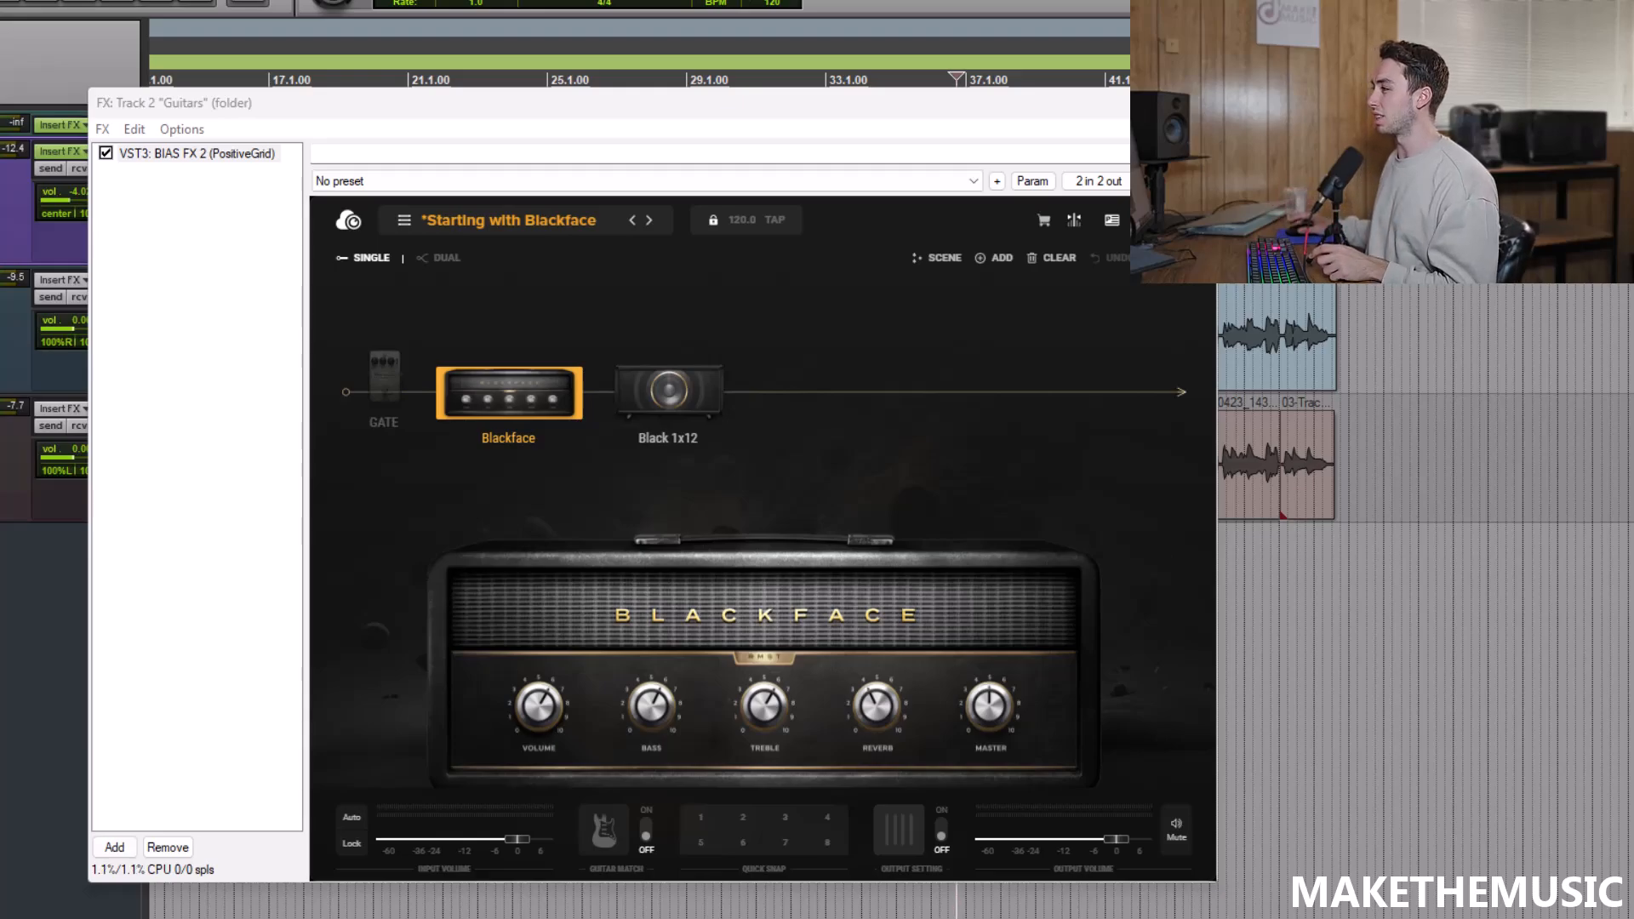
Play the later section of the guitar recordings through the Blackface amp to hear the starting tone.
left_click_drag(1071, 106, 789, 89)
left_click(1123, 211)
scroll(1123, 212, "right", 2)
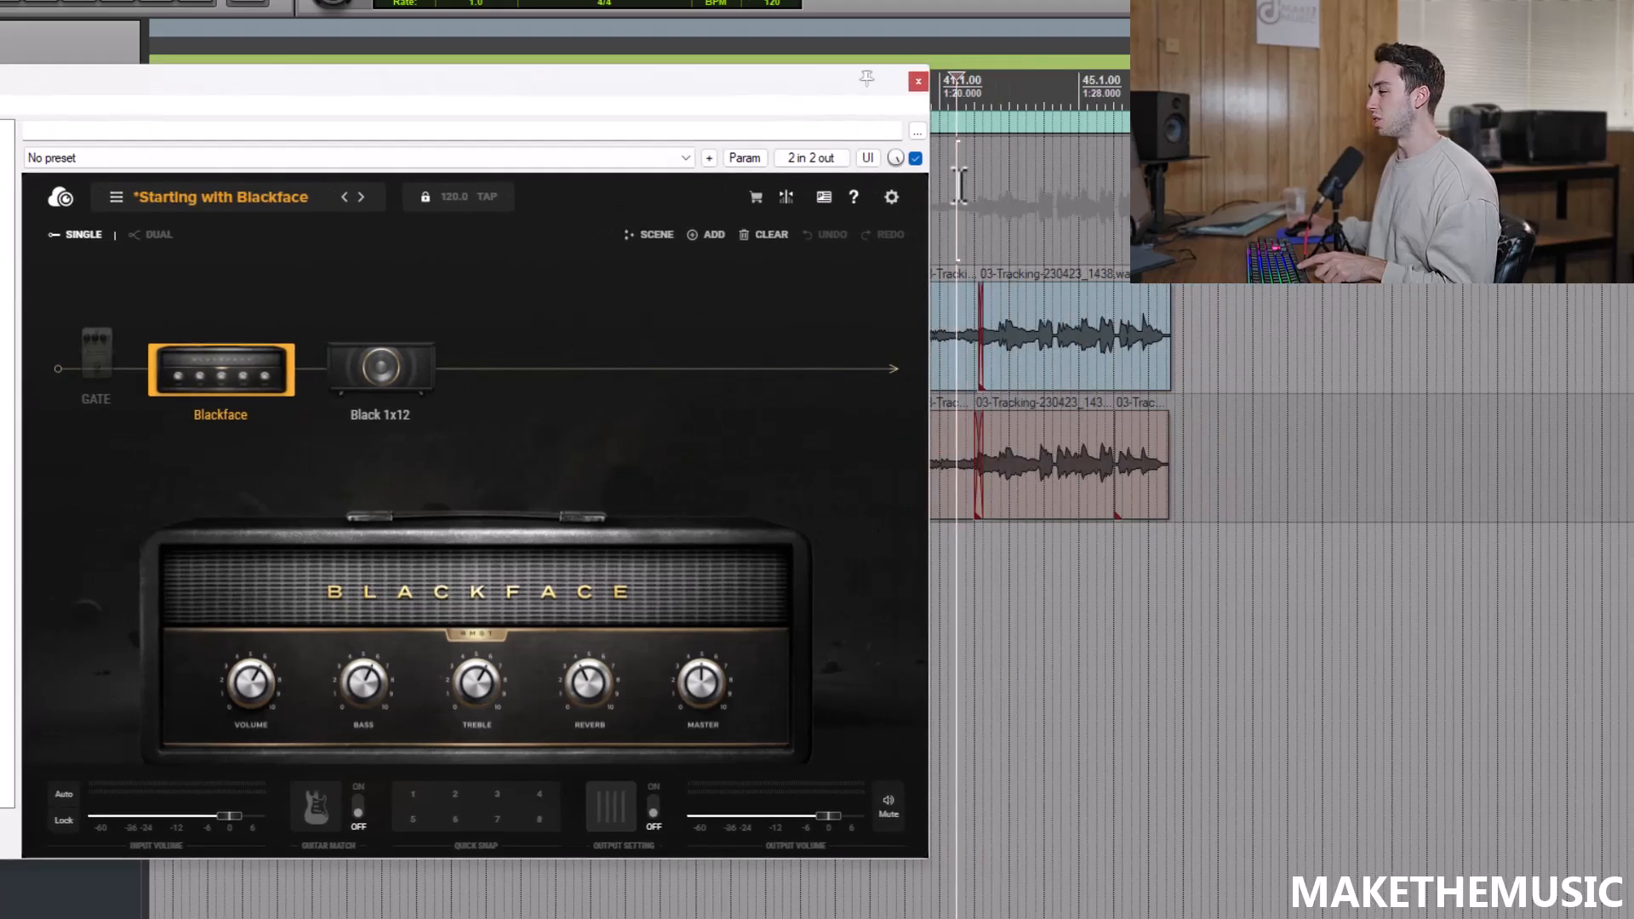
key("space")
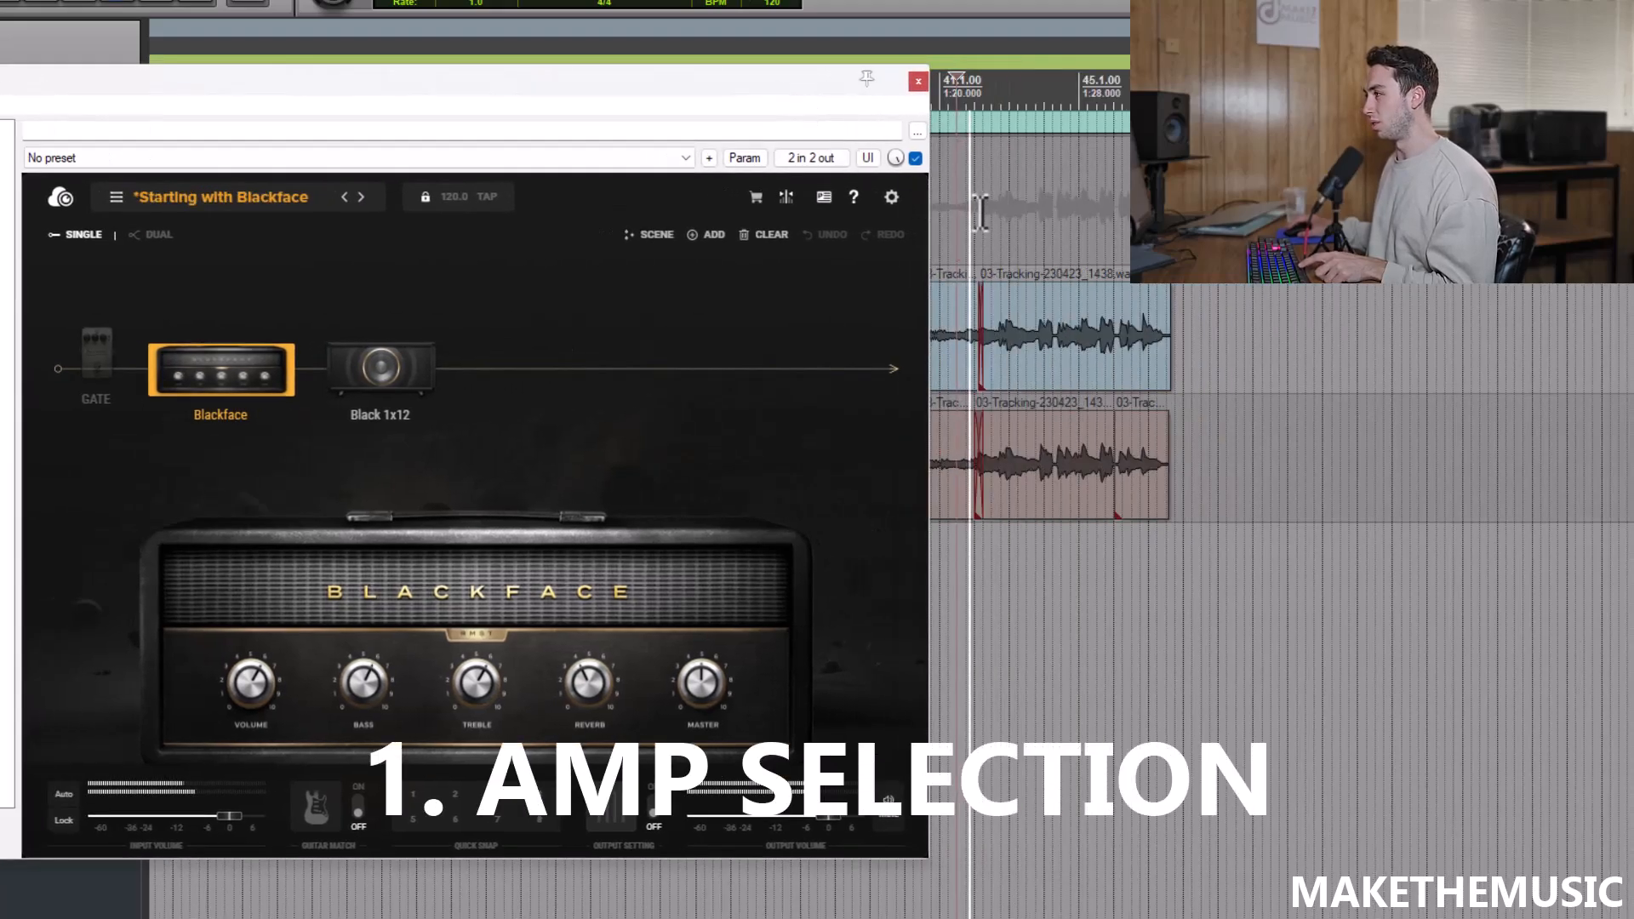
left_click_drag(793, 77, 1066, 95)
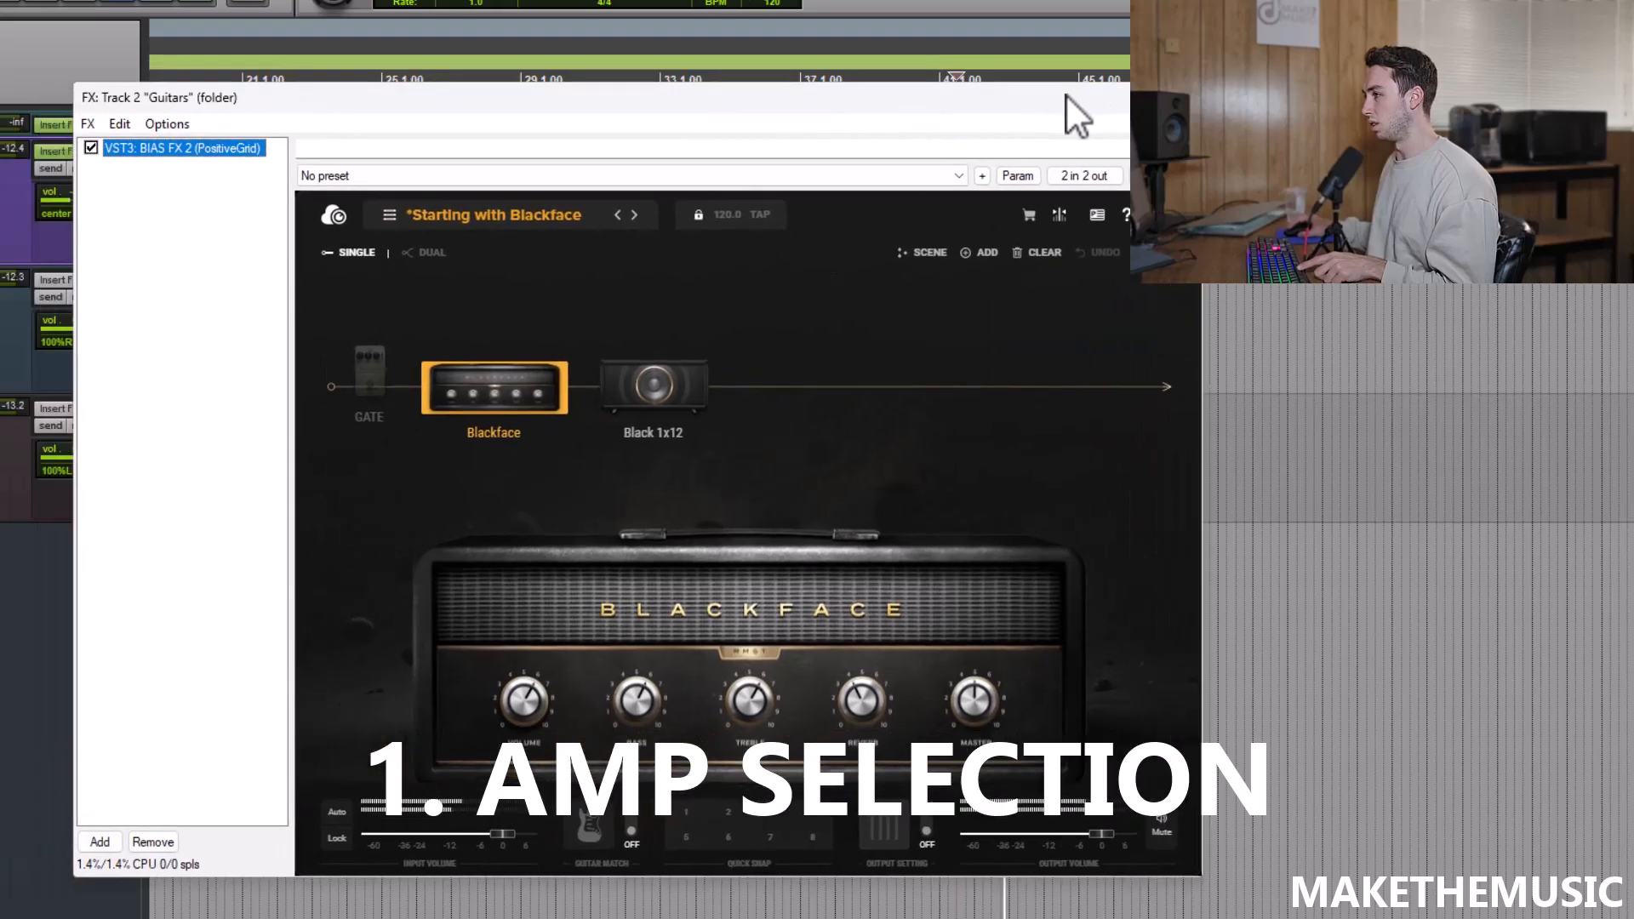
Replace the Blackface amp with the '69 Plexiglas V2 from the factory Crunch amps.
right_click(504, 385)
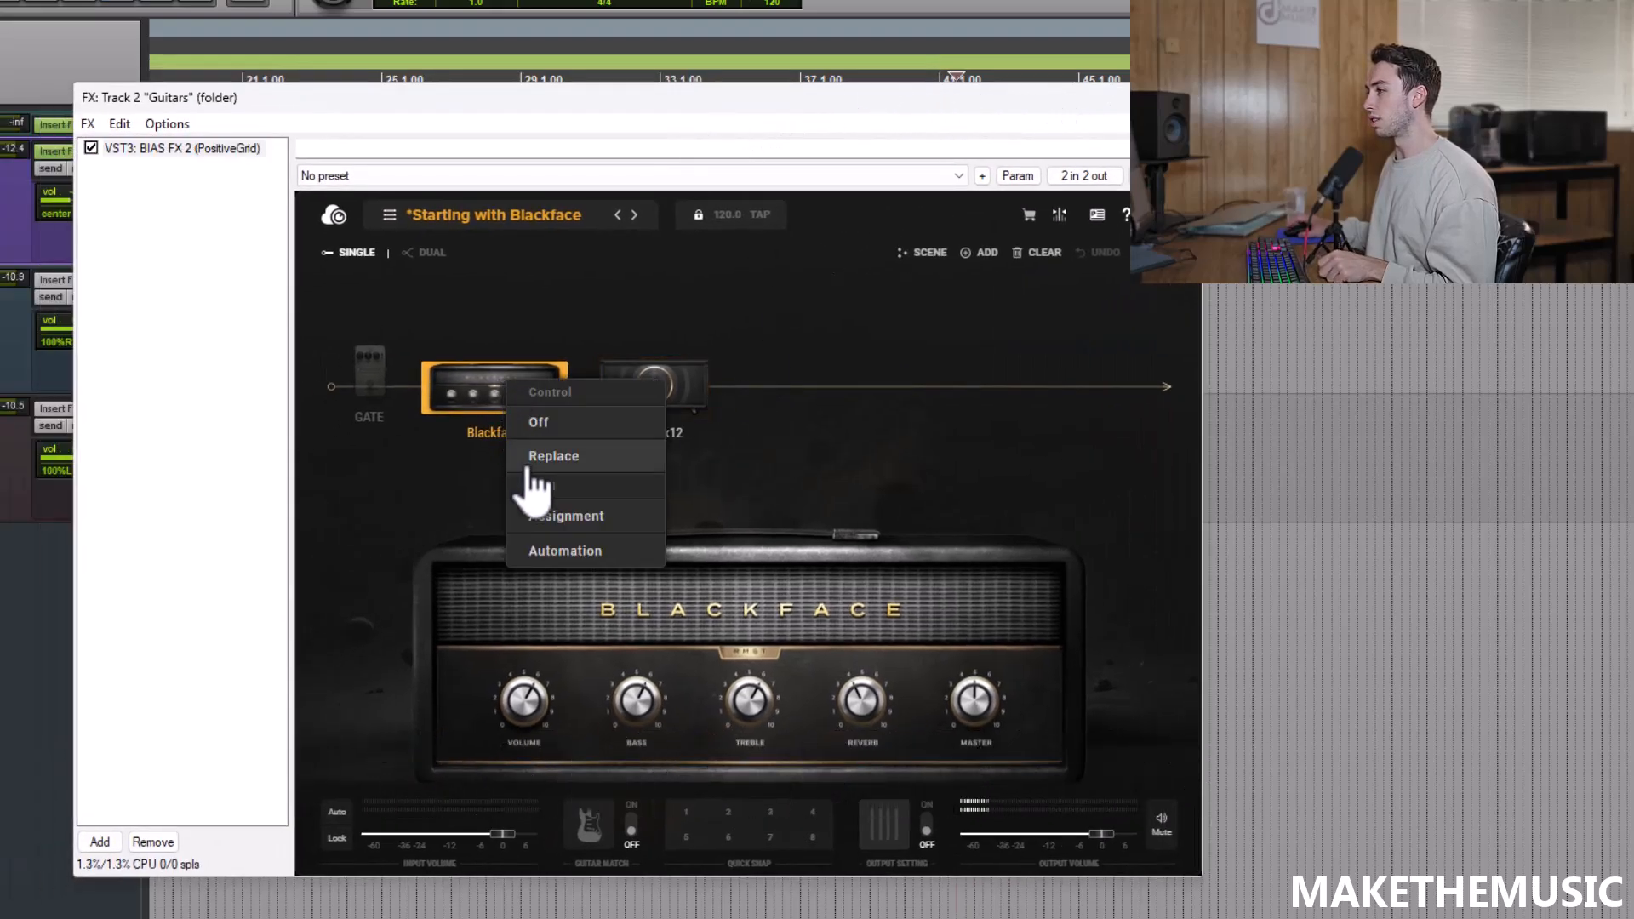
left_click(535, 460)
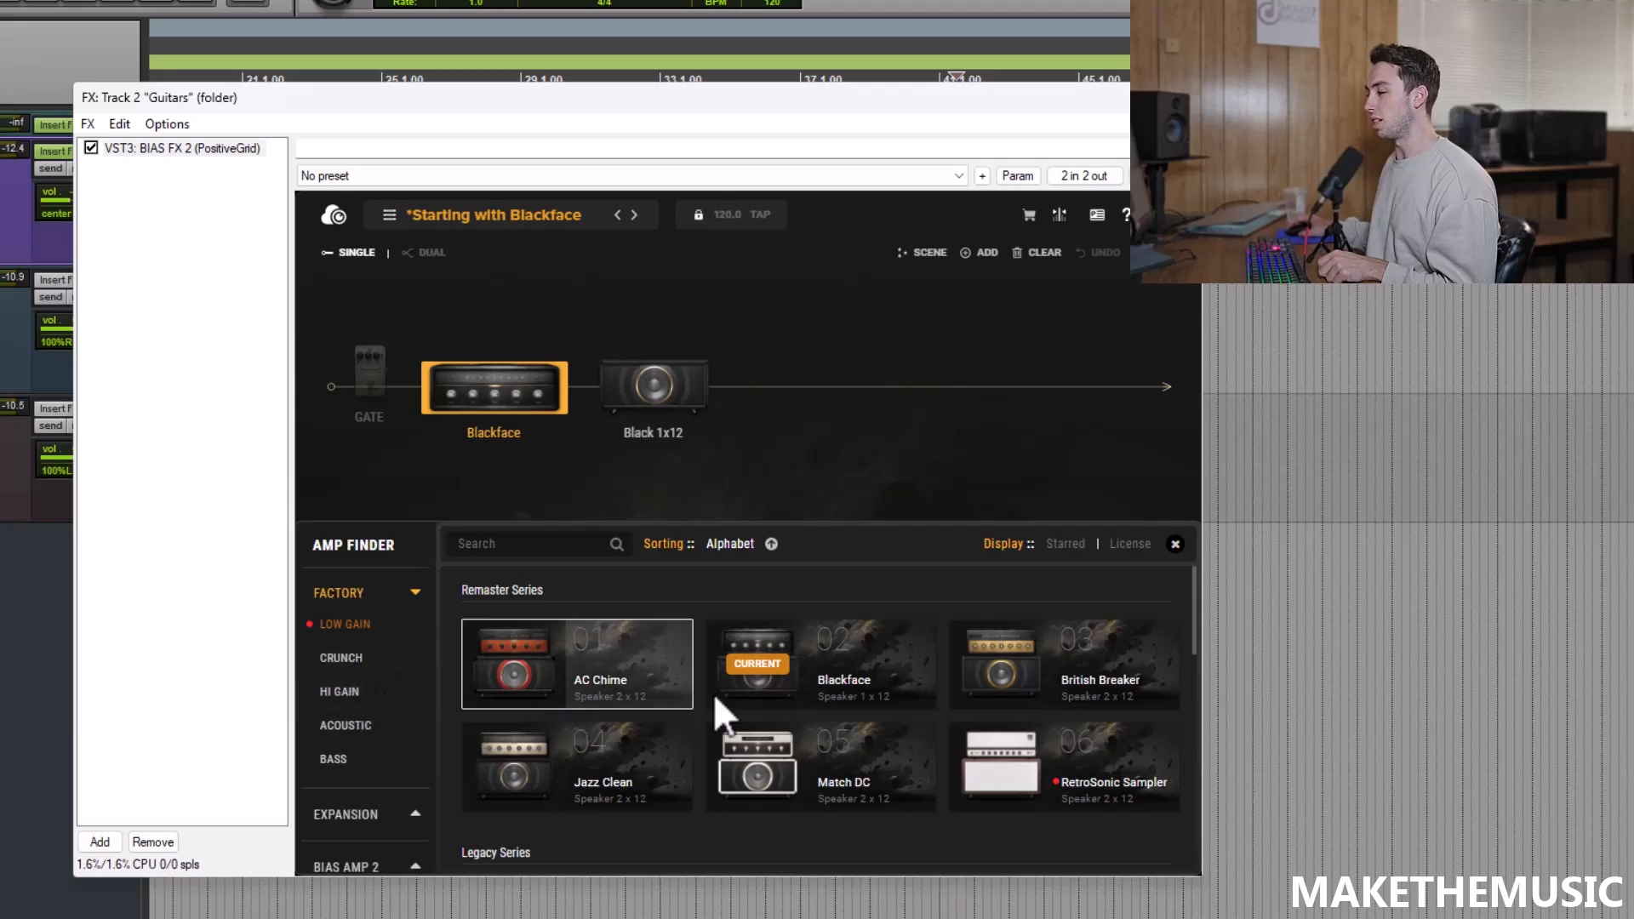
scroll(937, 673, "down", 2)
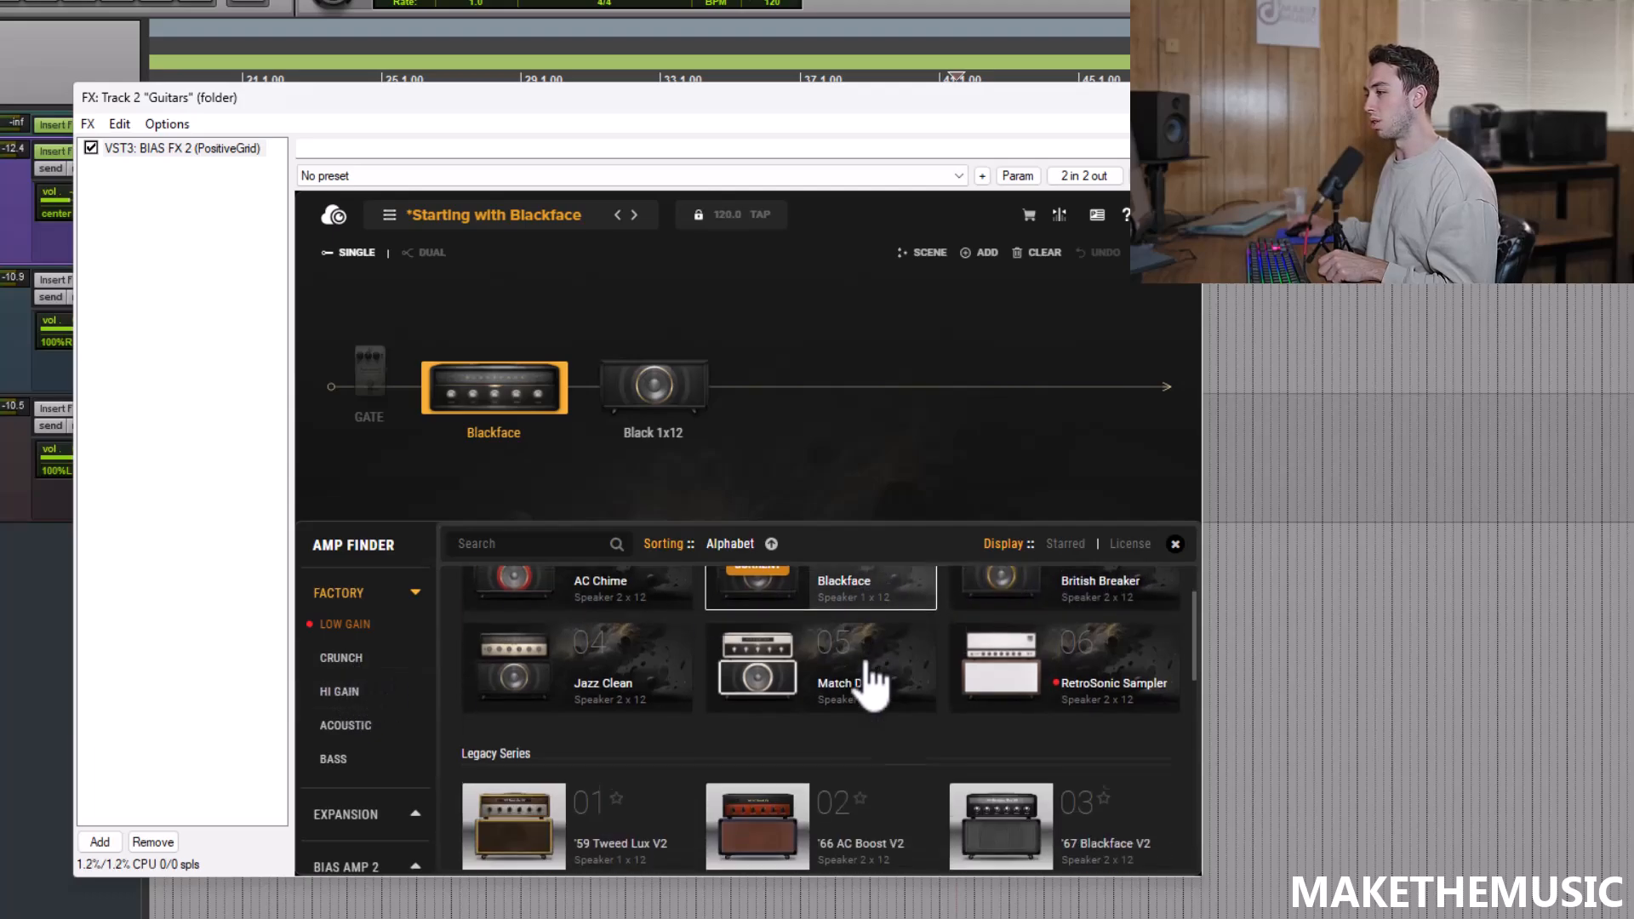
left_click(389, 660)
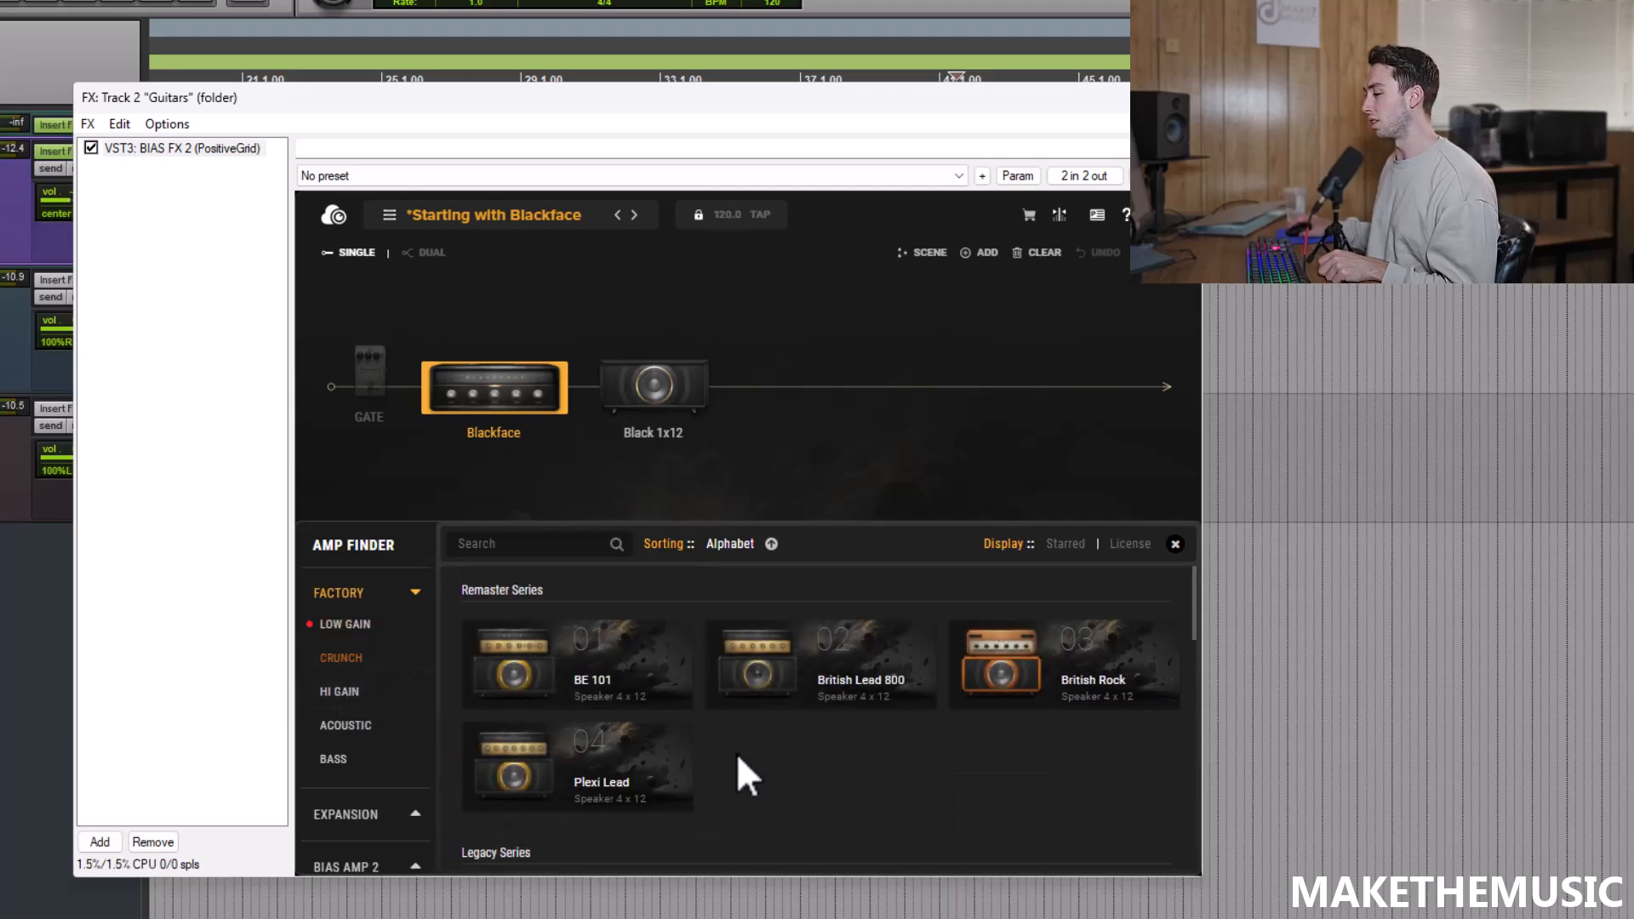
scroll(736, 762, "down", 4)
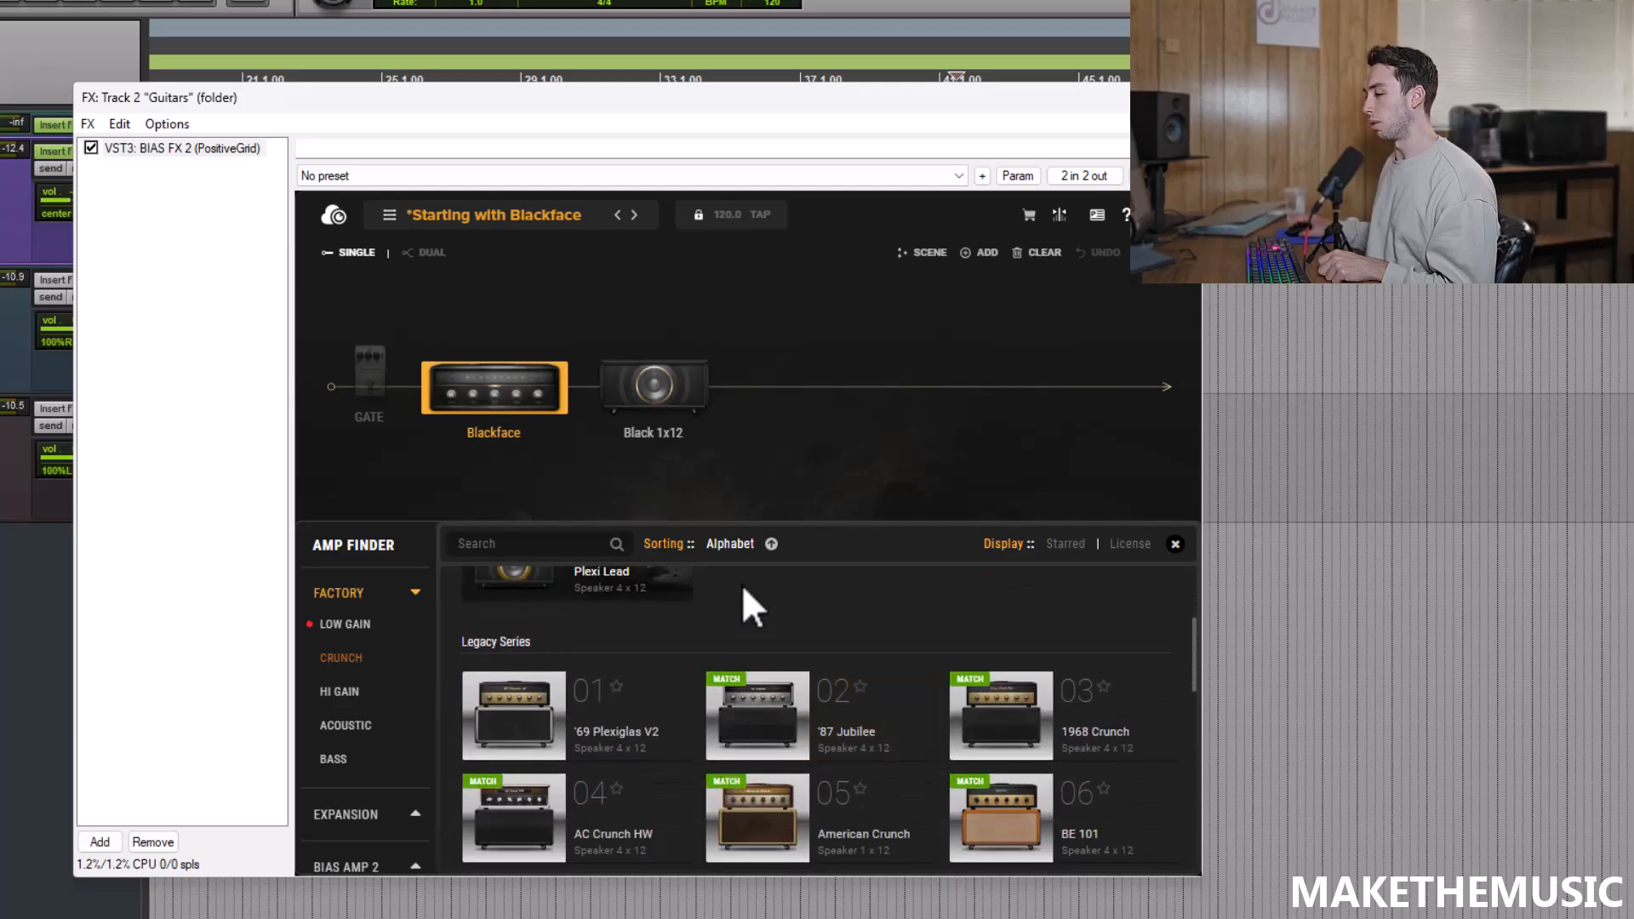
scroll(606, 730, "down", 2)
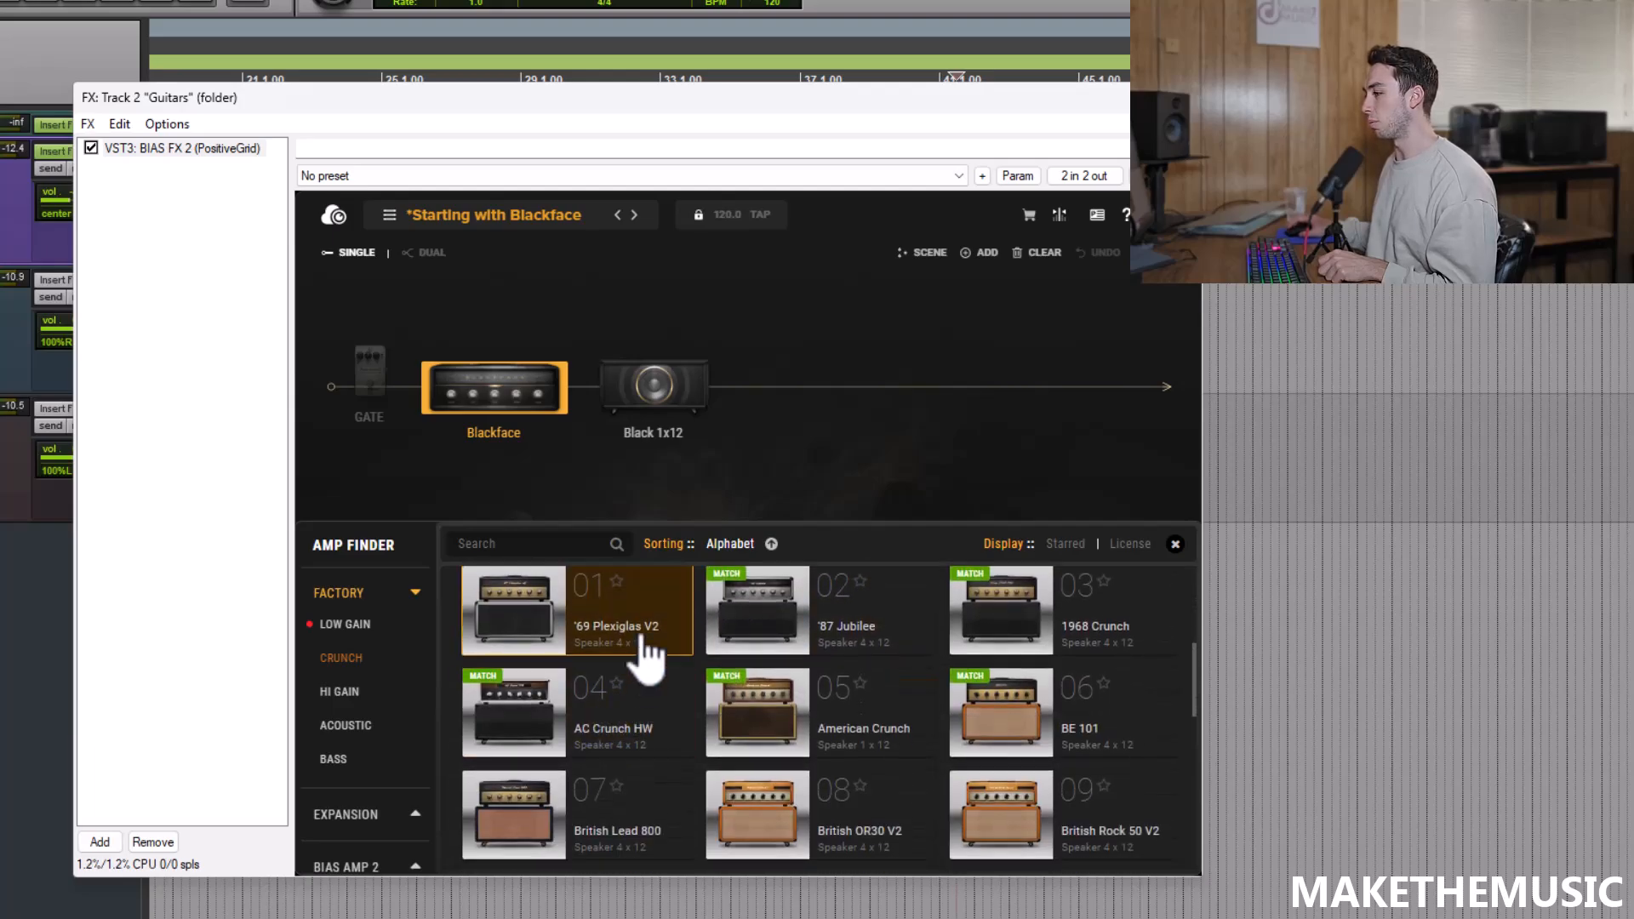
left_click(661, 613)
left_click(489, 375)
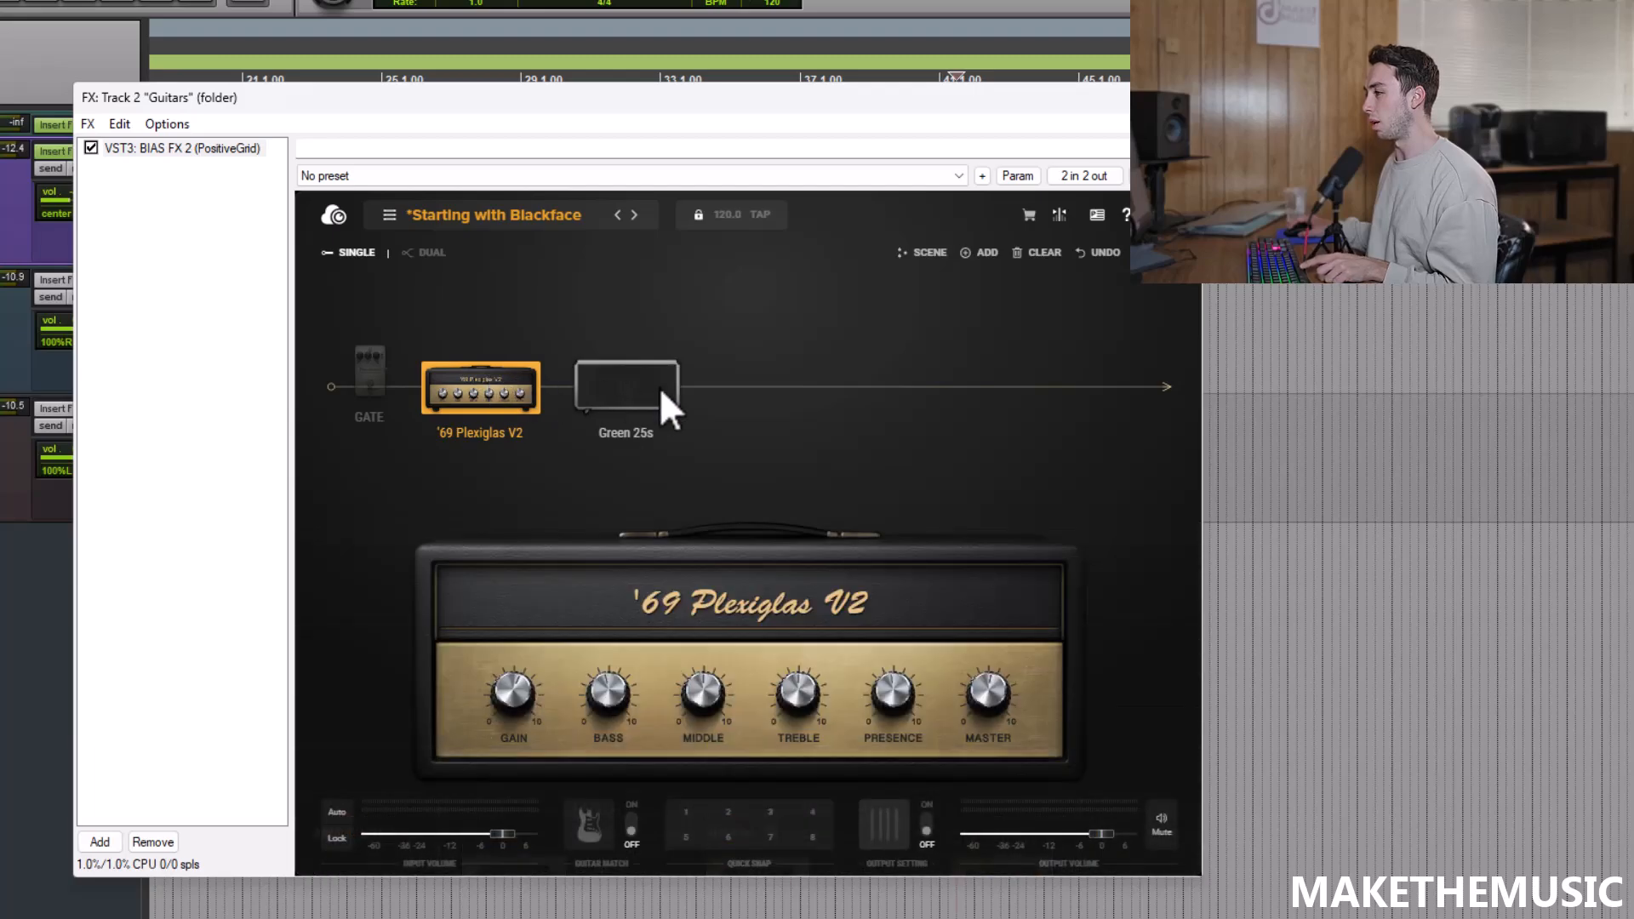
Play an earlier section of the guitar recordings to hear the '69 Plexiglas V2 amp.
left_click_drag(1089, 101, 1345, 112)
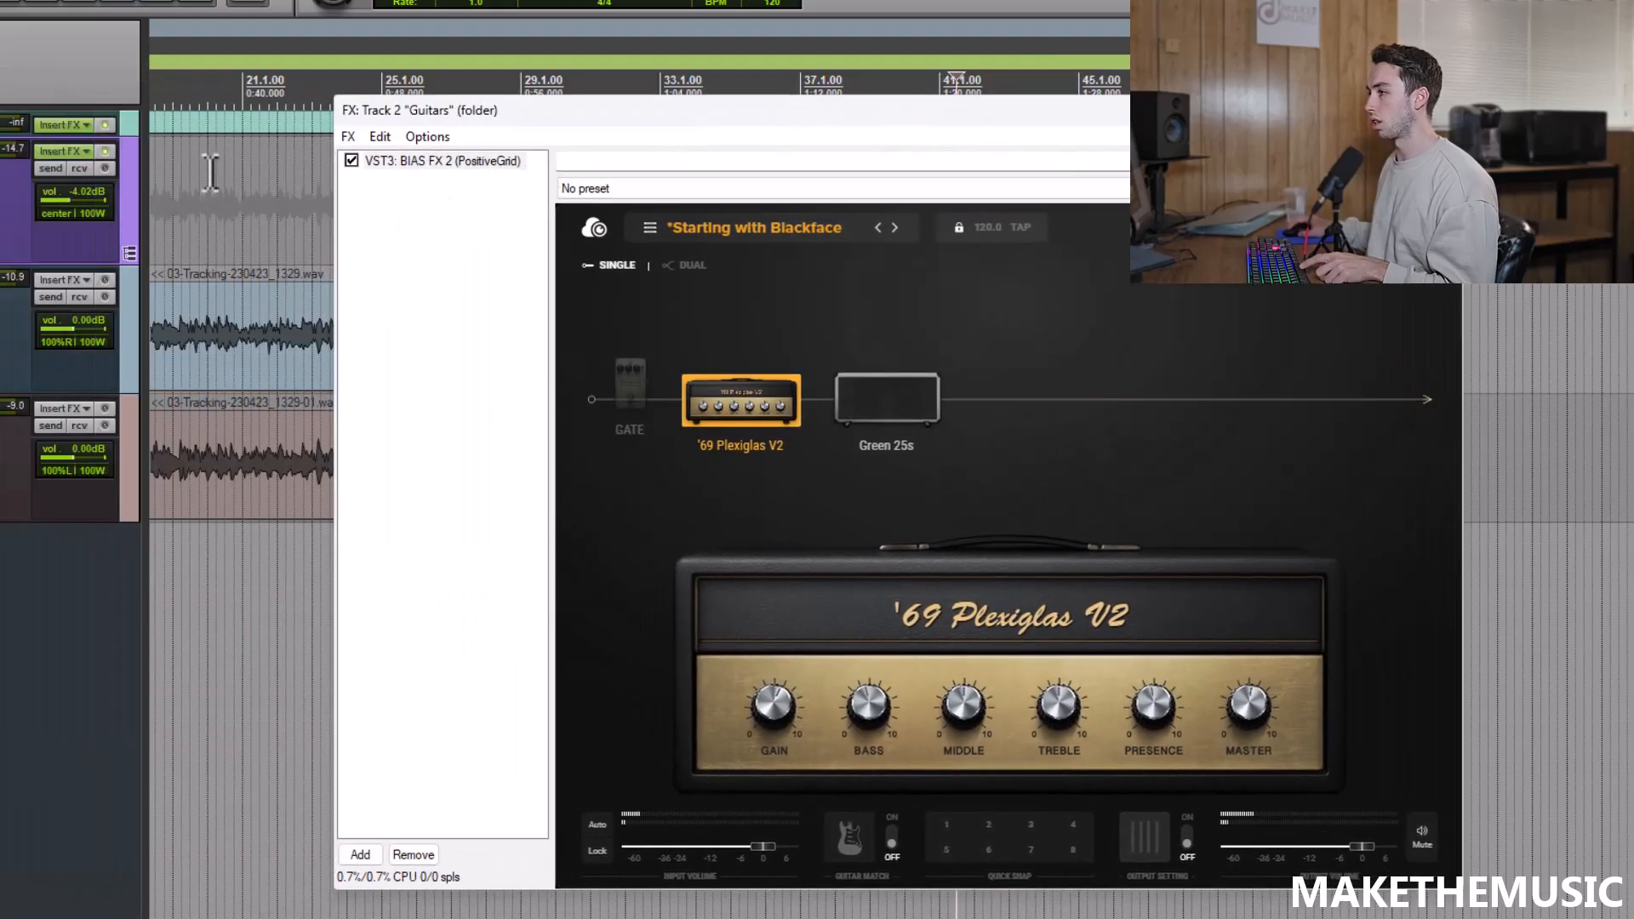
scroll(219, 167, "down", 4)
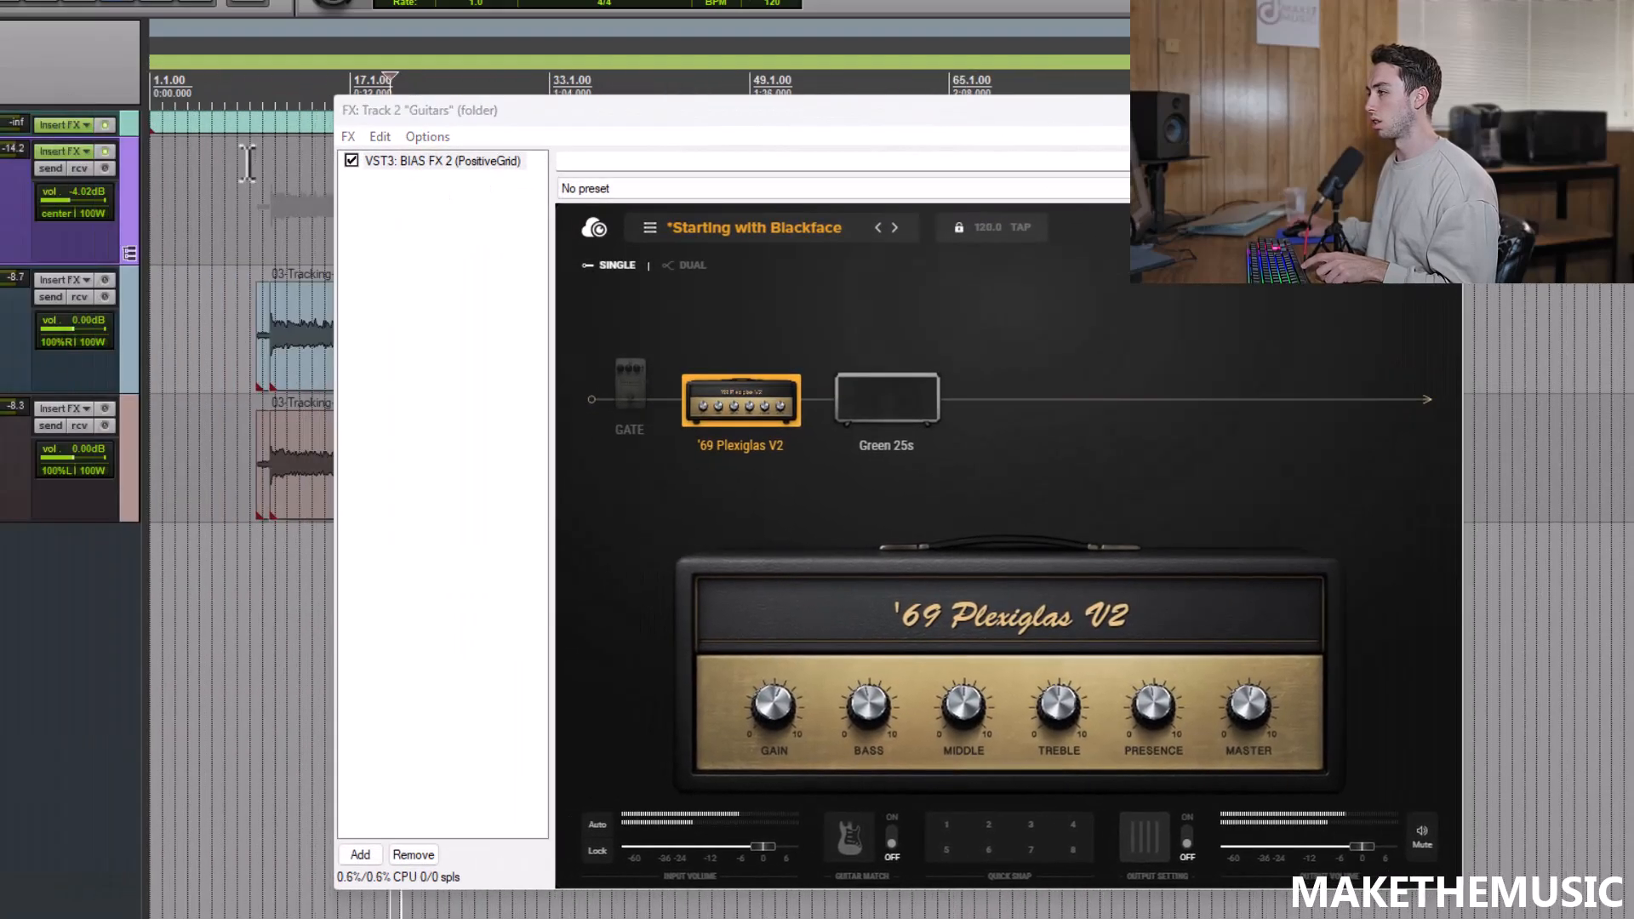
scroll(293, 228, "up", 3)
left_click_drag(859, 114, 632, 111)
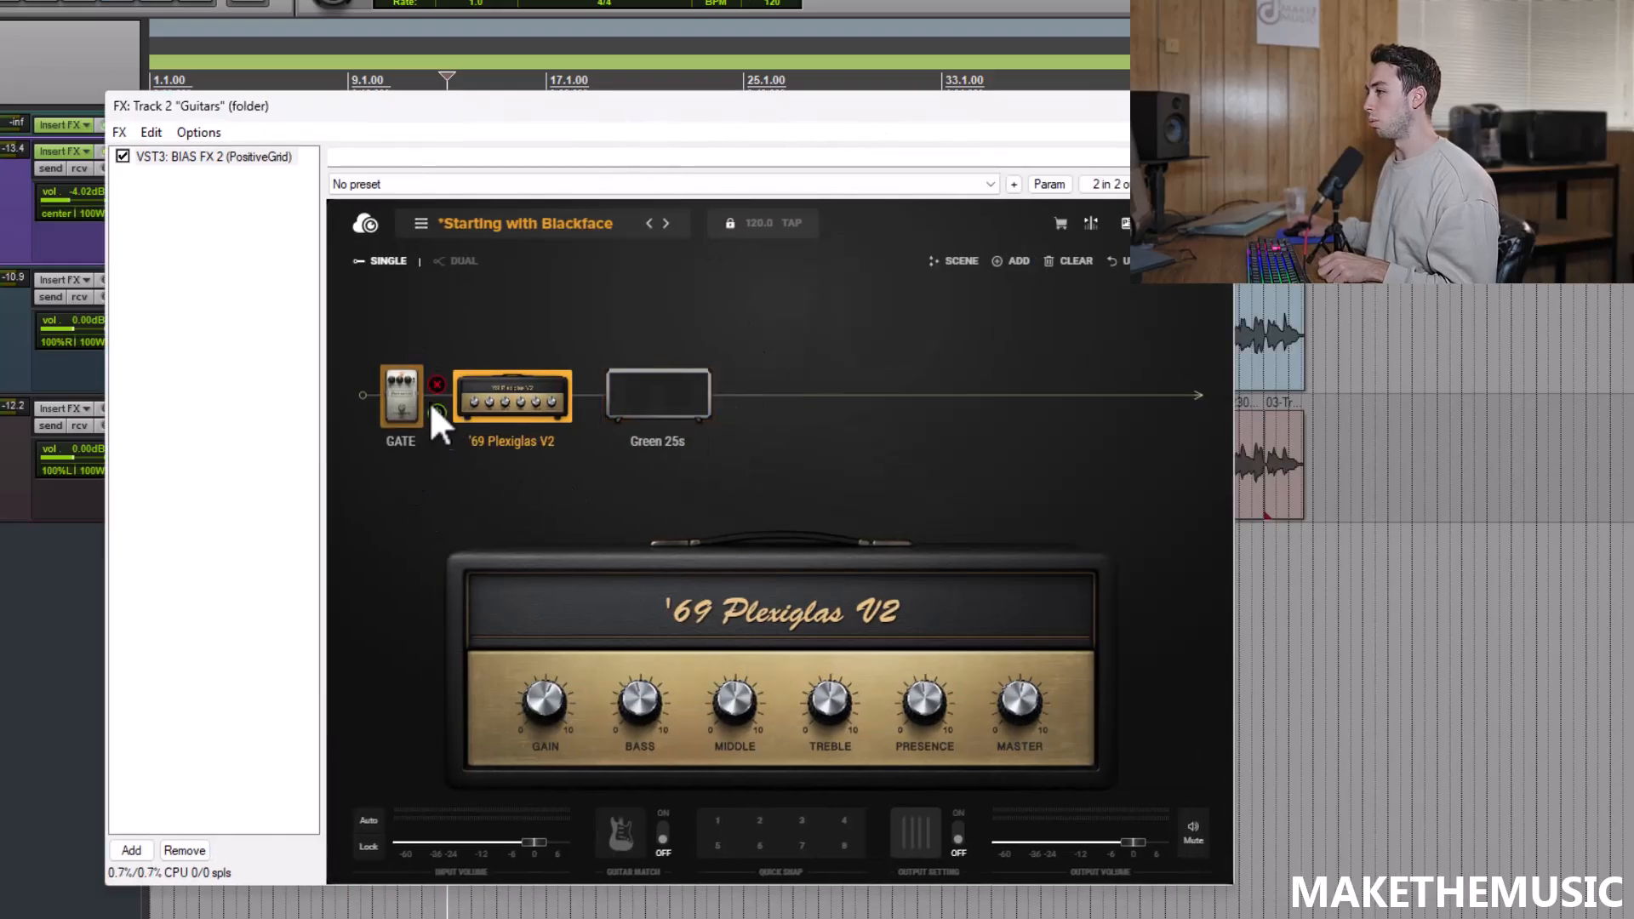
Turn on the noise gate and browse the four-speaker cabinet models available to replace the Green 25s cabinet.
left_click(396, 426)
left_click(506, 412)
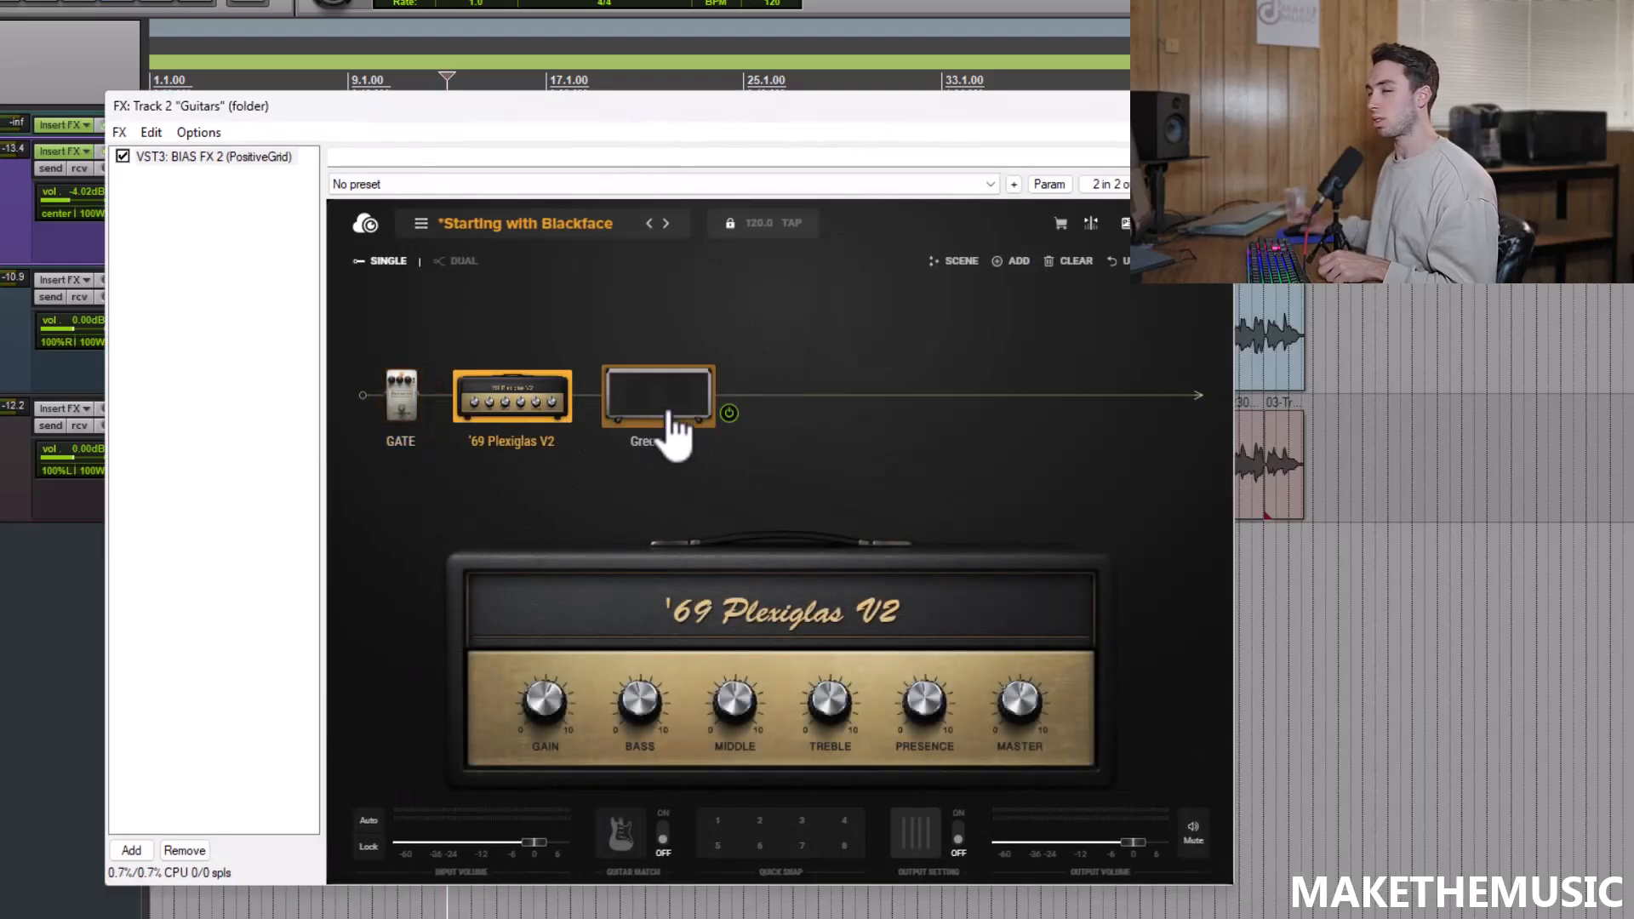
left_click(675, 426)
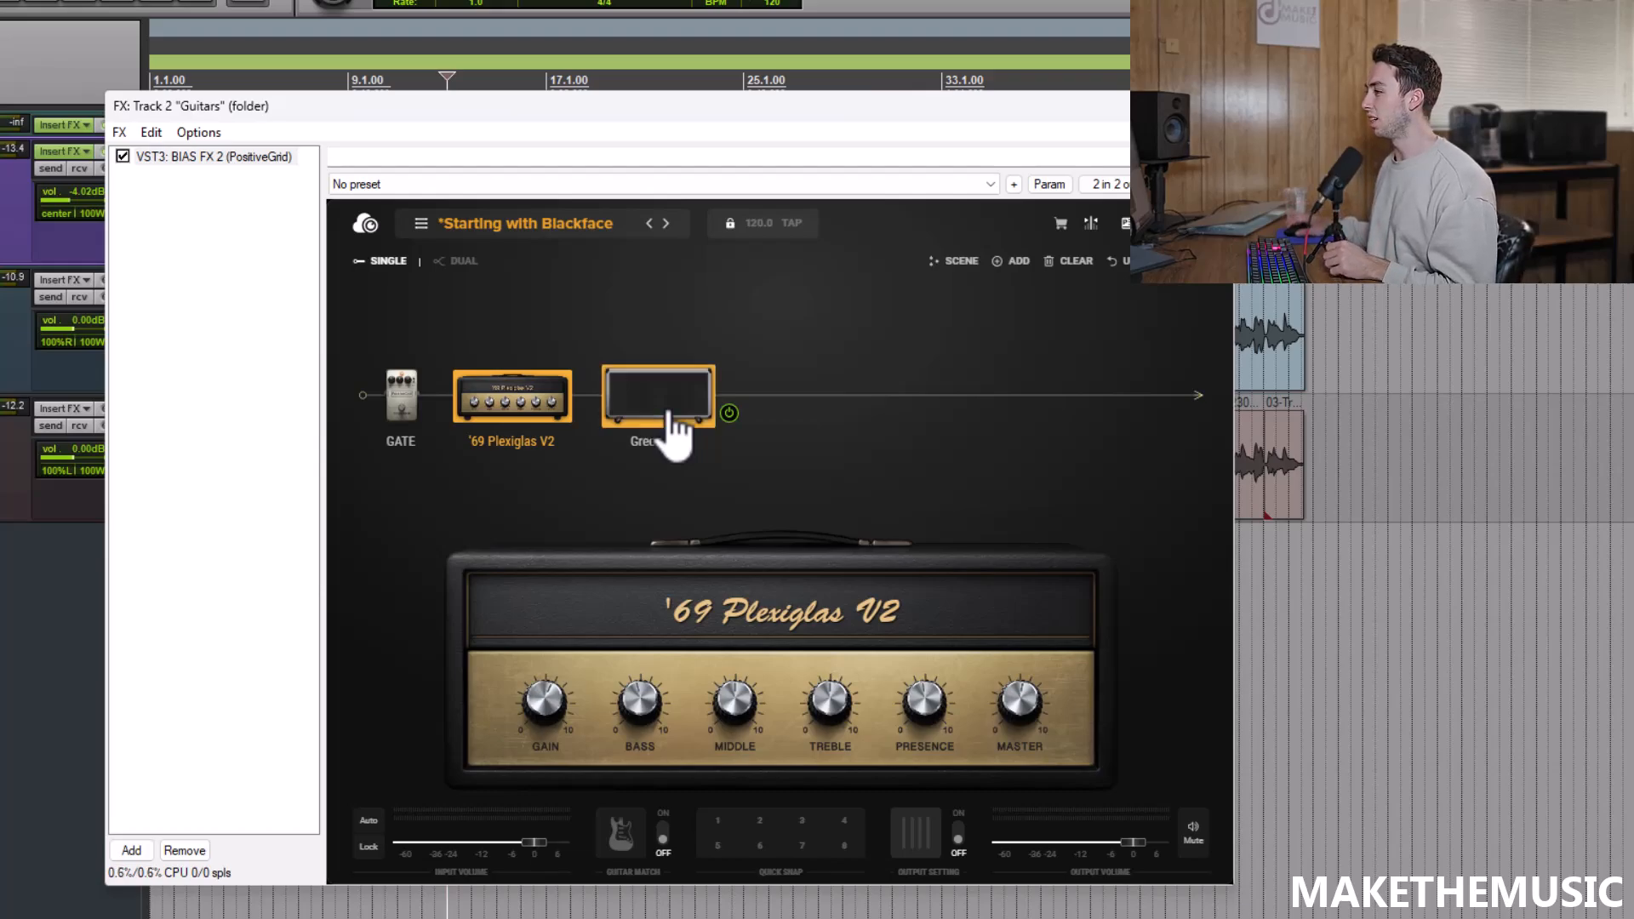
left_click(610, 572)
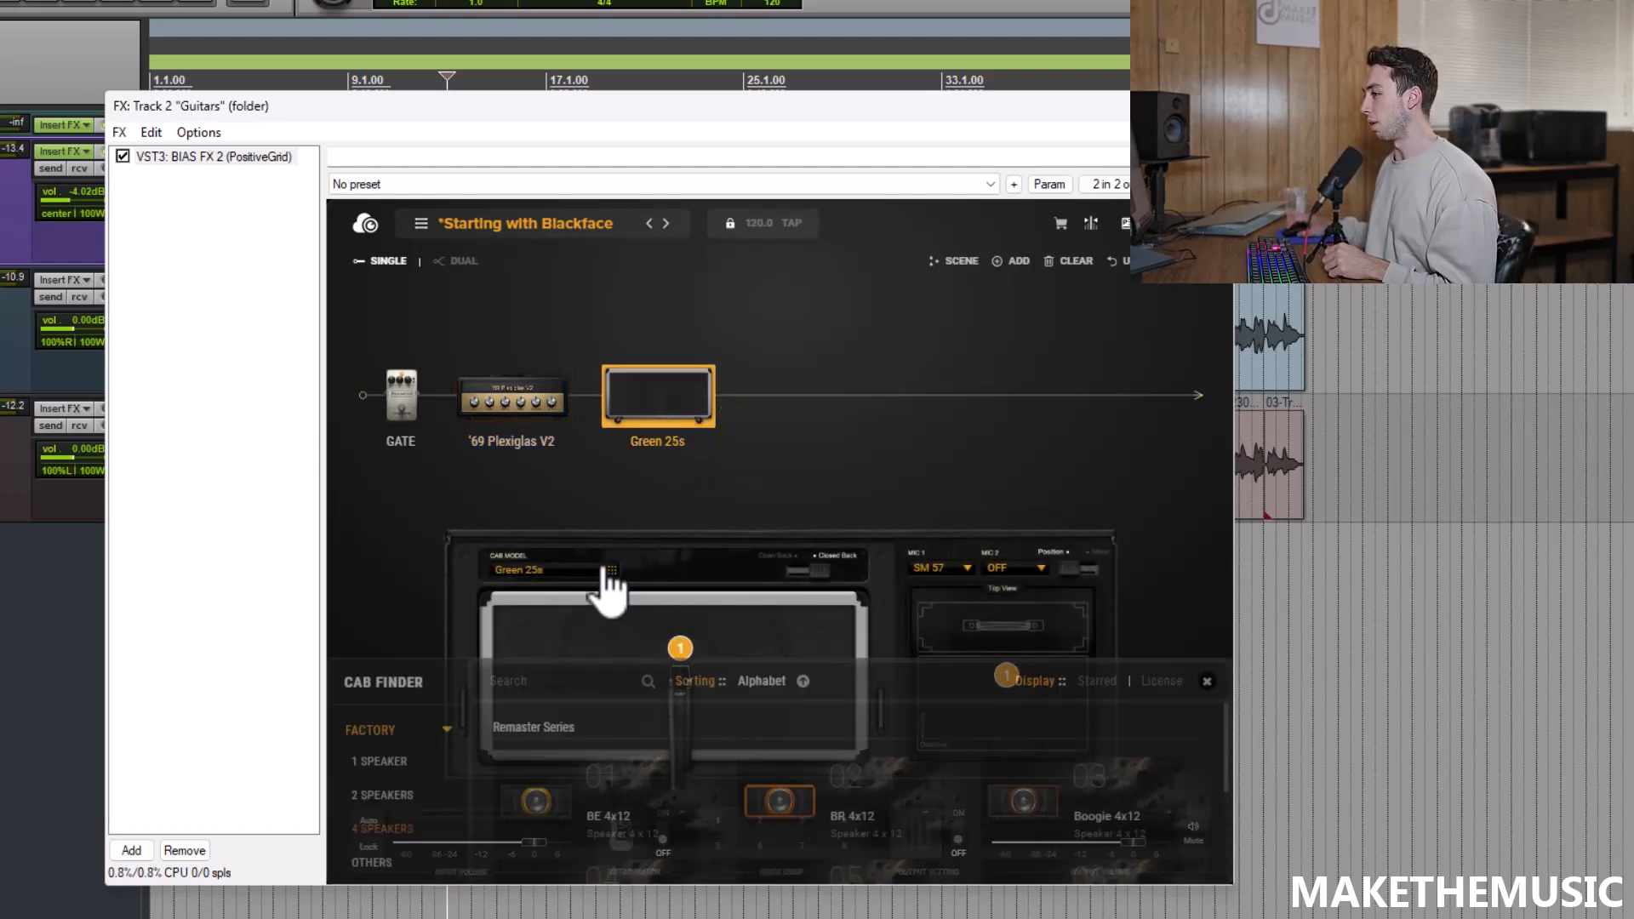
scroll(685, 707, "down", 1)
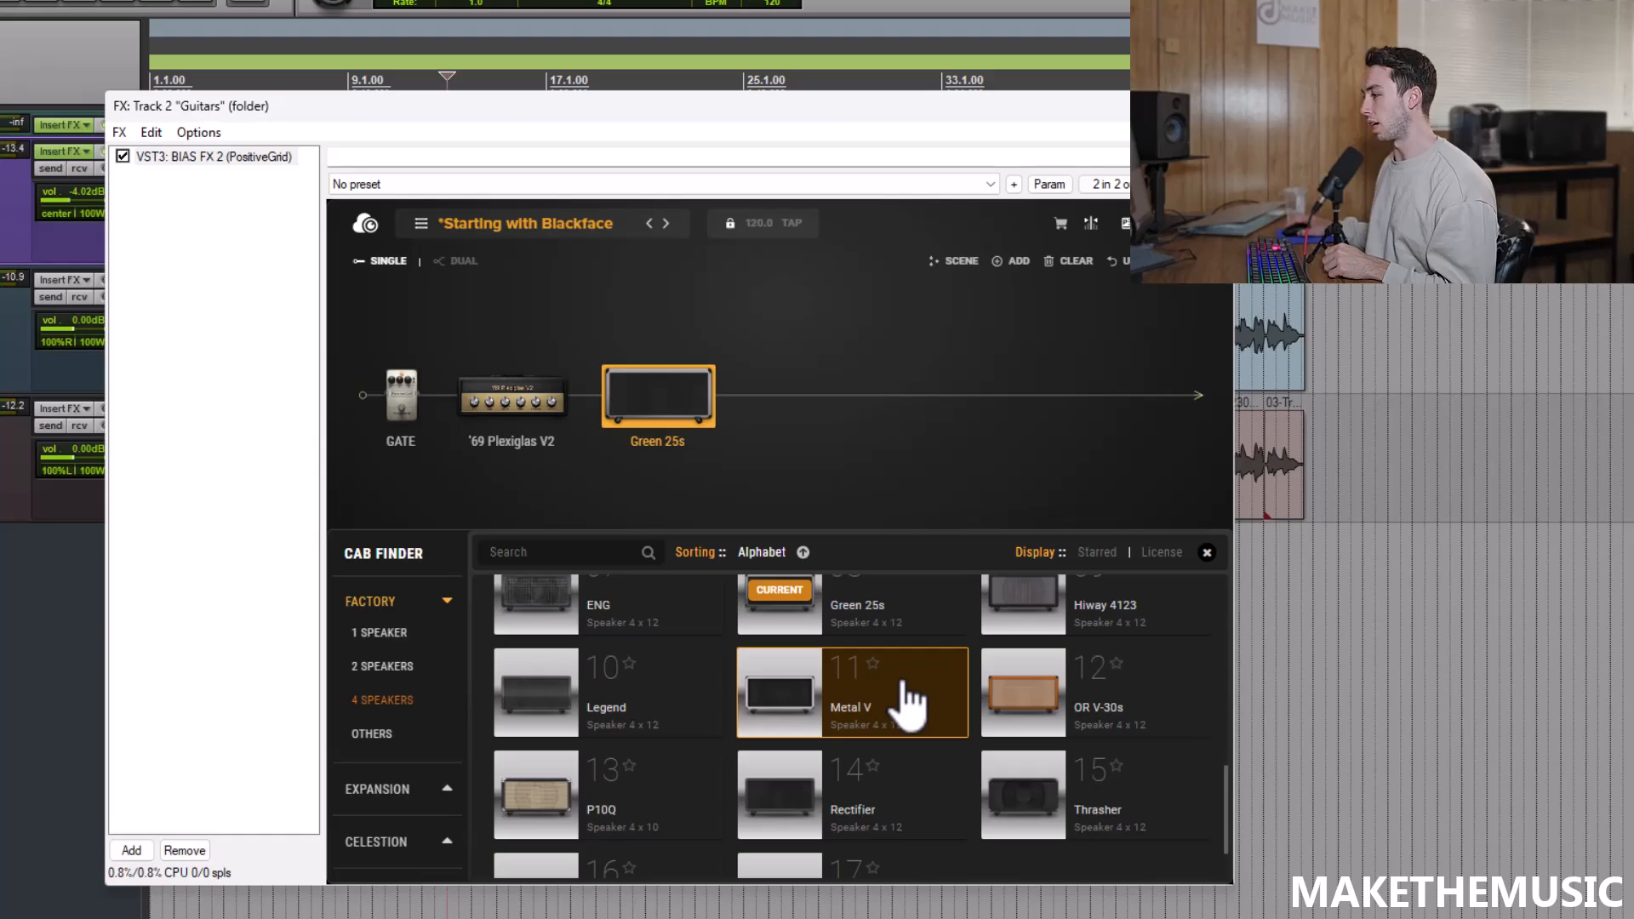
scroll(909, 703, "down", 2)
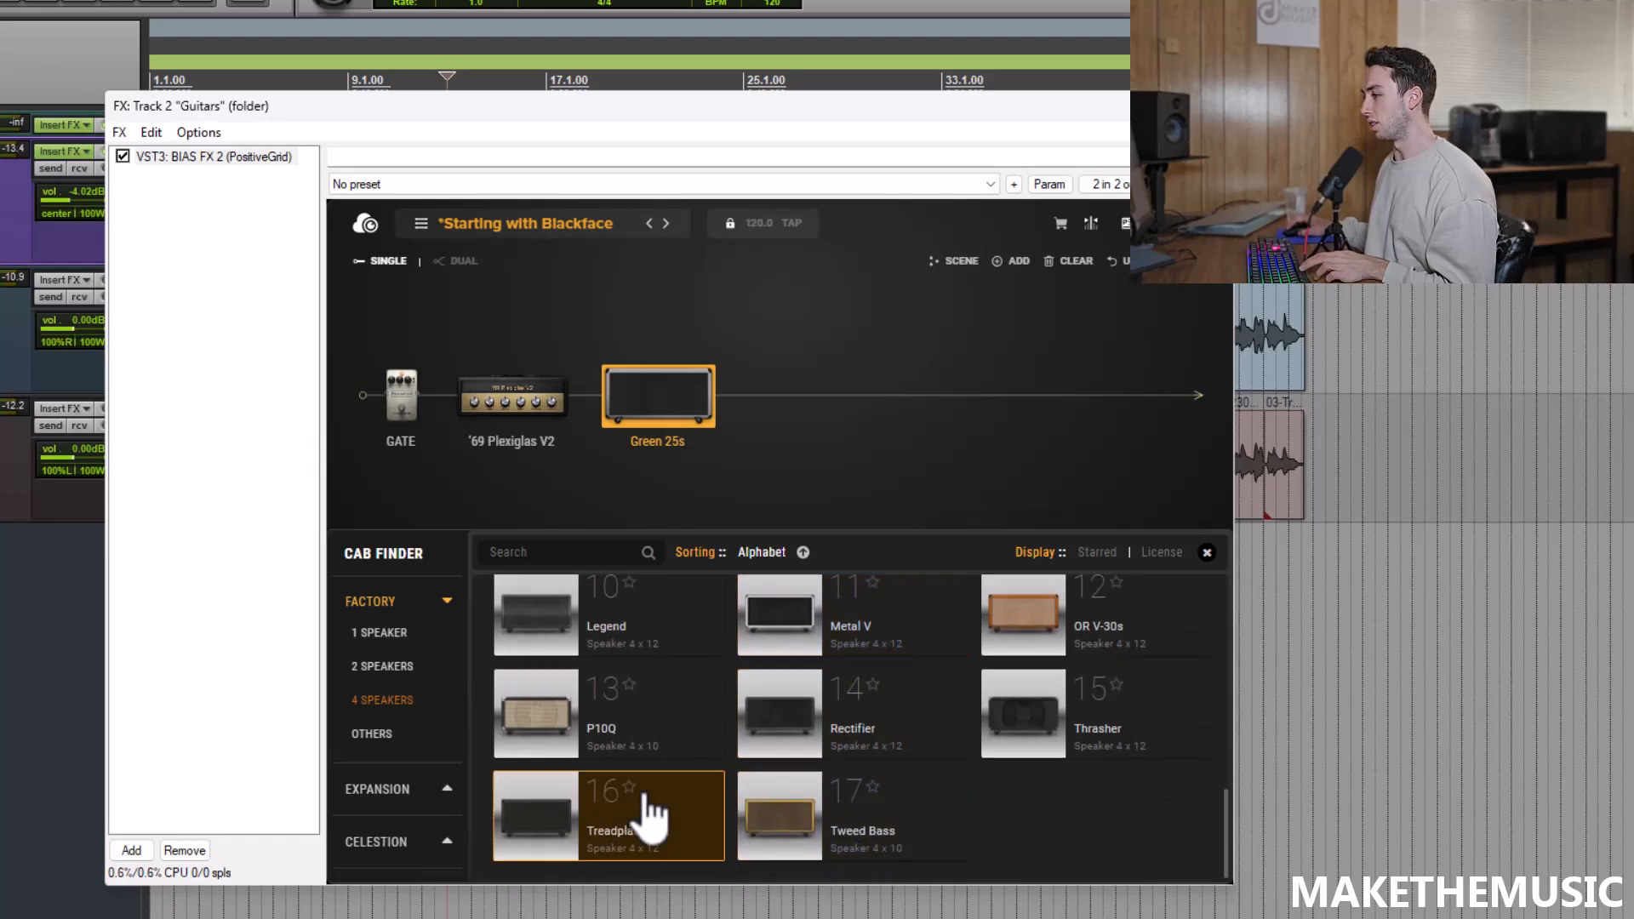
Try the Treadplate and Legend cabinets behind the '69 Plexiglas V2 amp.
left_click(651, 816)
scroll(766, 707, "up", 1)
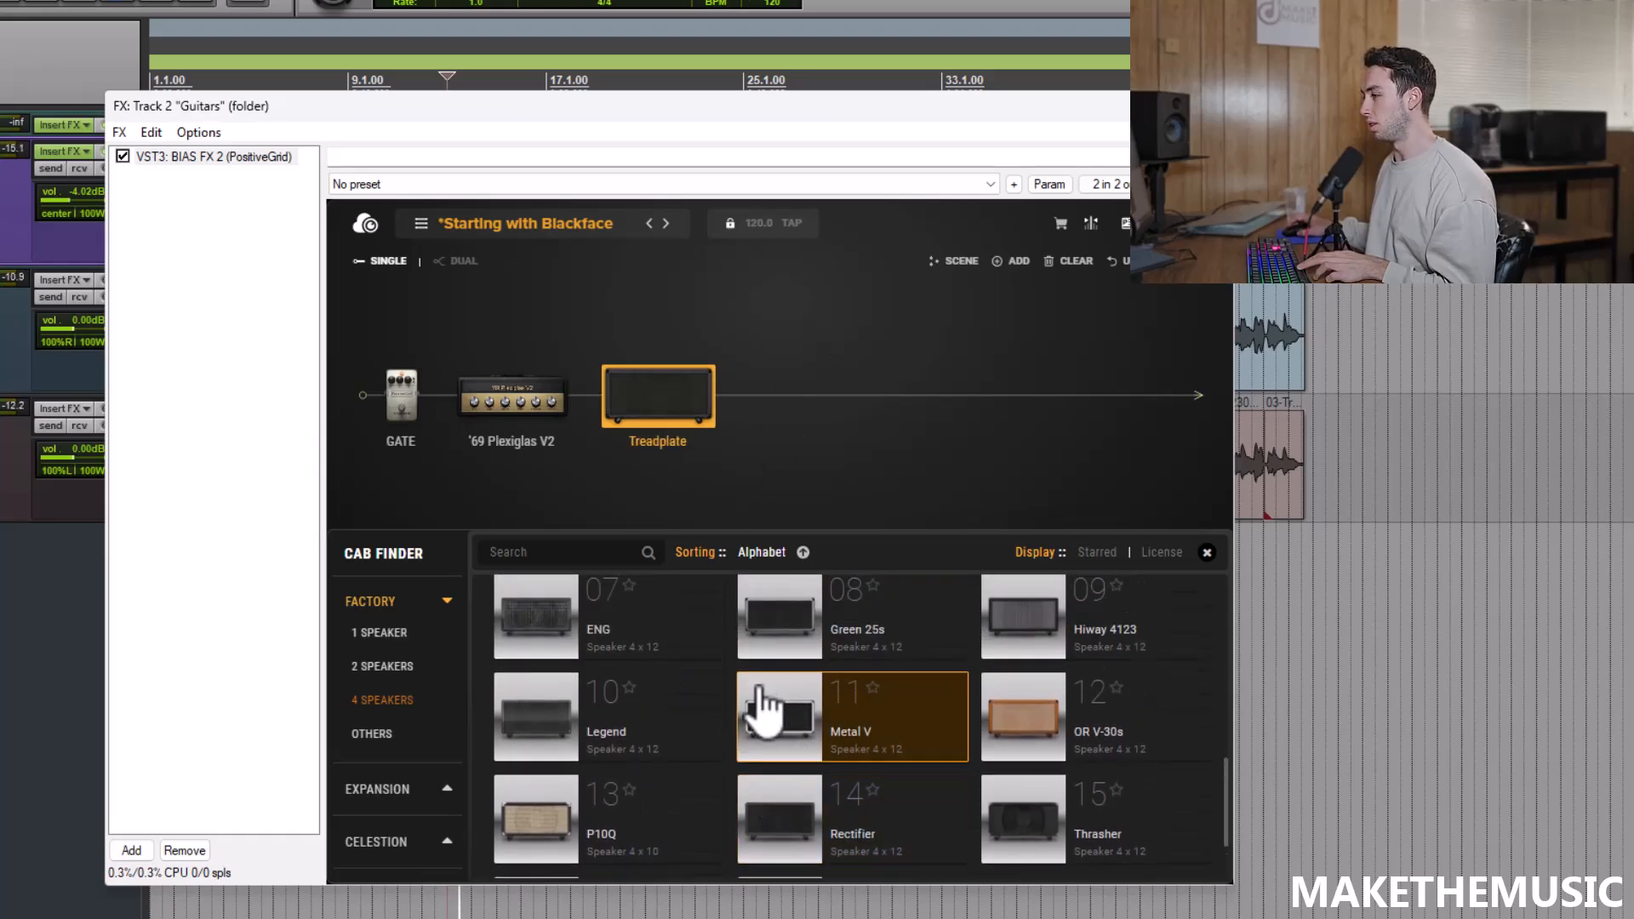
scroll(730, 697, "down", 1)
left_click(657, 652)
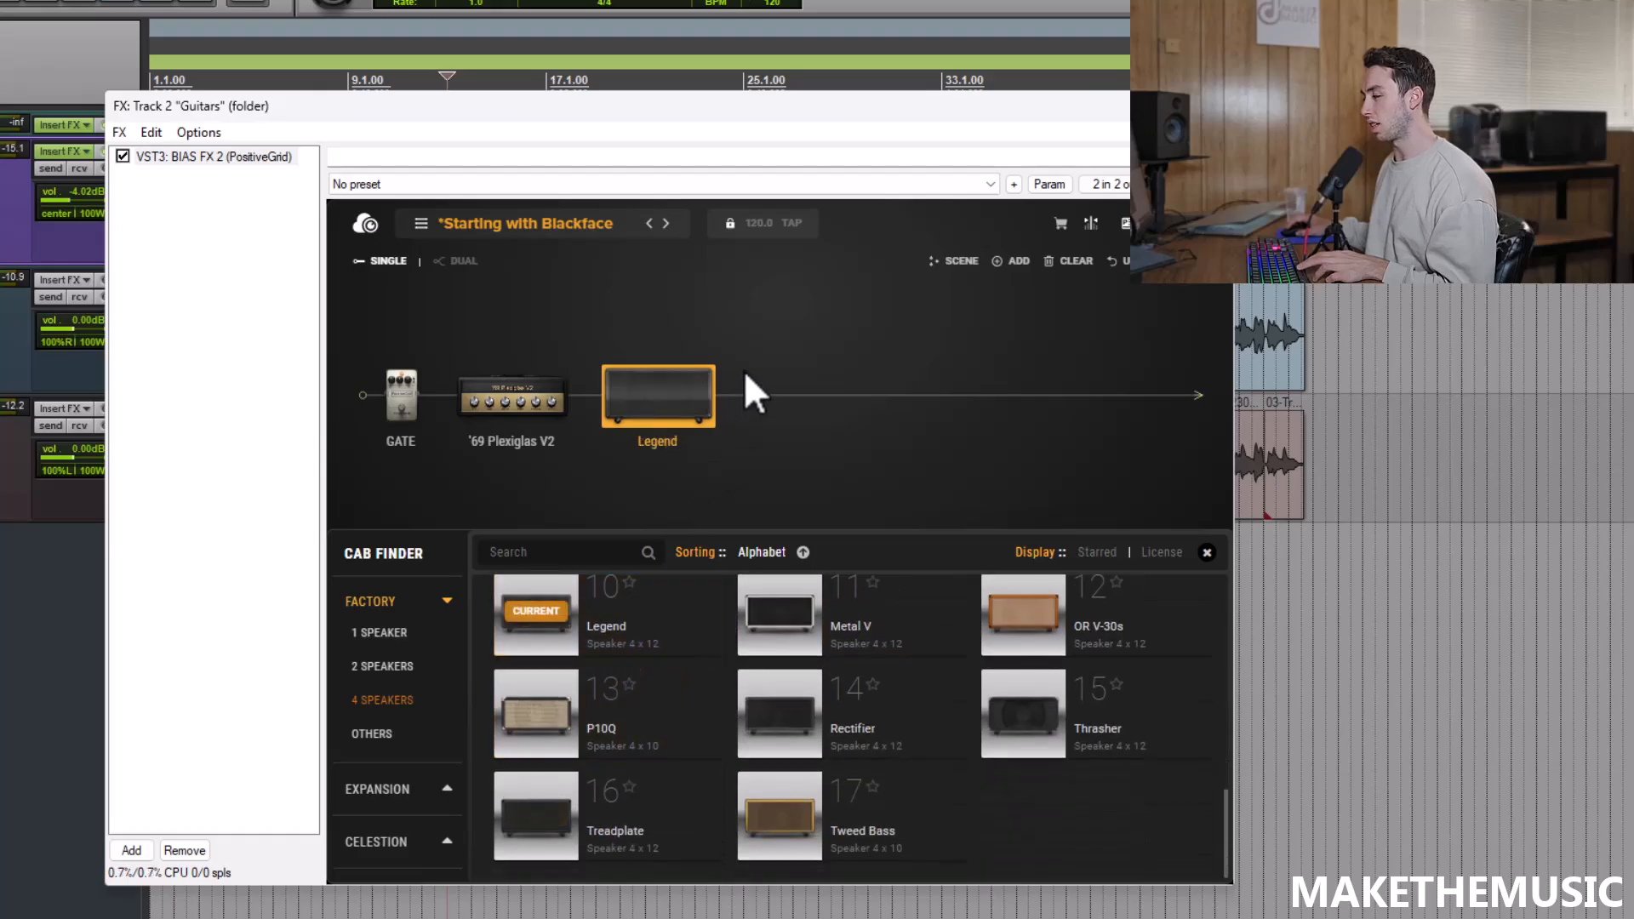
Set the cabinet to the Legacy Series Celest T-75s four-speaker model.
scroll(734, 651, "up", 2)
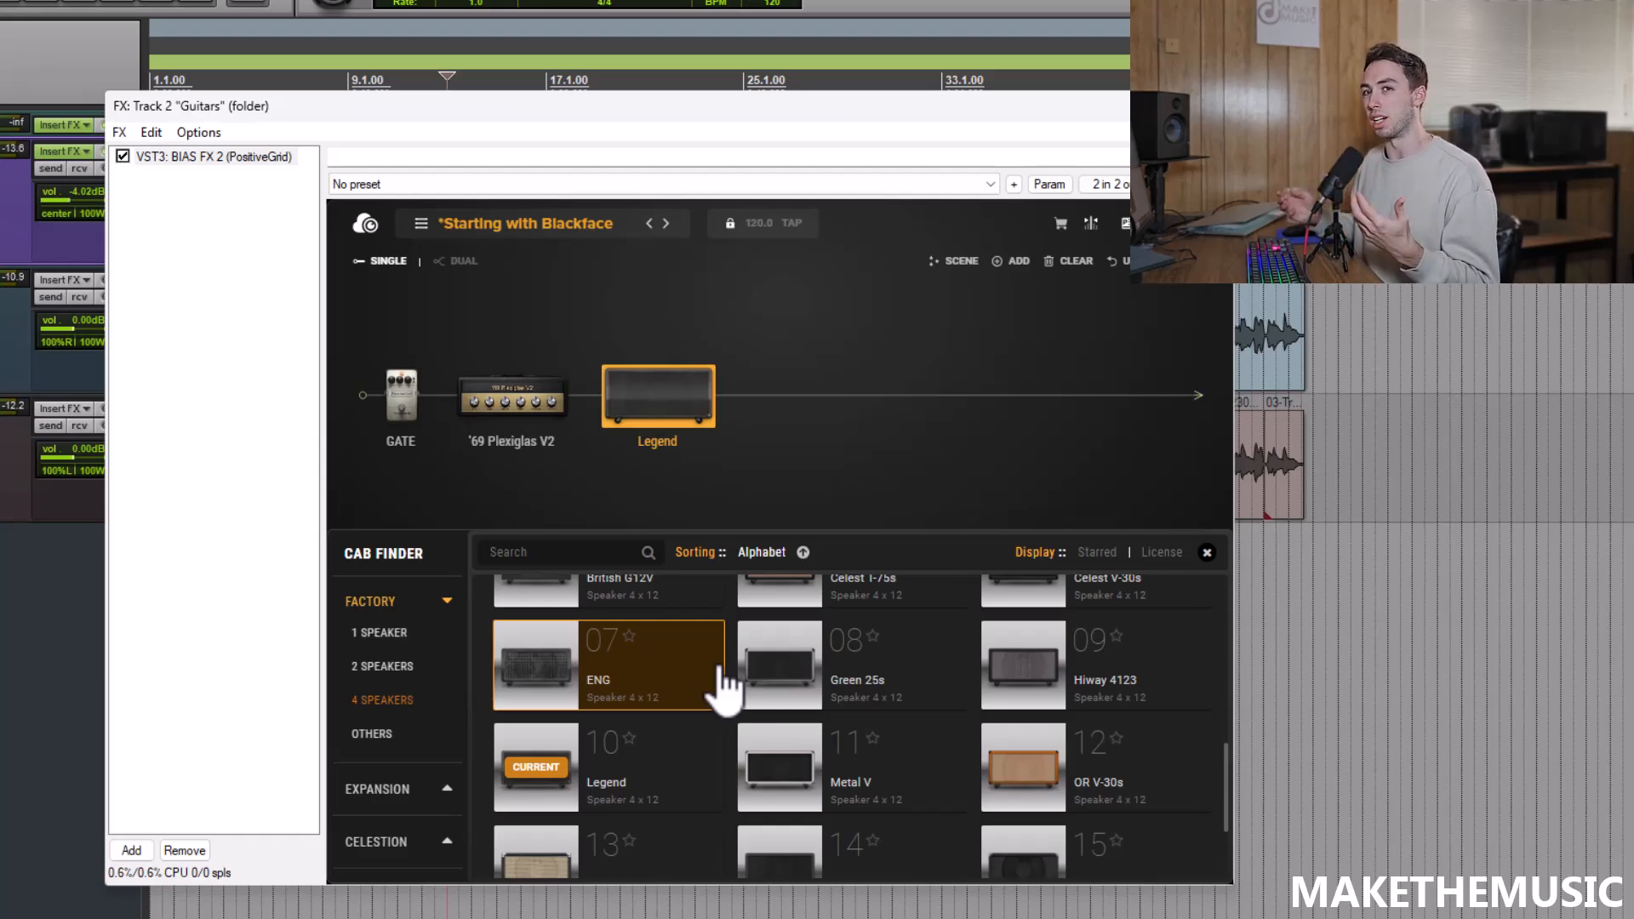
scroll(724, 681, "up", 1)
left_click(864, 698)
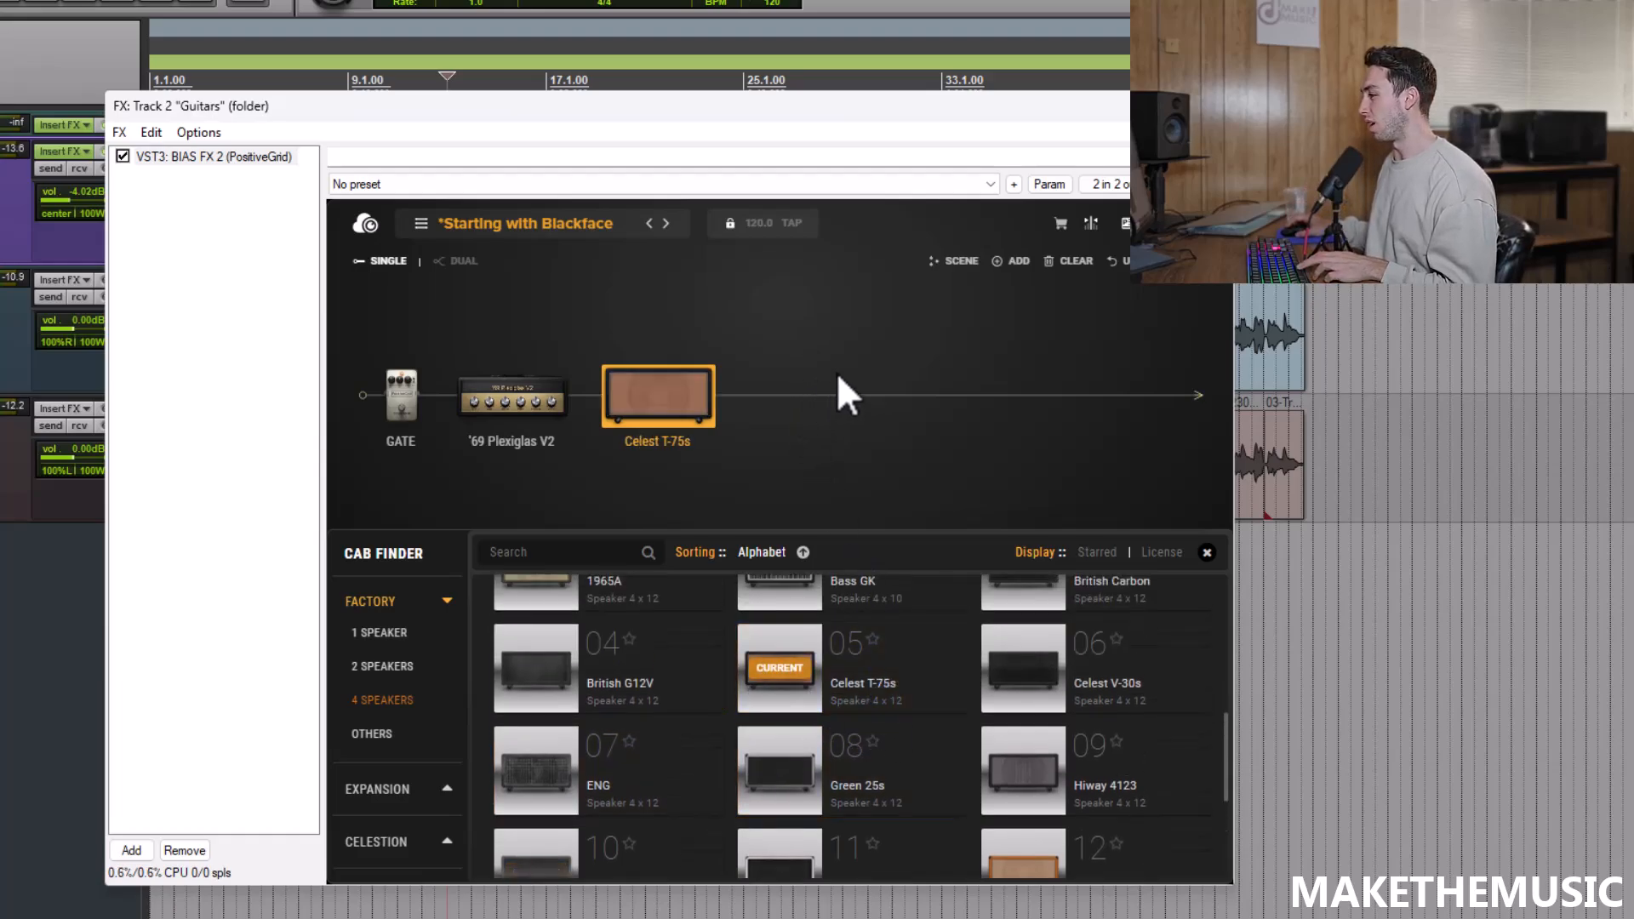
scroll(912, 701, "down", 2)
scroll(934, 745, "up", 4)
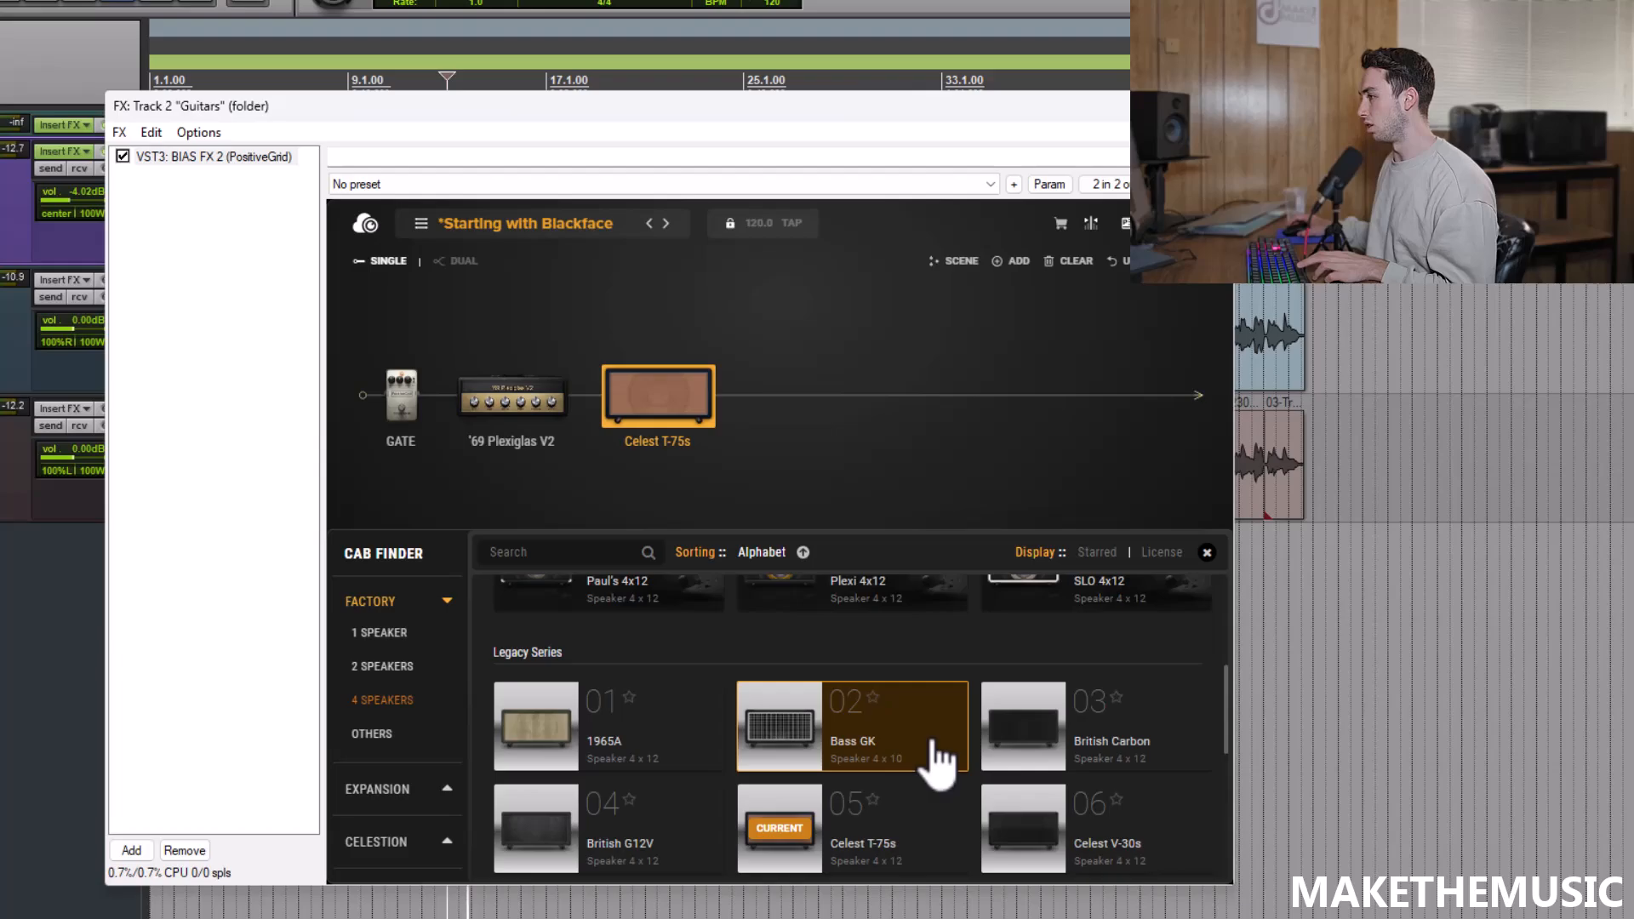
Return to the '69 Plexiglas V2 amp's controls and close the model finder.
left_click(509, 391)
left_click(513, 400)
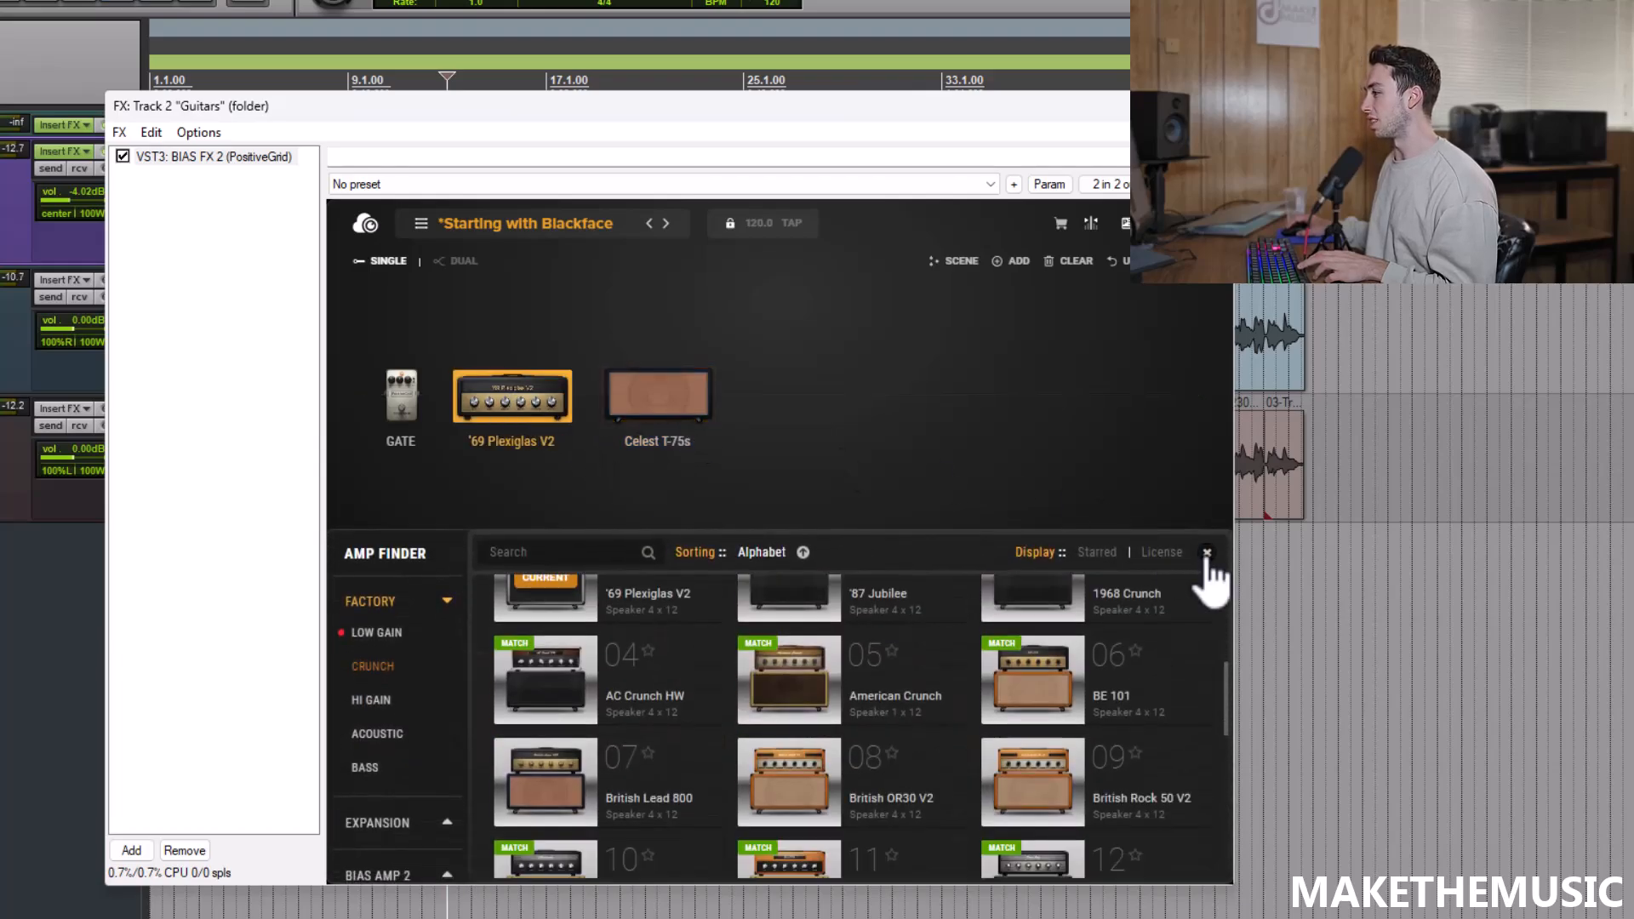
left_click(1202, 555)
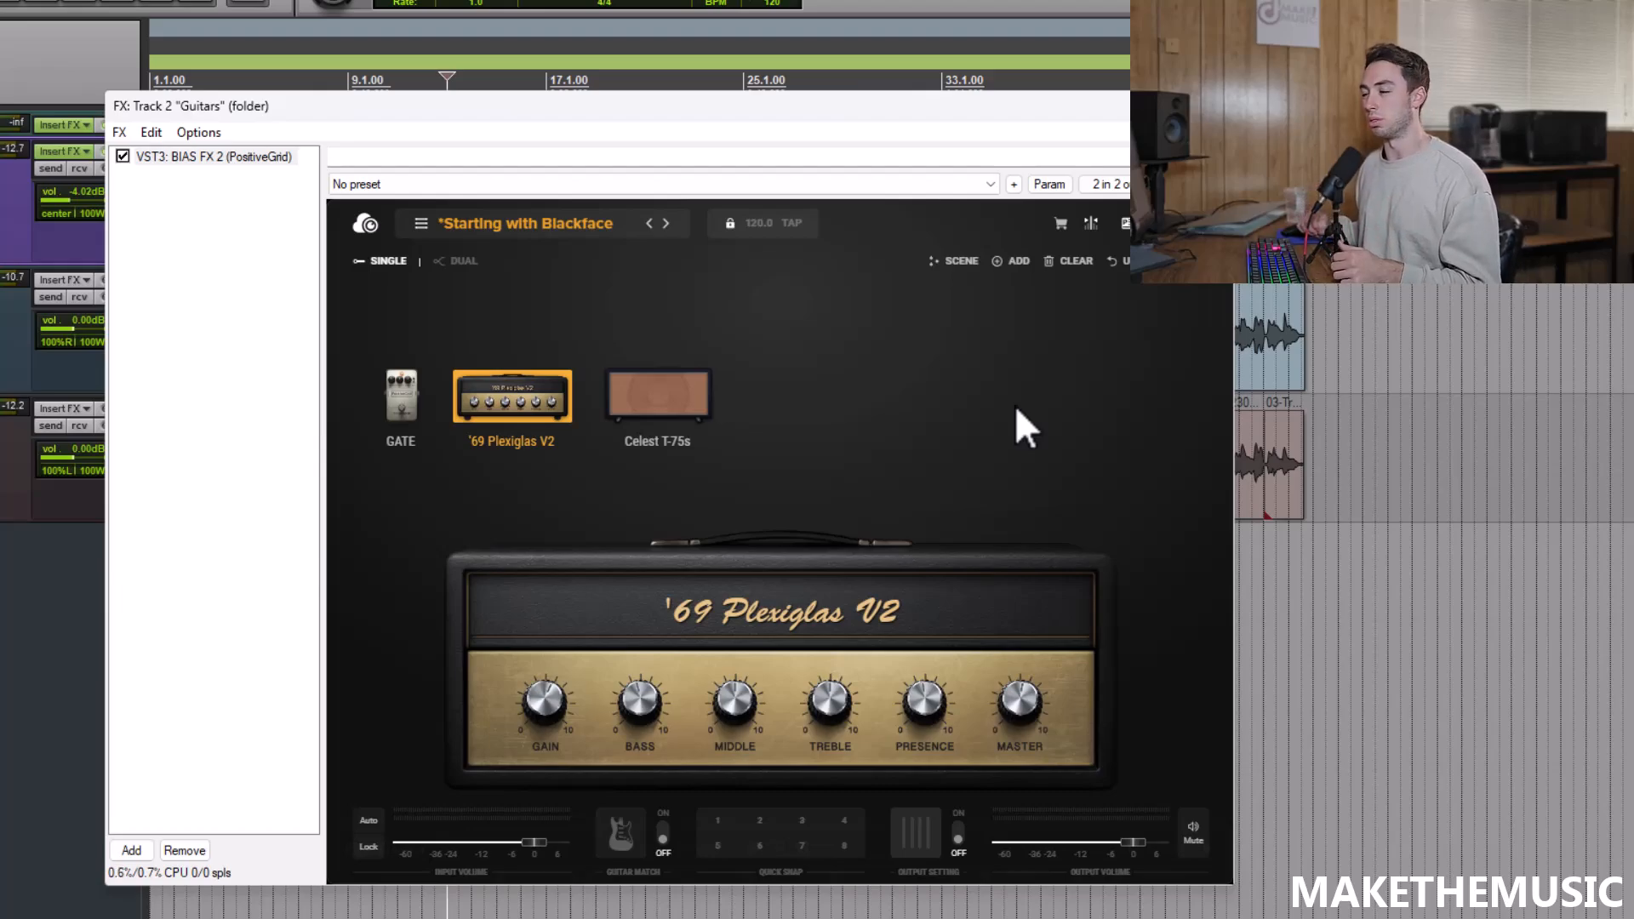
Play the guitars while reviewing the '69 Plexiglas V2 amp's gain, treble and middle controls.
mouse_move(557, 694)
left_click_drag(555, 681, 561, 701)
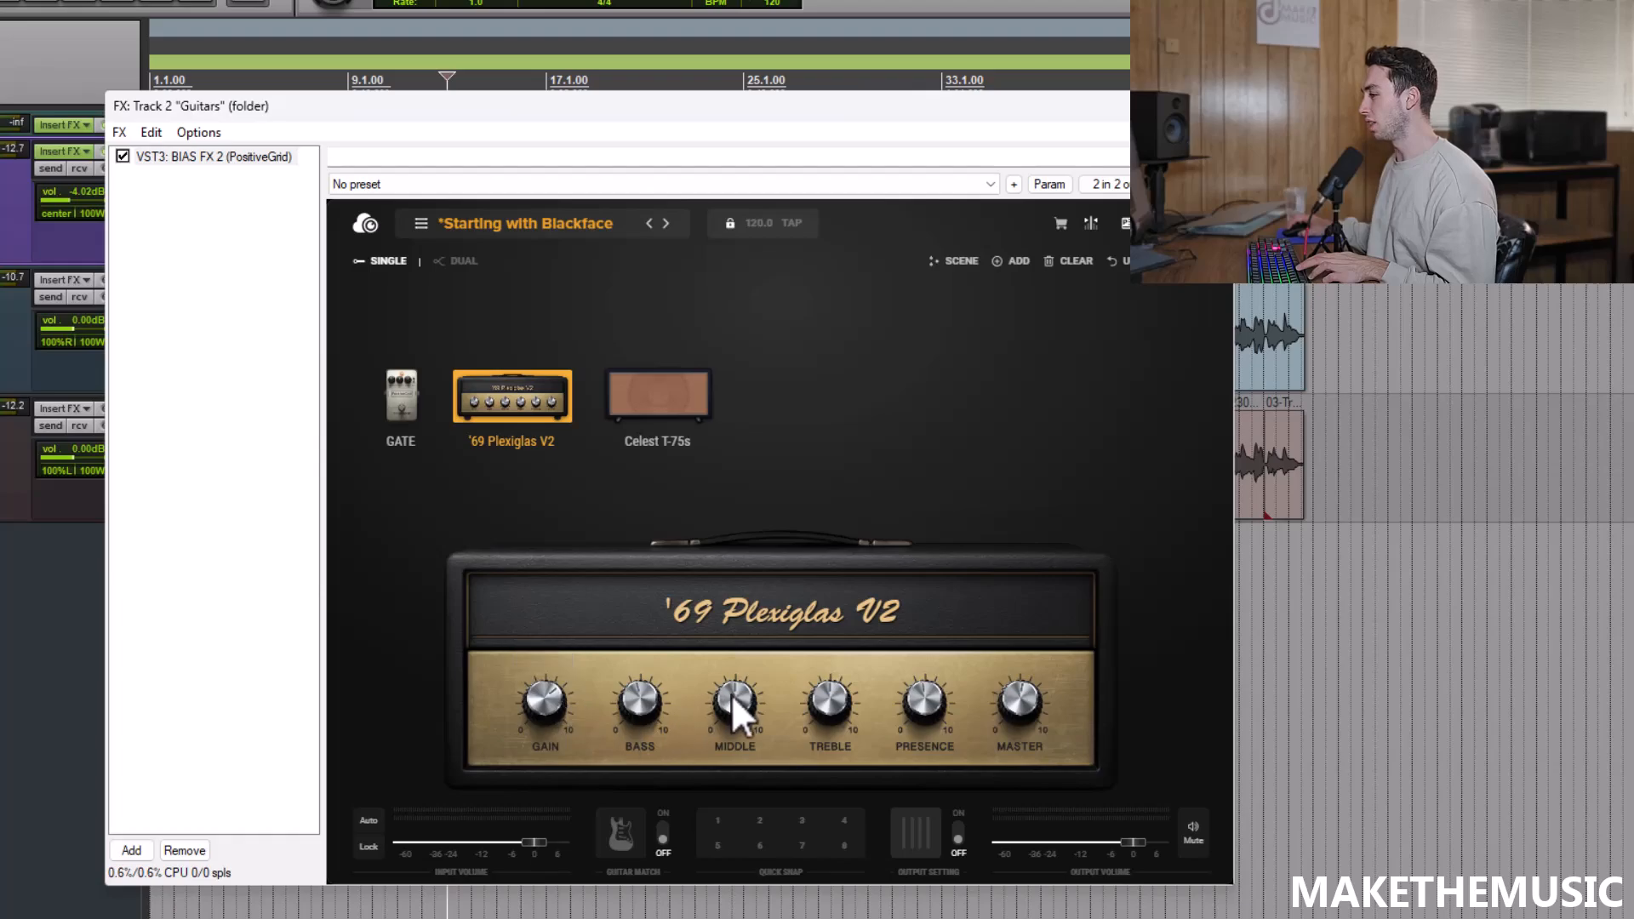
left_click_drag(840, 707, 836, 729)
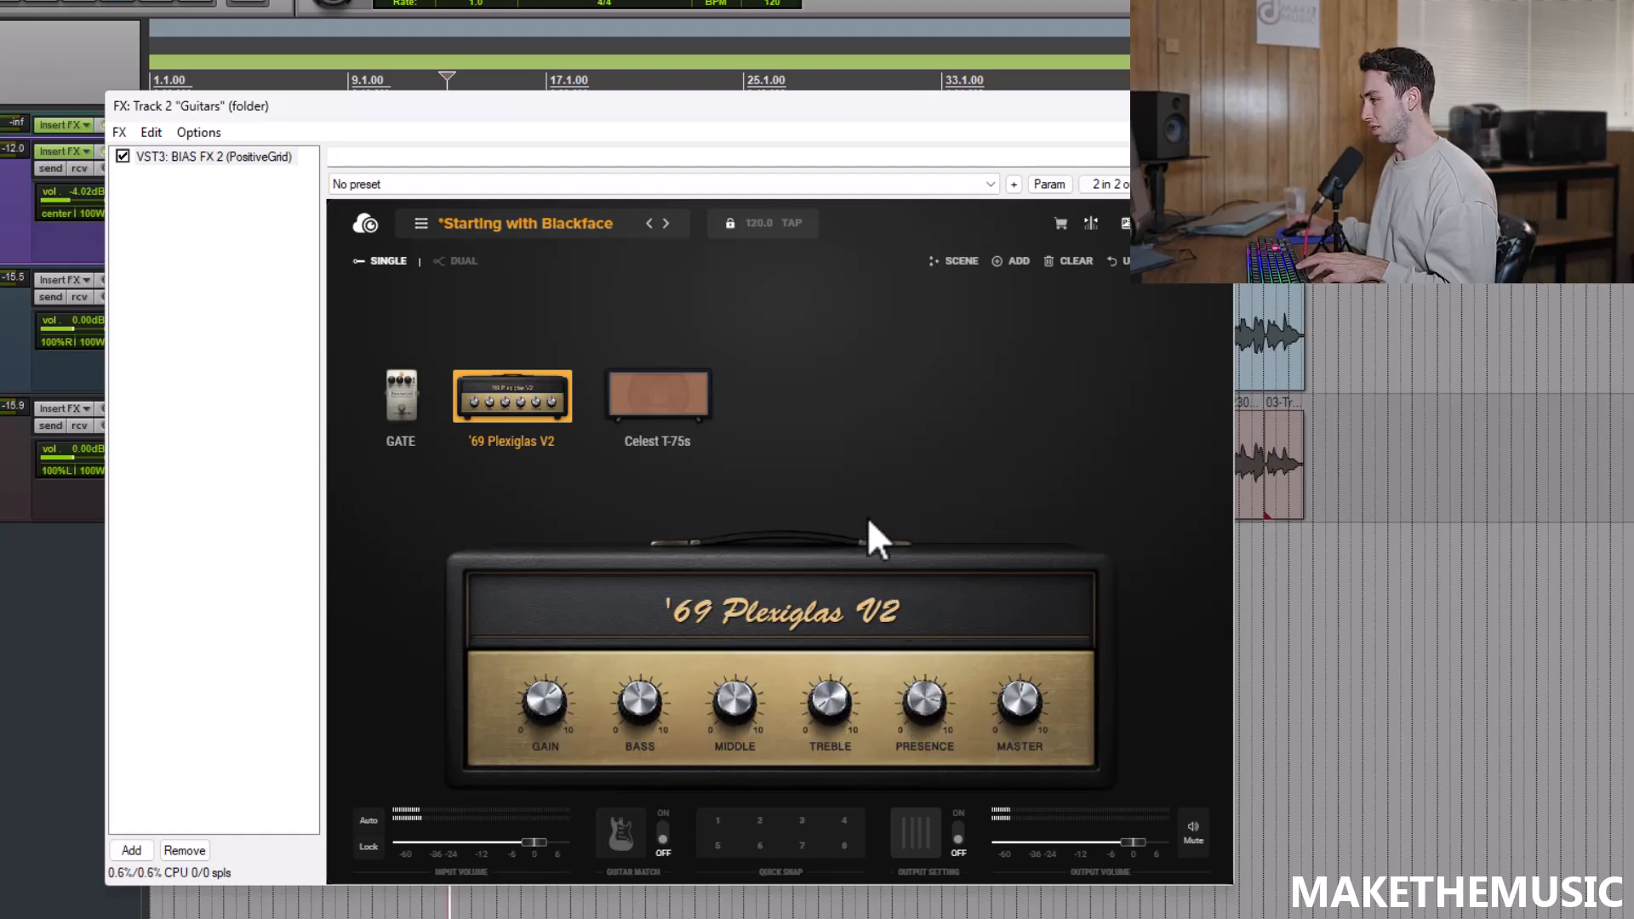
key("space")
left_click_drag(736, 717, 734, 701)
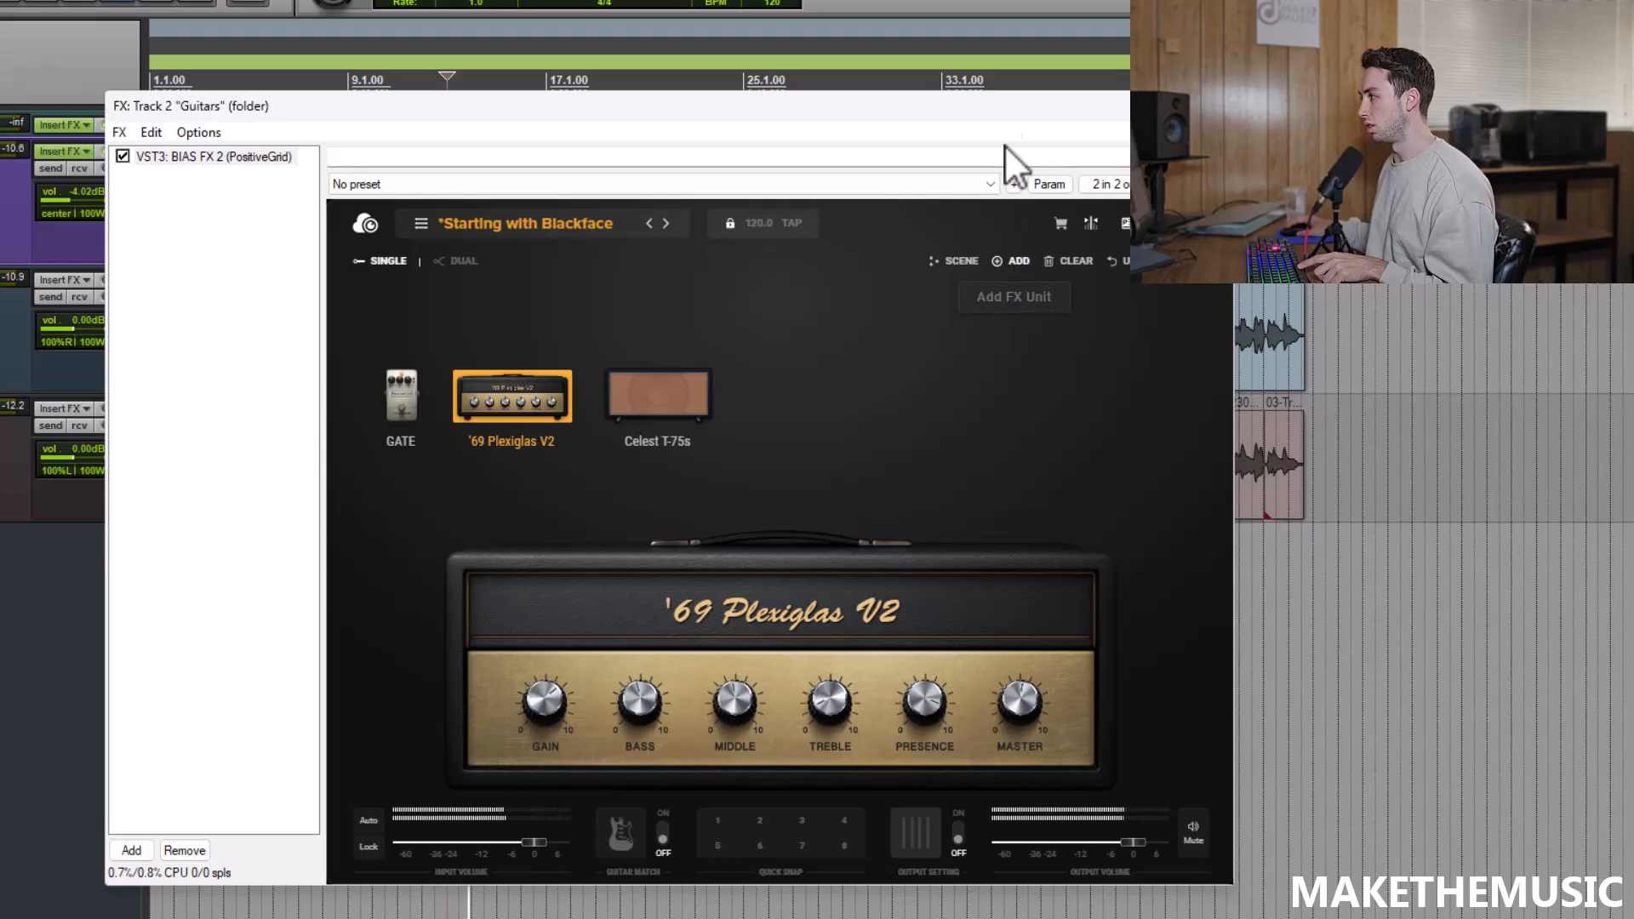
Add the Vintage Overdrive pedal between the gate and the '69 Plexiglas V2 amp and show its controls.
left_click_drag(973, 110, 1465, 152)
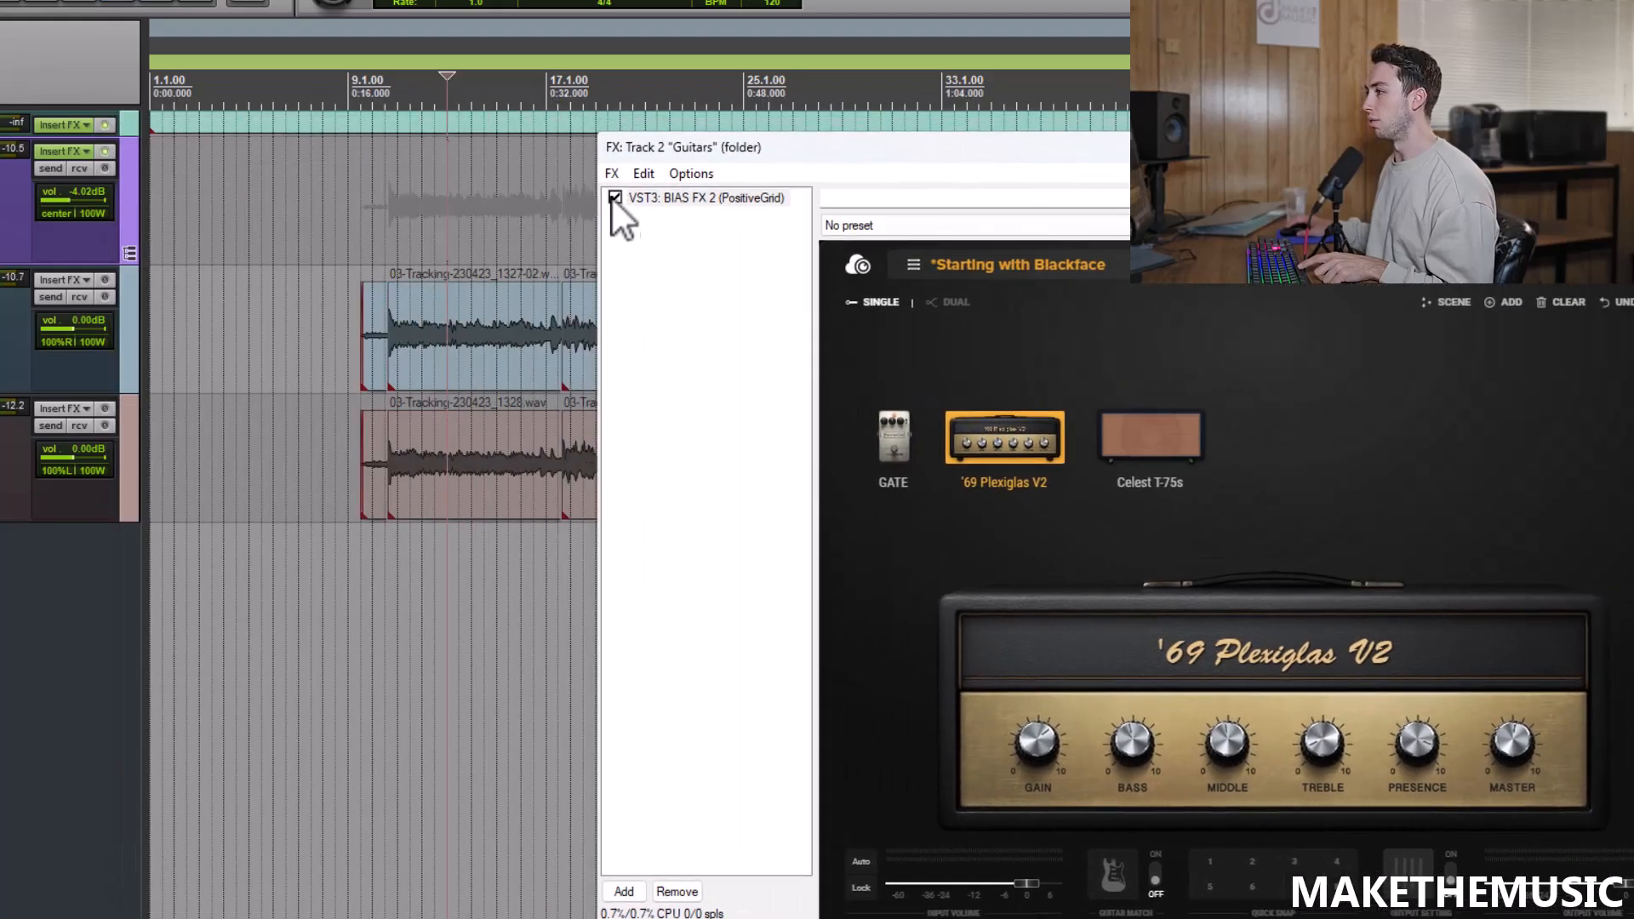
left_click_drag(948, 155, 588, 191)
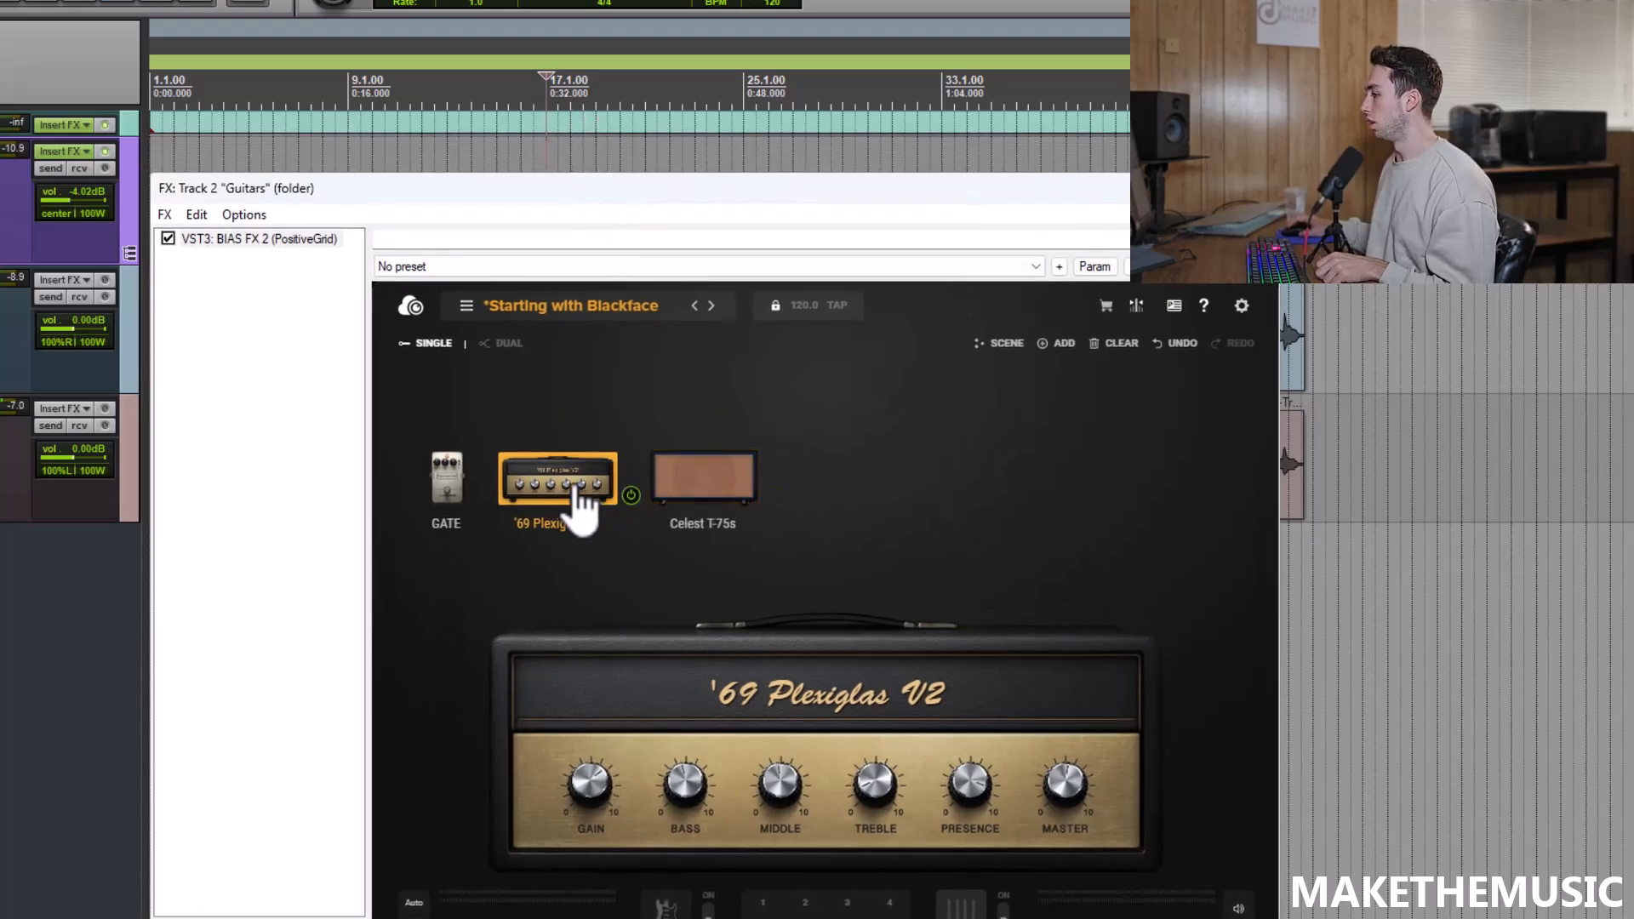
left_click(1057, 344)
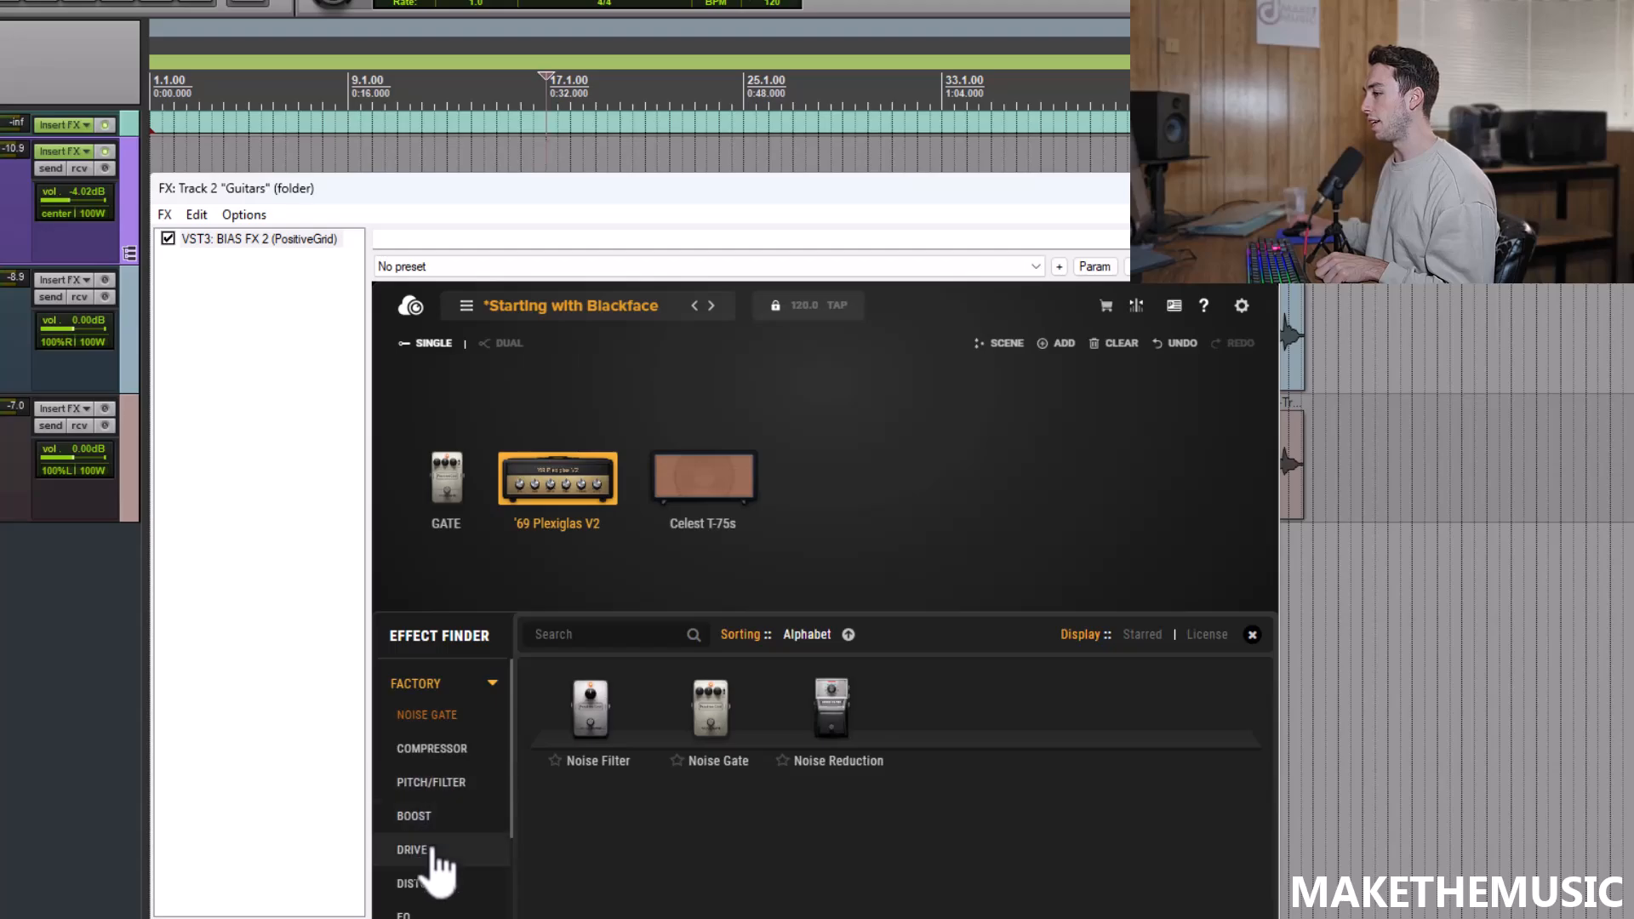
left_click(467, 847)
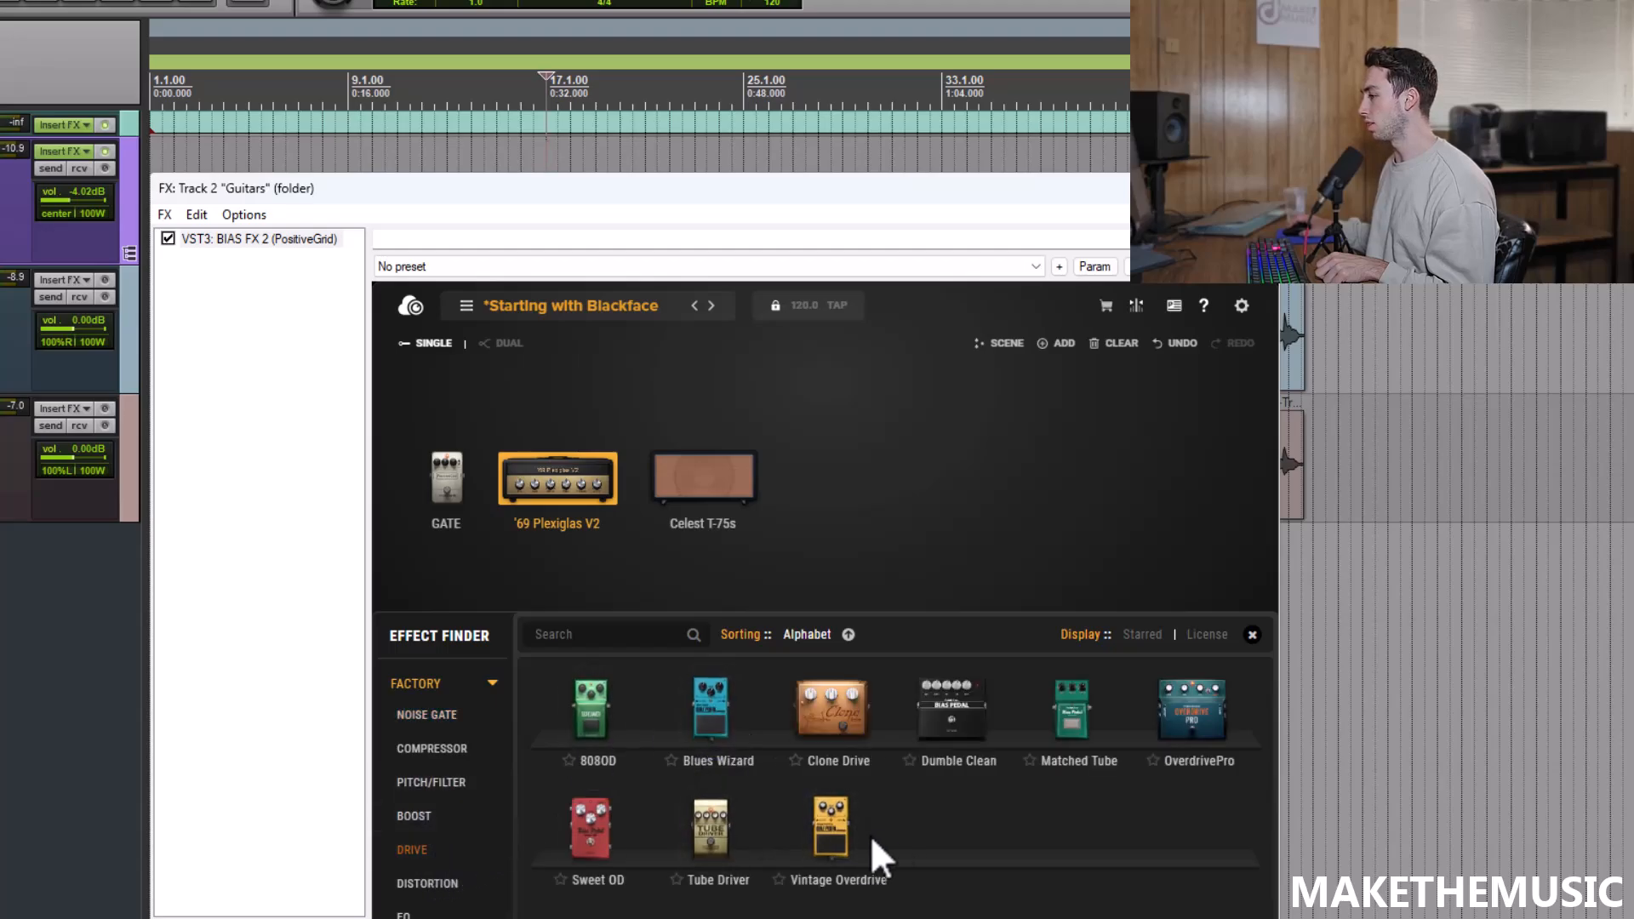
left_click_drag(837, 842, 533, 480)
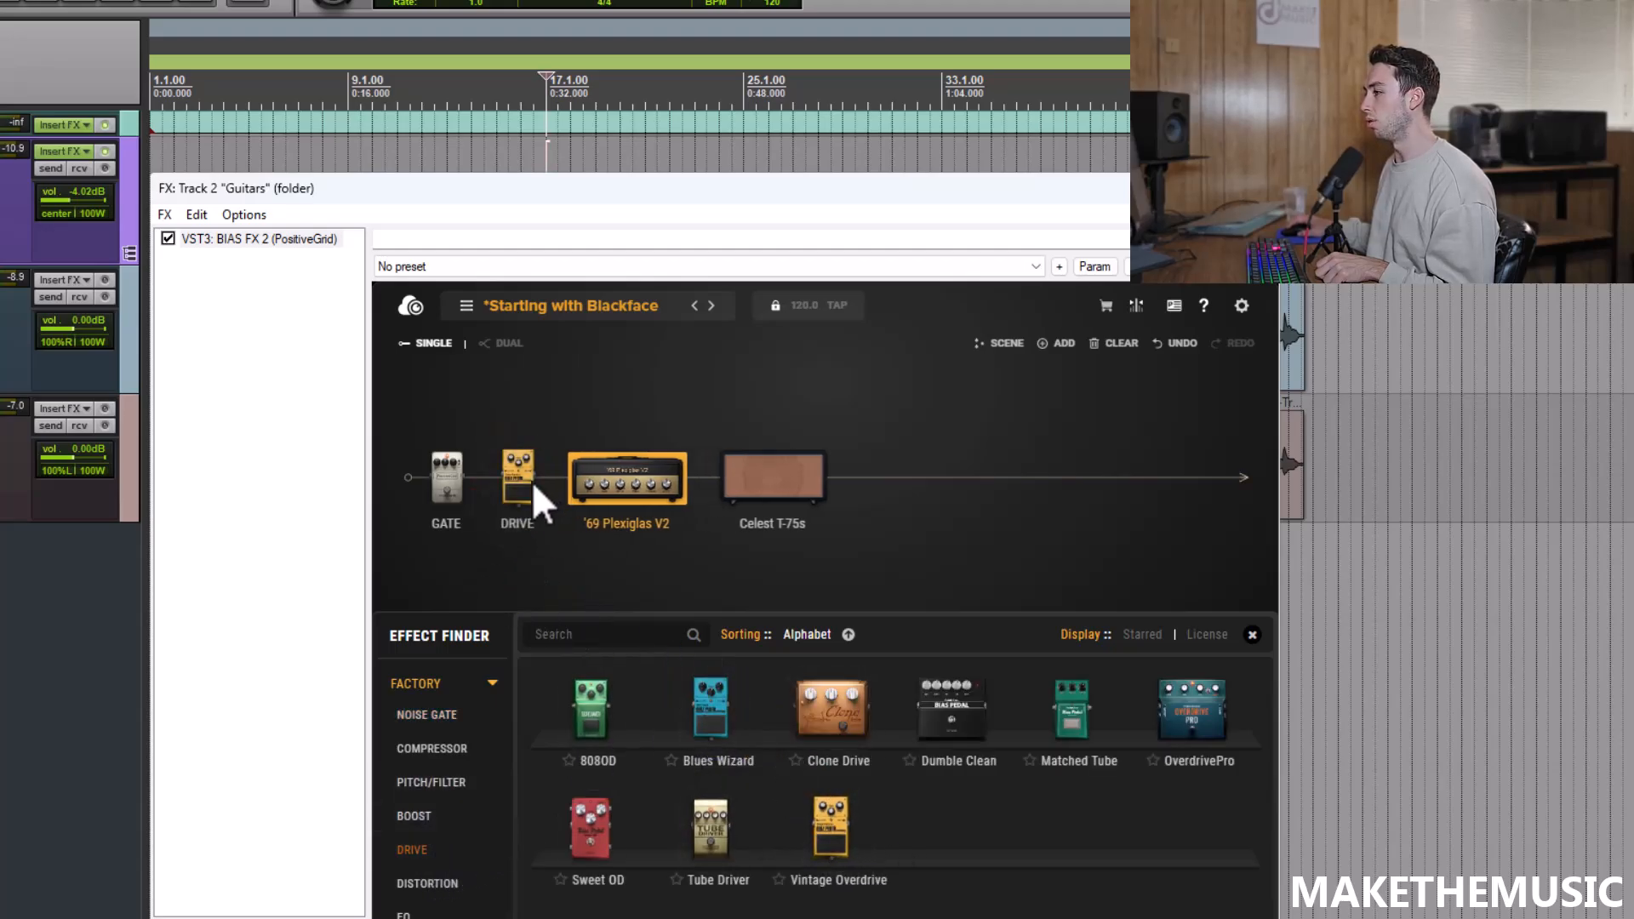
left_click(521, 511)
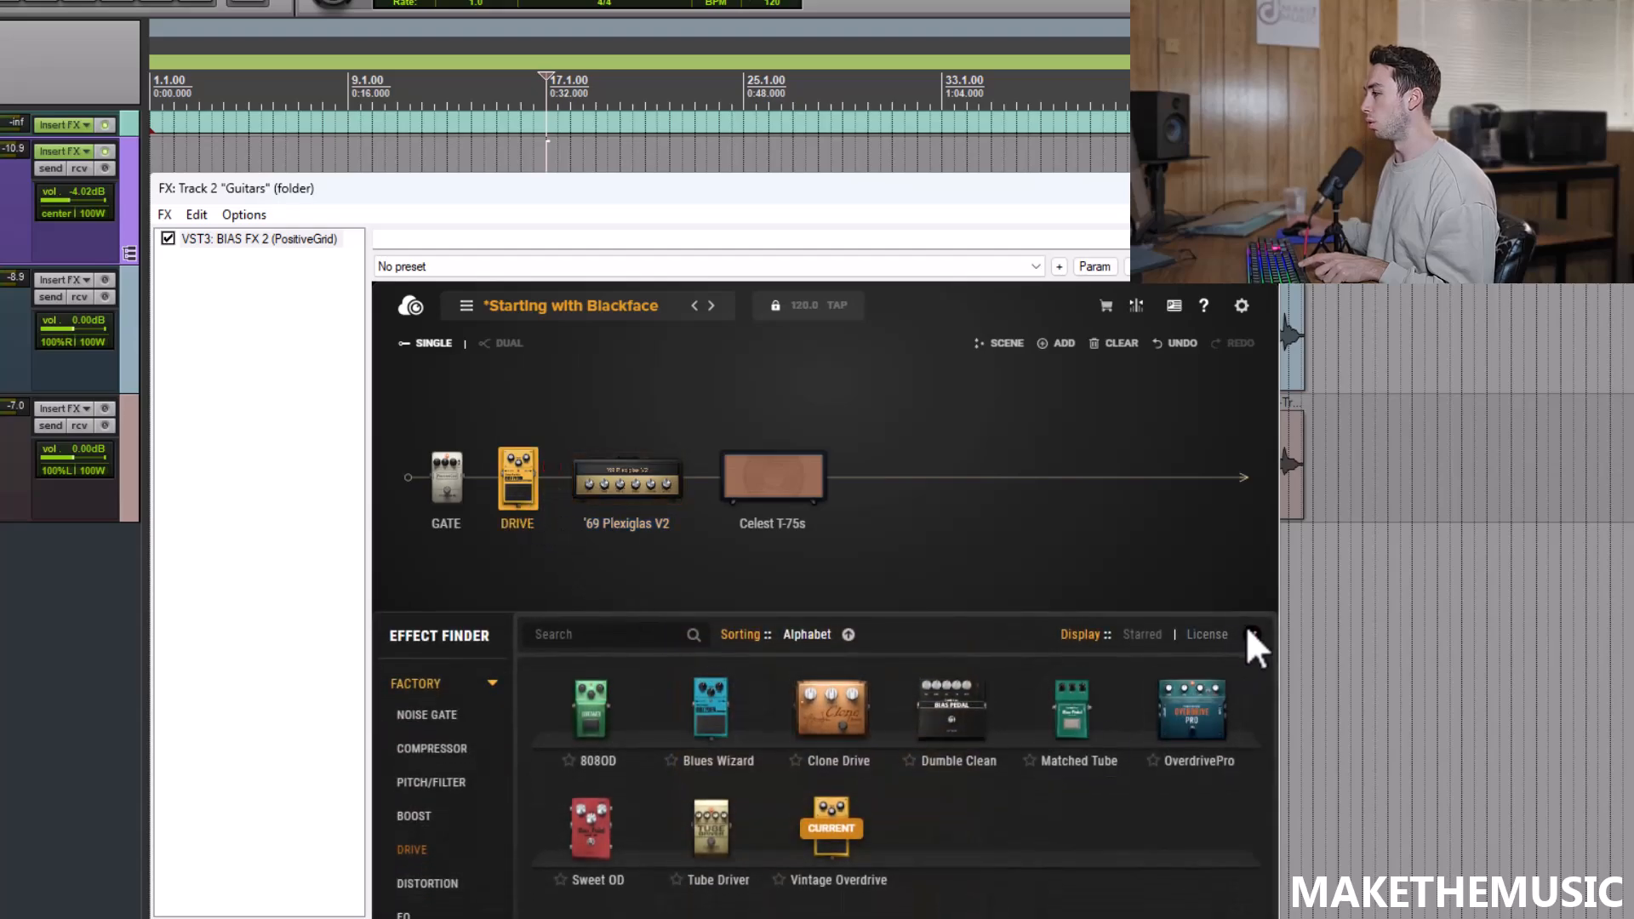
left_click(1249, 631)
Try different distortion and level settings on the Vintage Overdrive pedal while playing the guitars.
key("space")
left_click_drag(759, 727, 761, 737)
left_click_drag(918, 711, 918, 700)
left_click_drag(758, 708, 757, 710)
Replace the Vintage Overdrive pedal with the Power Booster from the boost effects and close the effect finder.
right_click(519, 473)
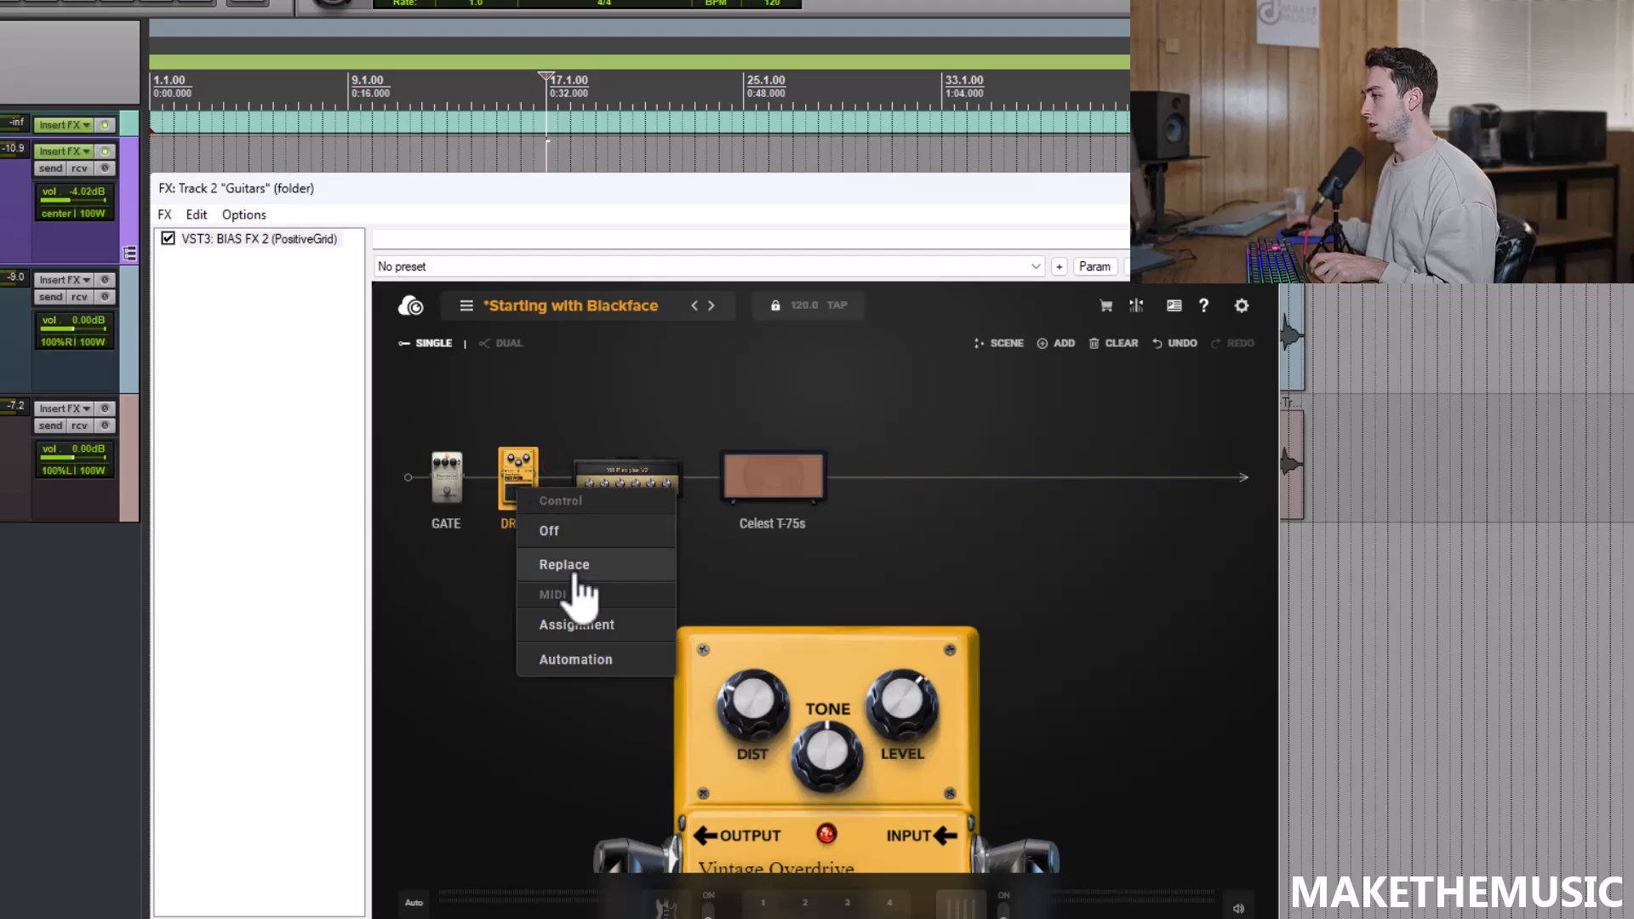
left_click(577, 582)
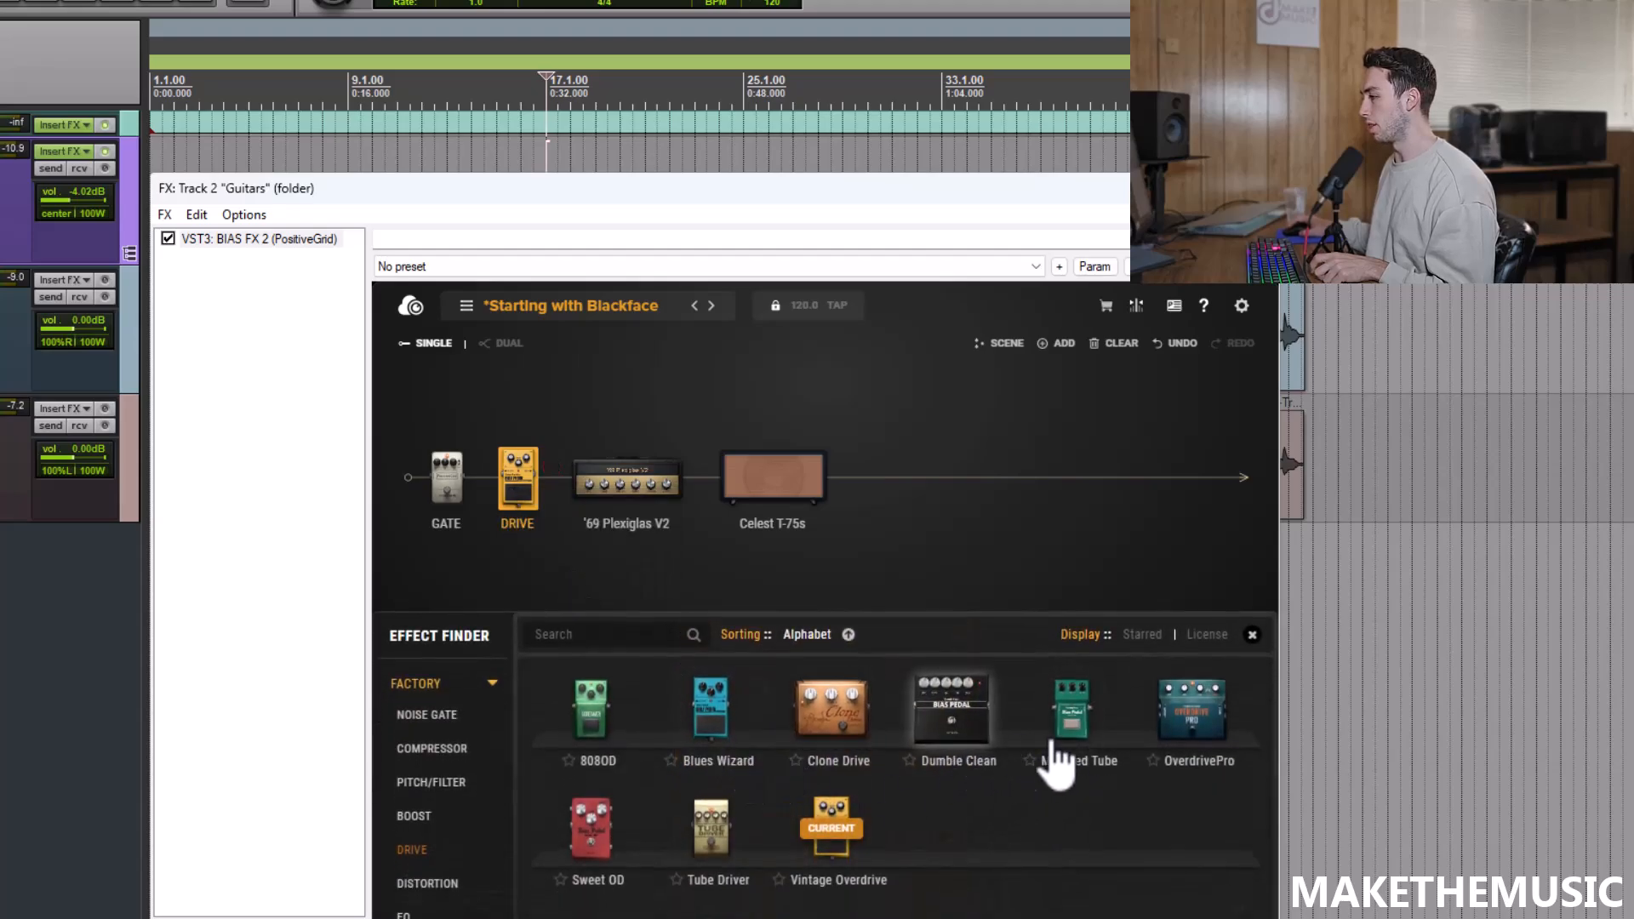
left_click(414, 815)
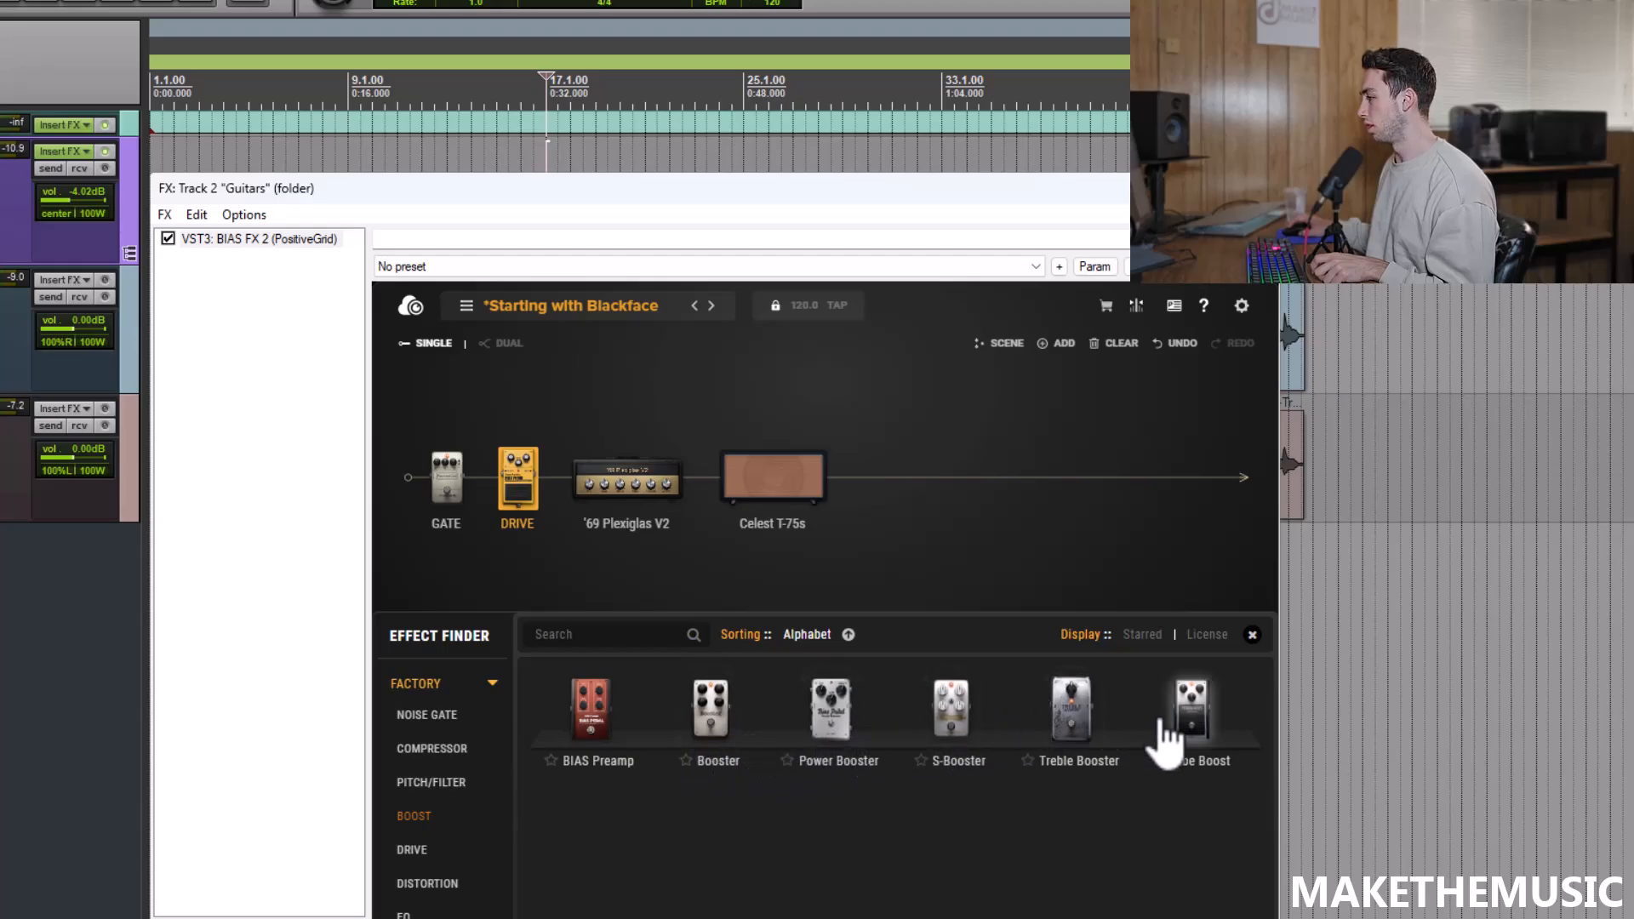
left_click(834, 720)
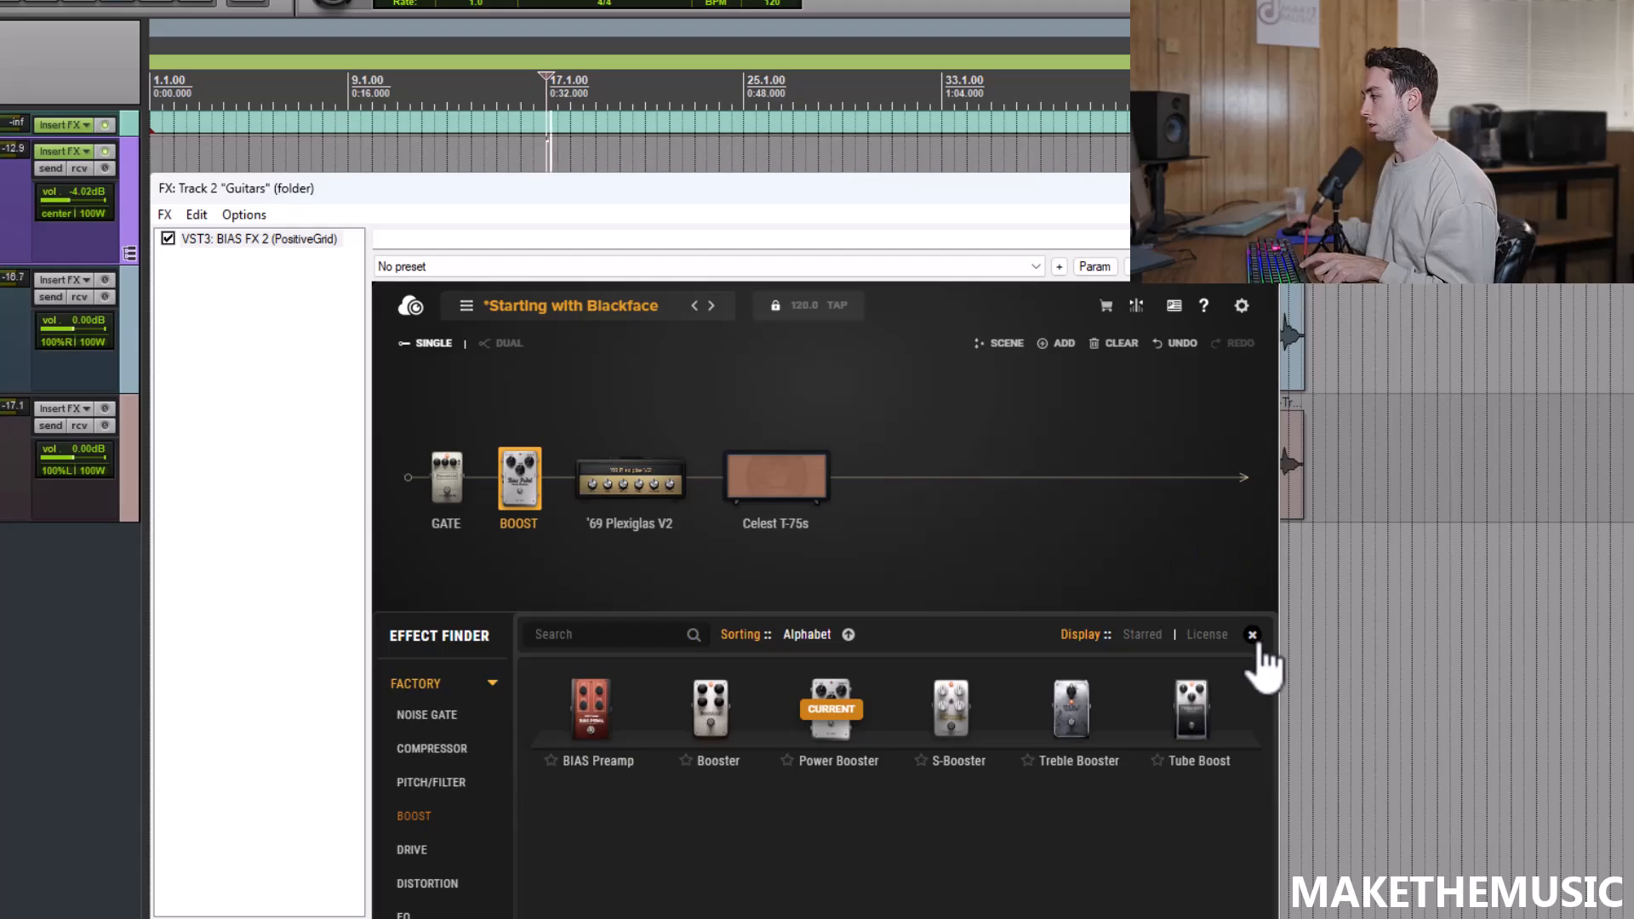
left_click(1252, 634)
Adjust the Power Booster's level and turn down its tone and distortion while playing the guitars.
left_click_drag(783, 749, 813, 766)
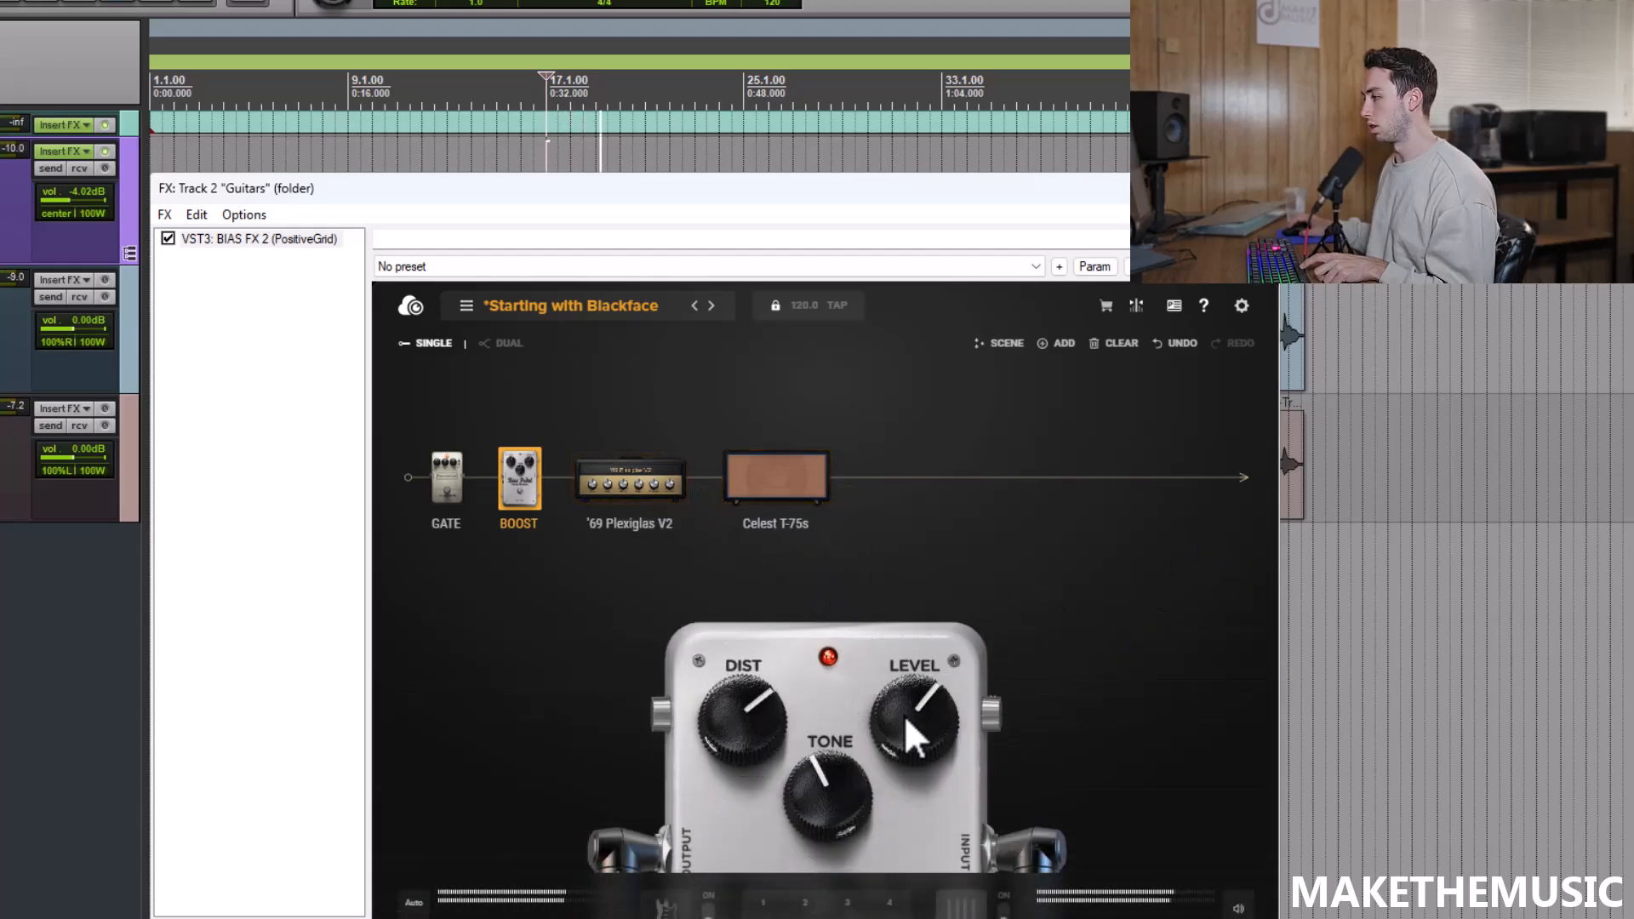
left_click(635, 492)
left_click(521, 468)
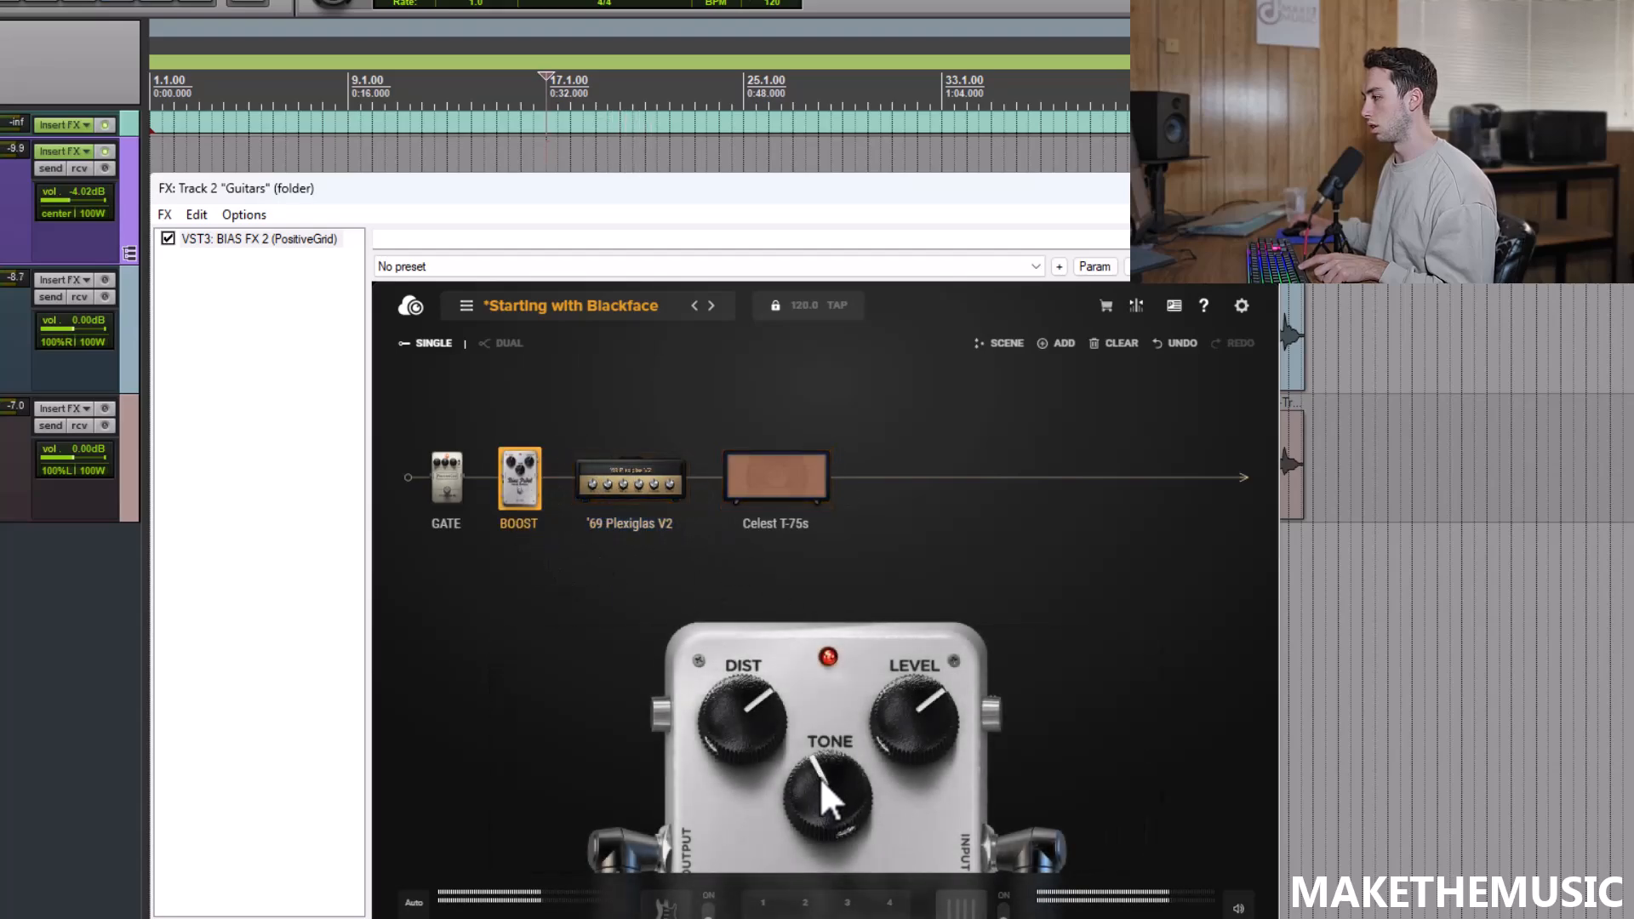
left_click_drag(819, 776, 839, 790)
left_click_drag(779, 724, 773, 734)
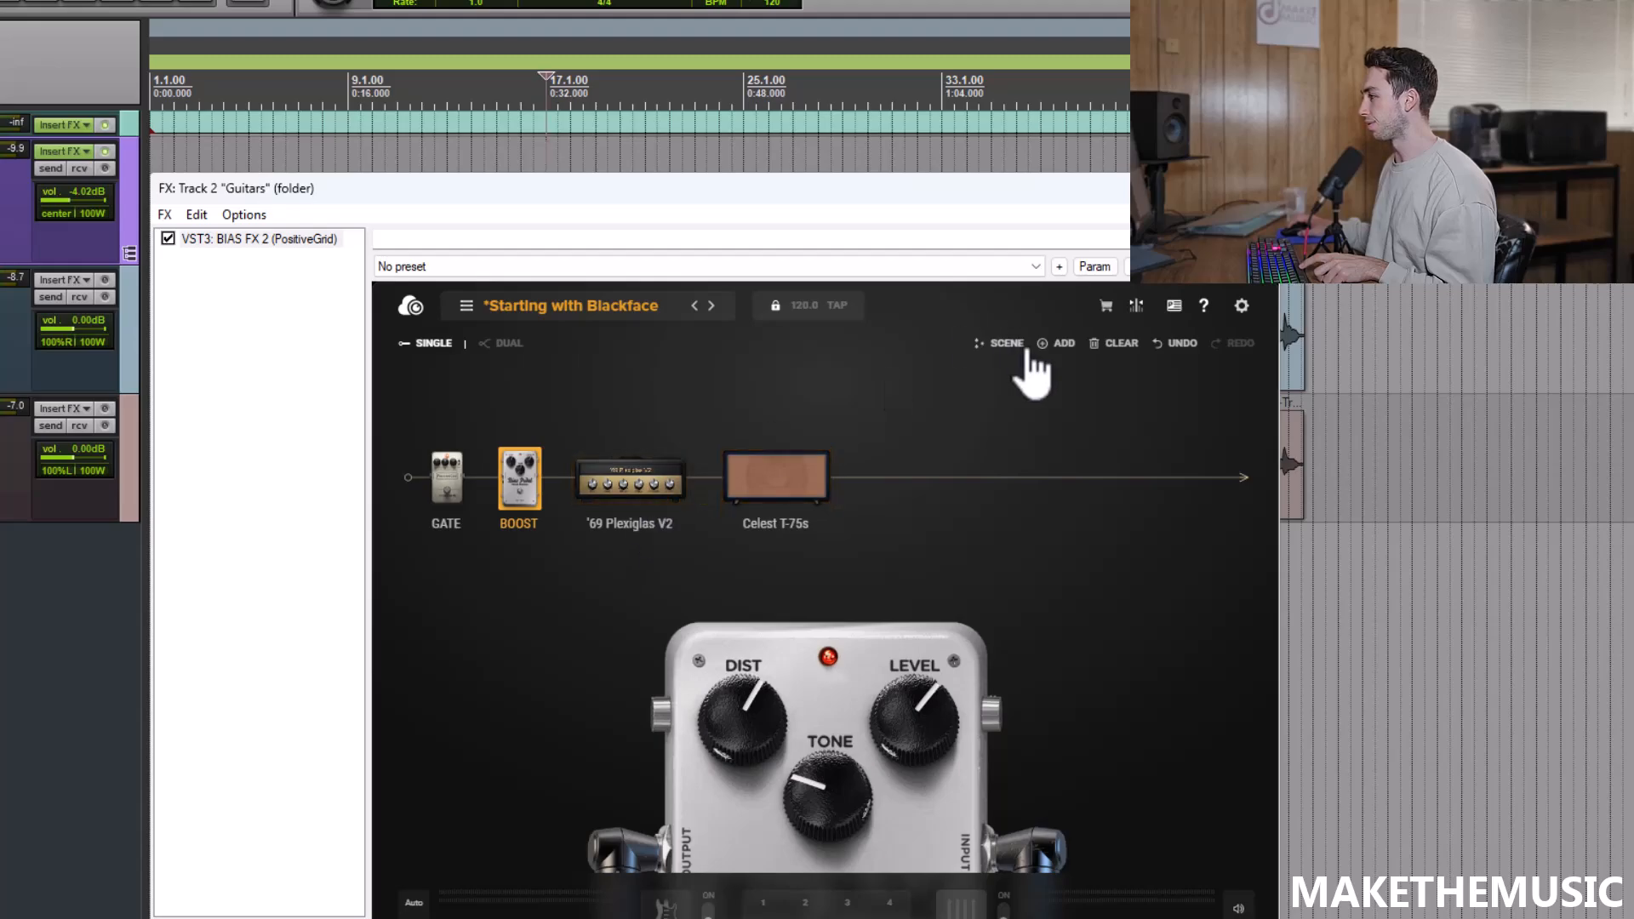
Add two rack graphic EQs at the end of the chain after the Celest T-75s cabinet.
left_click(1055, 344)
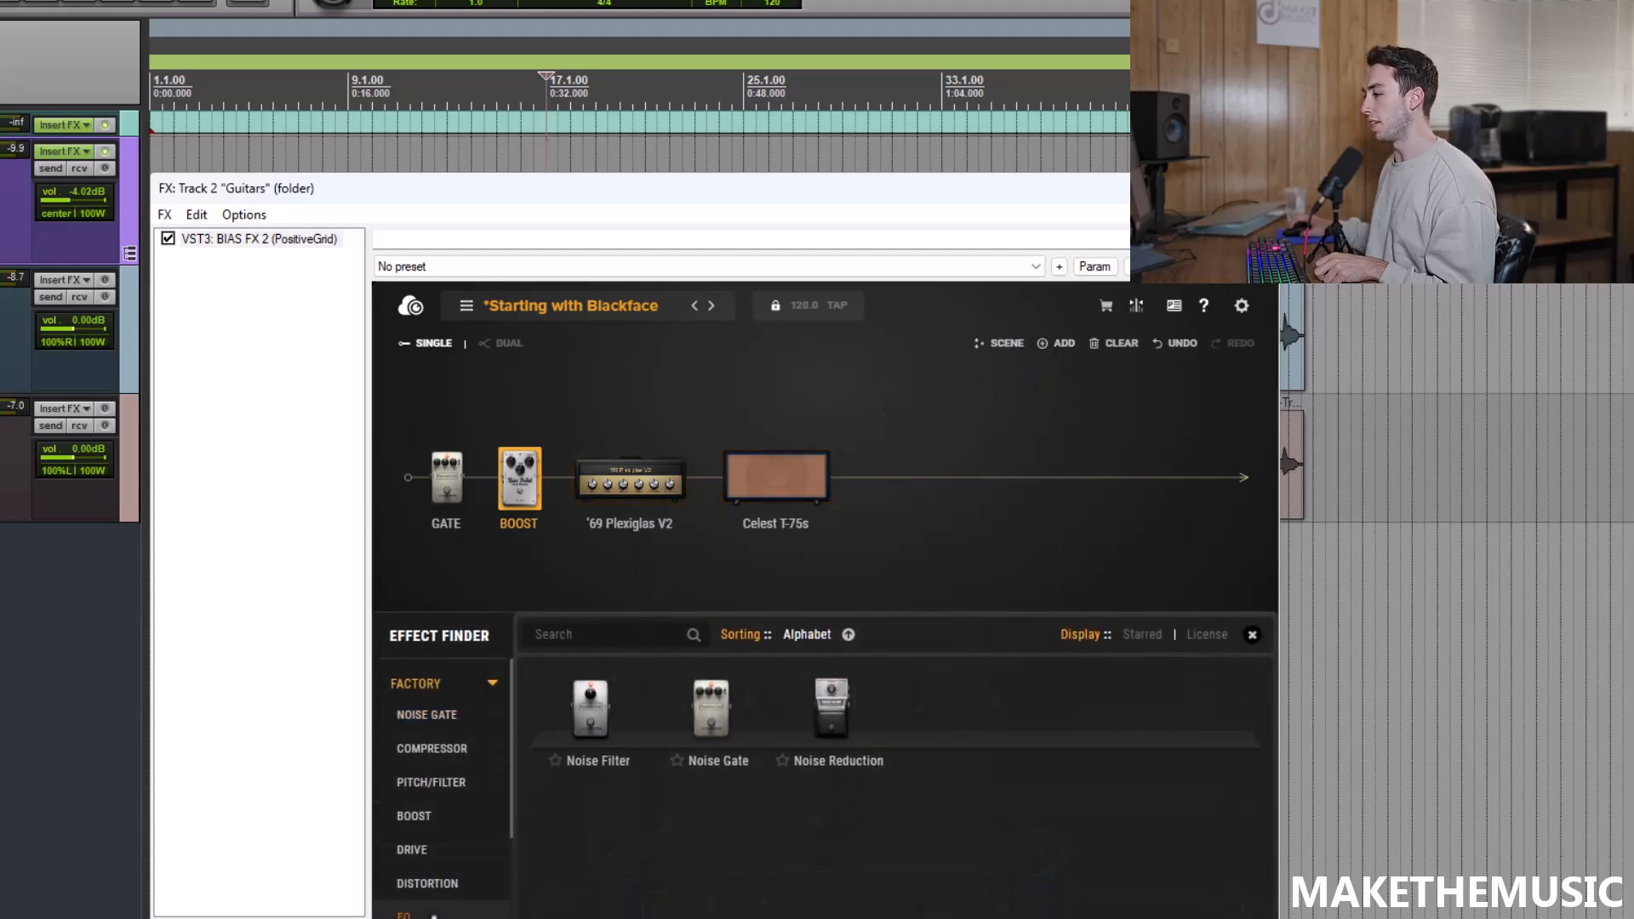
left_click(430, 915)
left_click_drag(652, 902, 1084, 494)
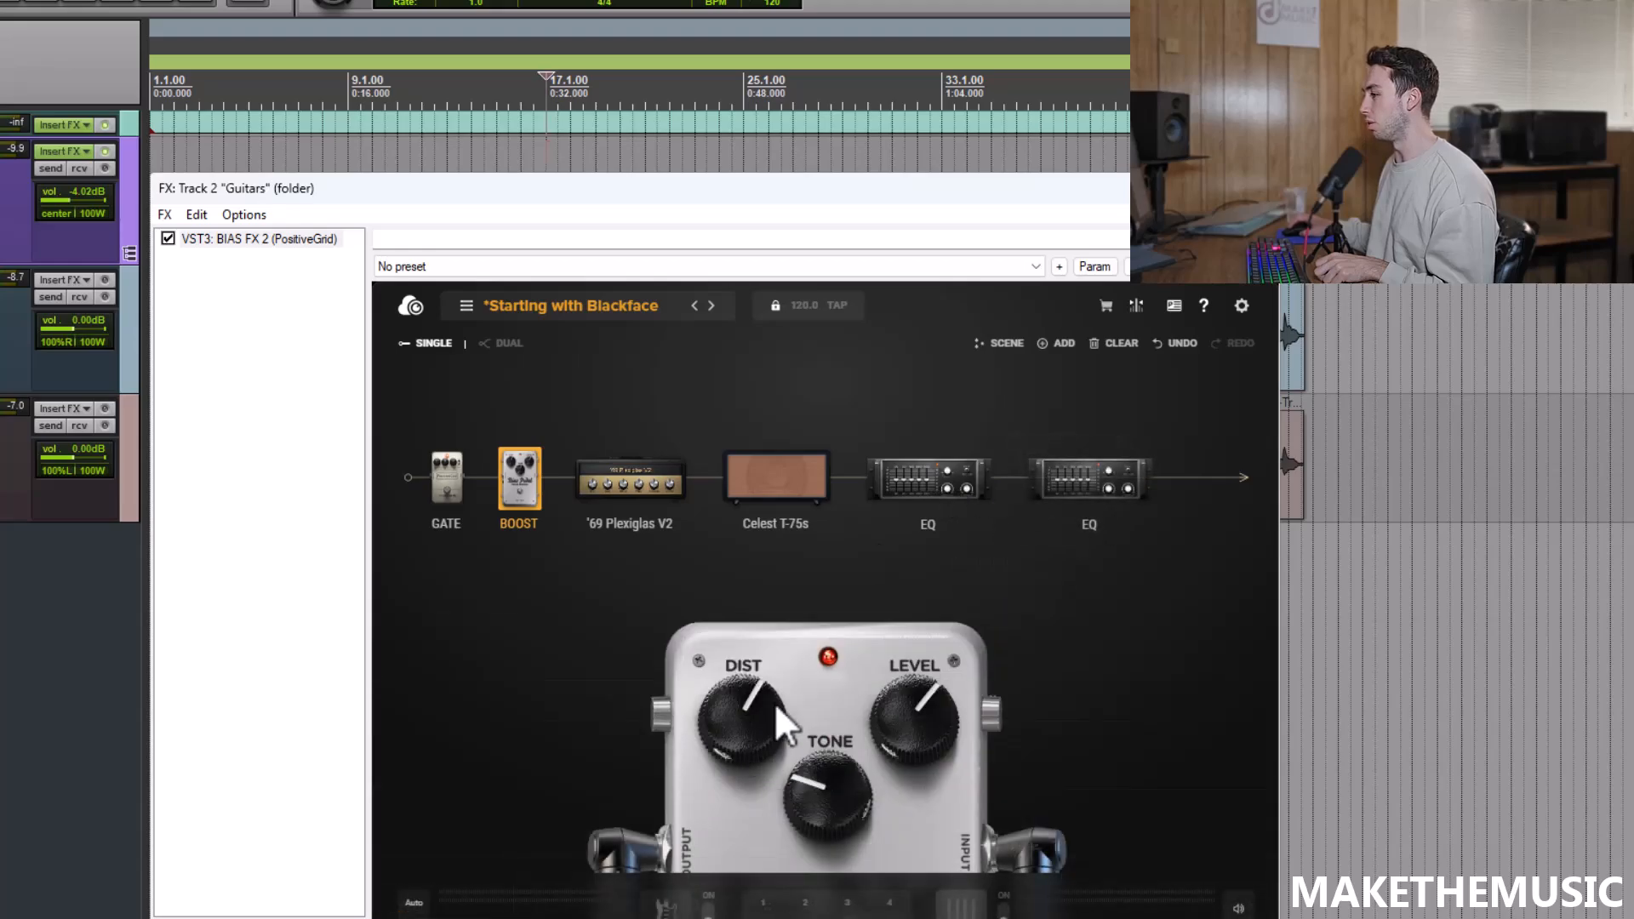
Insert the EQ6 pedal directly after the Celest T-75s cabinet, ahead of the rack EQs, and close the effect finder.
left_click(1060, 345)
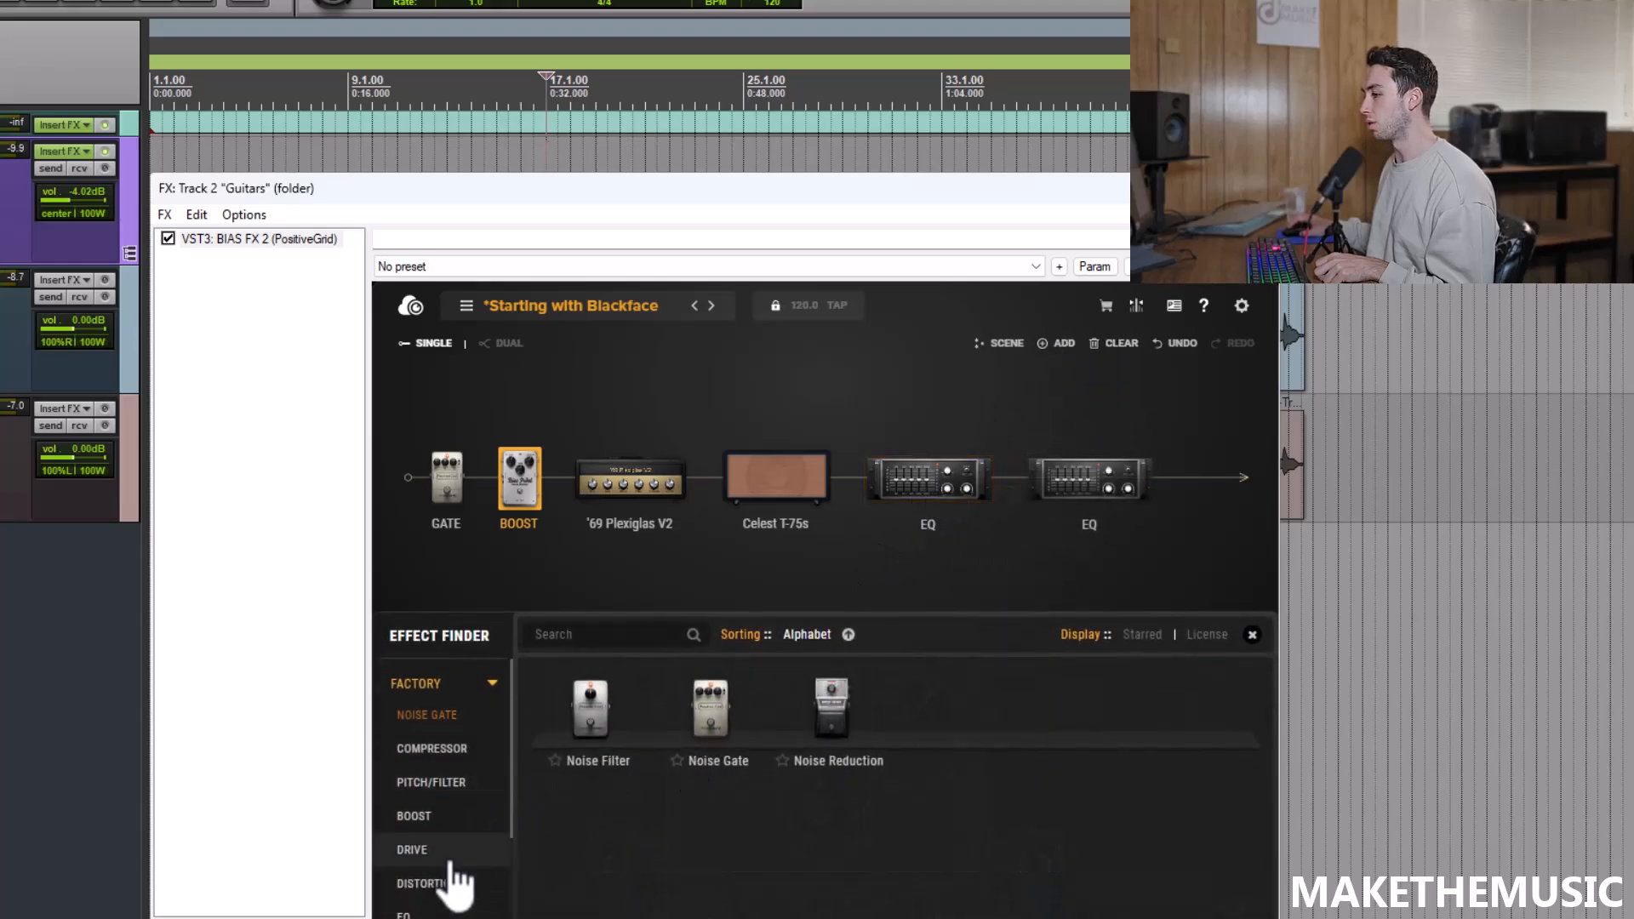
left_click(408, 915)
left_click_drag(713, 778, 899, 488)
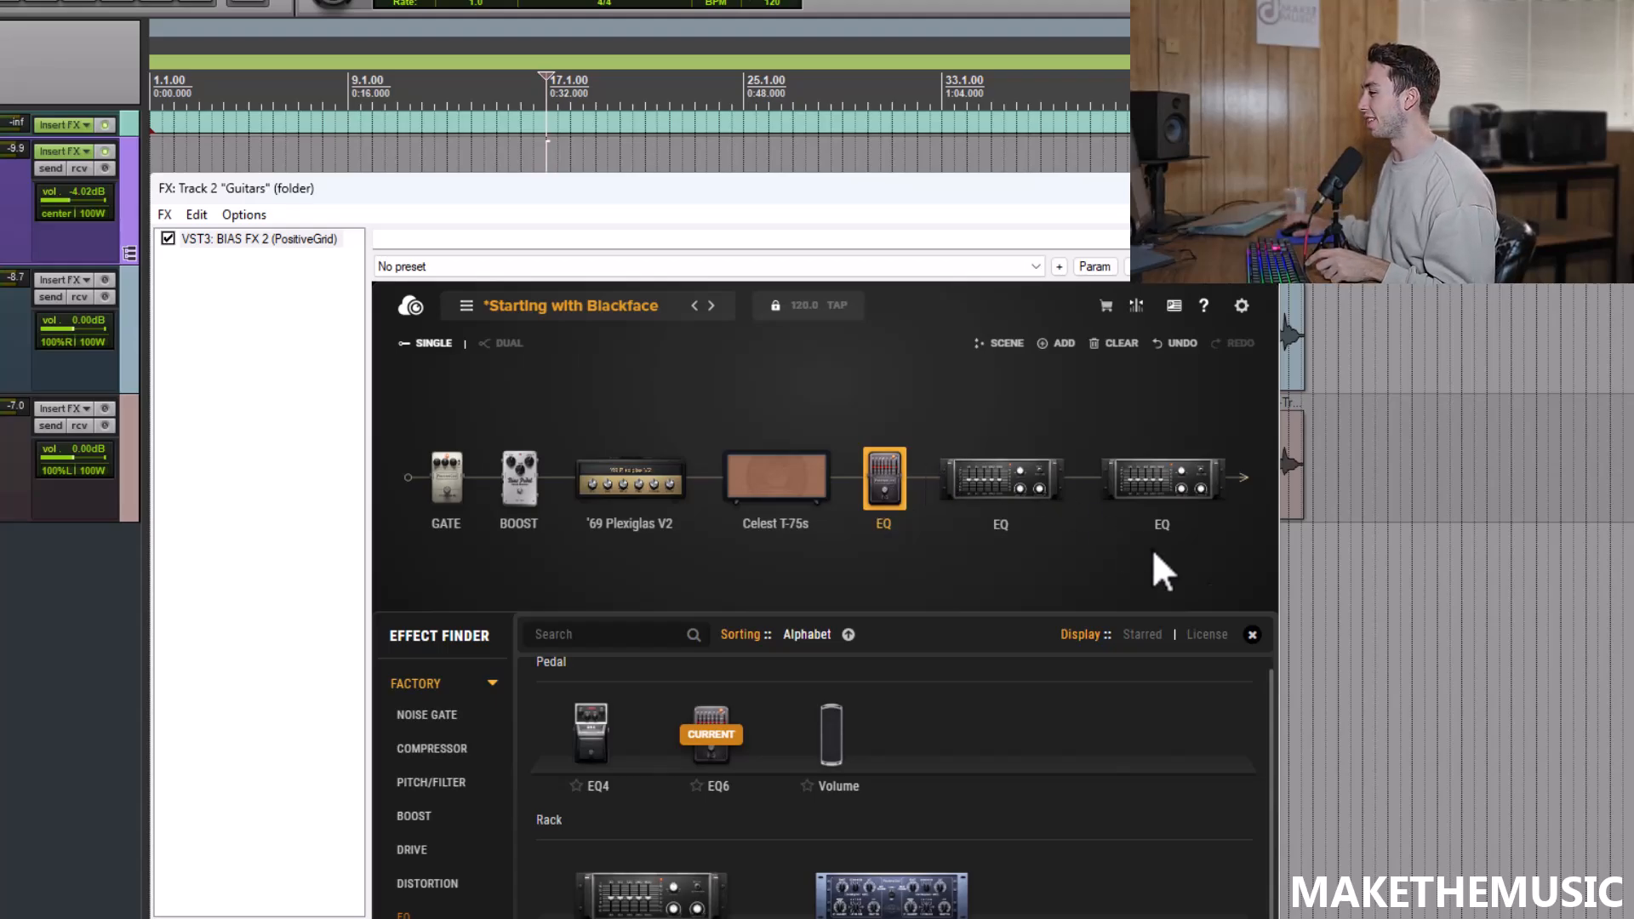
left_click(1253, 635)
Add a C414 as the Celest T-75s cabinet's second mic, shift the SM 57 sideways and move the C414 farther back.
left_click(777, 495)
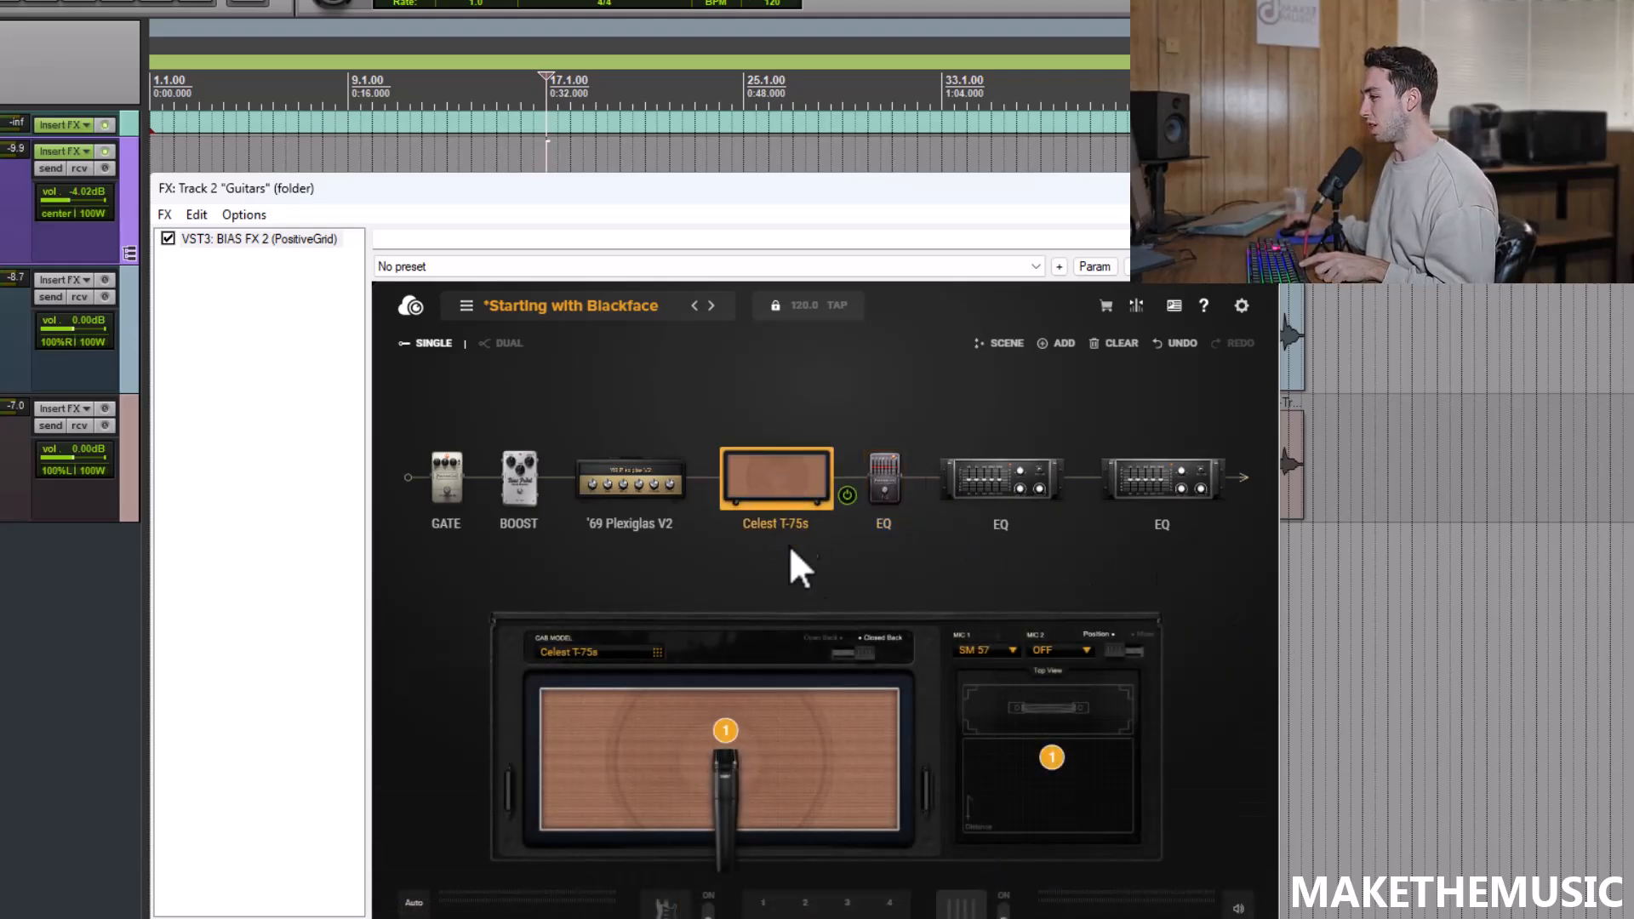
left_click(1094, 657)
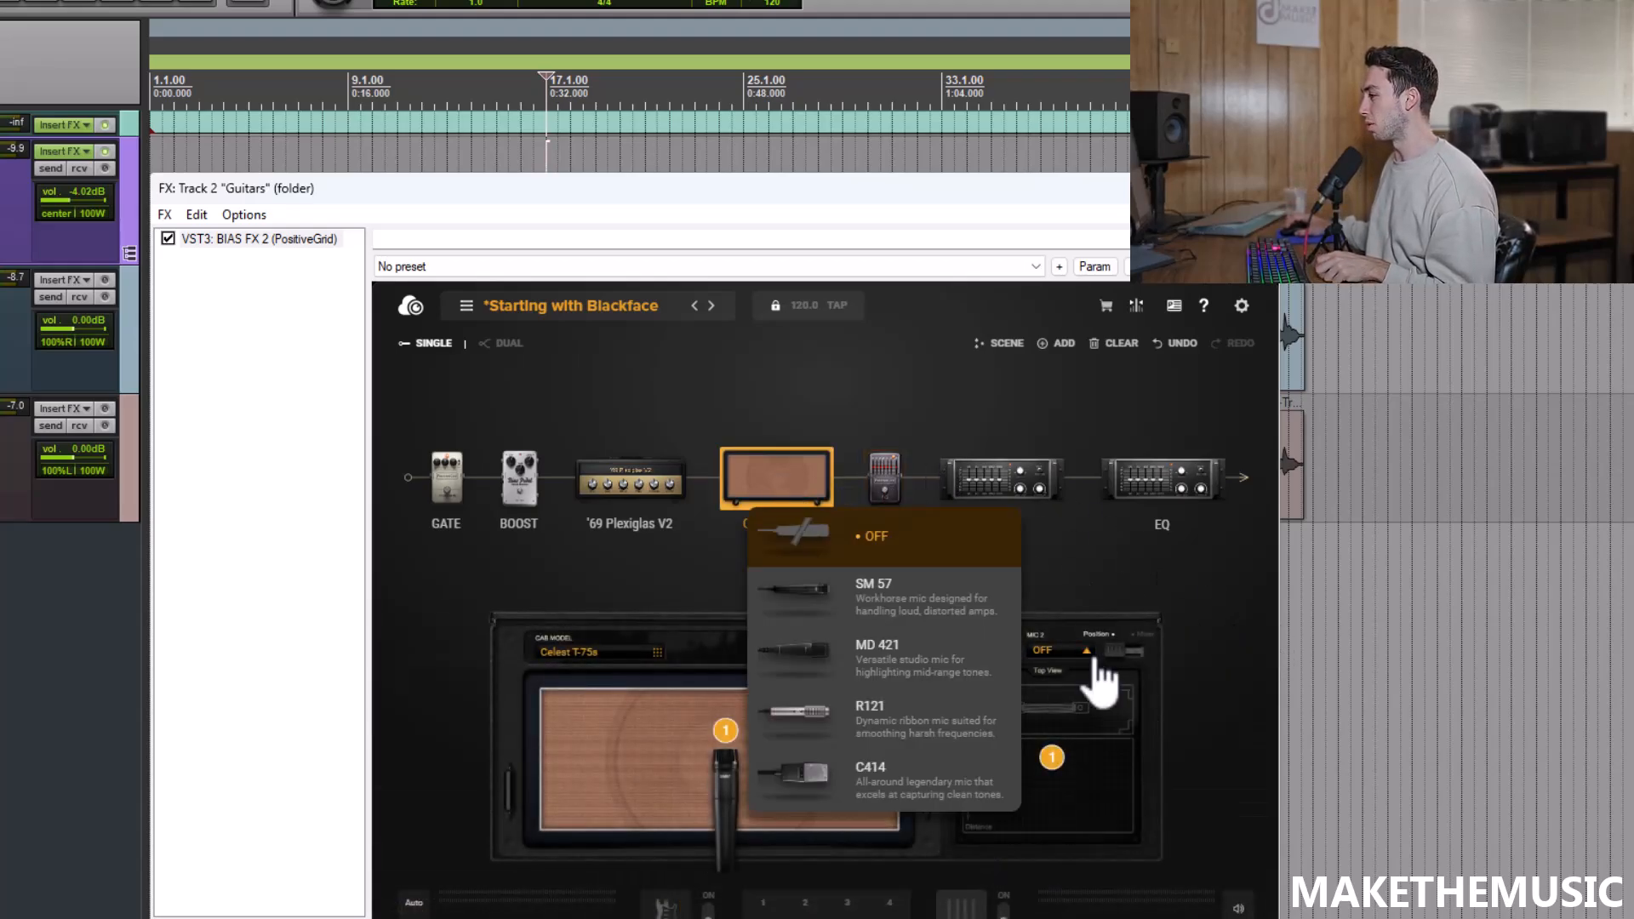
left_click(870, 796)
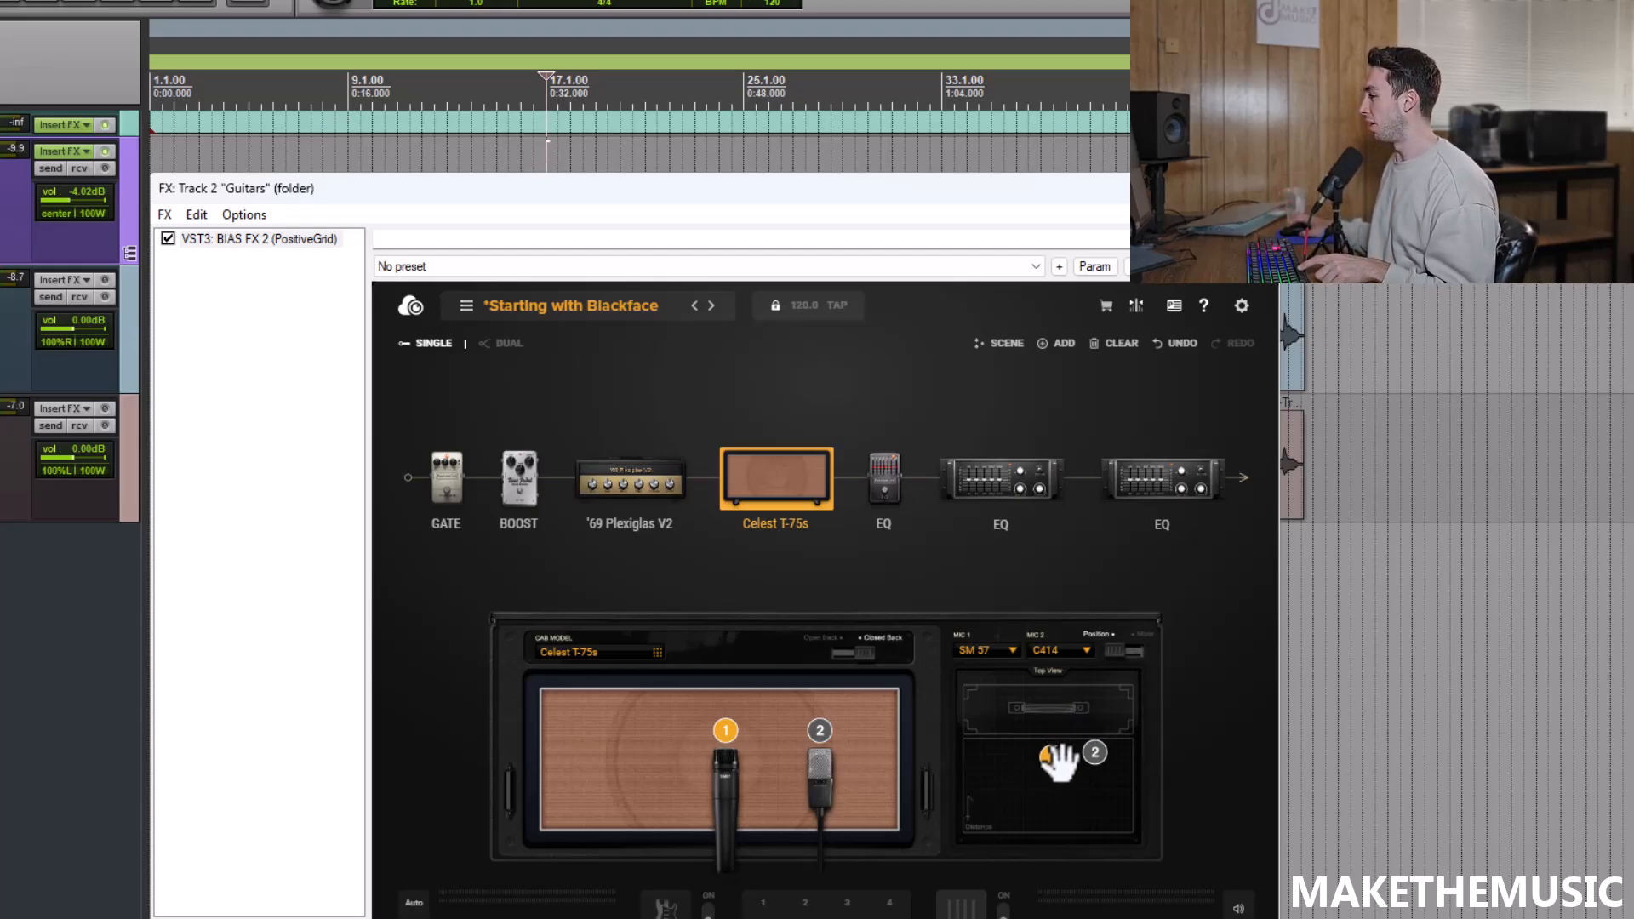
mouse_move(1095, 753)
left_mouse_down()
mouse_move(1100, 771)
mouse_move(1036, 771)
mouse_move(1036, 751)
left_mouse_up()
left_click(1094, 768)
left_click_drag(1093, 774, 1088, 787)
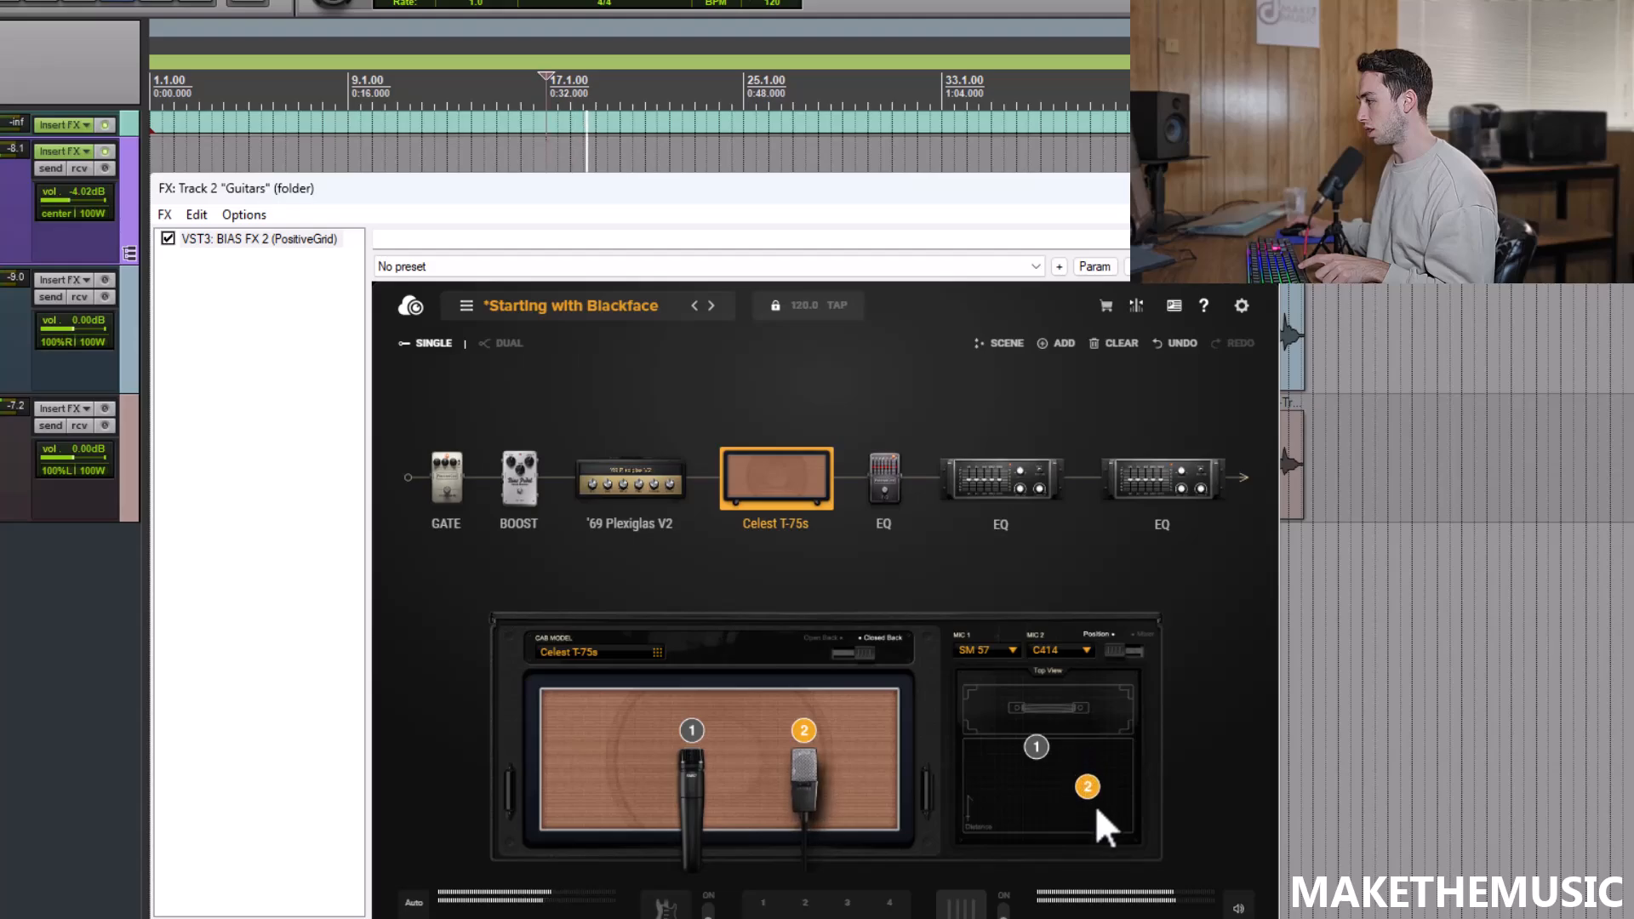
Lower the C414's level in the cabinet's mic mixer and move the SM 57 slightly farther from the speaker.
left_click(1124, 653)
left_click_drag(1040, 758, 1038, 796)
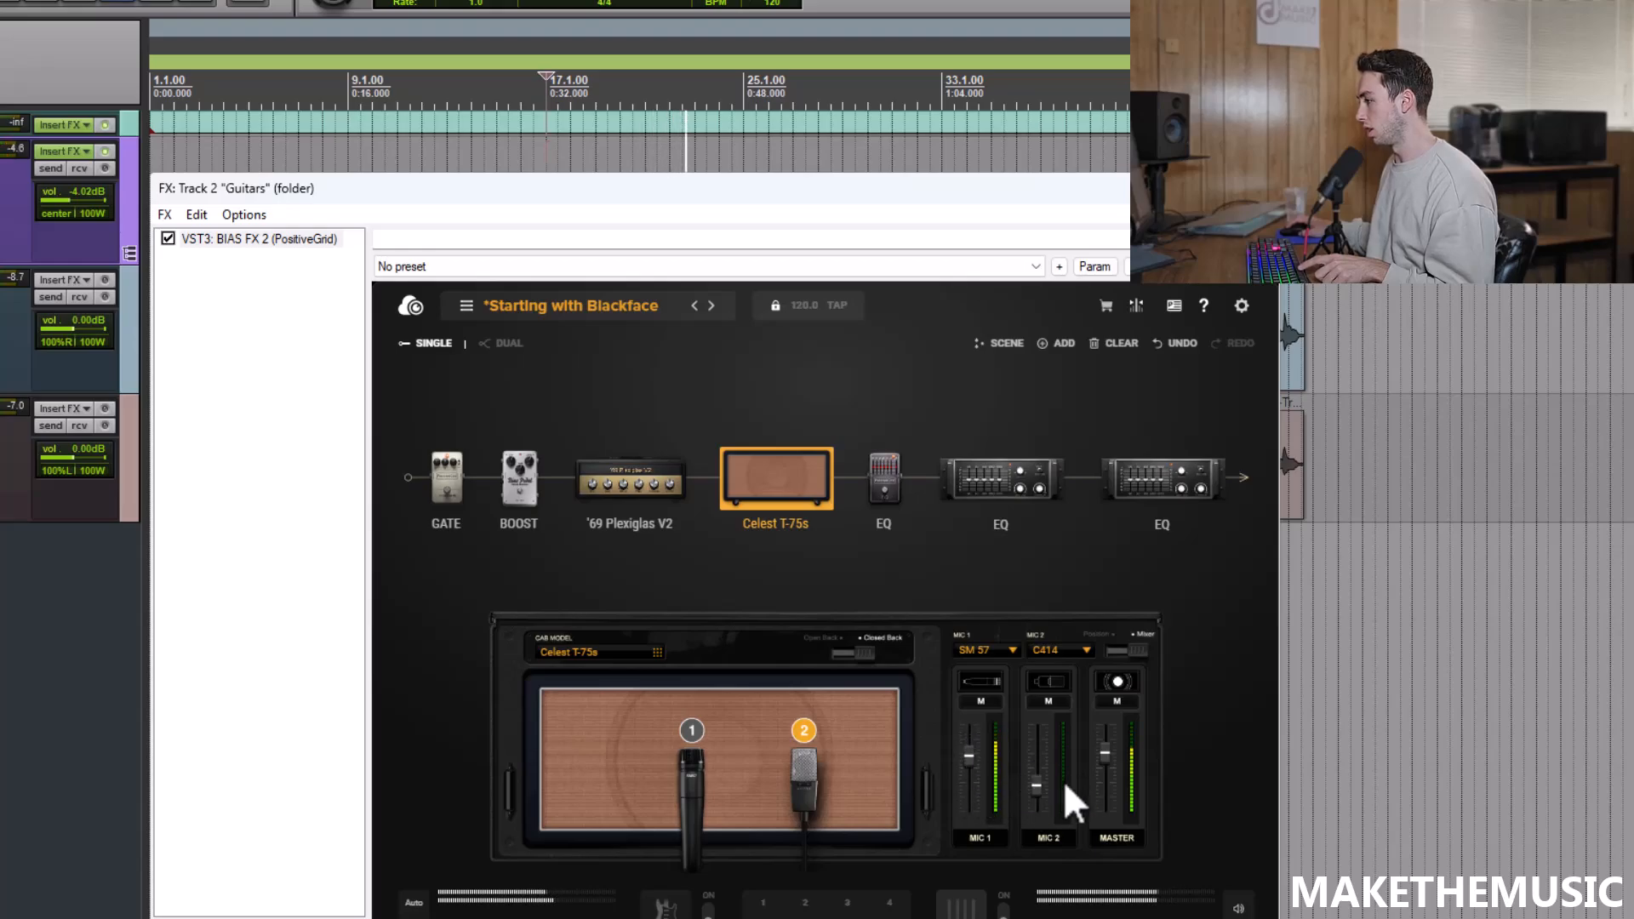
left_click(1124, 652)
mouse_move(1043, 770)
left_mouse_down()
mouse_move(1089, 788)
mouse_move(1038, 773)
left_mouse_up()
left_click(1036, 767)
key("space")
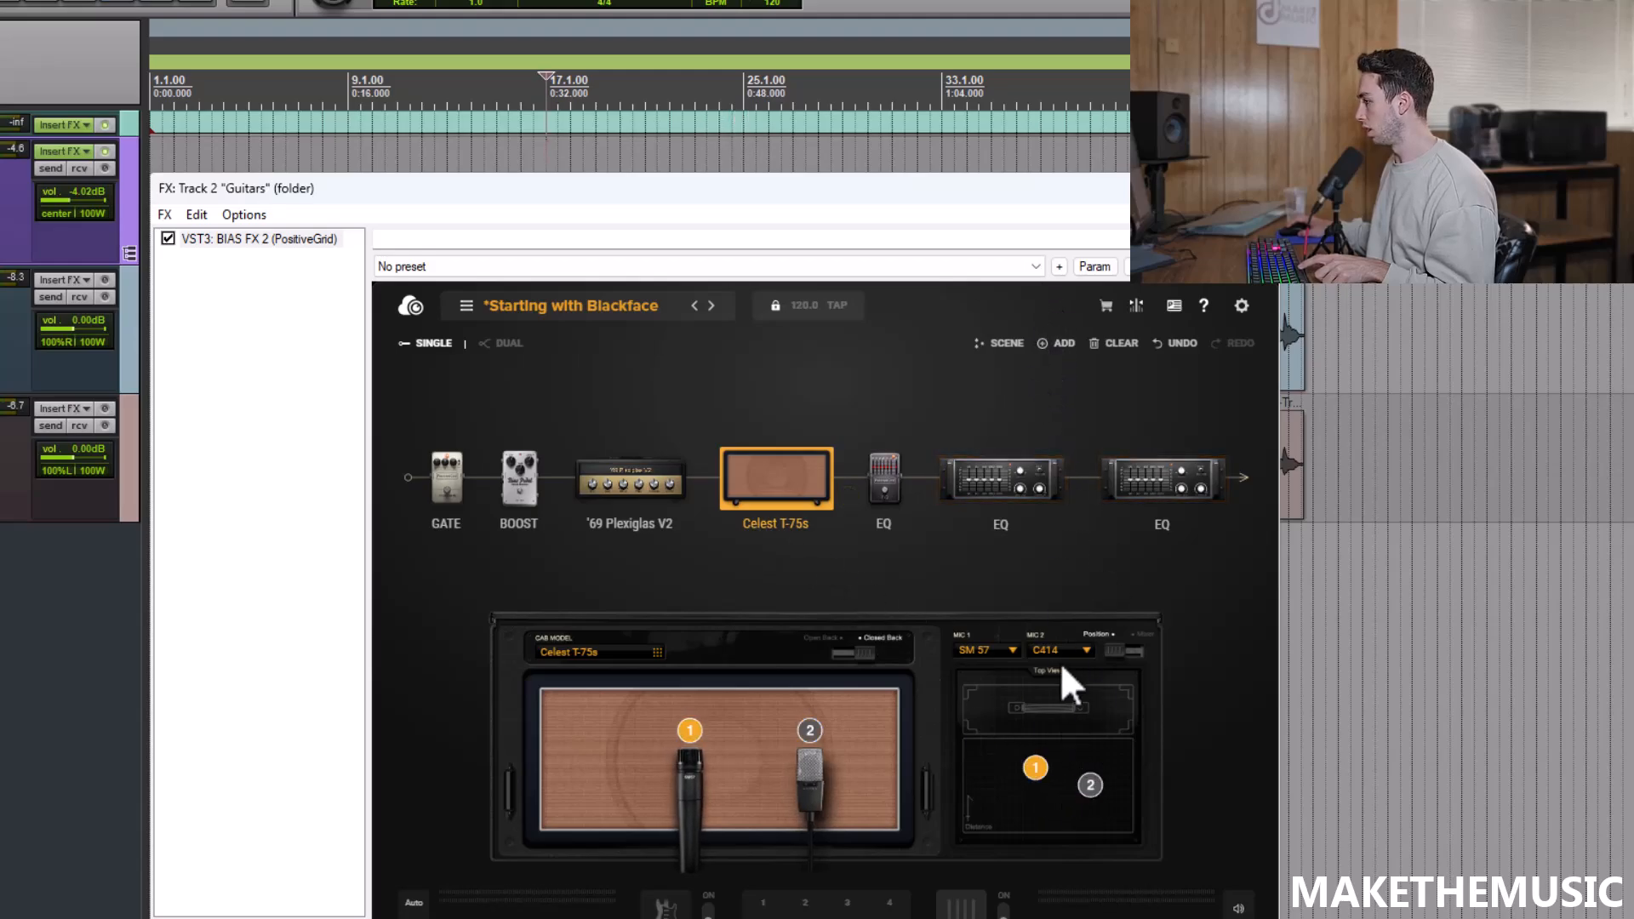
Adjust the cabinet's master mic level and try the '69 Plexiglas V2 amp's middle control while the guitars play.
left_click(1124, 652)
key("space")
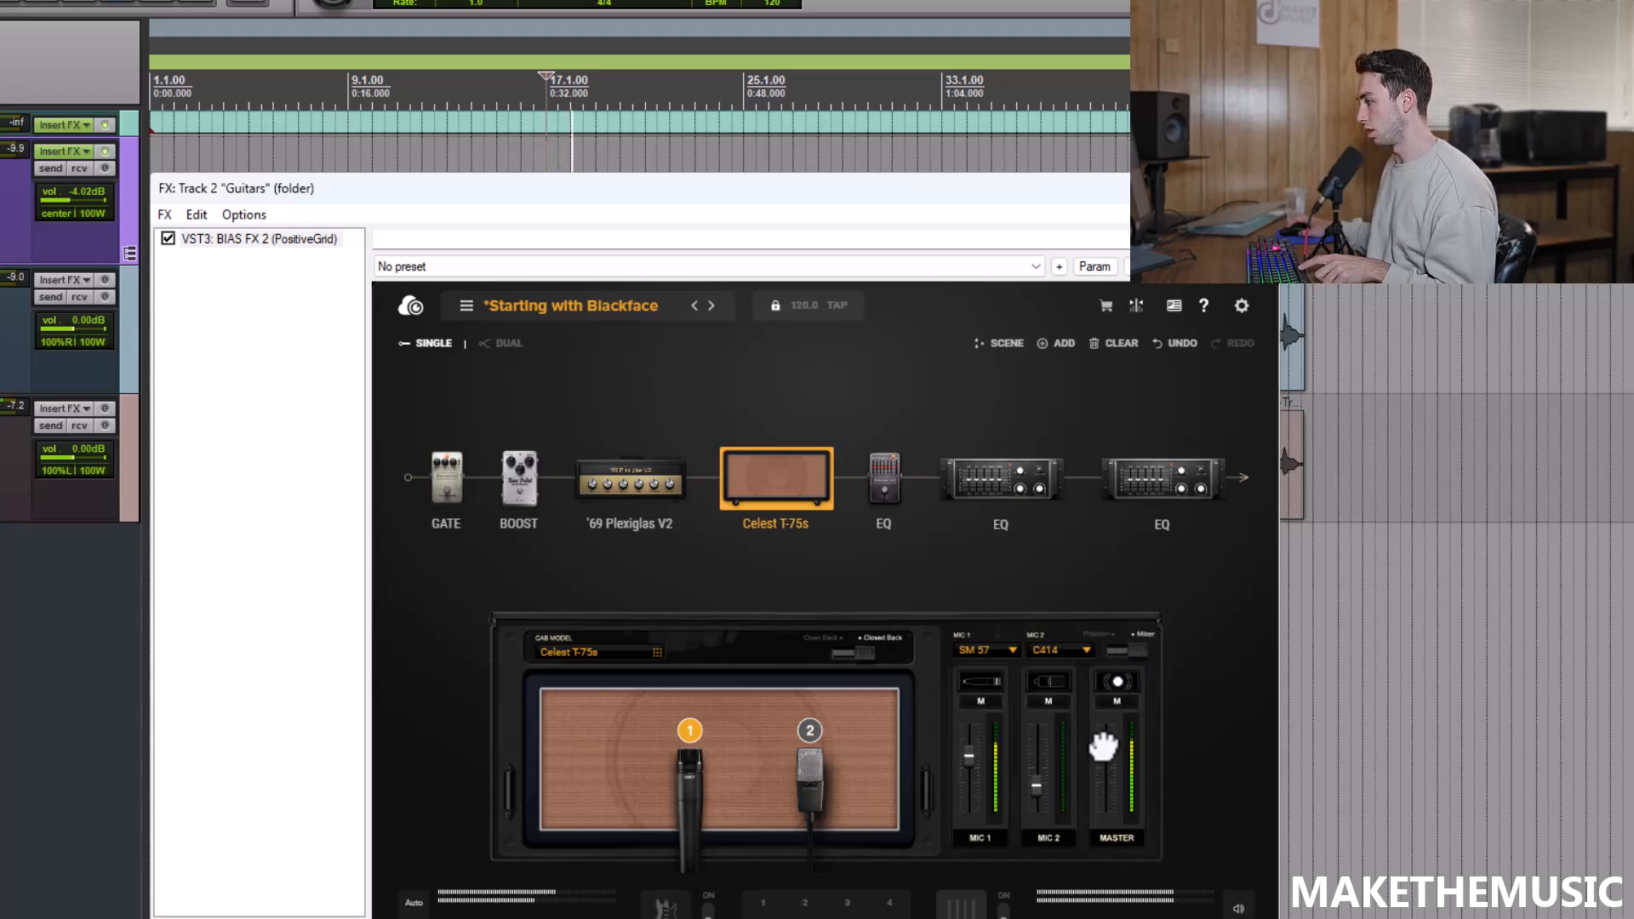
left_click(630, 494)
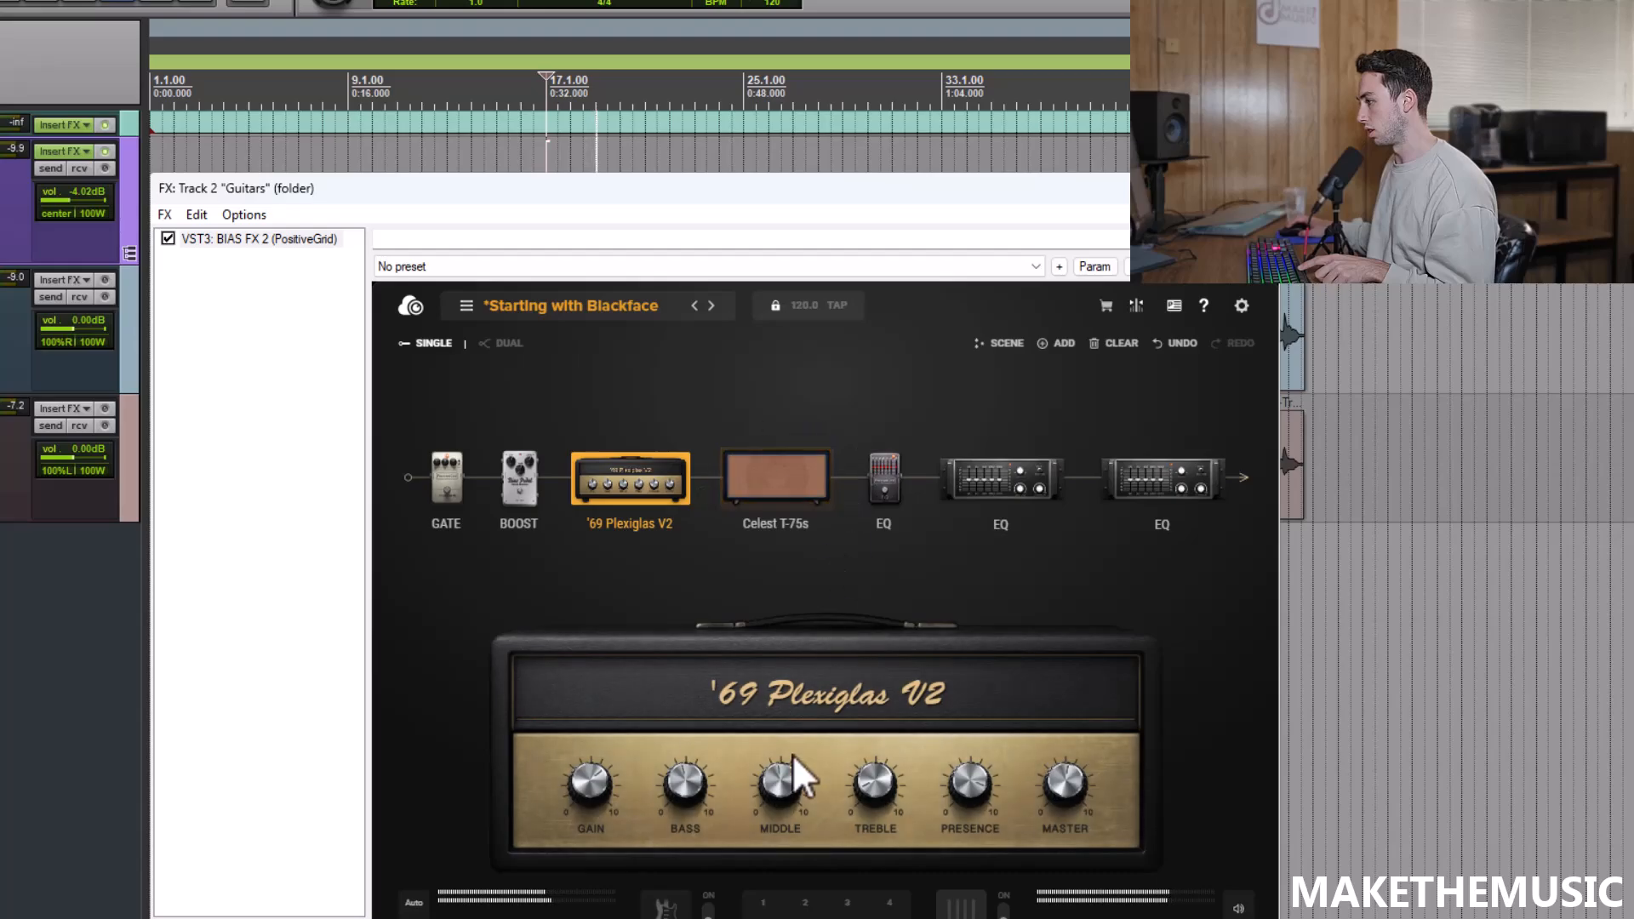
left_click_drag(788, 759, 809, 824)
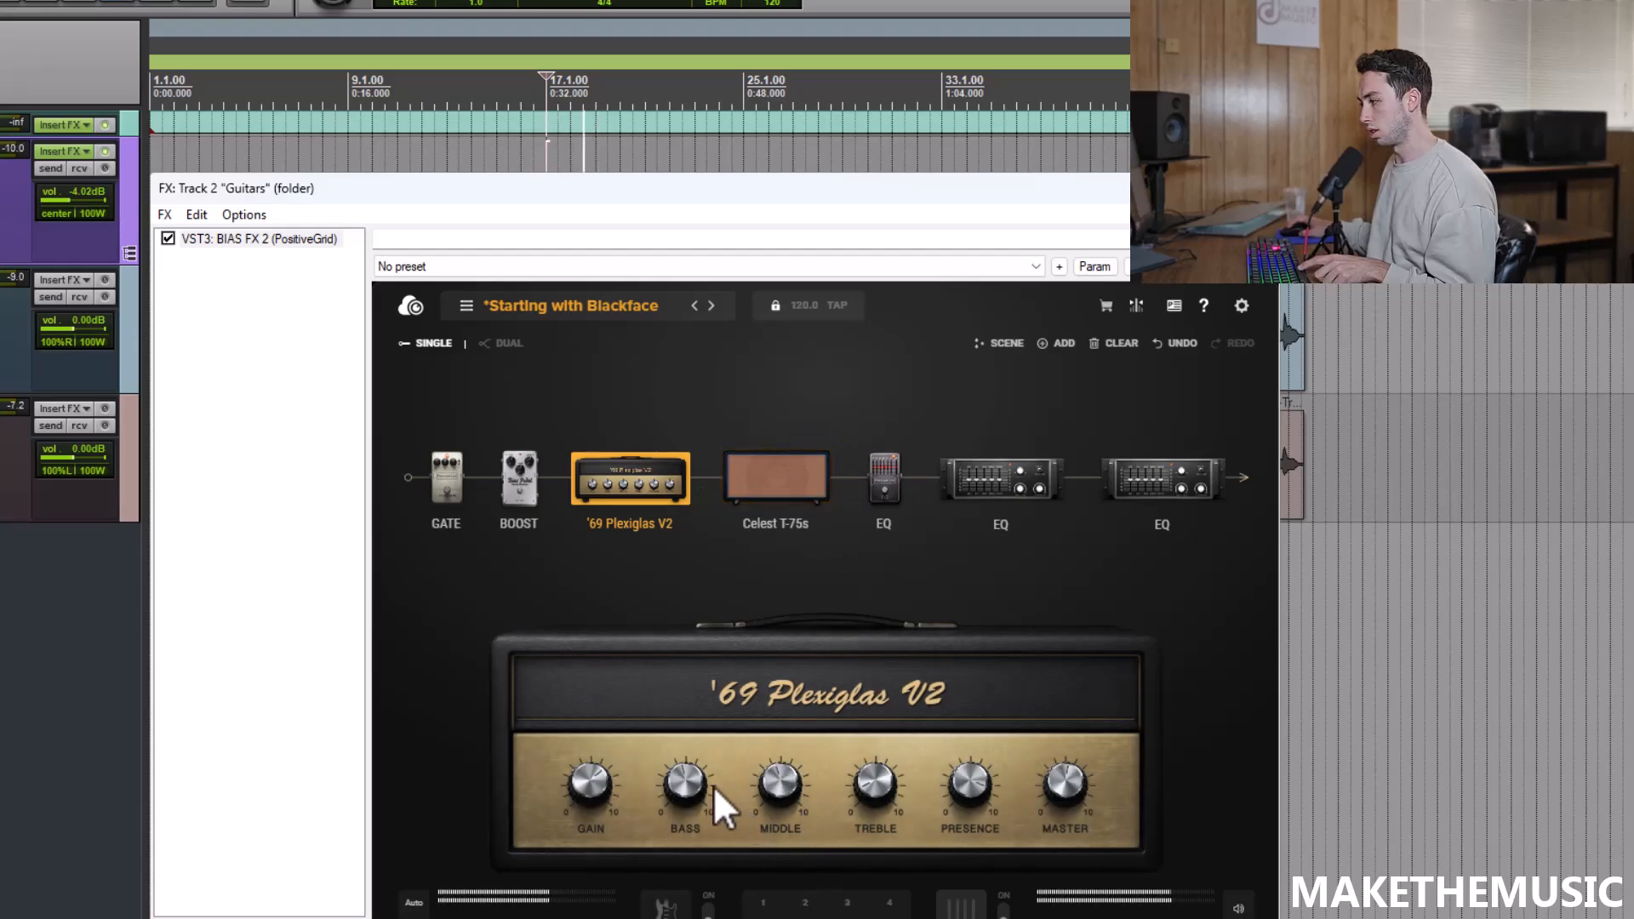
Remove the last rack EQ and move the EQ6 pedal behind the remaining rack EQ.
left_click(995, 515)
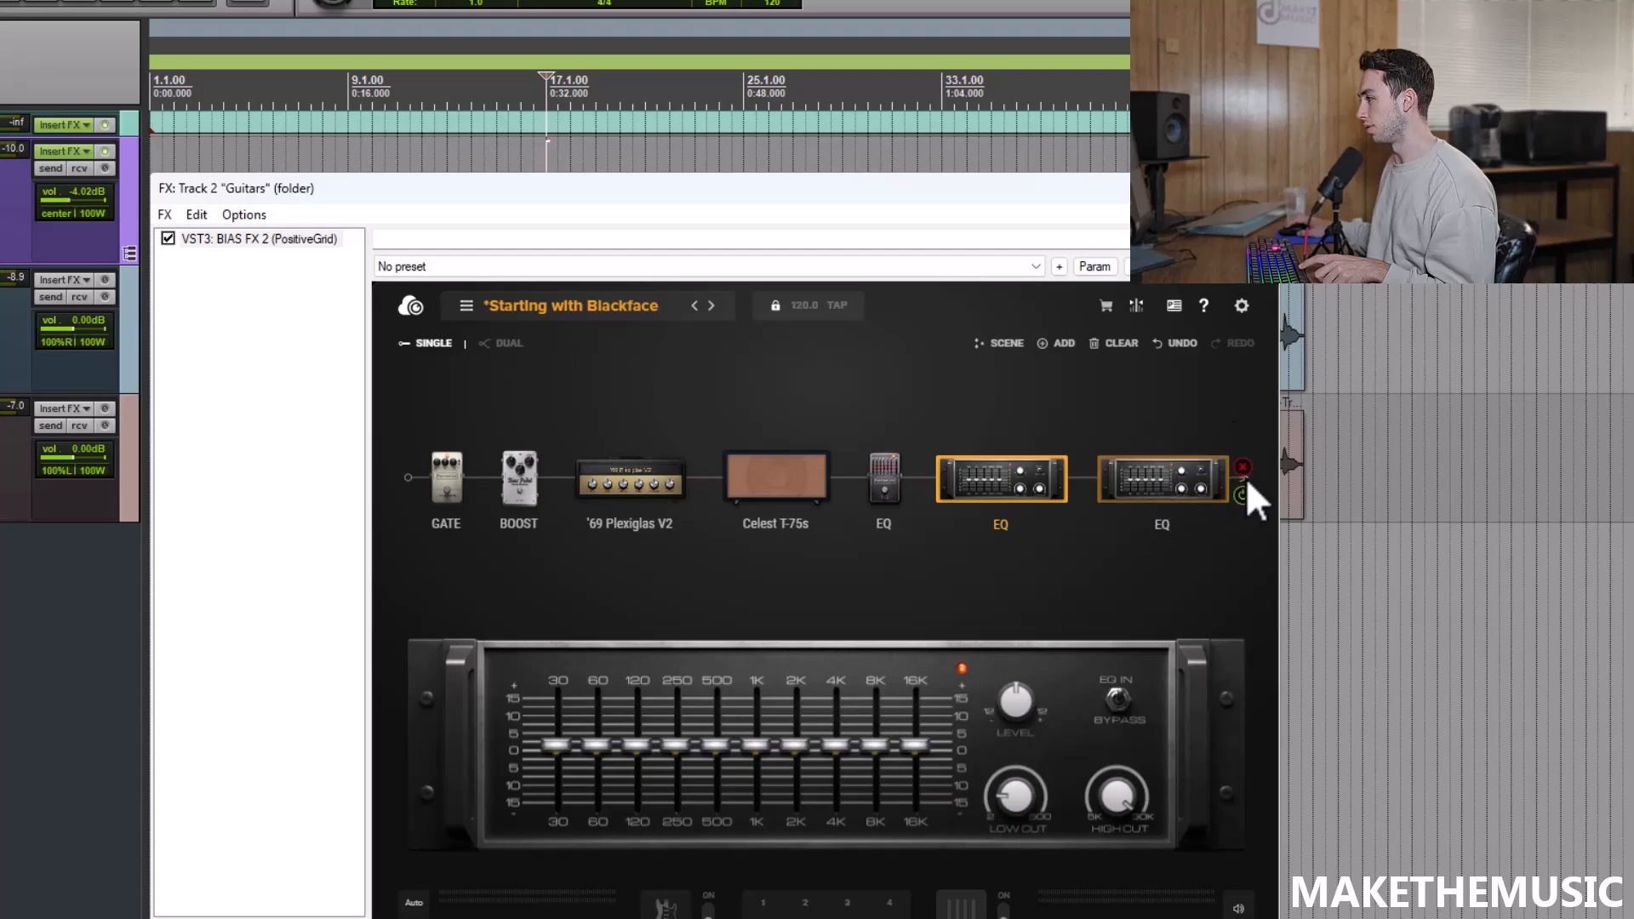
left_click_drag(890, 495, 1079, 489)
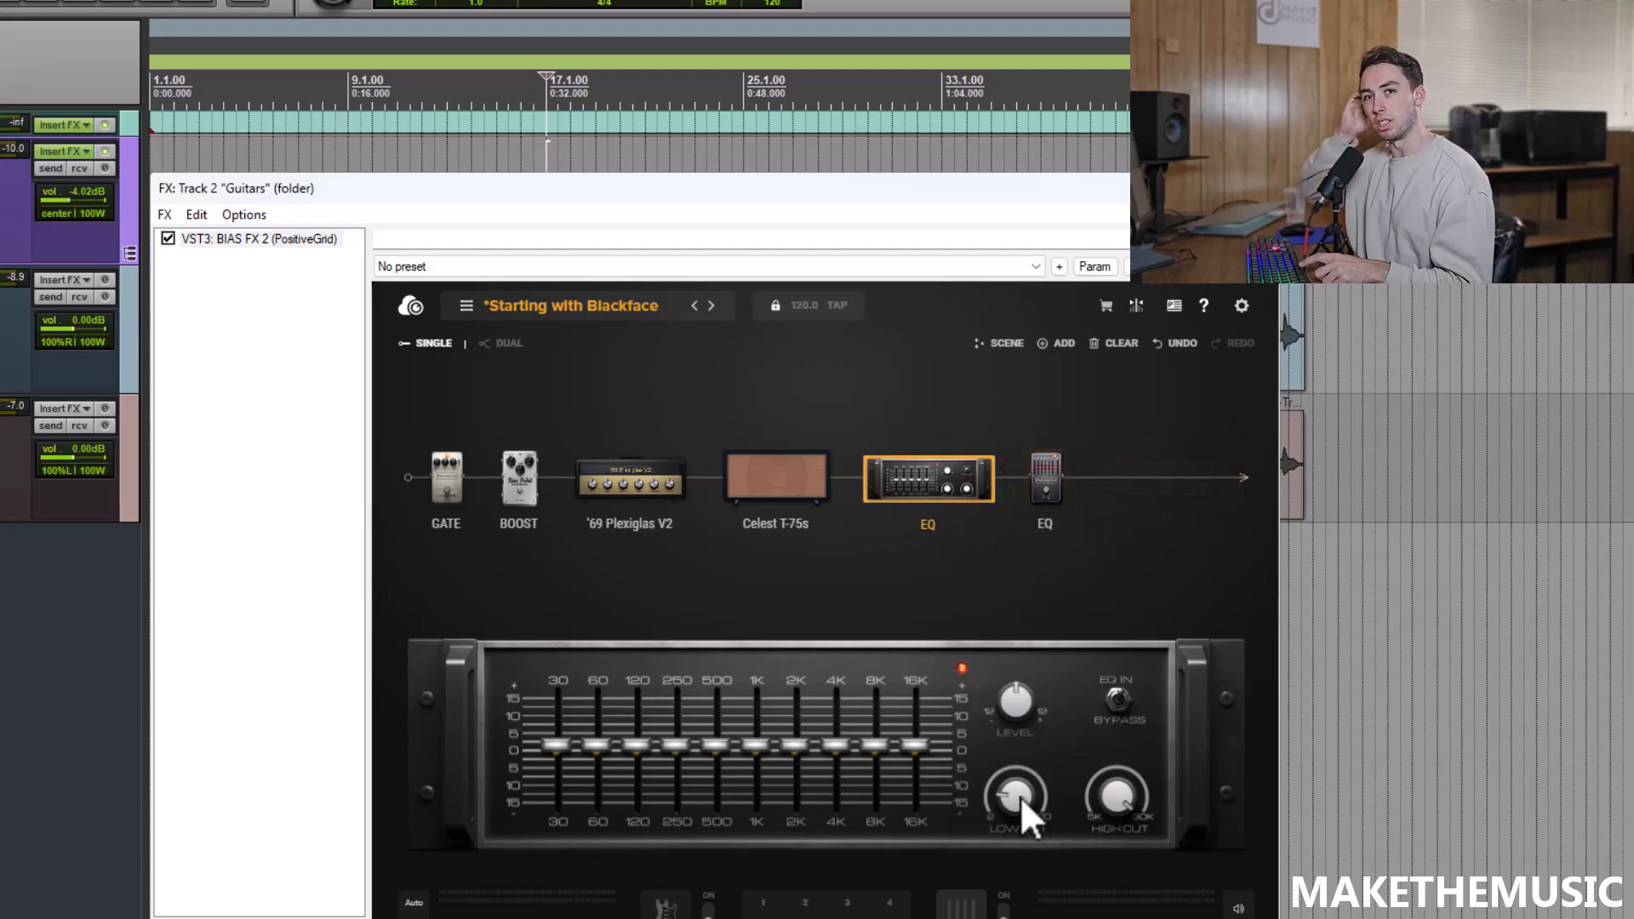
Shape the rack EQ by slightly cutting 250, raising 500, setting 1K to about +0.60 dB and trying 2K.
left_click_drag(678, 746, 758, 743)
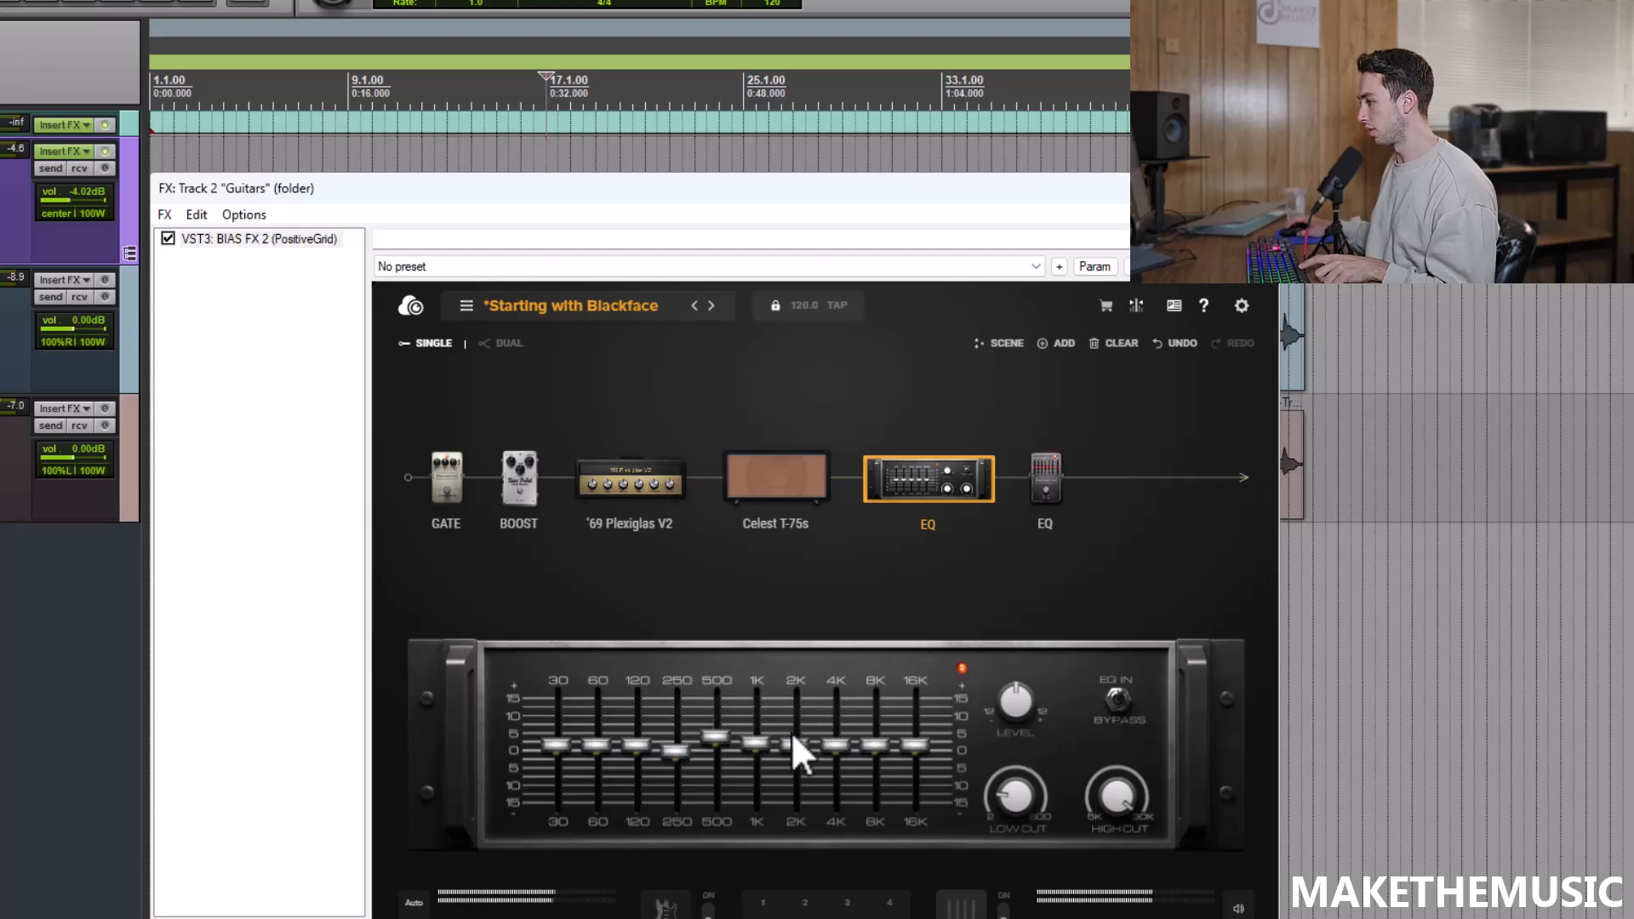
left_click(756, 742)
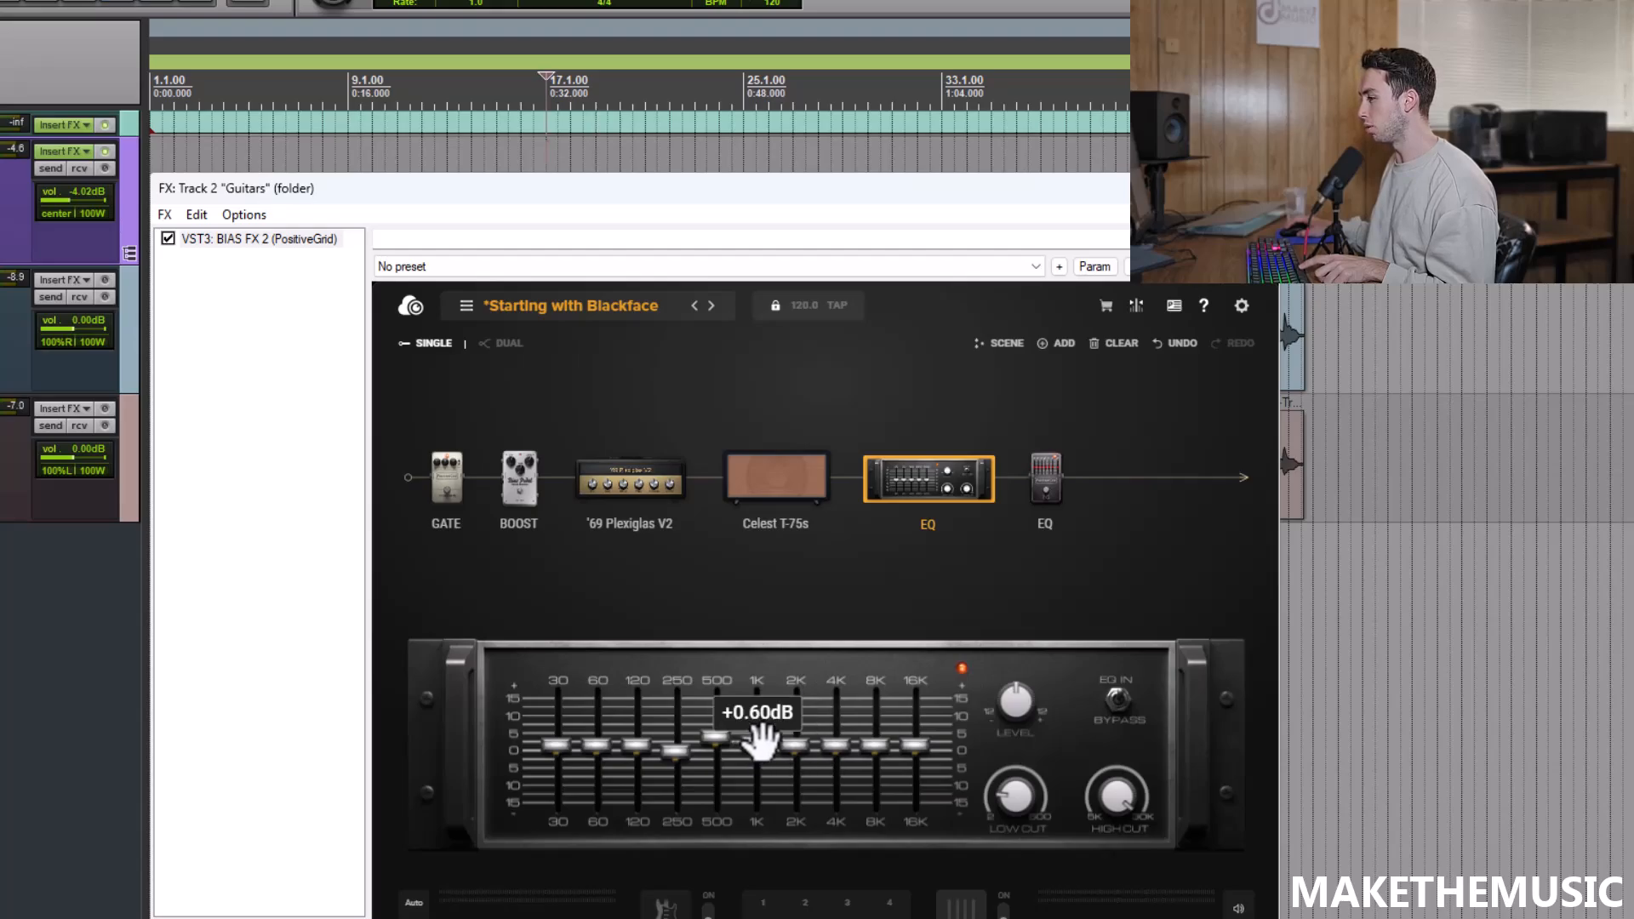
left_click_drag(748, 744, 795, 755)
Move the EQ6 pedal between the boost and the amp, cutting its 400 and 800 bands and raising 1.6K.
left_click(1052, 498)
mouse_move(1051, 503)
left_click_drag(1051, 503, 595, 522)
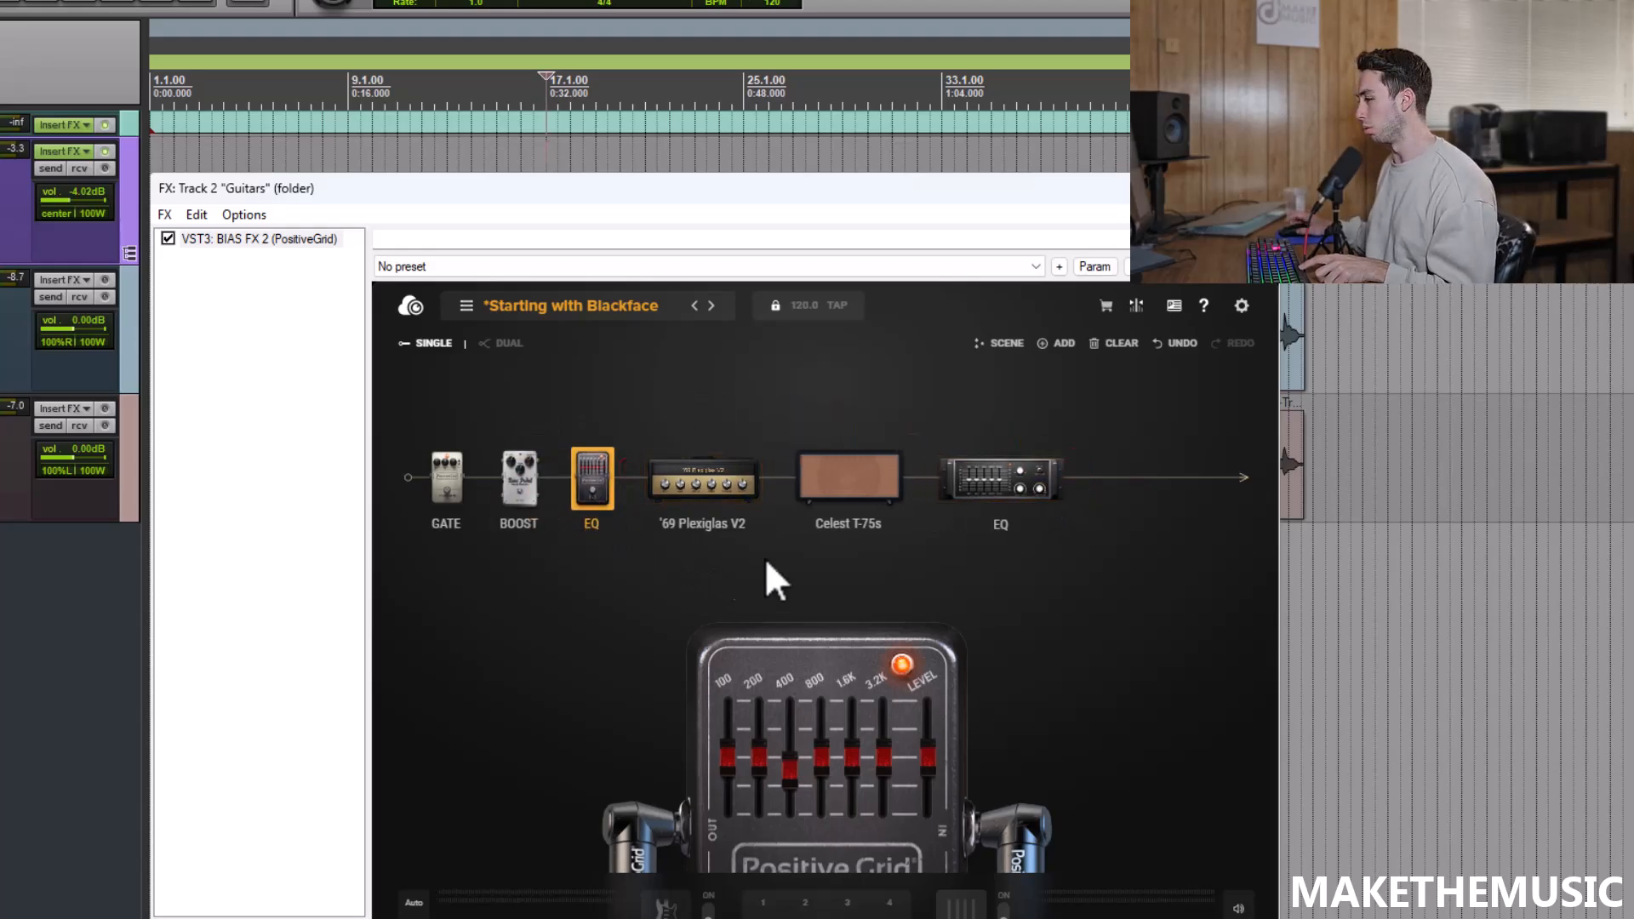
key("space")
mouse_move(819, 753)
left_mouse_down()
mouse_move(828, 770)
mouse_move(854, 745)
mouse_move(788, 700)
mouse_move(788, 757)
left_mouse_up()
Fine-tune both mic positions and lower the C414's level on the Celest T-75s cabinet, and move the playback position to about bar 28.
left_click(1001, 503)
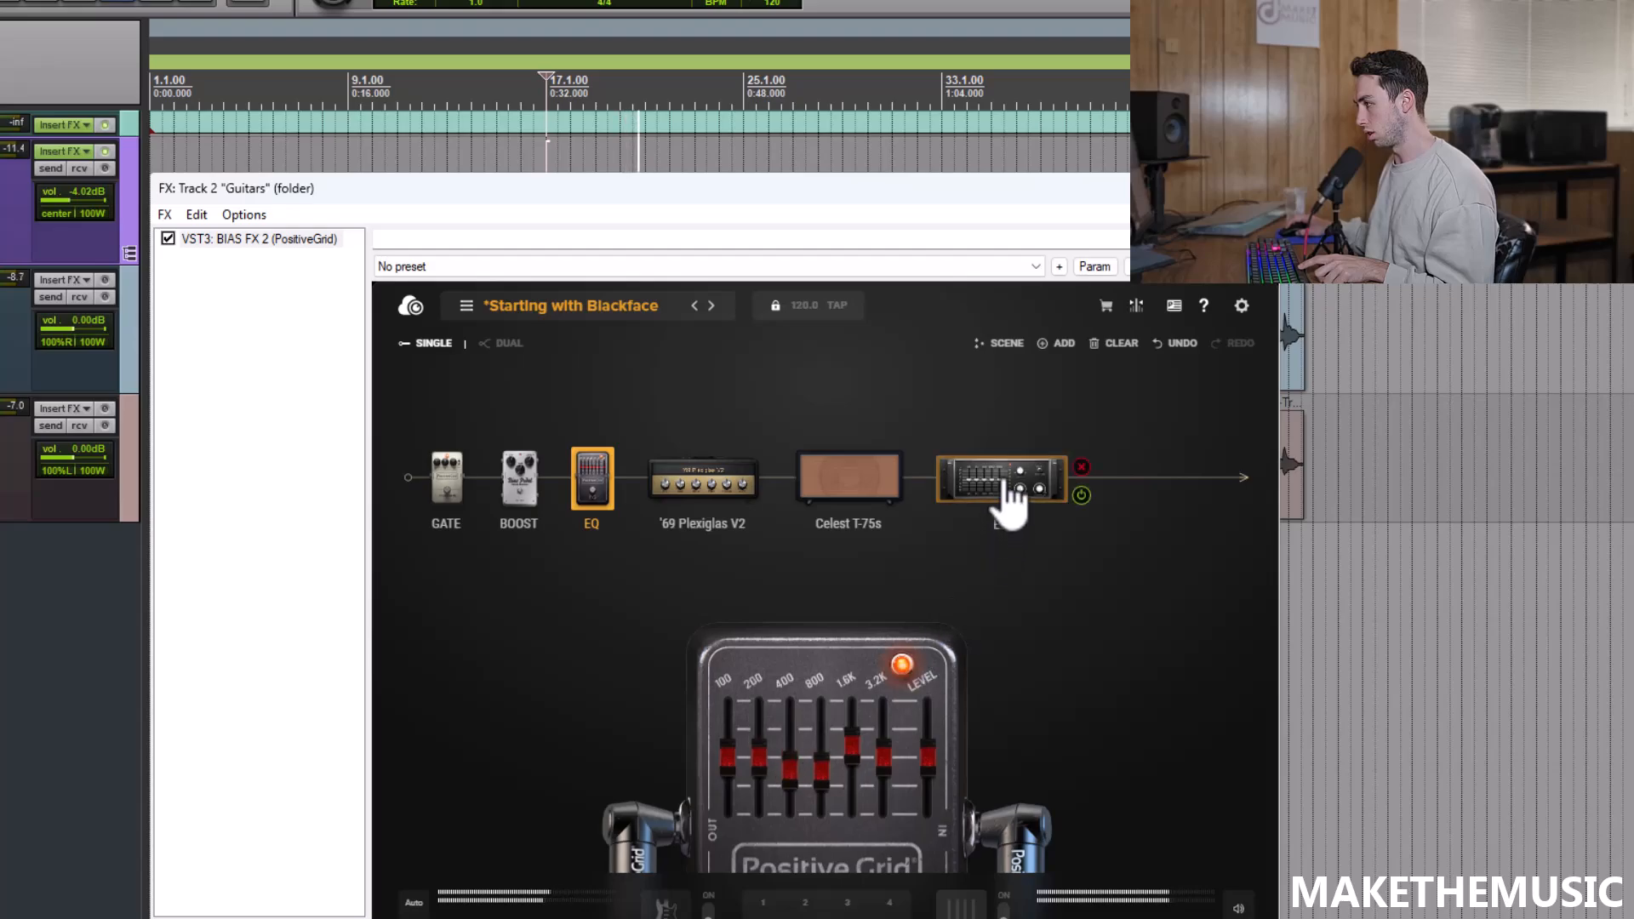
left_click(854, 492)
left_click_drag(1036, 769, 1098, 785)
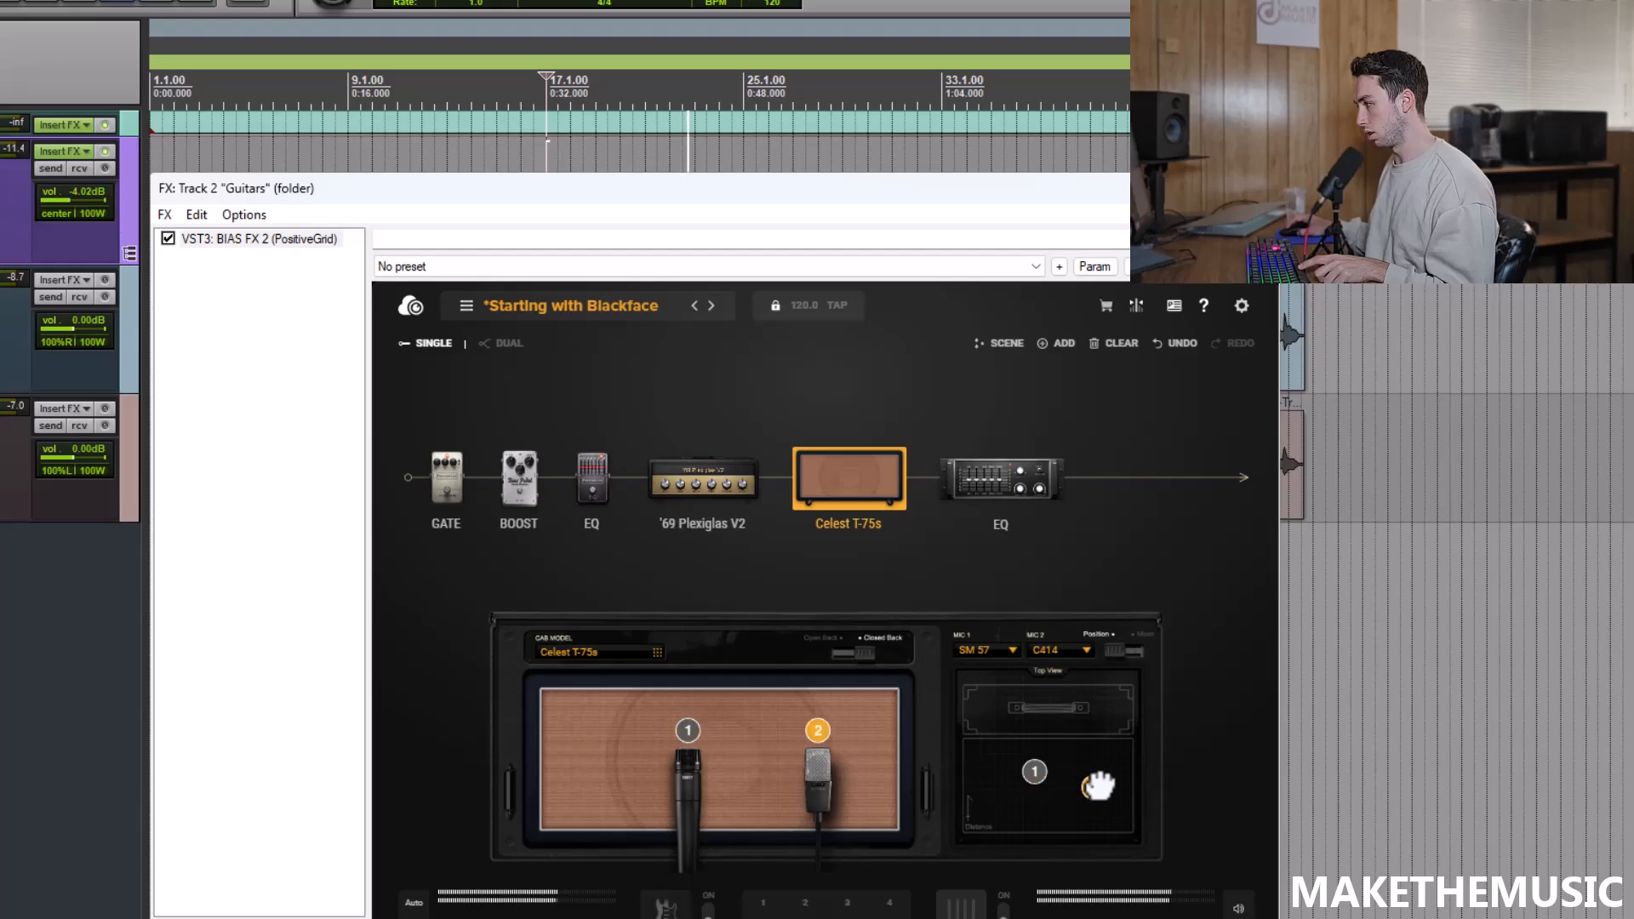
left_click(1113, 650)
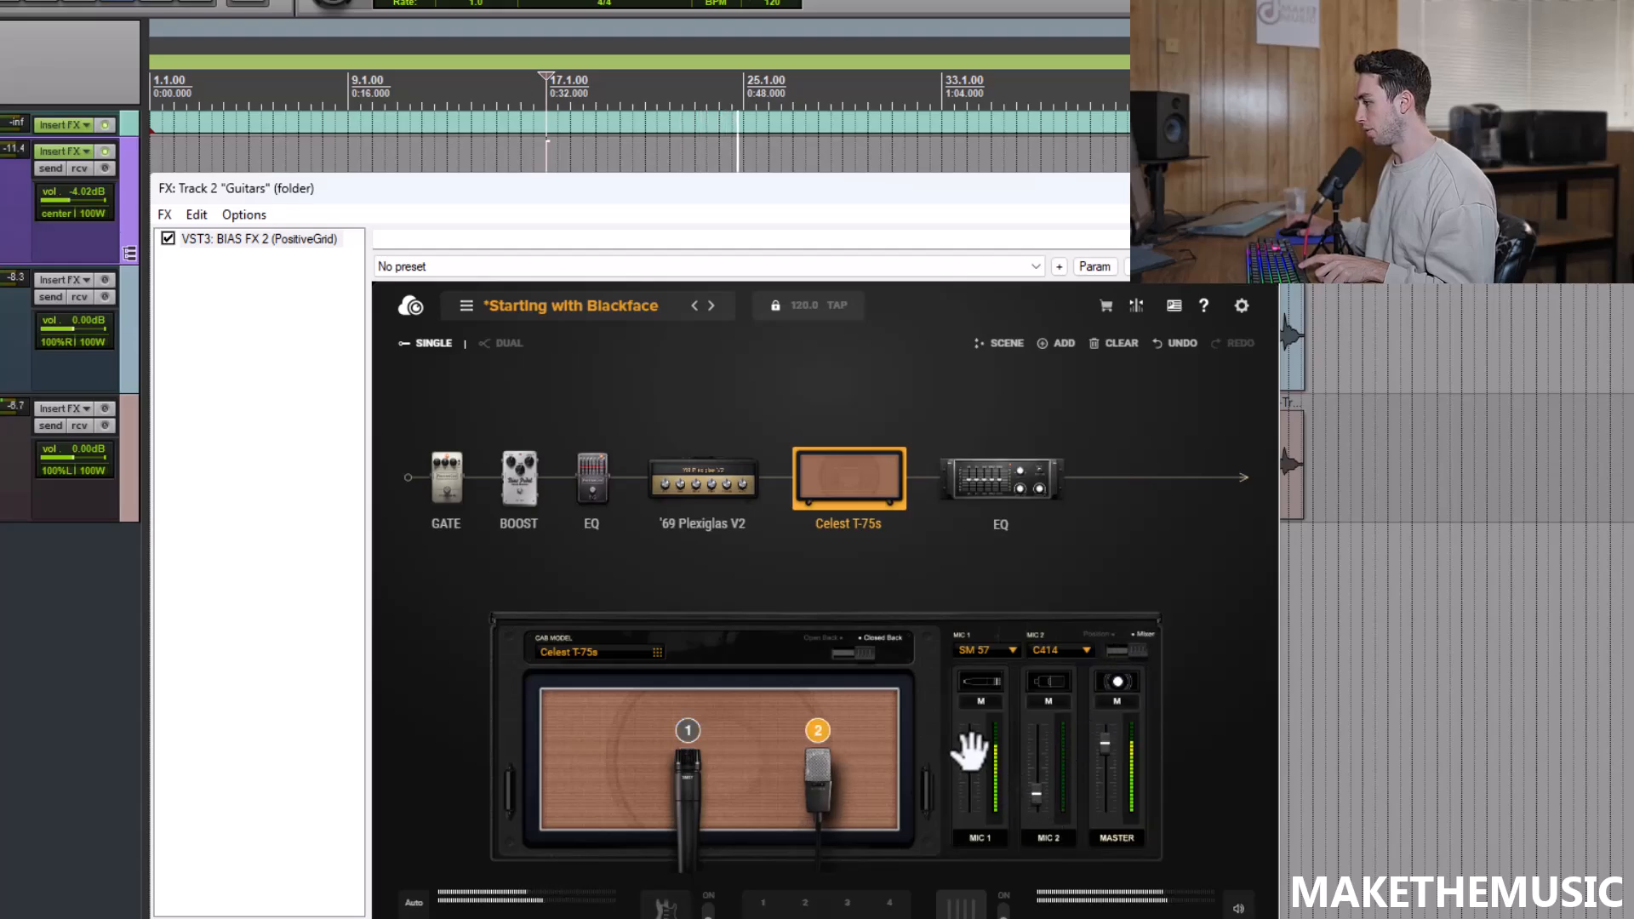
left_click(815, 155)
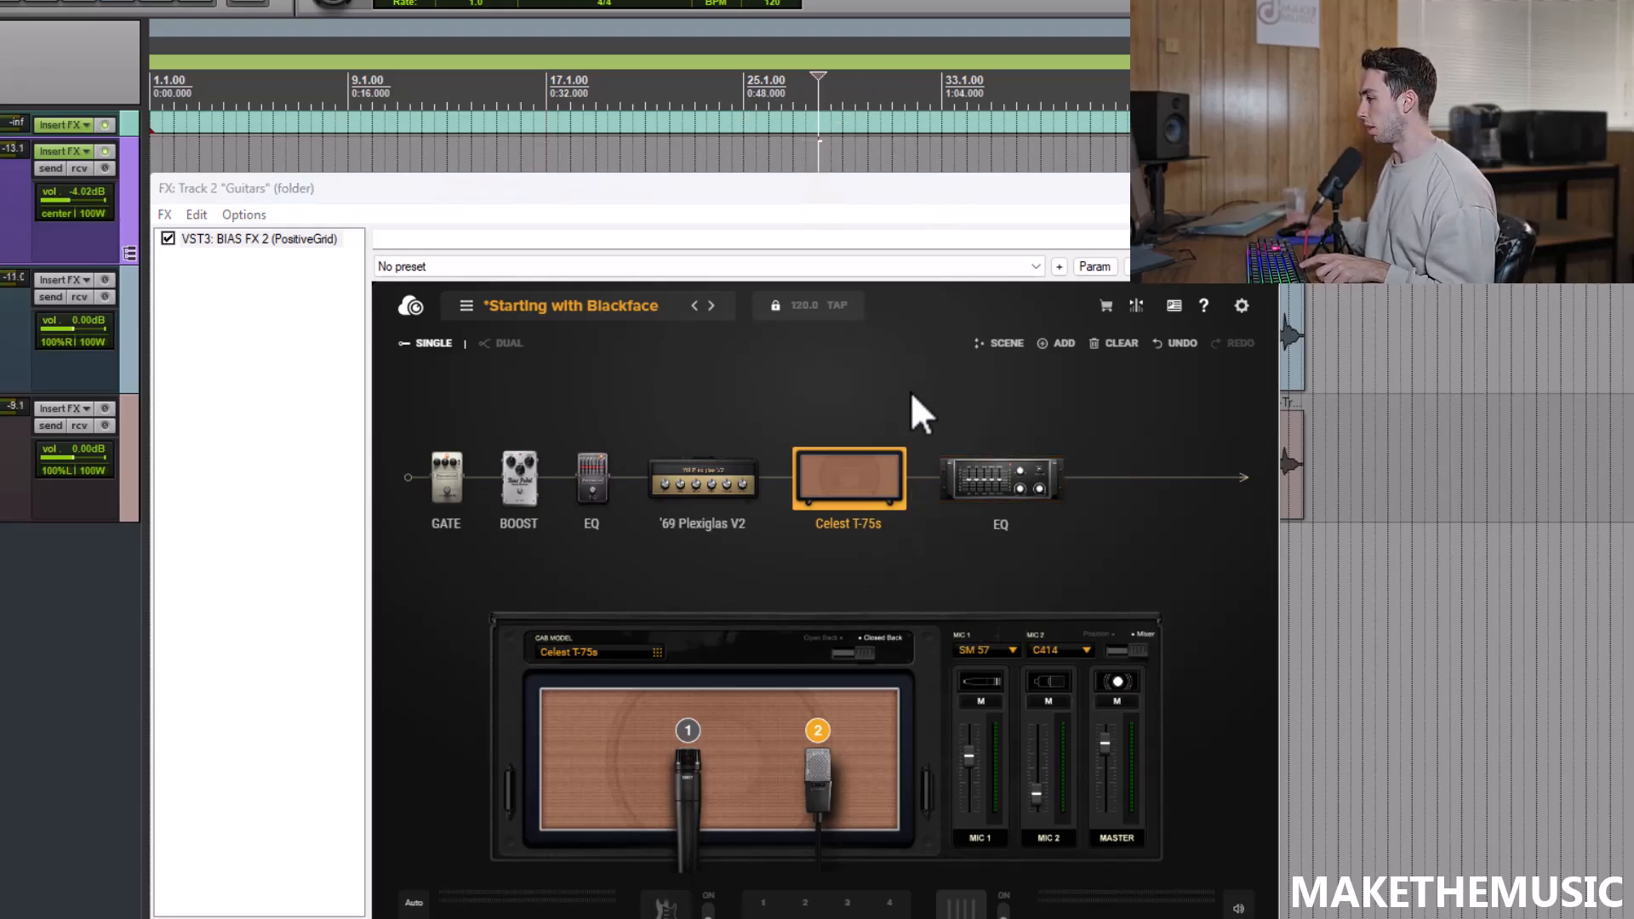
Play the song from about bar 35 and review the rack EQ and boost pedal settings.
left_click(991, 136)
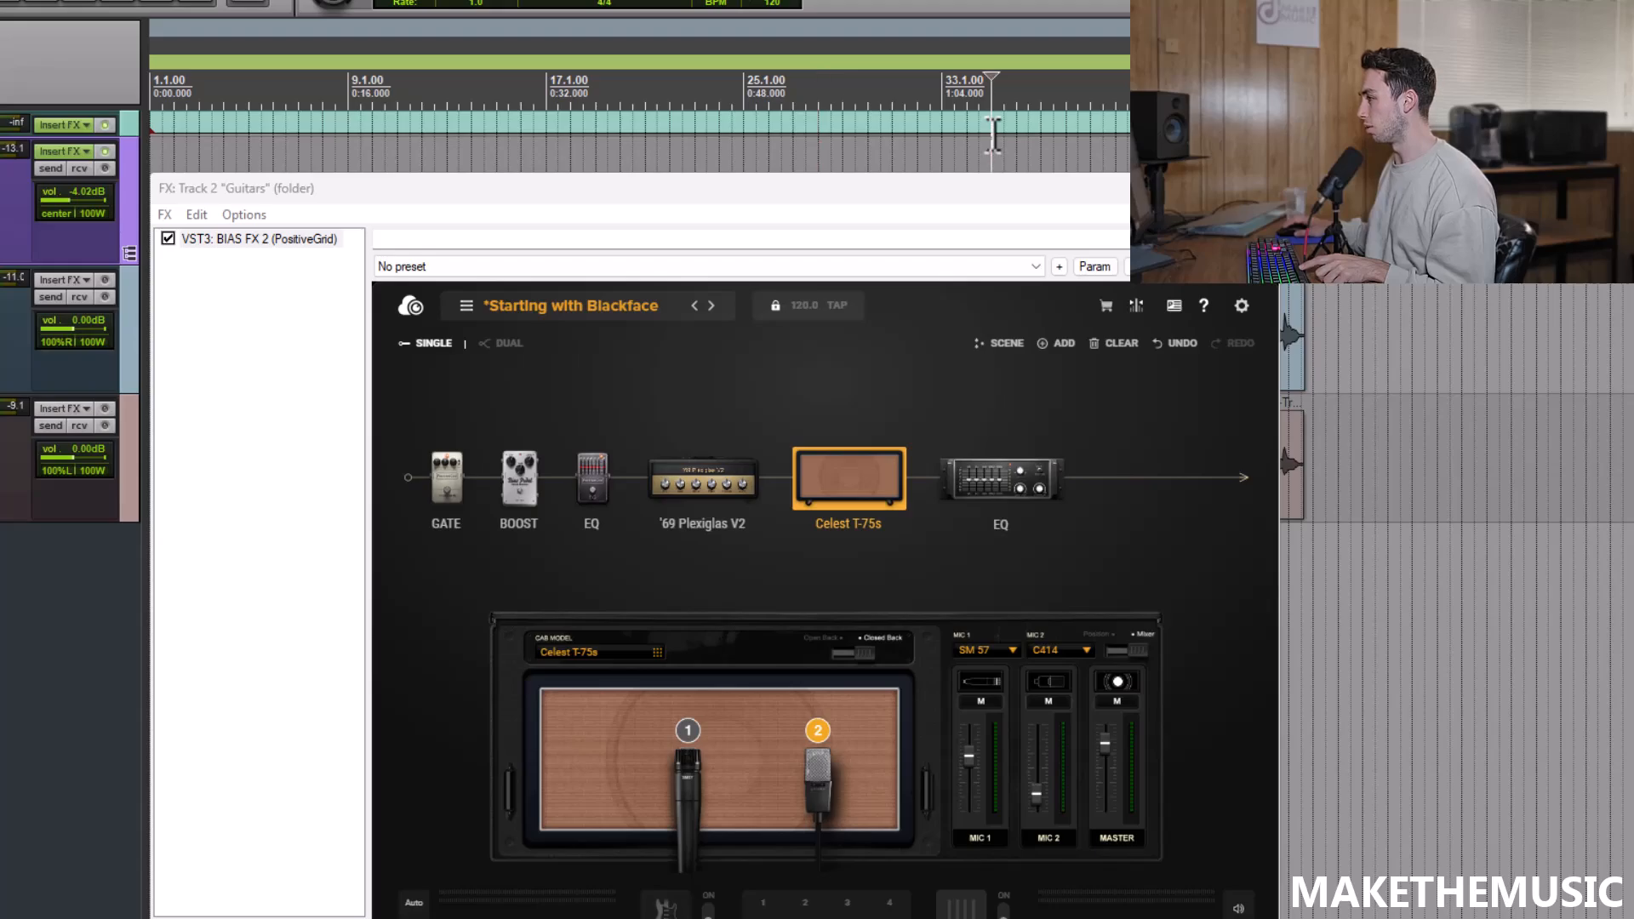
key("space")
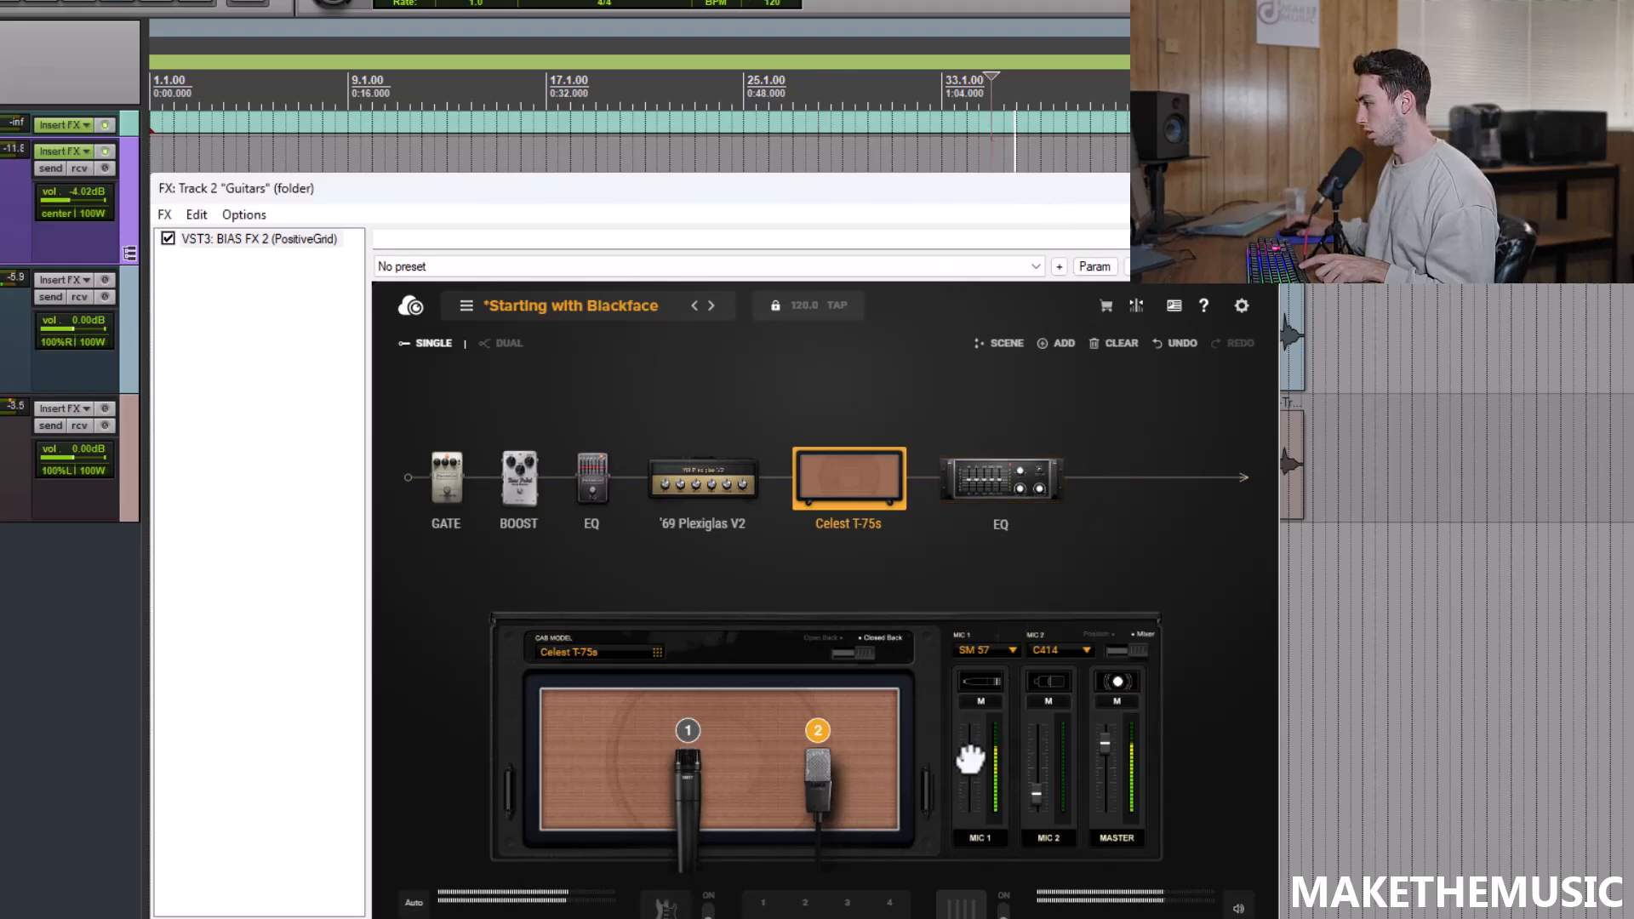
left_click(988, 476)
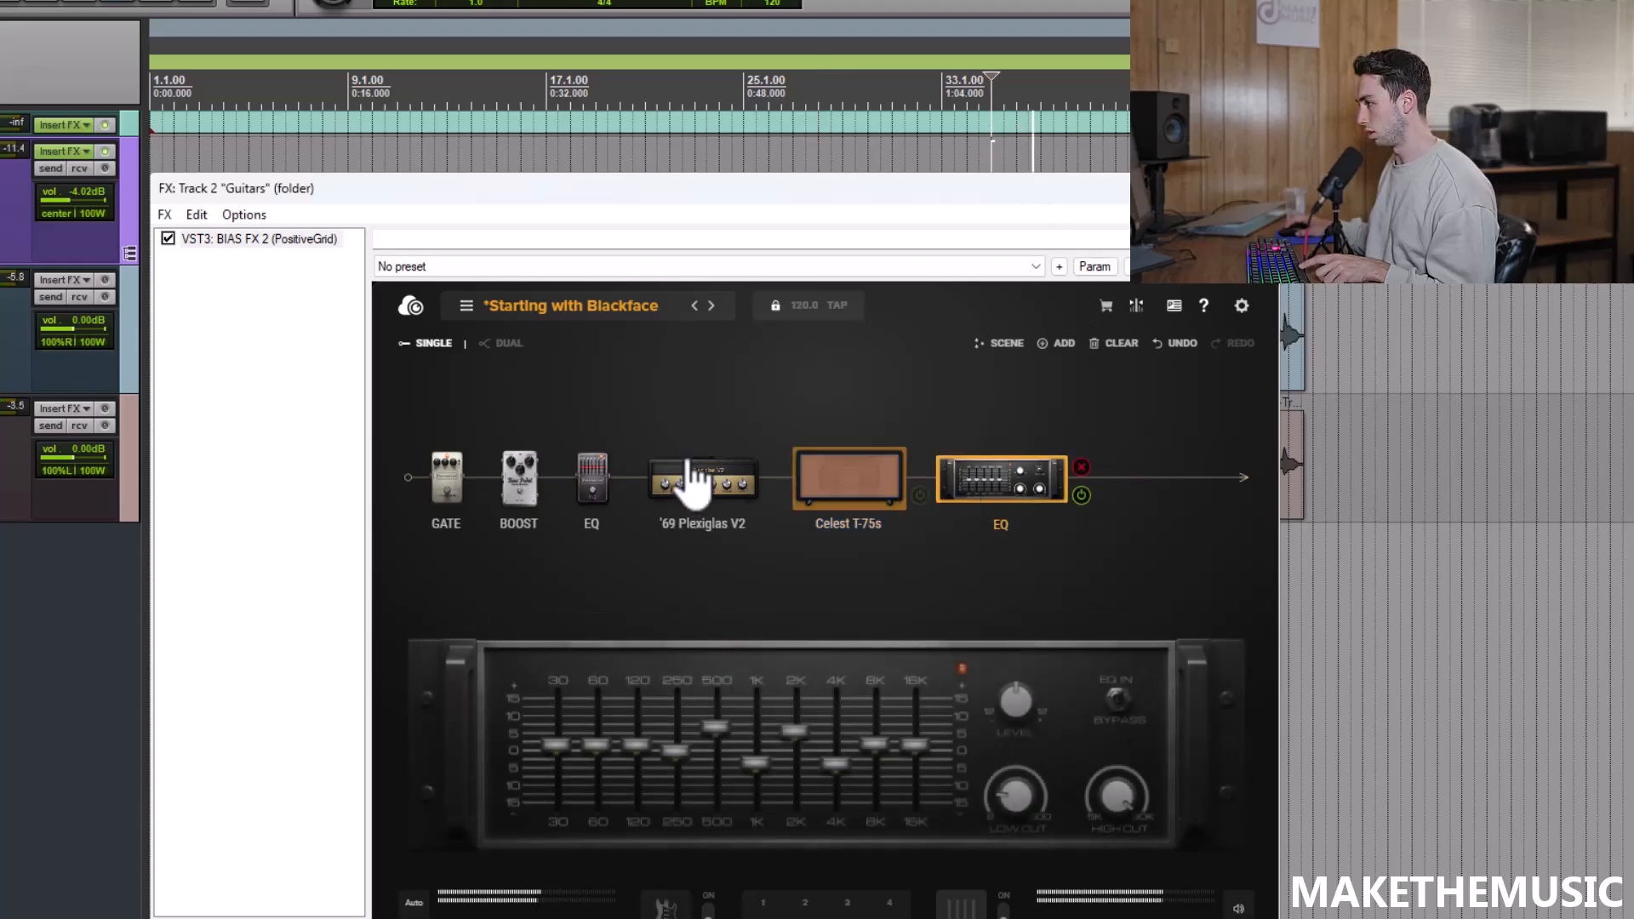
left_click(519, 481)
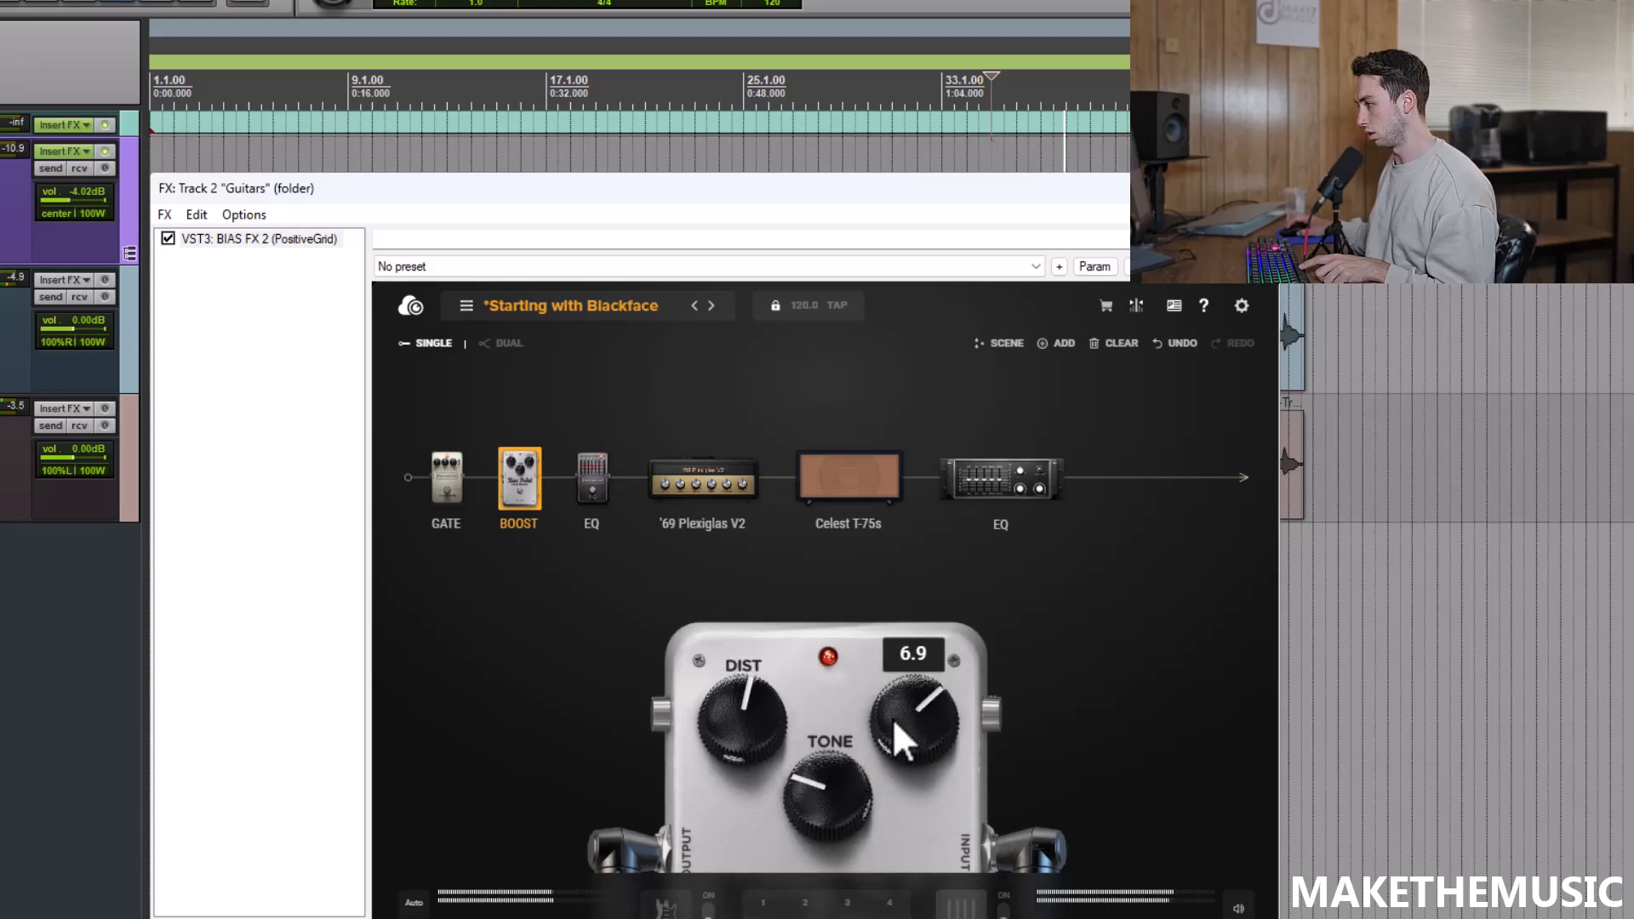
Fine-tune the middle and master knobs of the '69 Plexiglas V2 amp, trying the master at 7.6 and 8.6.
left_click(703, 490)
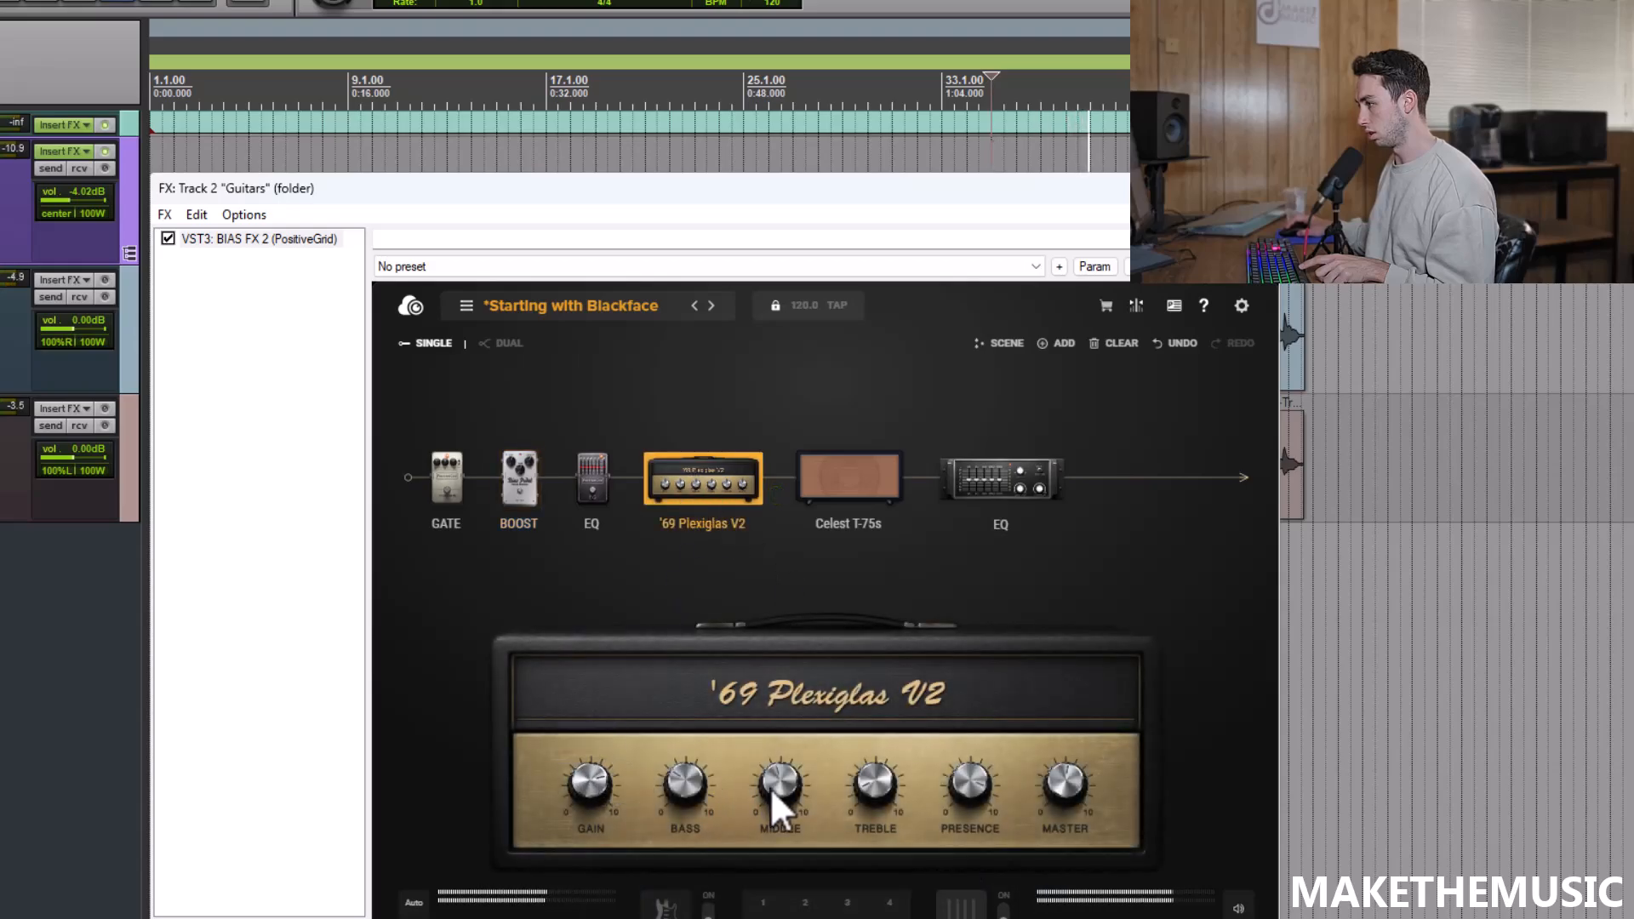
mouse_move(780, 757)
left_click_drag(782, 765, 785, 777)
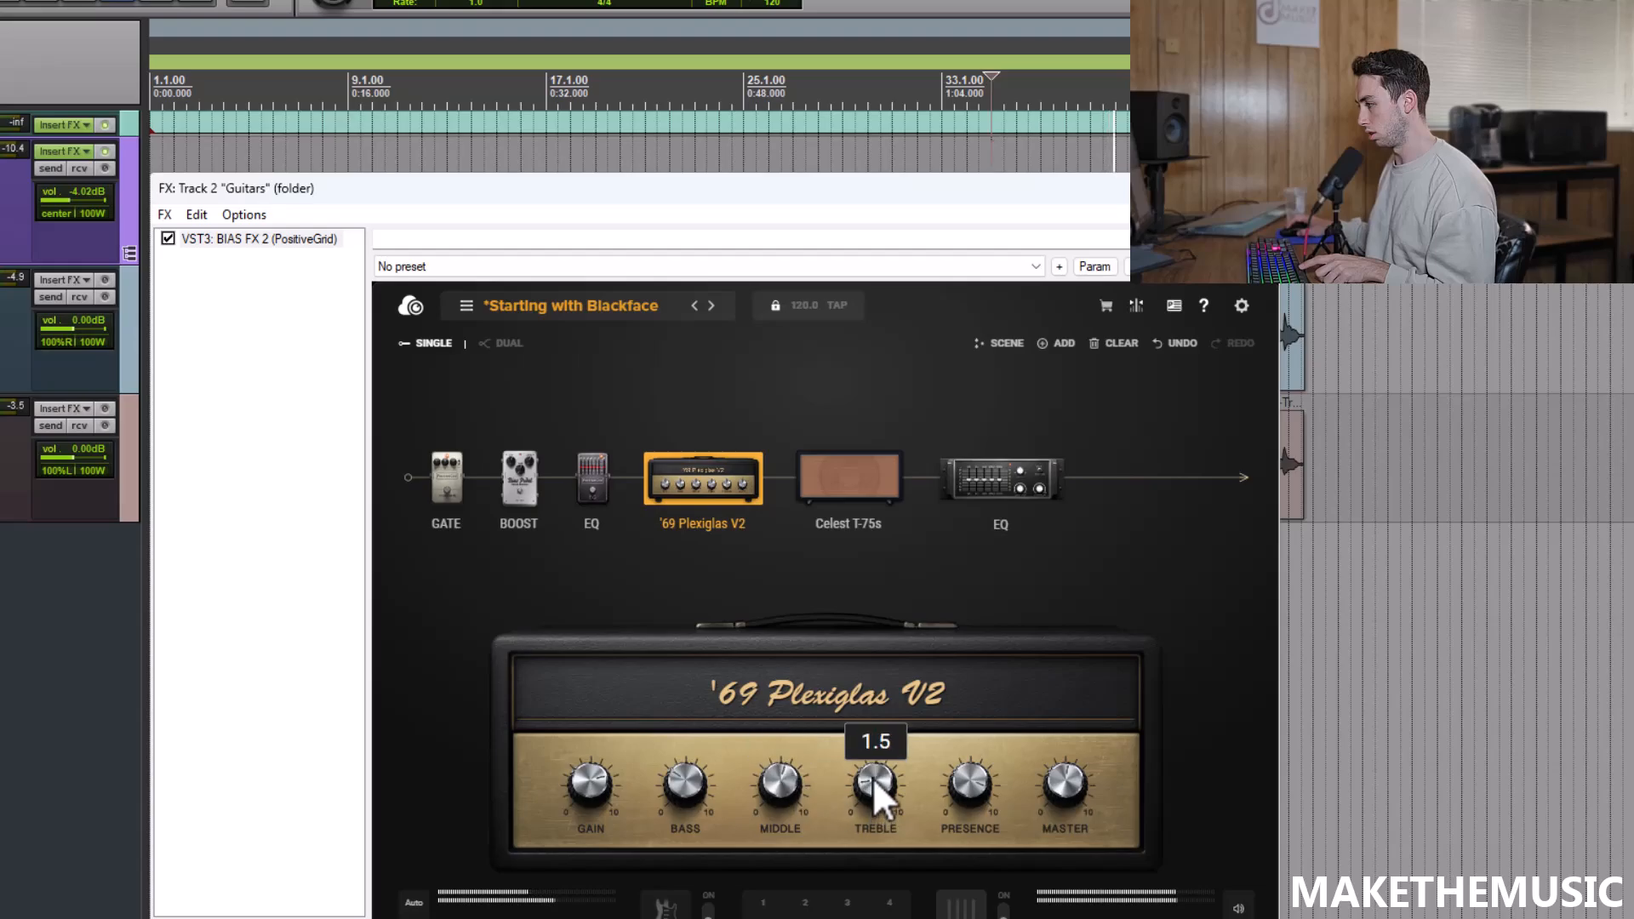
left_click_drag(1080, 775, 1089, 747)
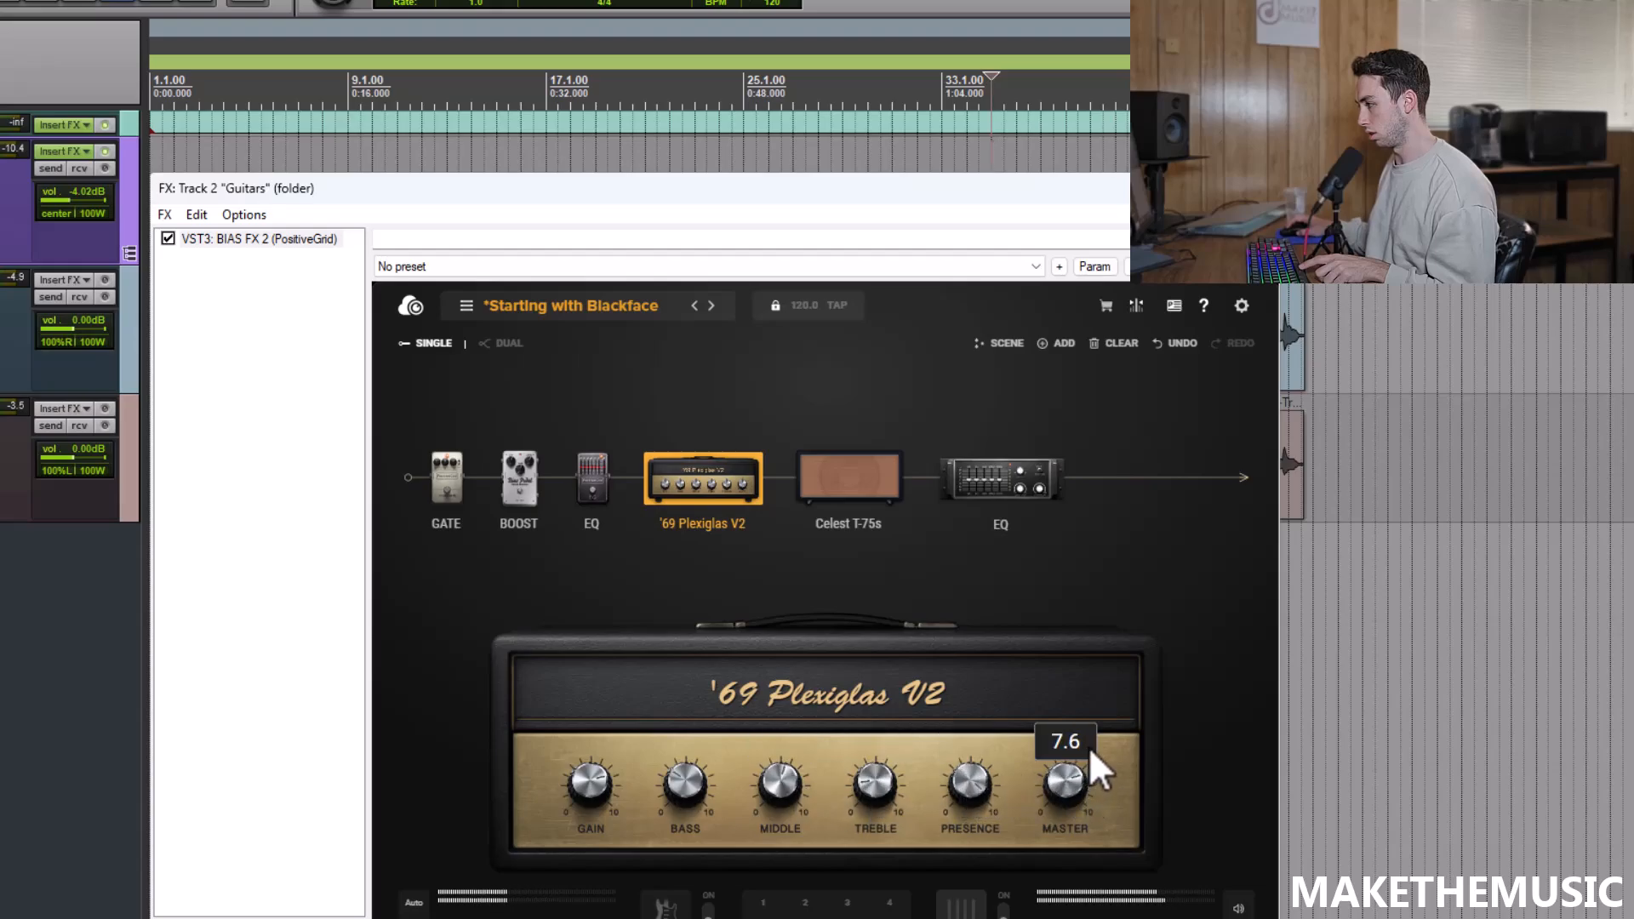
mouse_move(685, 472)
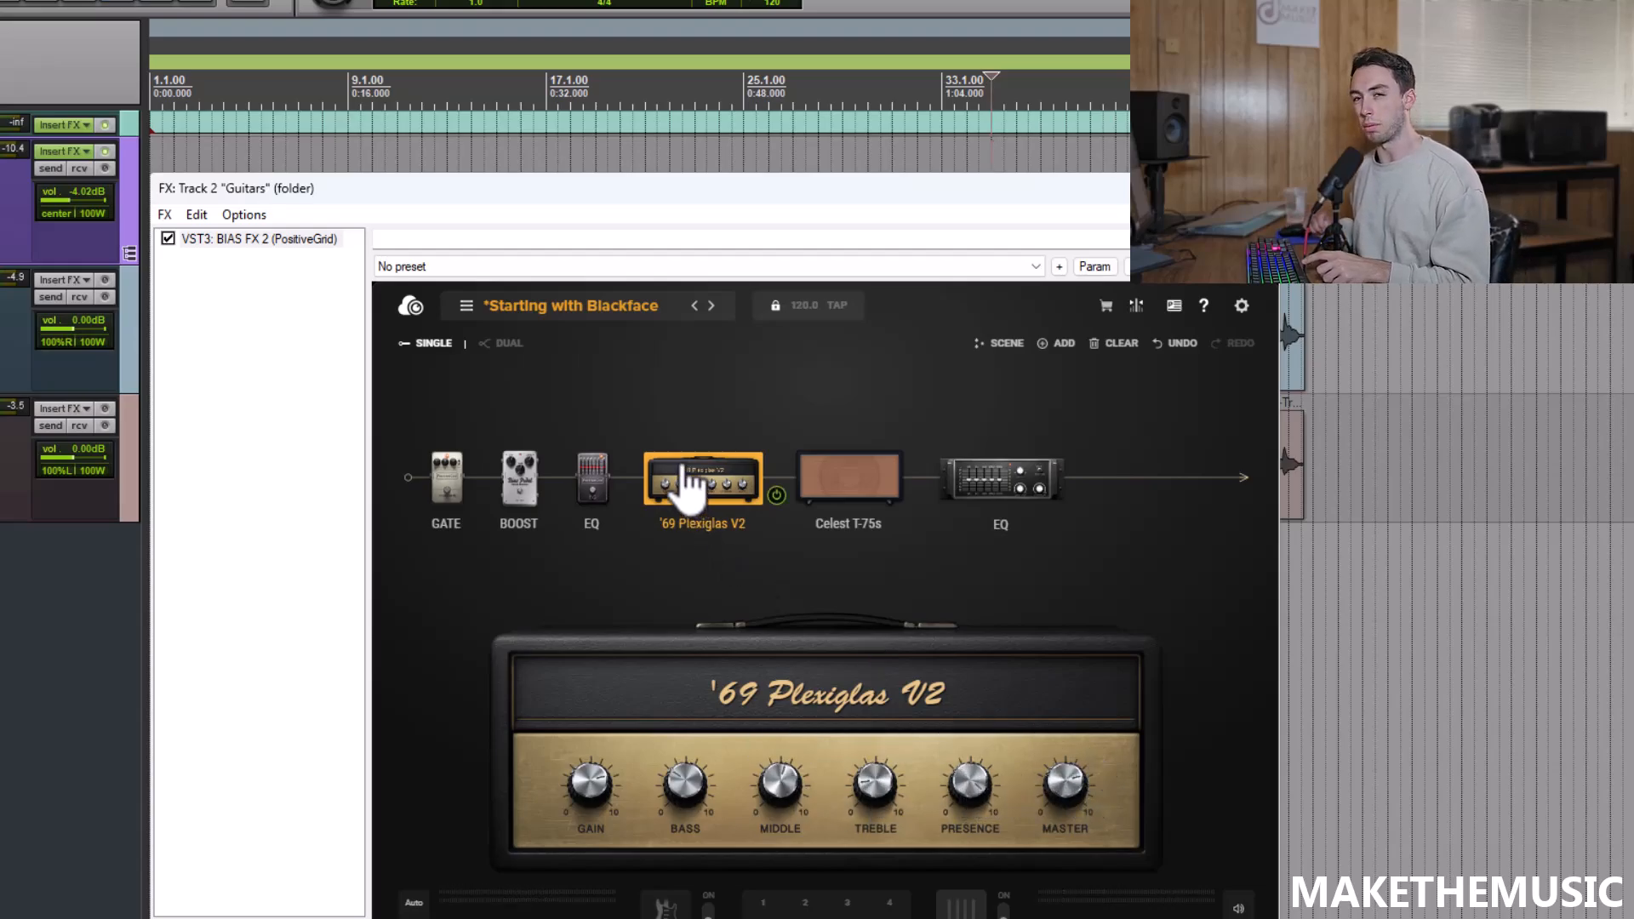
mouse_move(1062, 787)
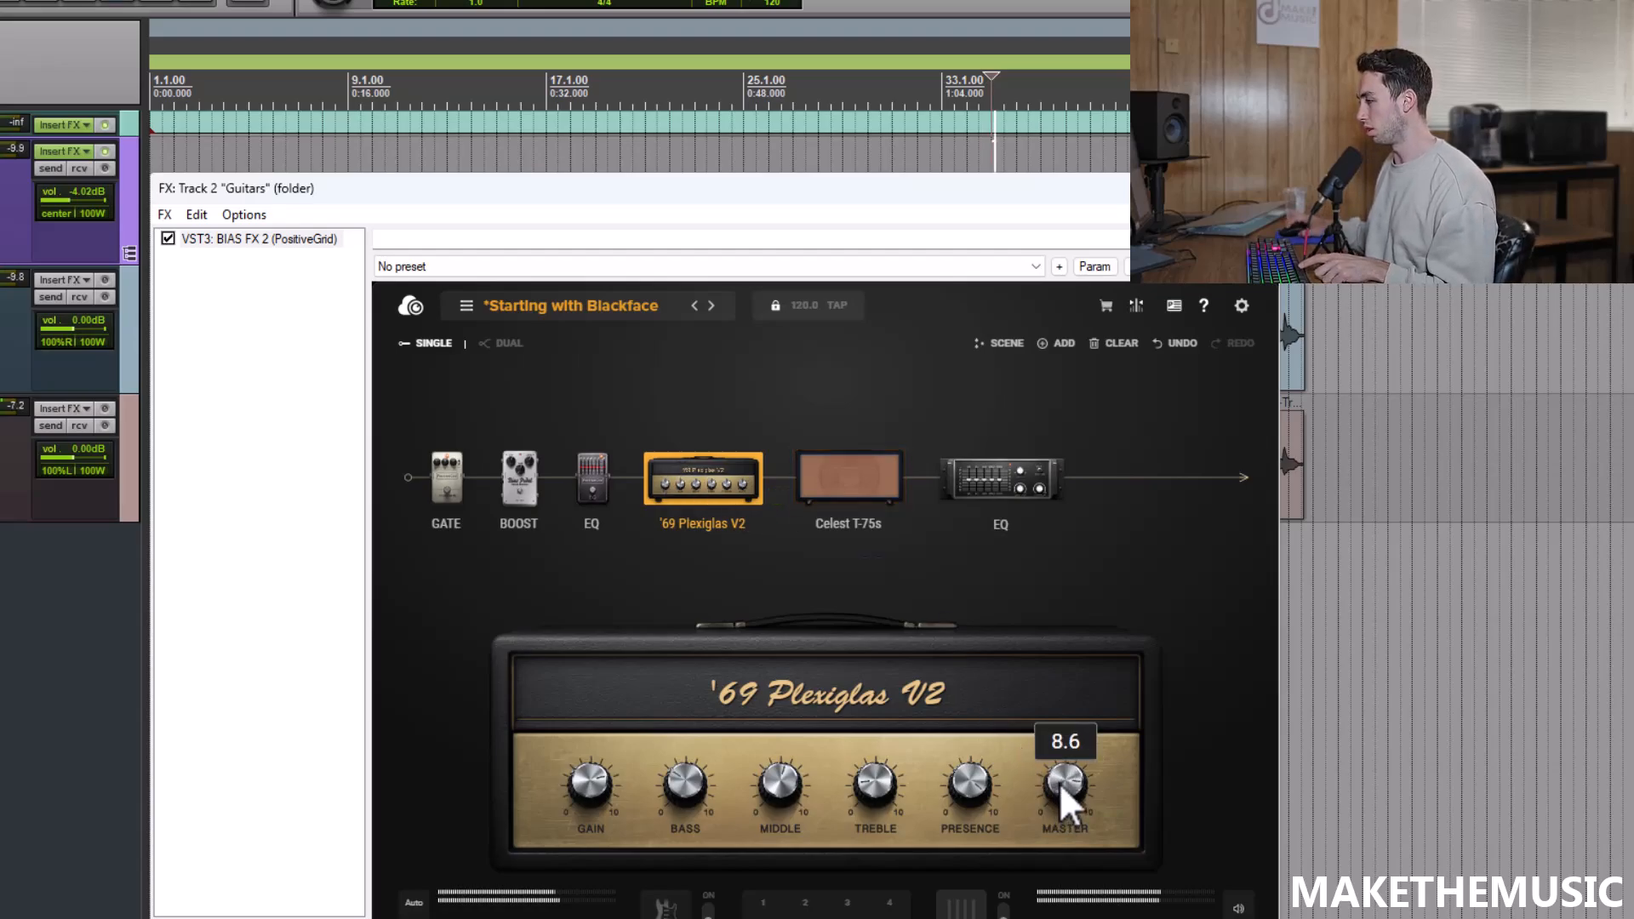
left_click_drag(1064, 788, 1064, 796)
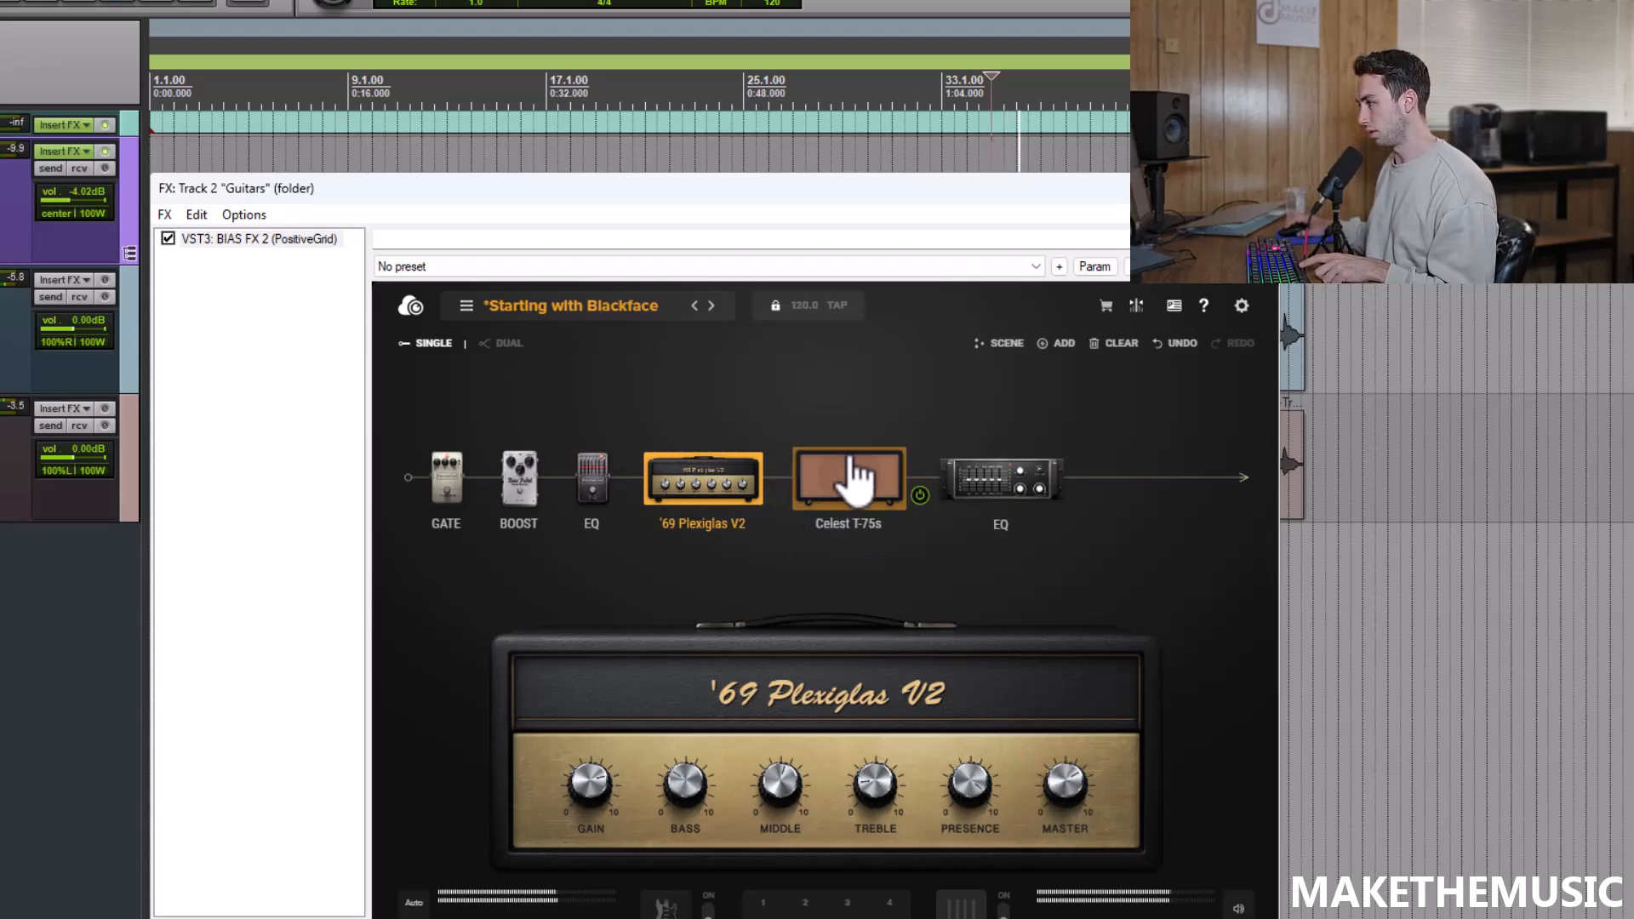
Fine-tune the EQ6 pedal between the boost and the amp, leaving its 1.6K and 3.2K bands slightly raised.
left_click(823, 490)
left_click(1026, 504)
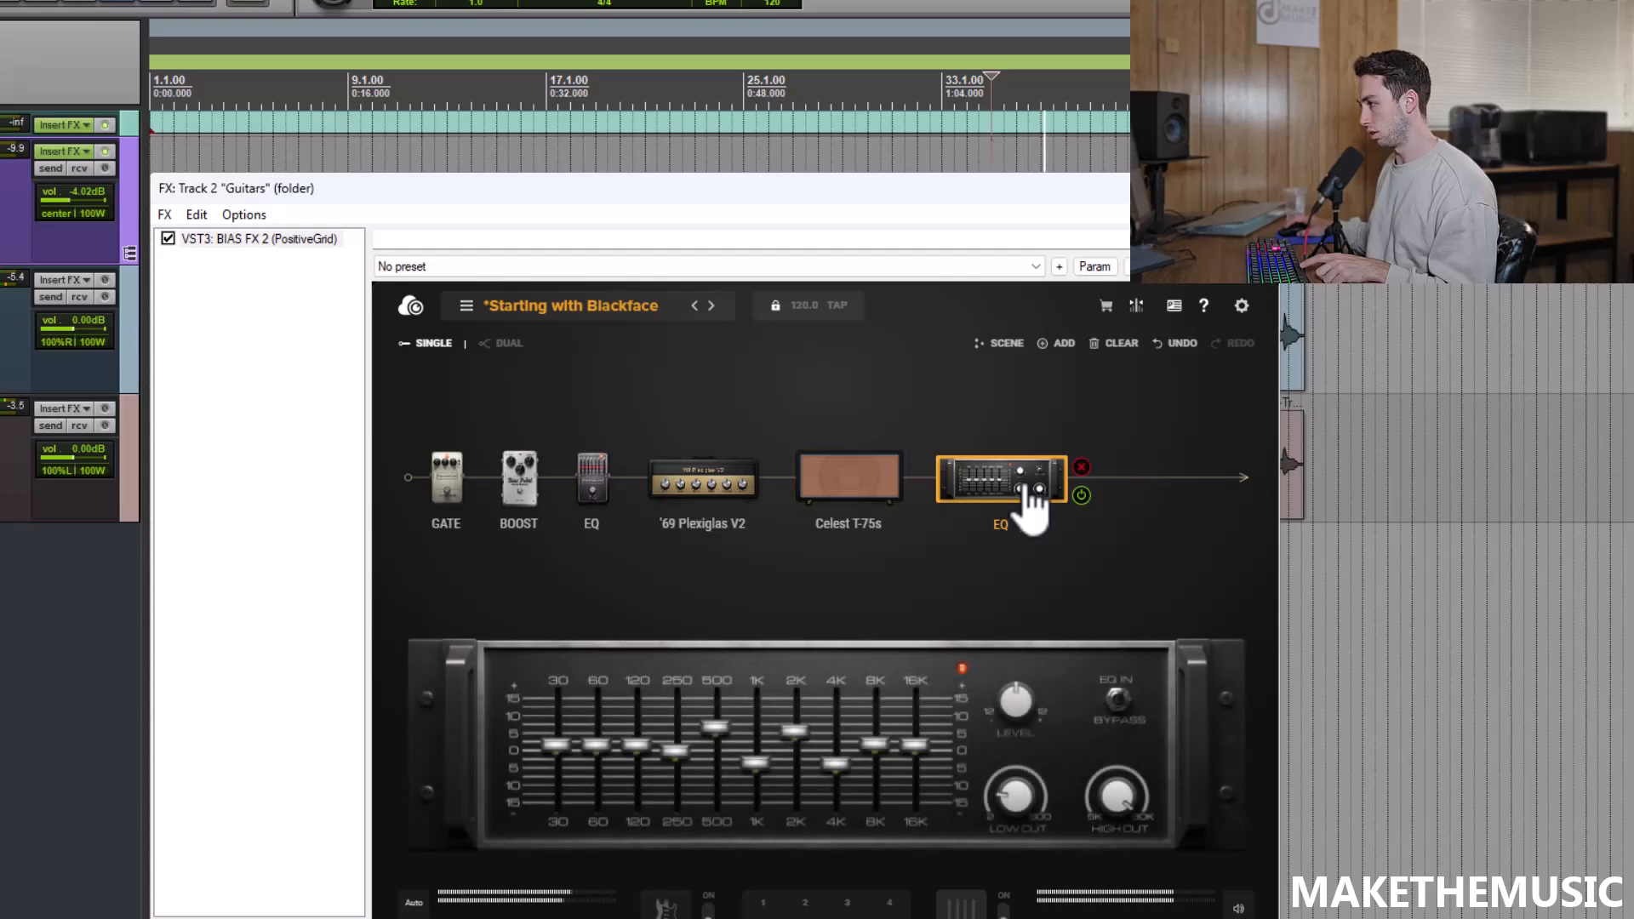
left_click(595, 477)
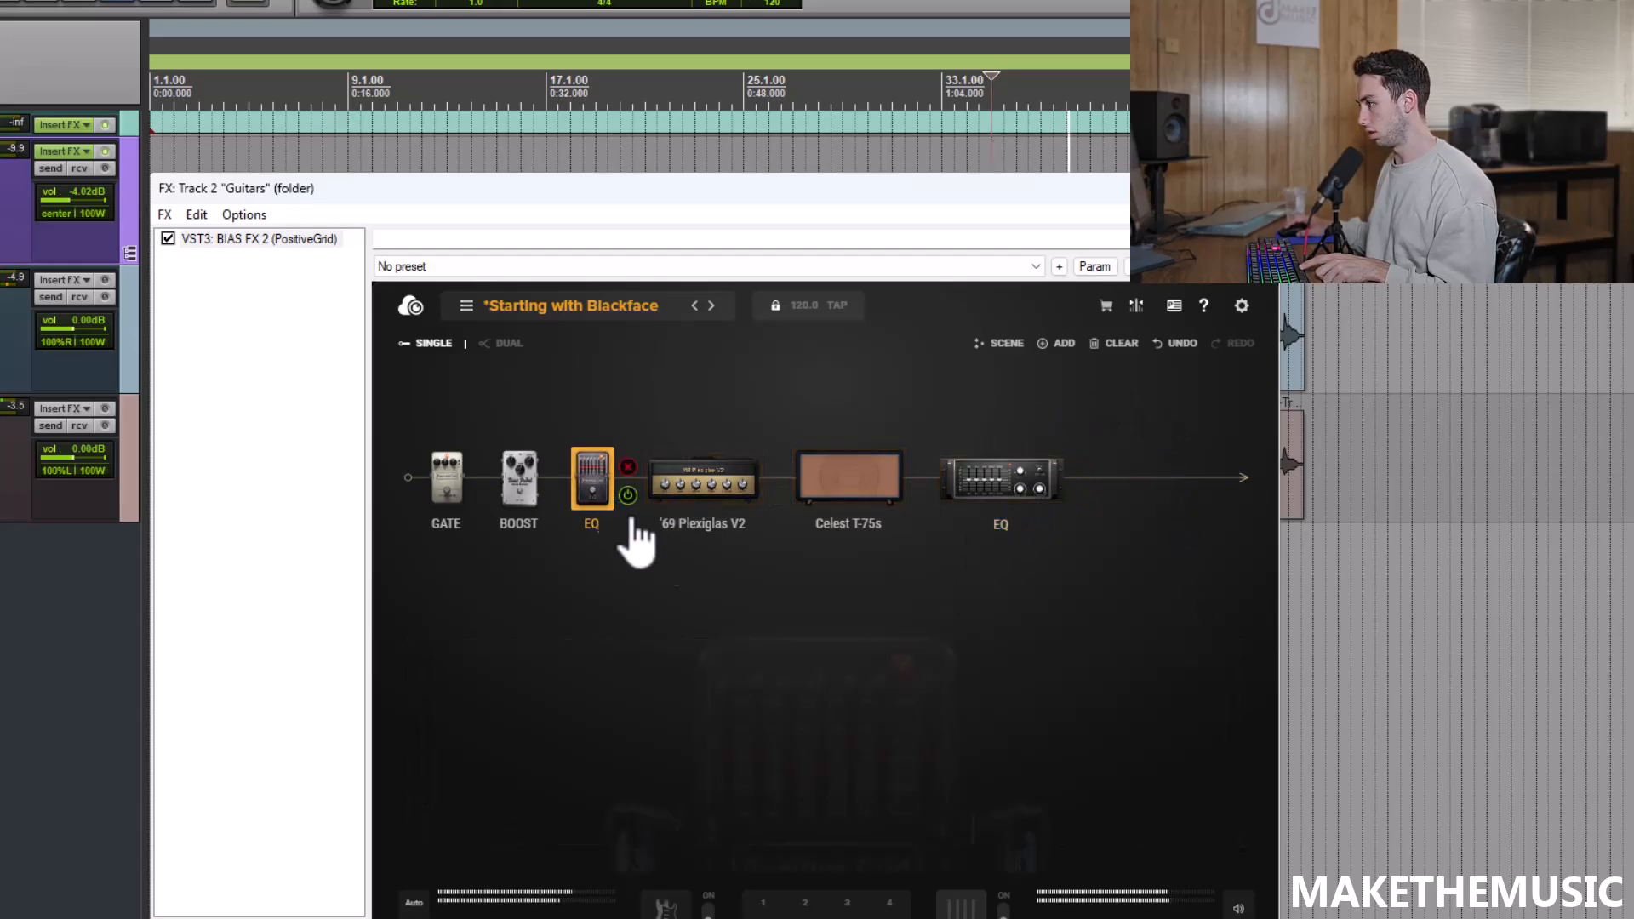
mouse_move(853, 749)
left_click_drag(853, 752, 883, 764)
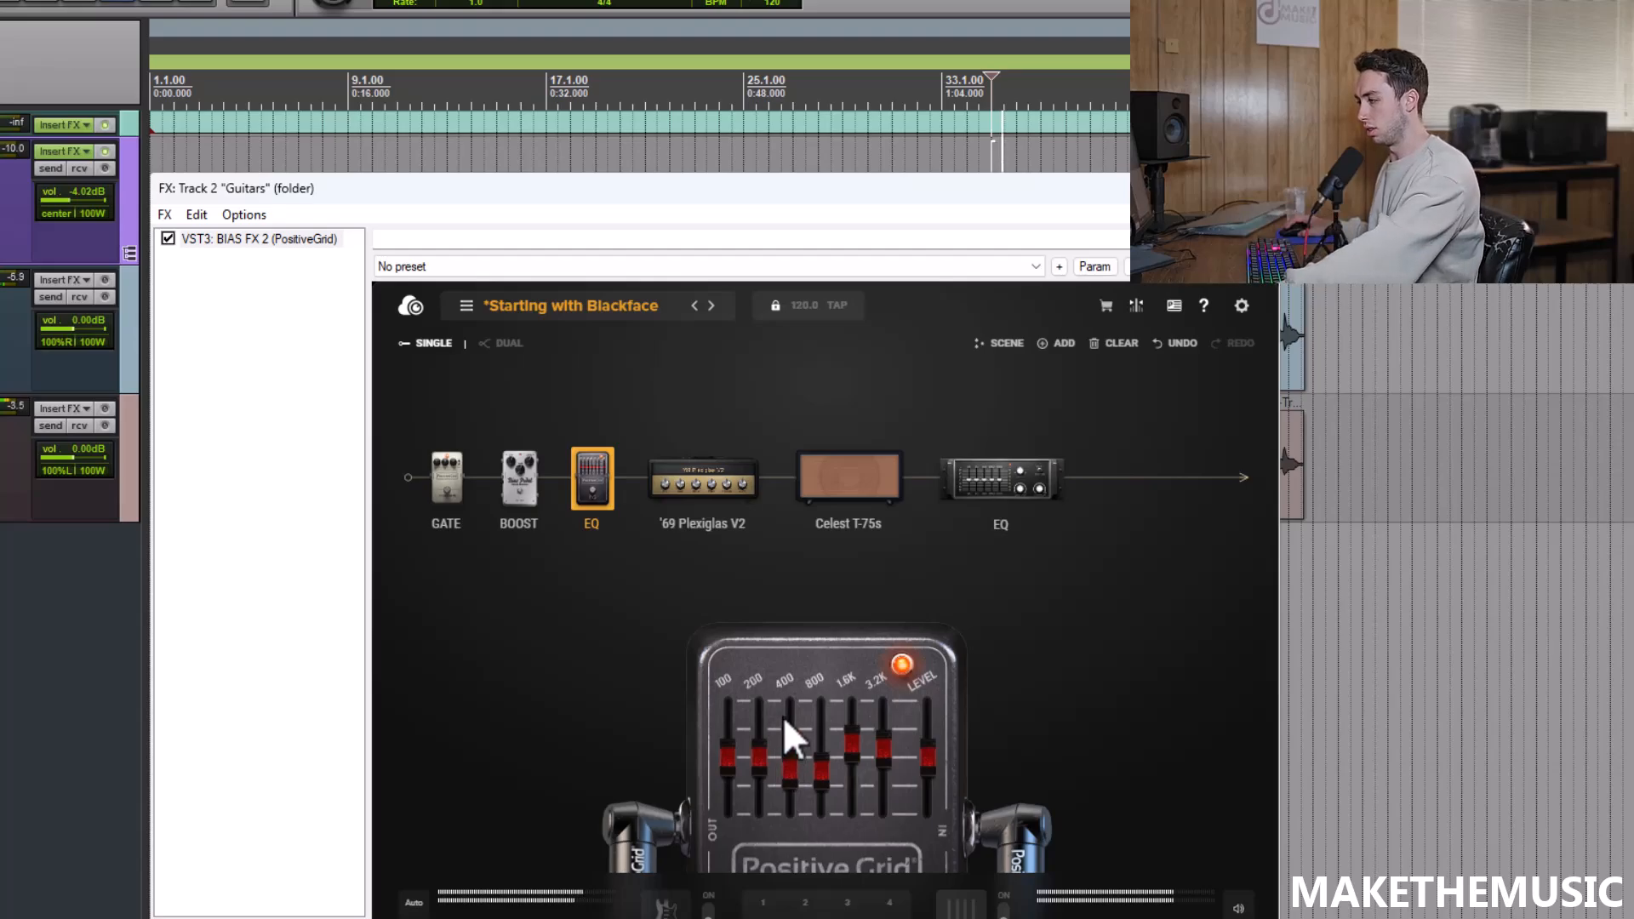
Try different middle knob settings on the '69 Plexiglas V2 amp during playback.
left_click(737, 478)
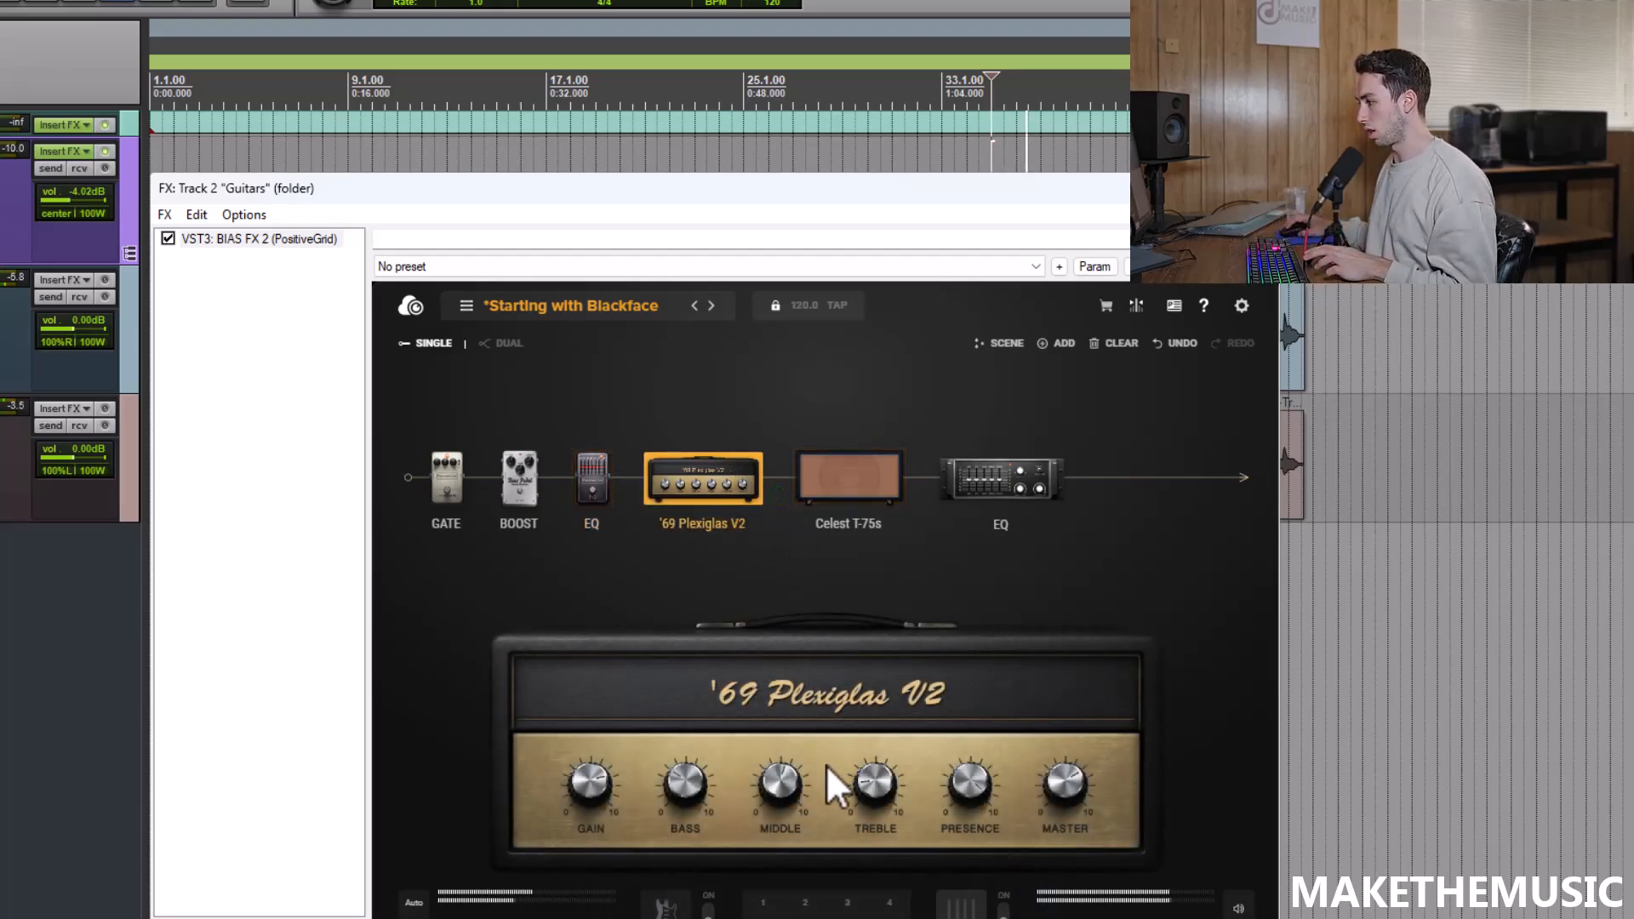
mouse_move(790, 733)
left_mouse_down()
mouse_move(788, 820)
mouse_move(778, 740)
left_mouse_up()
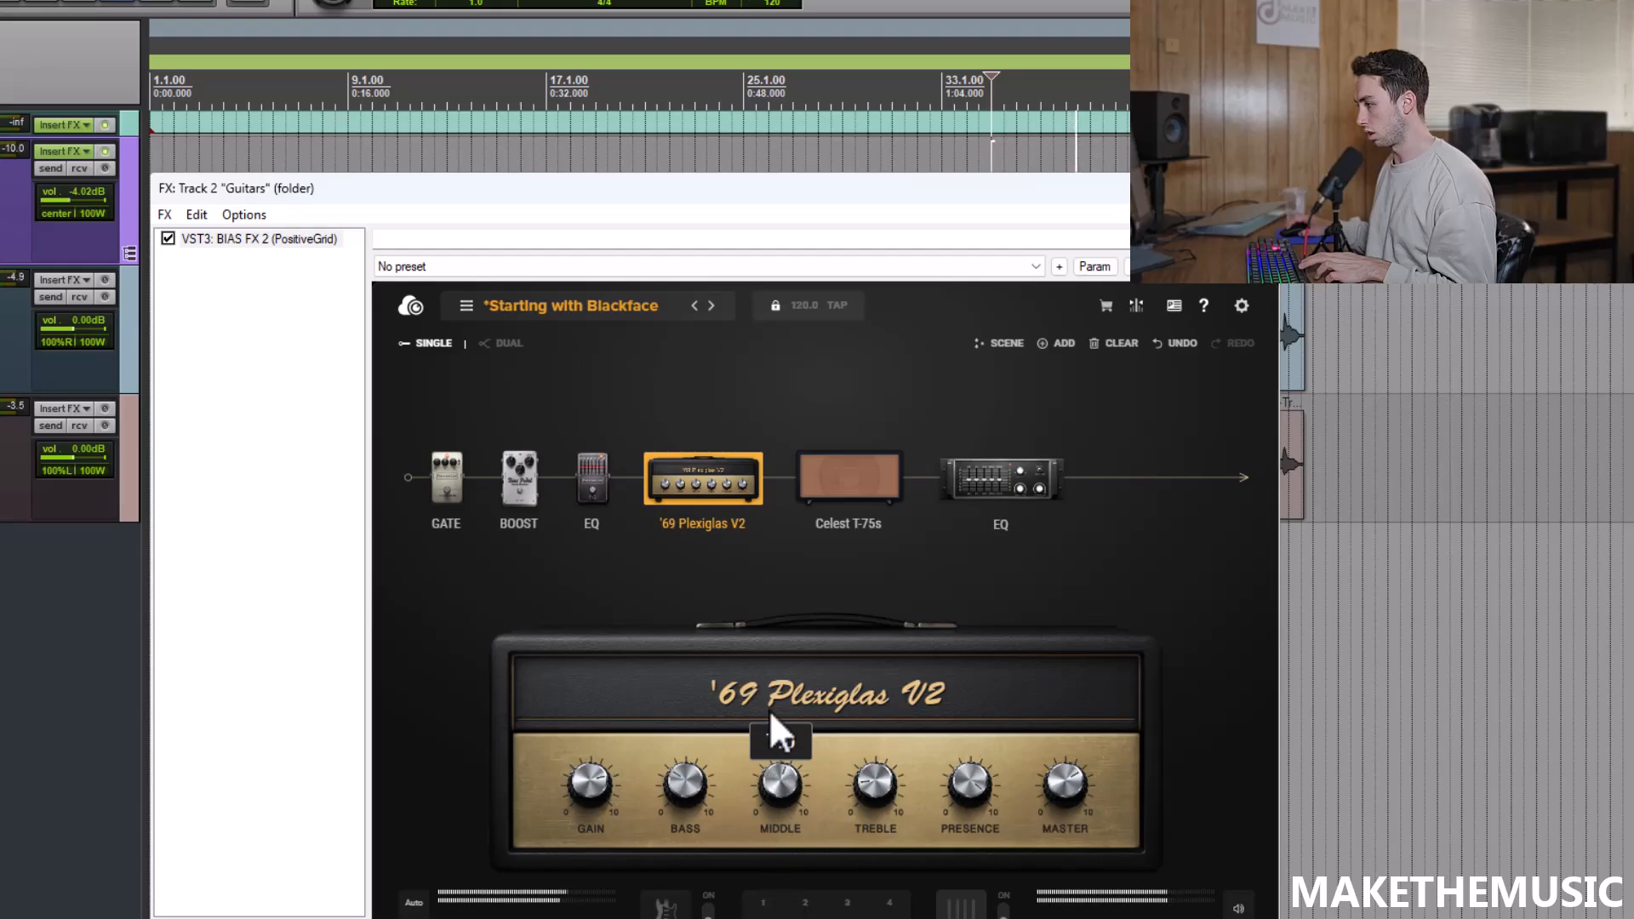
left_click_drag(800, 820, 770, 795)
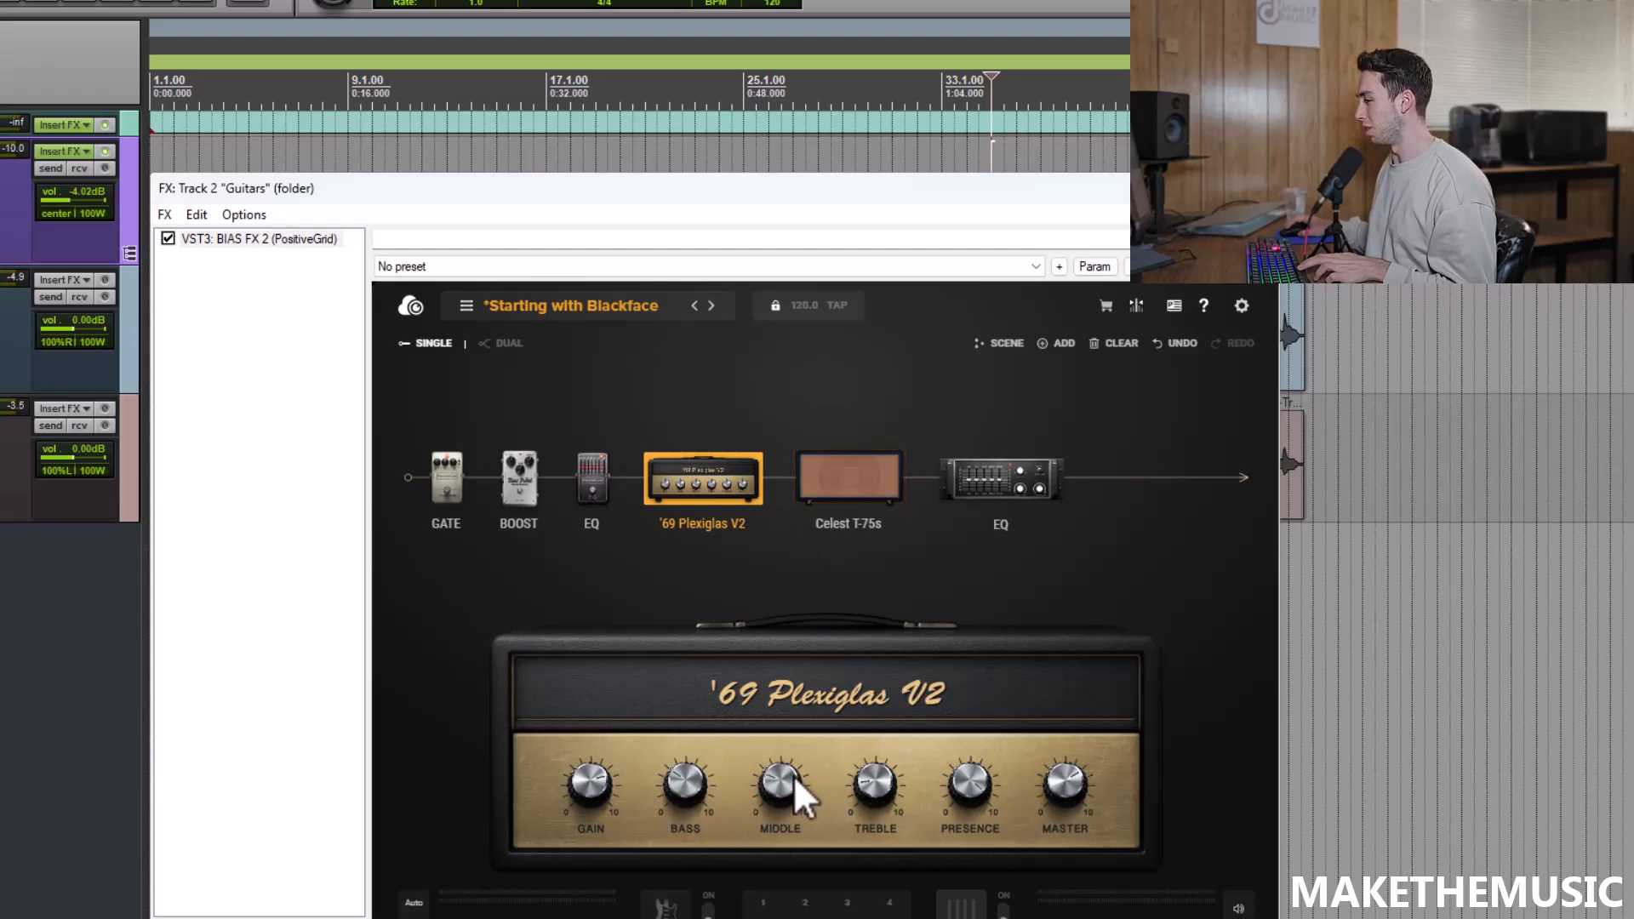
Shift the SM 57 slightly to the left on the Celest T-75s cabinet and compare it against the rack EQ settings.
left_click(855, 481)
mouse_move(1035, 774)
left_mouse_down()
mouse_move(1009, 778)
mouse_move(1029, 777)
left_mouse_up()
left_click(1013, 494)
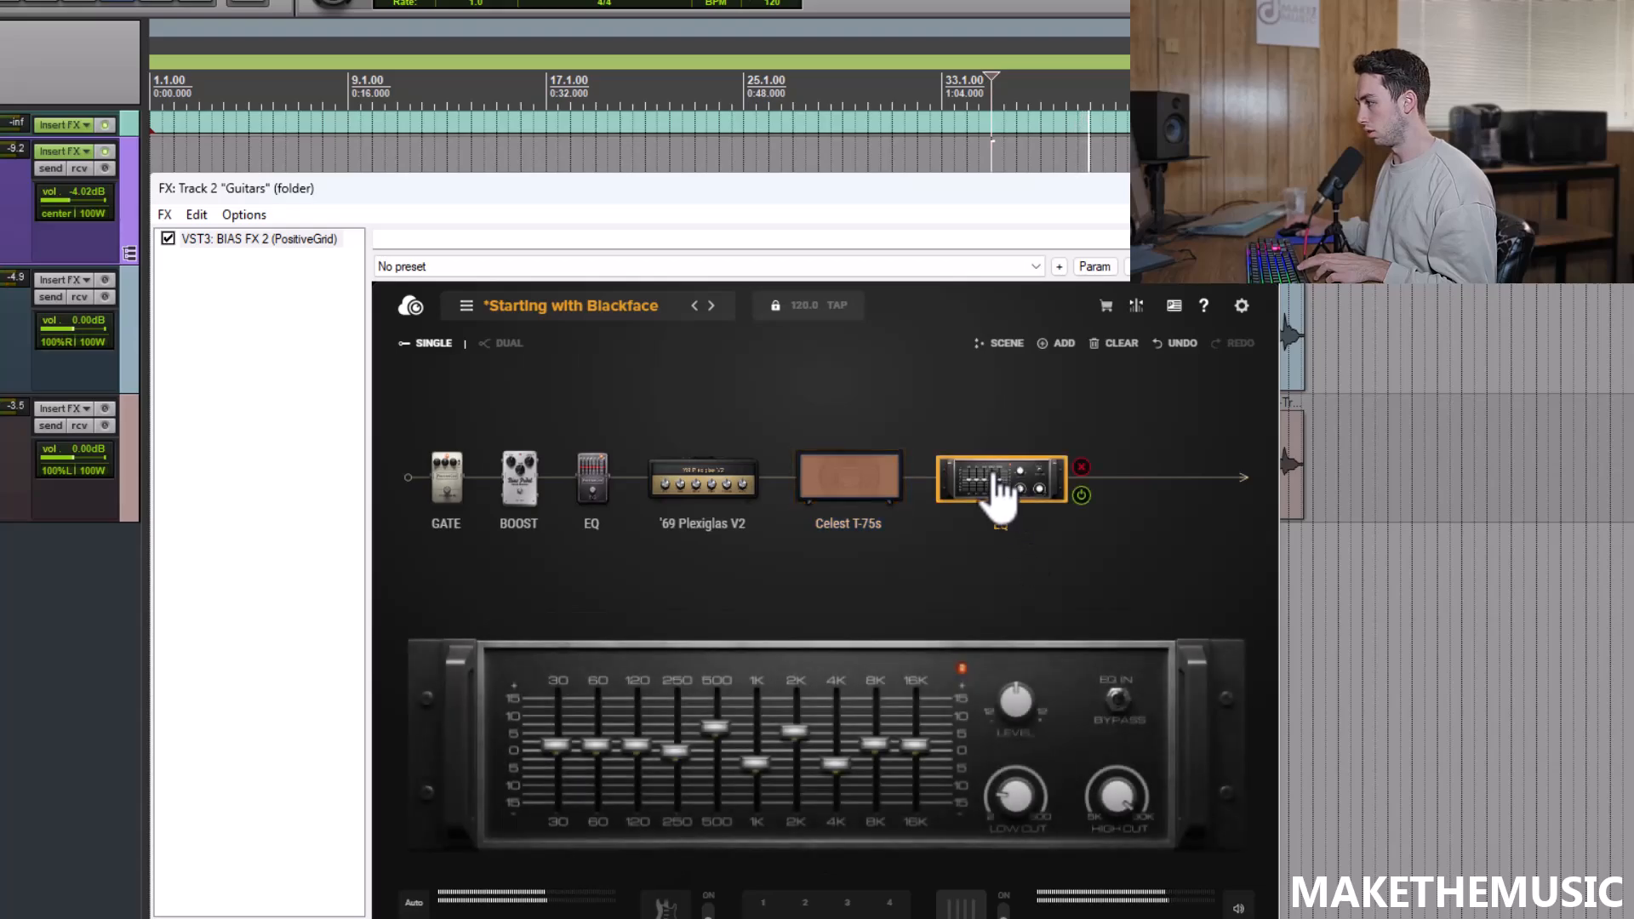
left_click(841, 487)
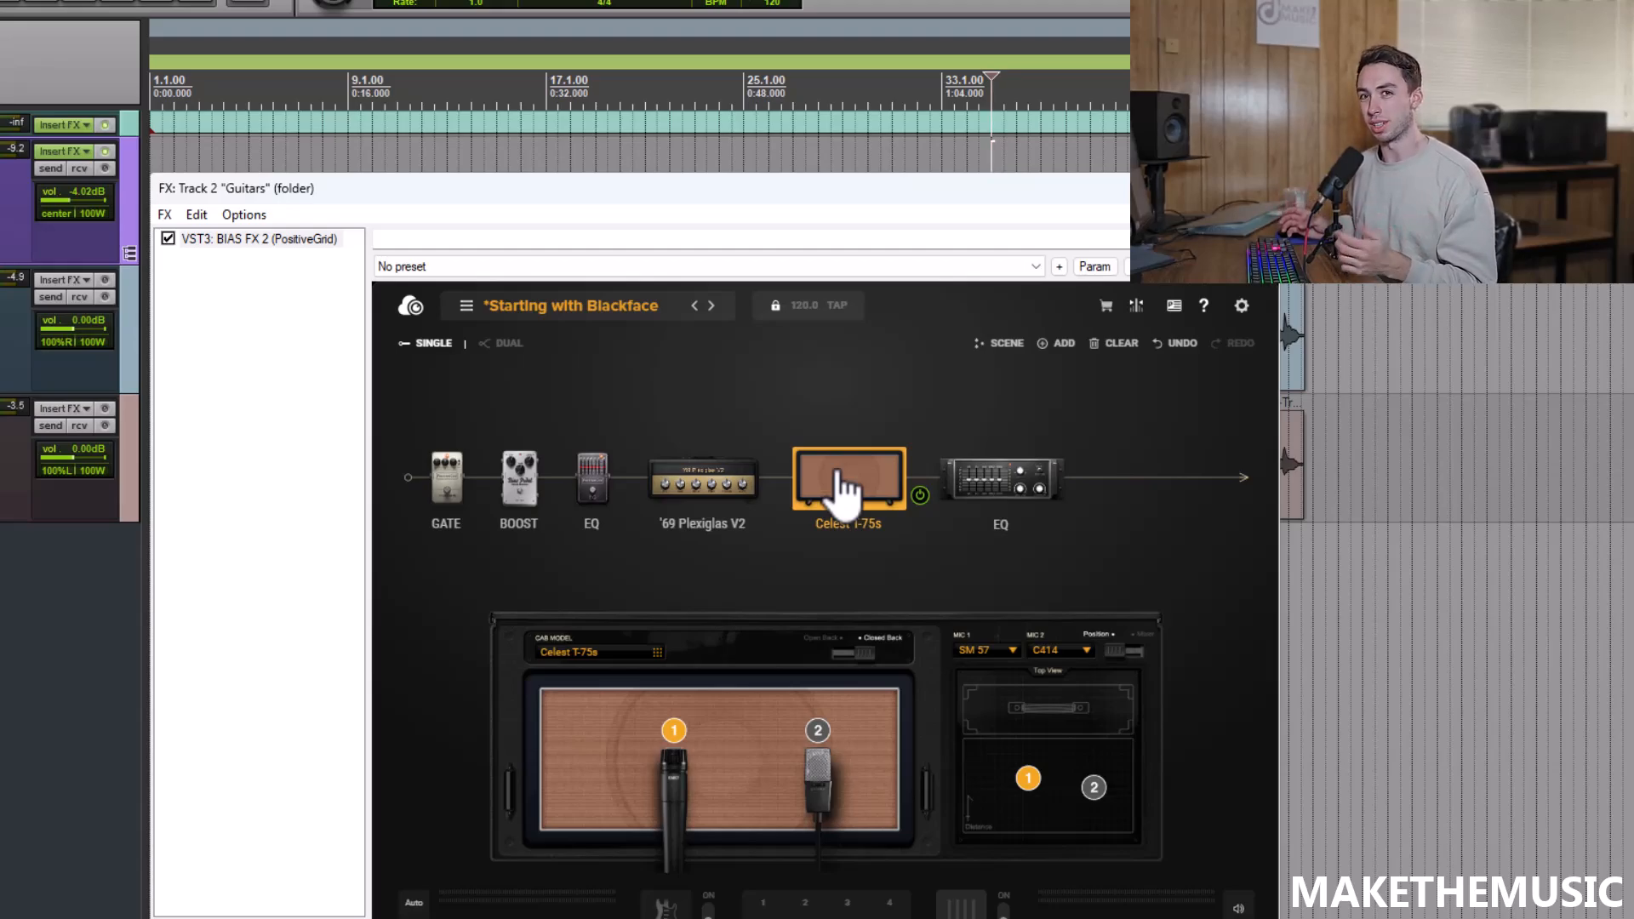
Lower the boost pedal's distortion and tone and fine-tune its level.
left_click(703, 498)
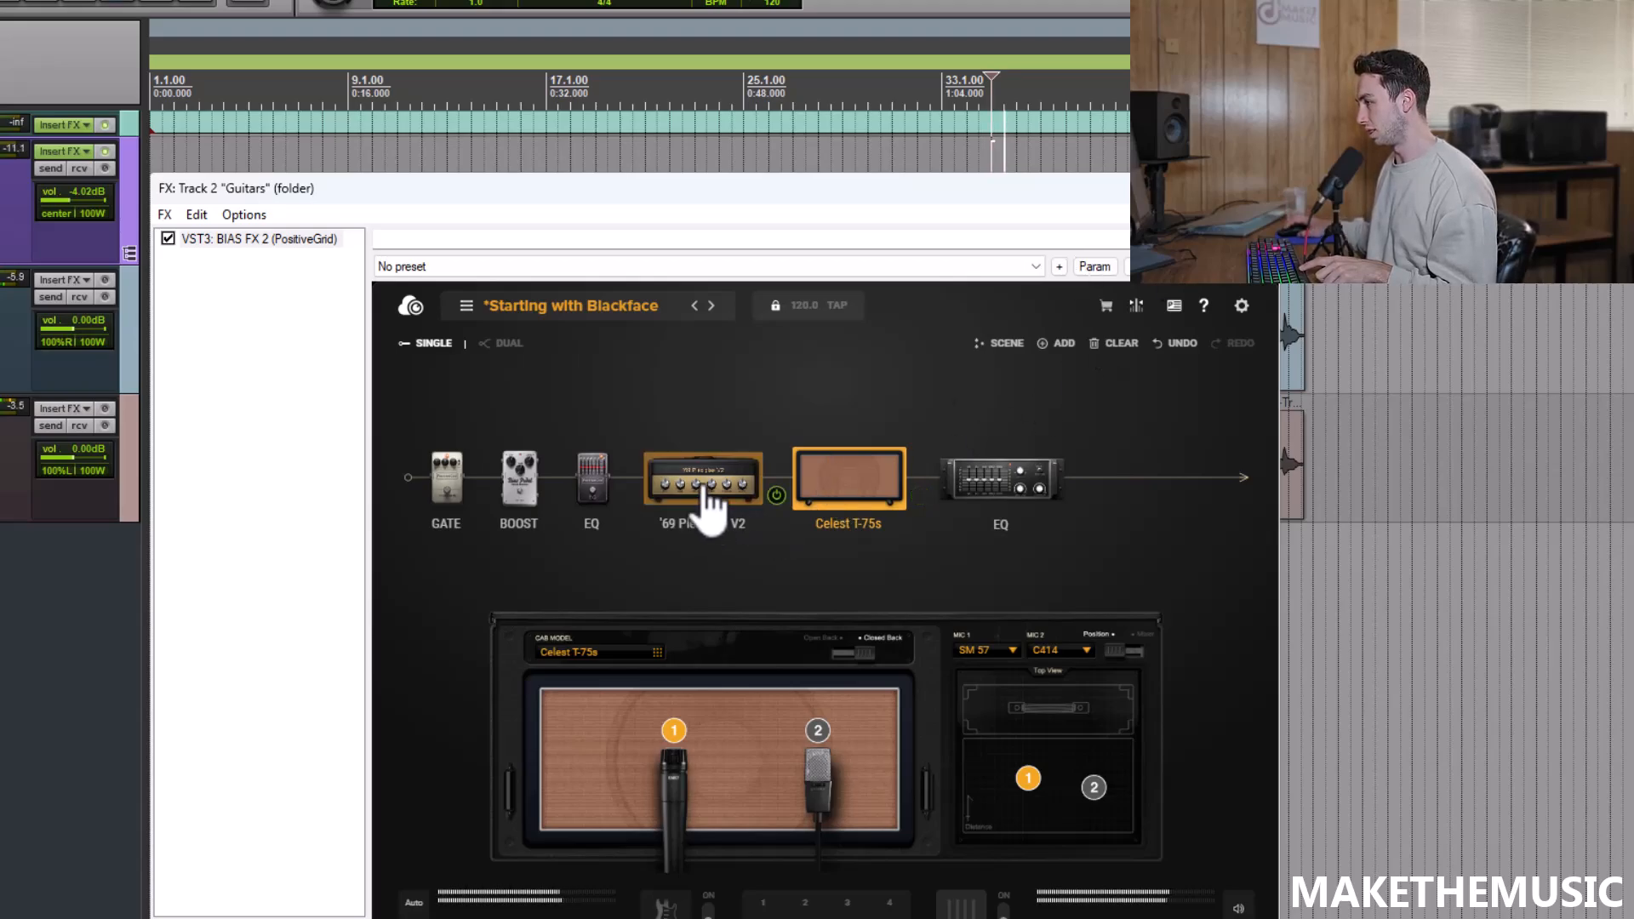
left_click(593, 476)
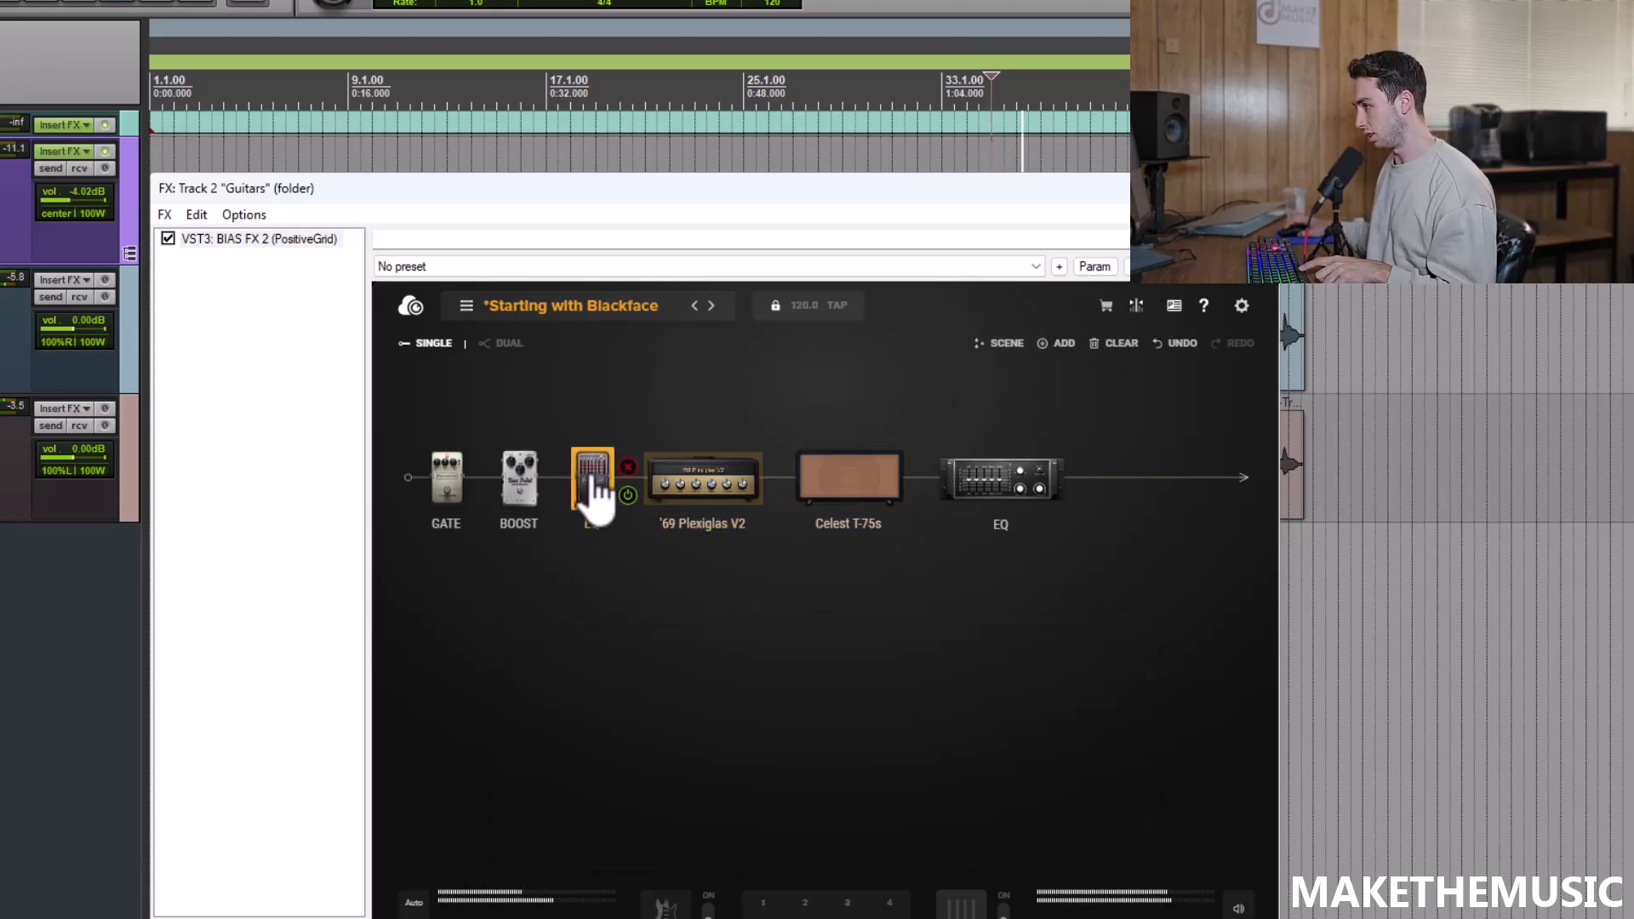
left_click(519, 479)
mouse_move(920, 726)
left_mouse_down()
mouse_move(926, 787)
mouse_move(905, 727)
left_mouse_up()
mouse_move(843, 787)
left_mouse_down()
mouse_move(846, 744)
mouse_move(846, 804)
left_mouse_up()
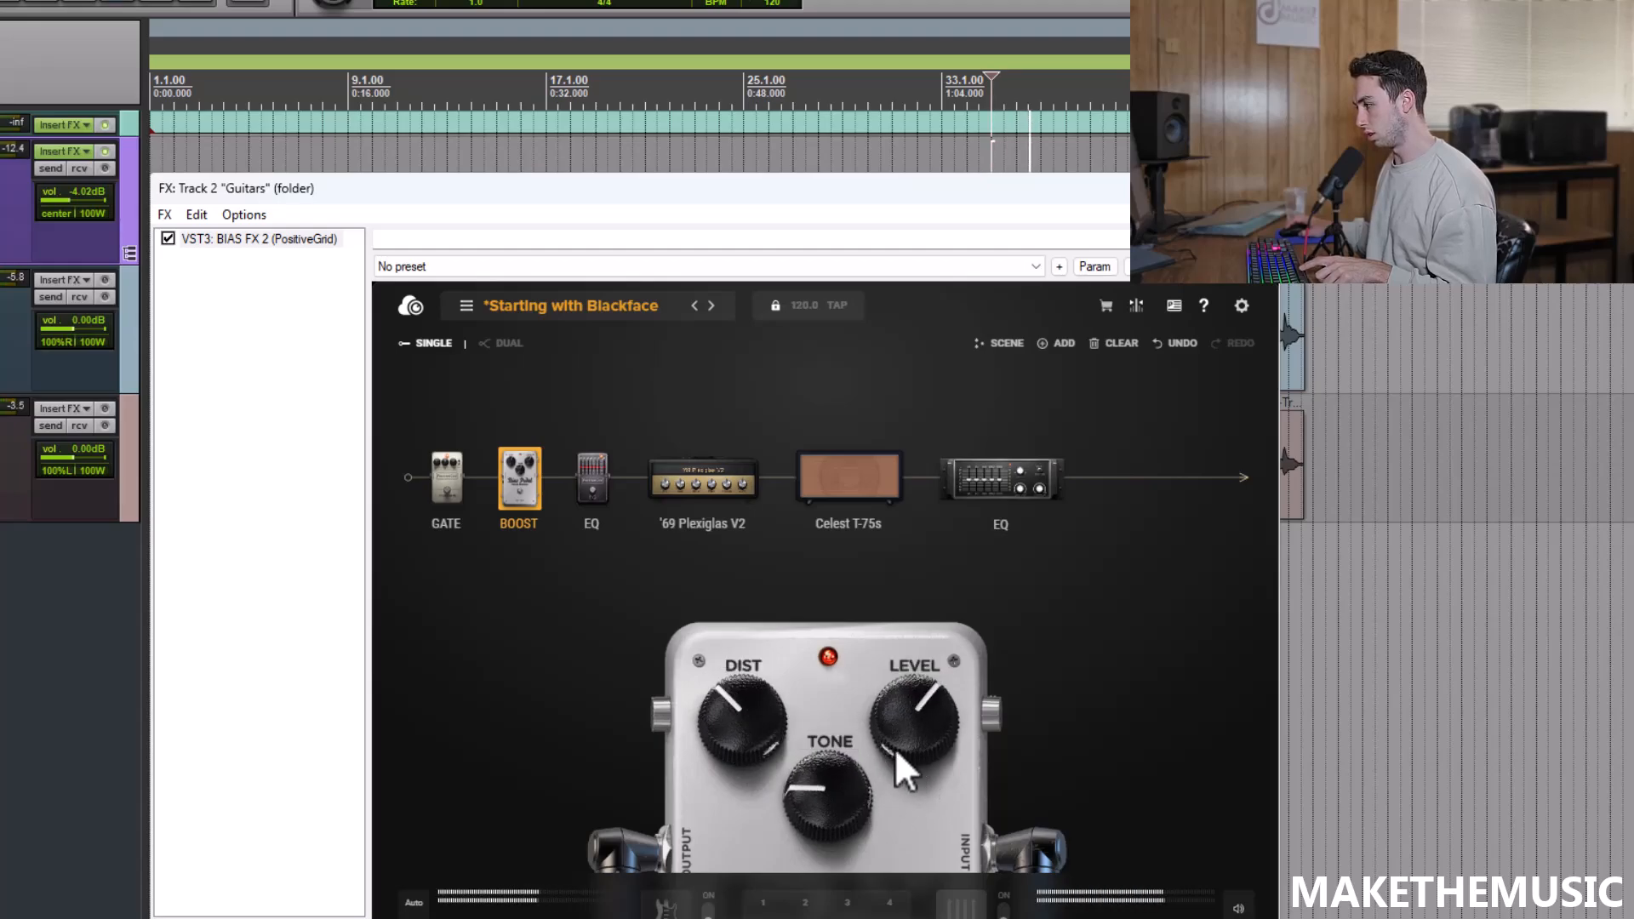
Recheck the amp and cabinet settings and raise the rack EQ's 2K band slightly.
left_click(681, 474)
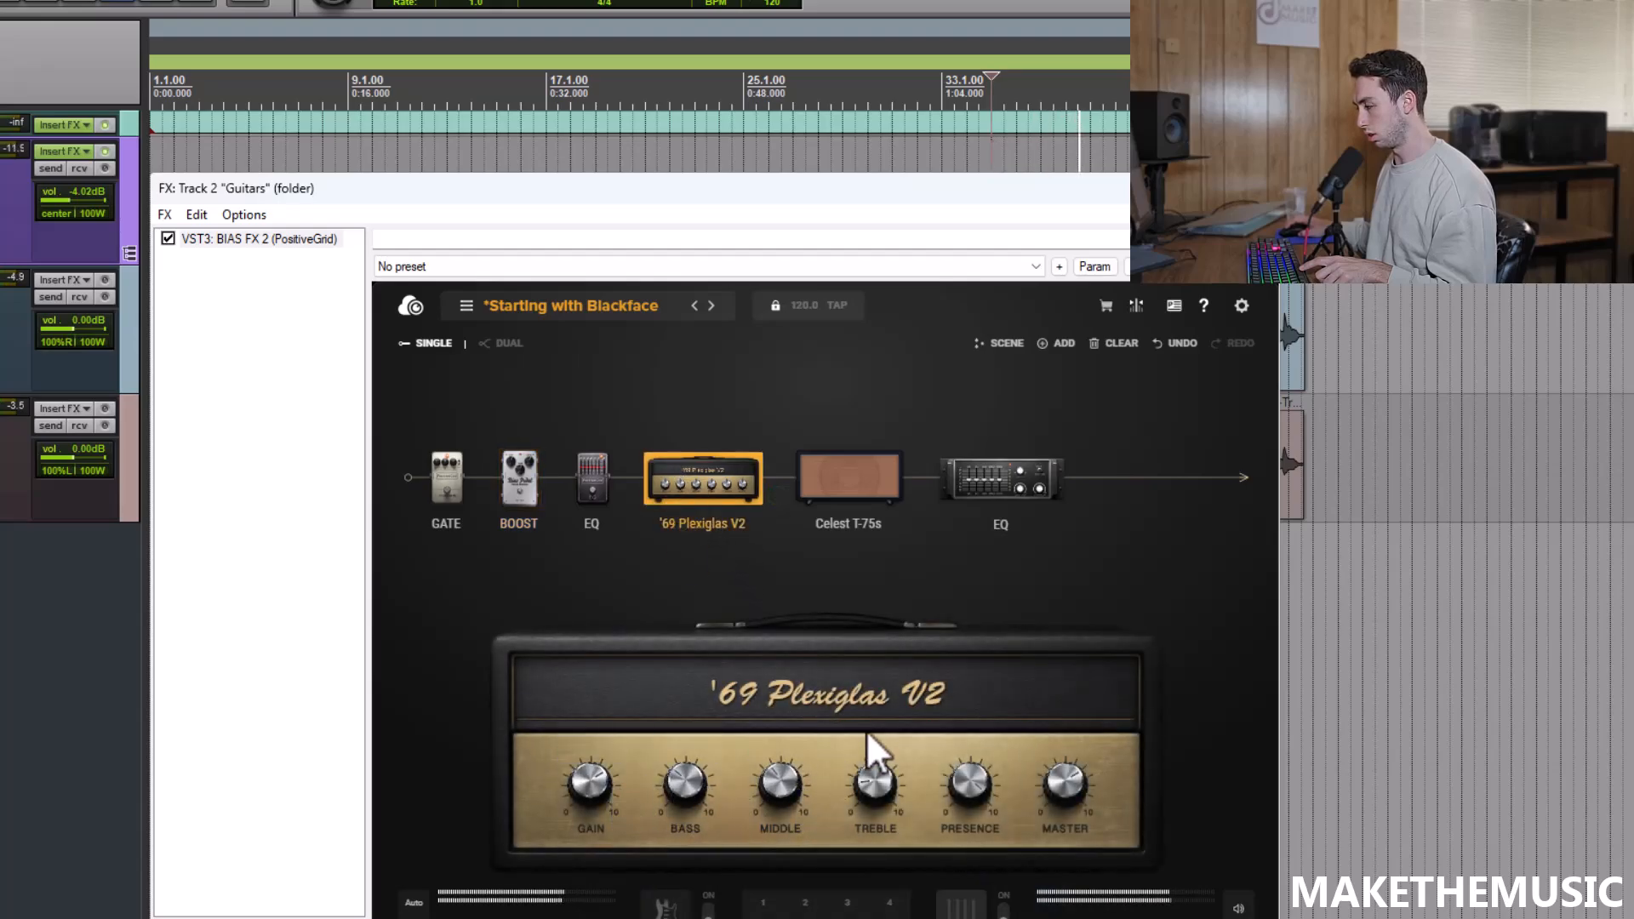
left_click(864, 501)
left_click(1003, 474)
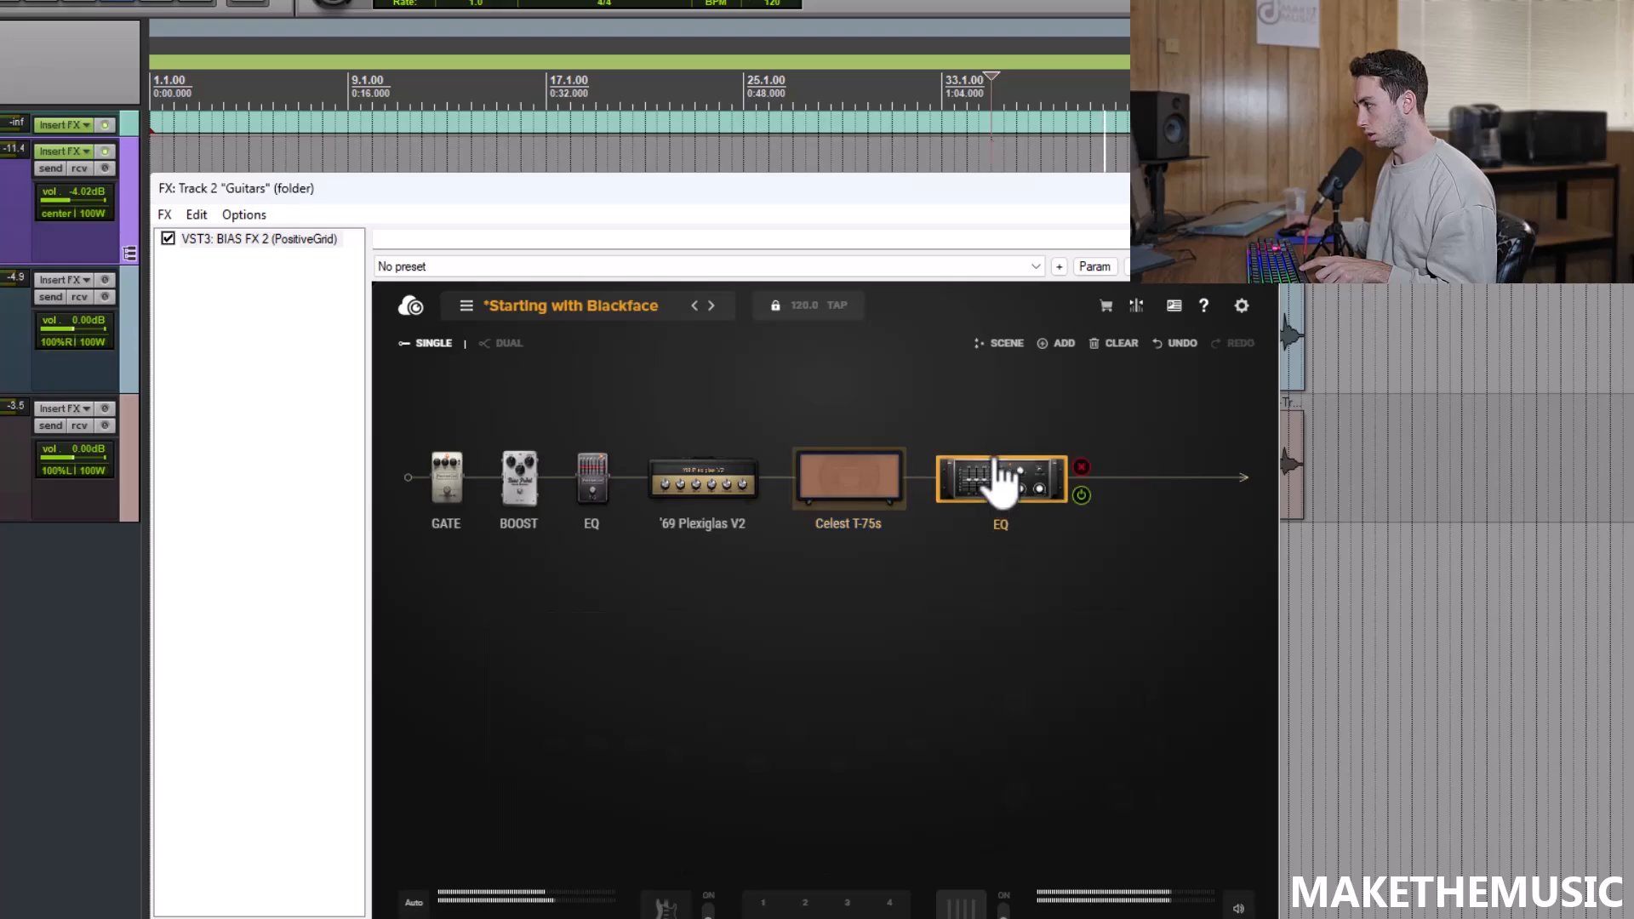
left_click_drag(790, 737, 798, 717)
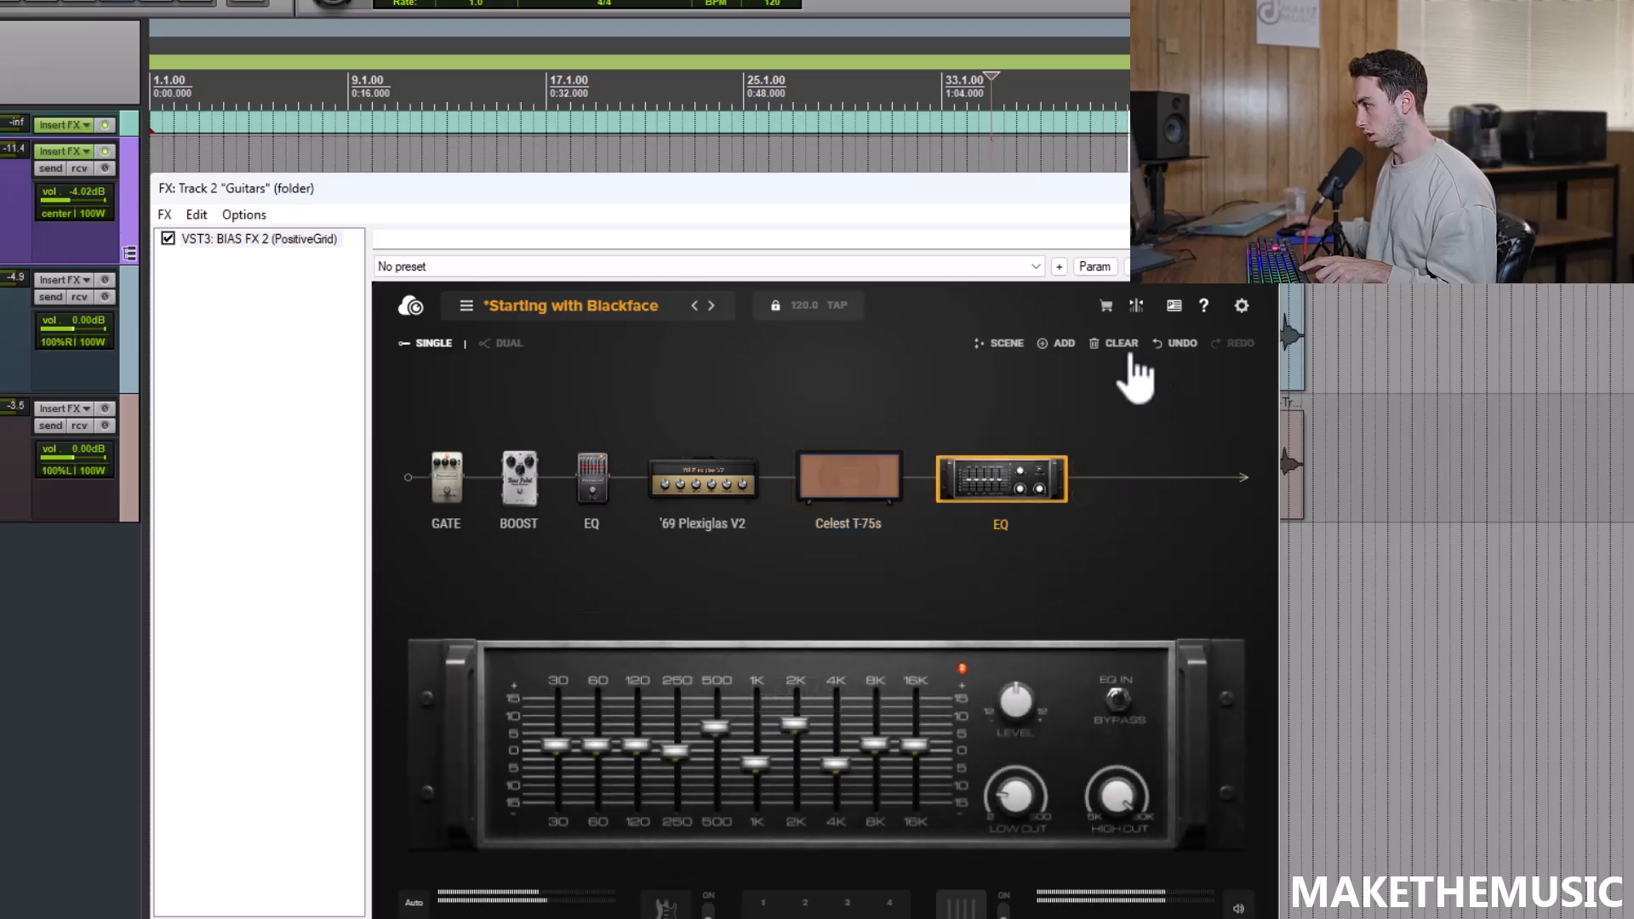
Add a second graphic rack EQ at the end of the chain and move the plugin window up to show all its controls.
left_click(1049, 344)
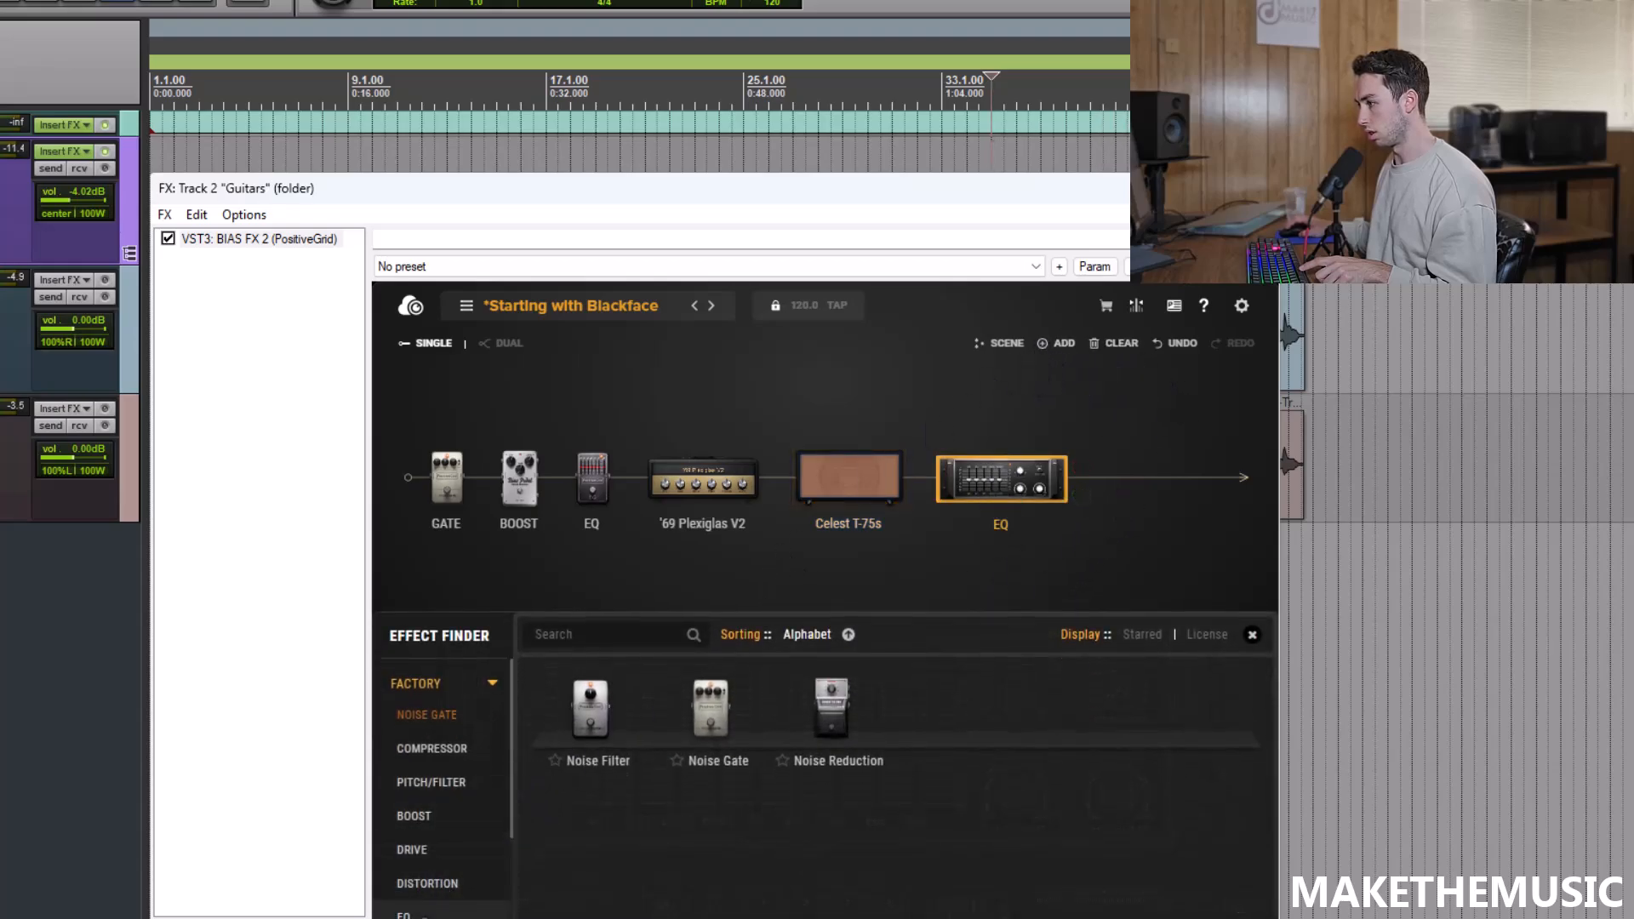
left_click(408, 916)
left_click_drag(651, 903, 1138, 468)
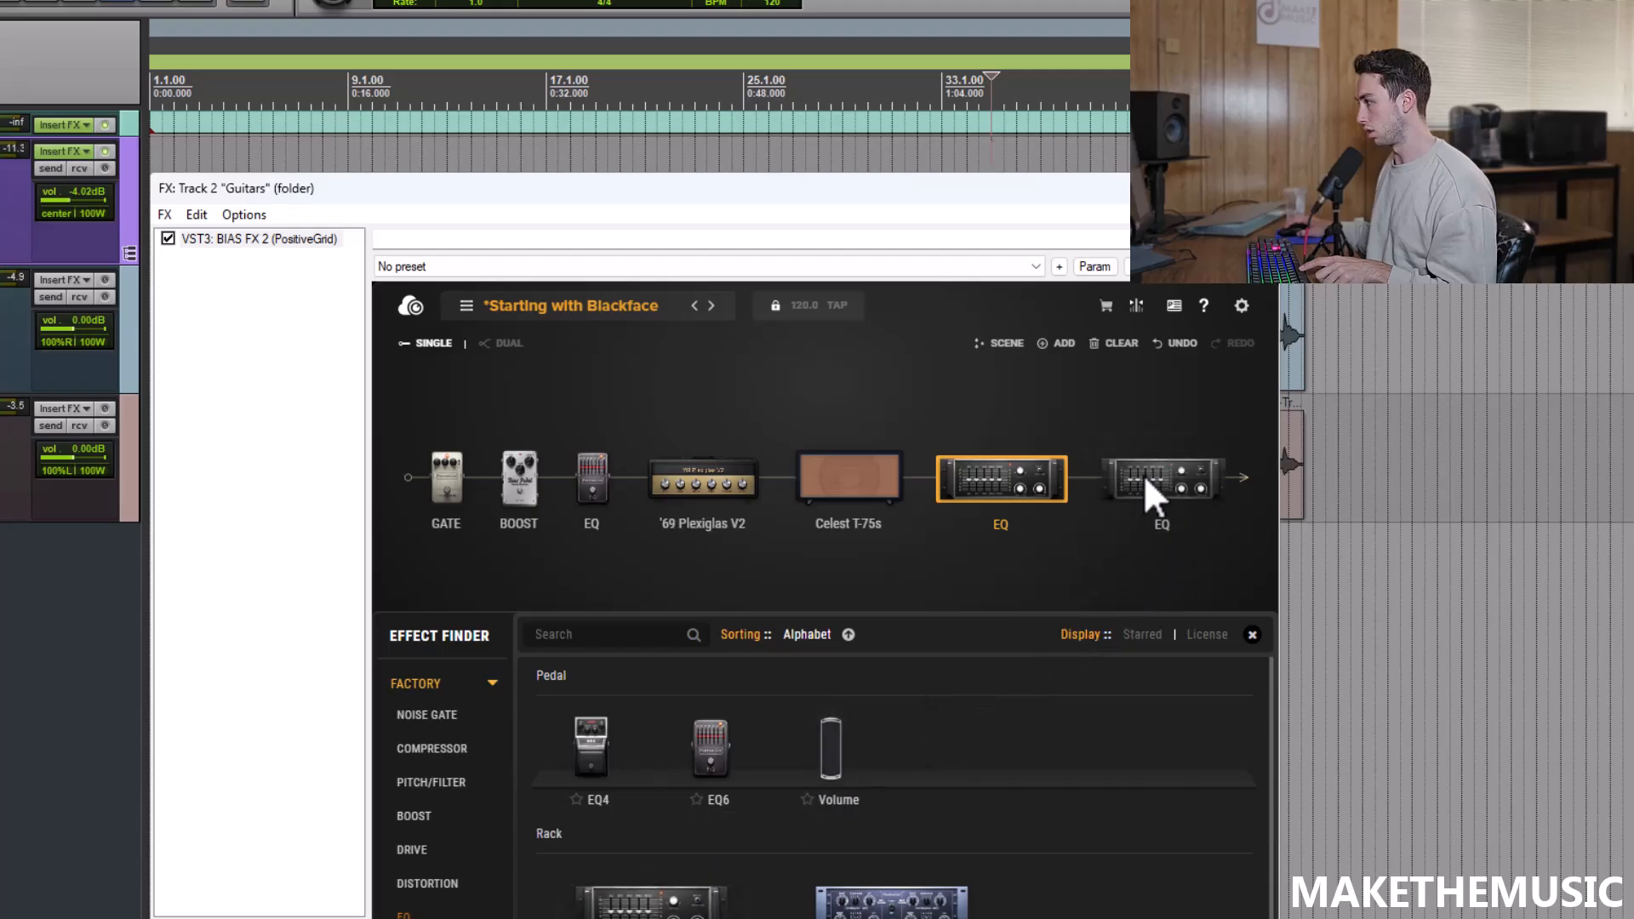
left_click(1160, 485)
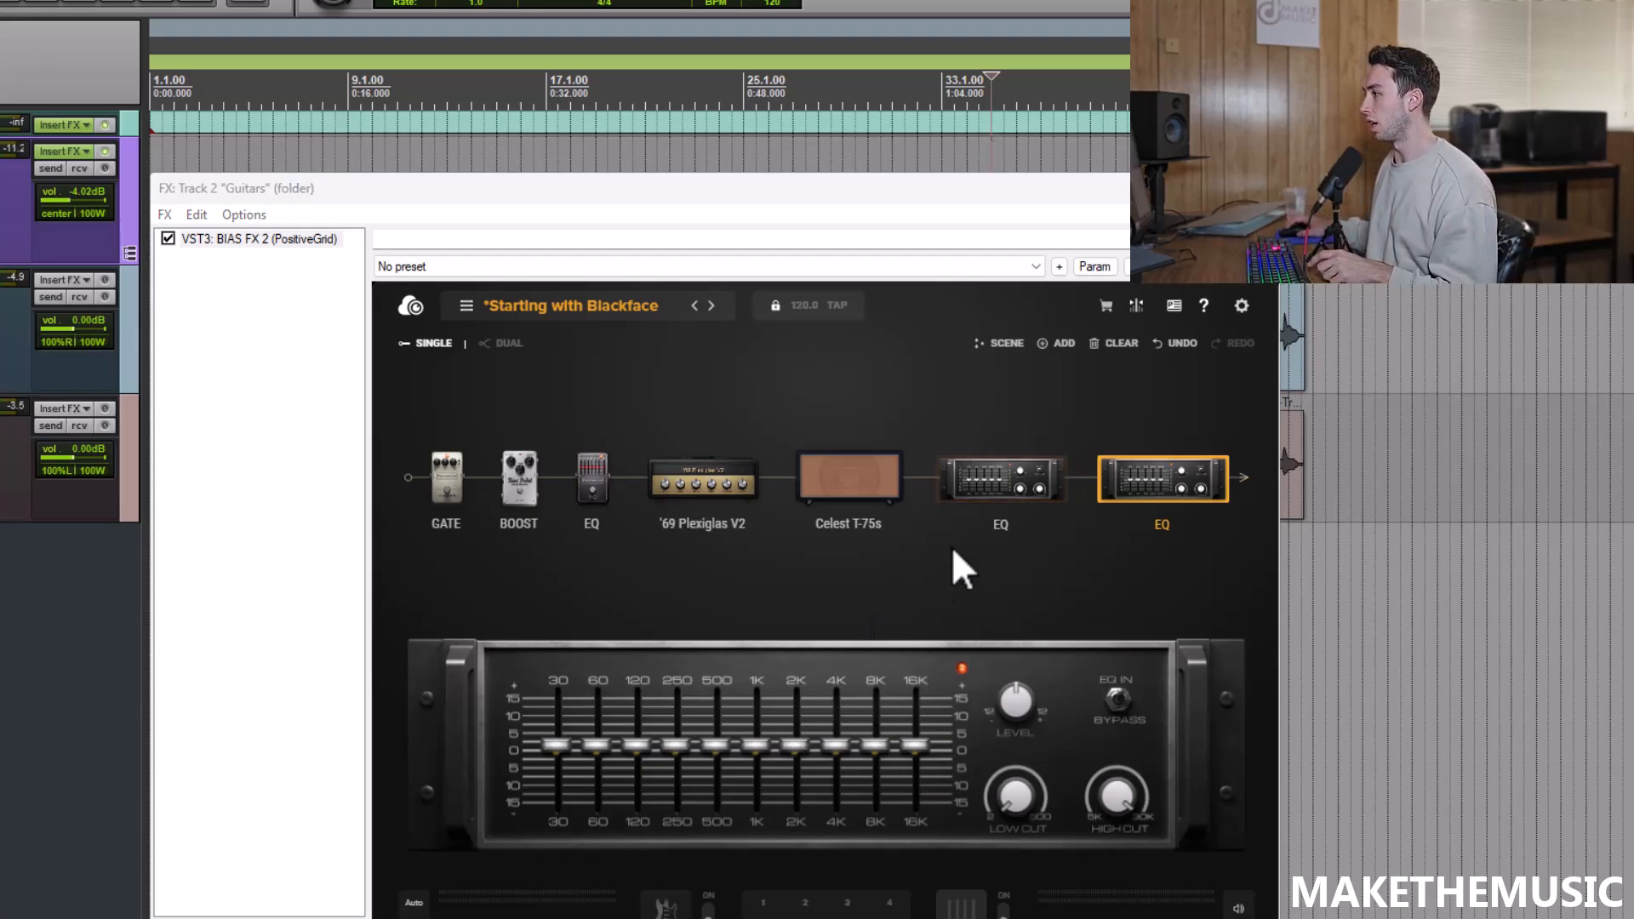
left_click_drag(881, 188, 912, 123)
Cut the 250 and 500 bands on the last rack EQ and try the amp's middle knob at 2.8.
left_click(774, 428)
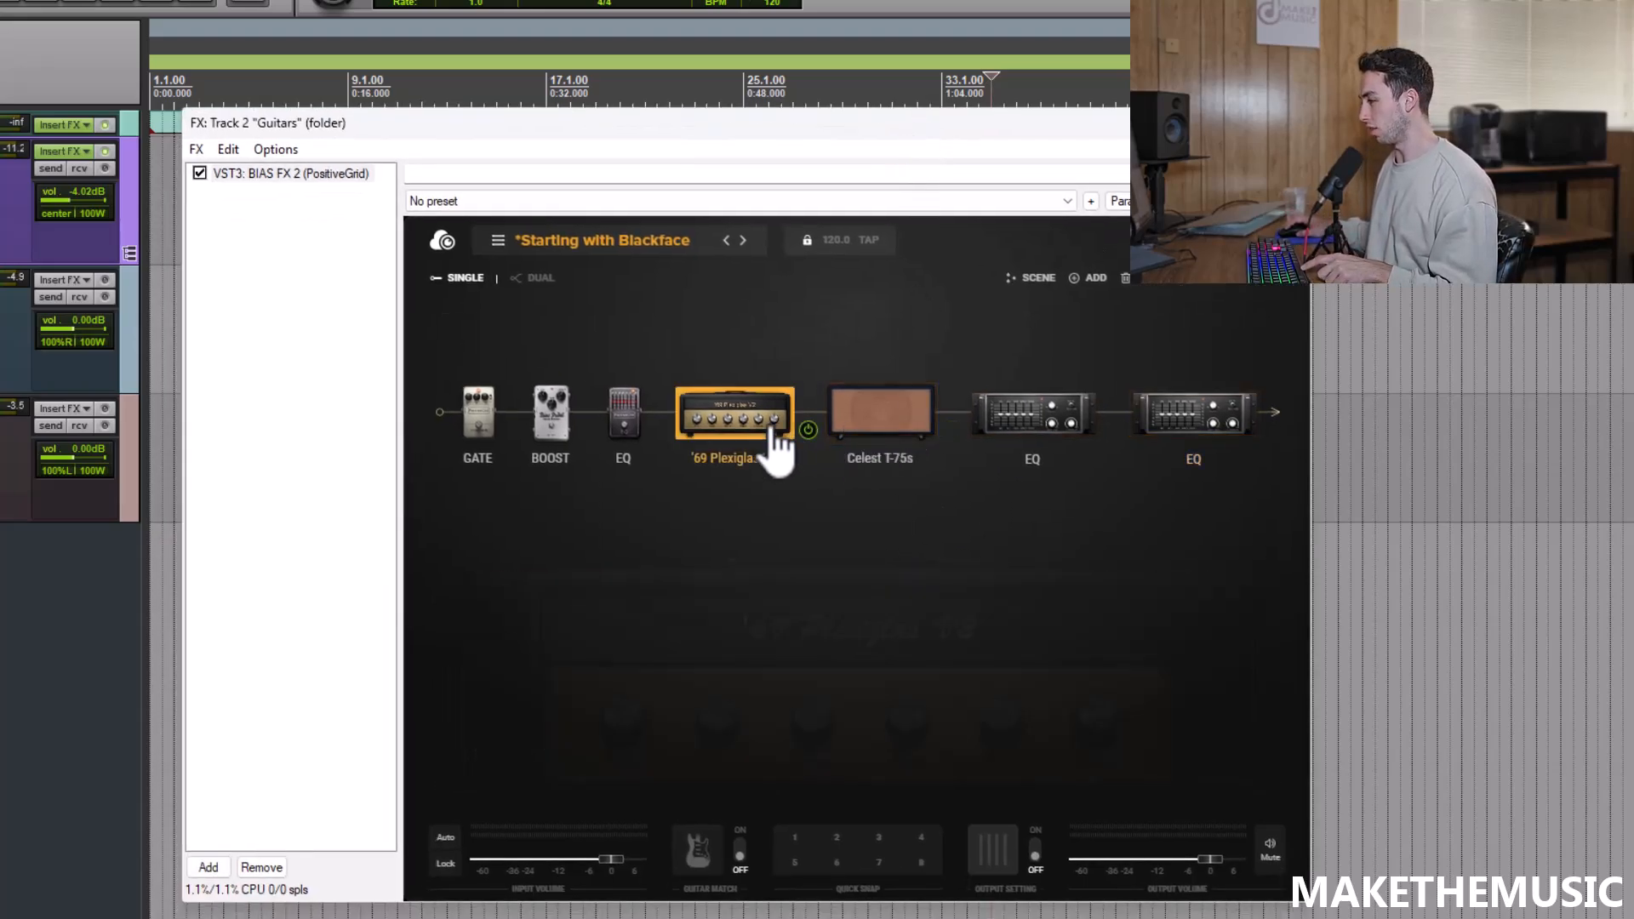
left_click(1200, 430)
mouse_move(748, 679)
left_mouse_down()
mouse_move(739, 645)
mouse_move(742, 700)
left_mouse_up()
left_click_drag(706, 680, 701, 703)
left_click(771, 456)
left_click(809, 723)
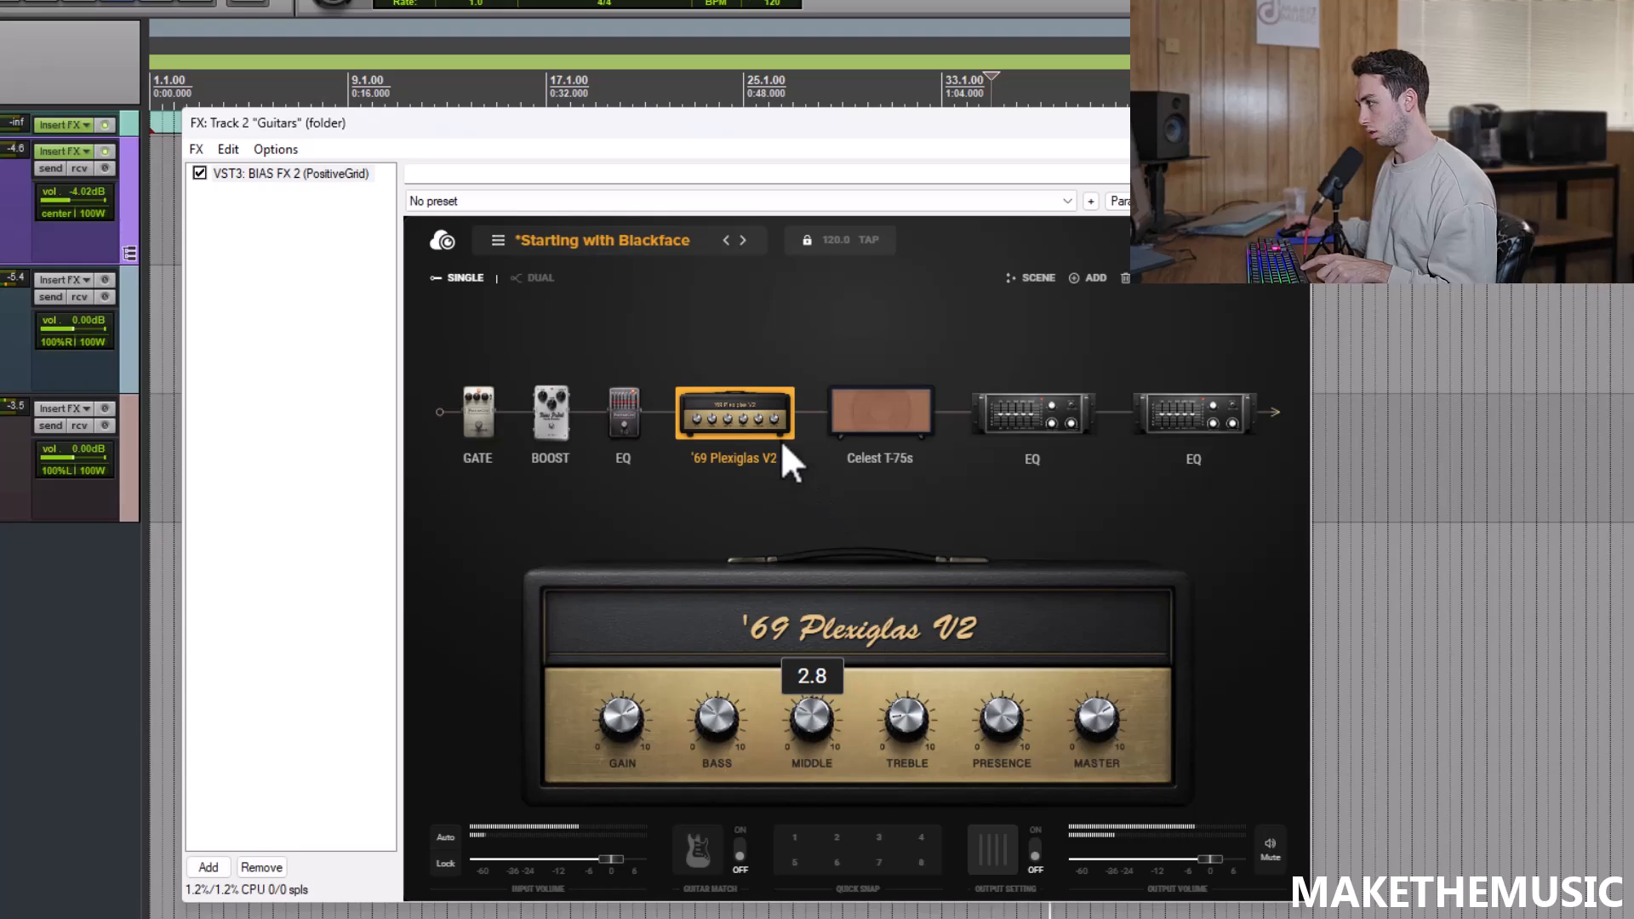
Ease the 250 cut and fine-tune the 1K and 2K bands on the last rack EQ.
left_click(1165, 432)
left_click_drag(711, 700, 711, 690)
mouse_move(833, 683)
left_mouse_down()
mouse_move(837, 670)
mouse_move(834, 688)
left_mouse_up()
left_click_drag(790, 688, 789, 689)
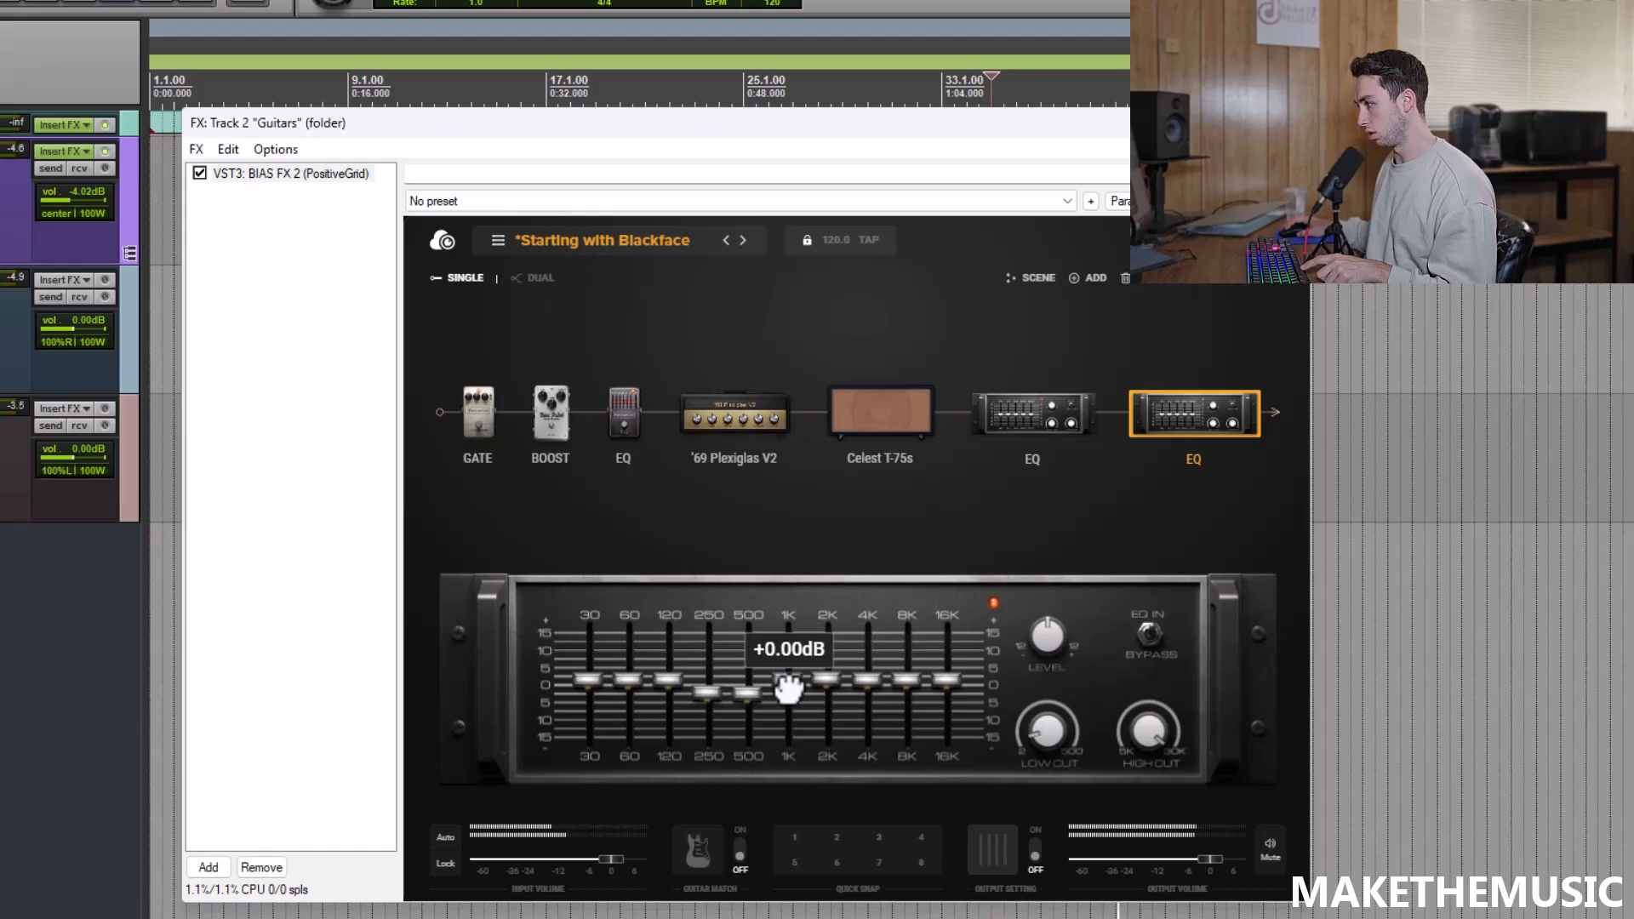
Set the middle knob of the '69 Plexiglas V2 amp to about 6.6 and check it against the cabinet.
left_click(734, 429)
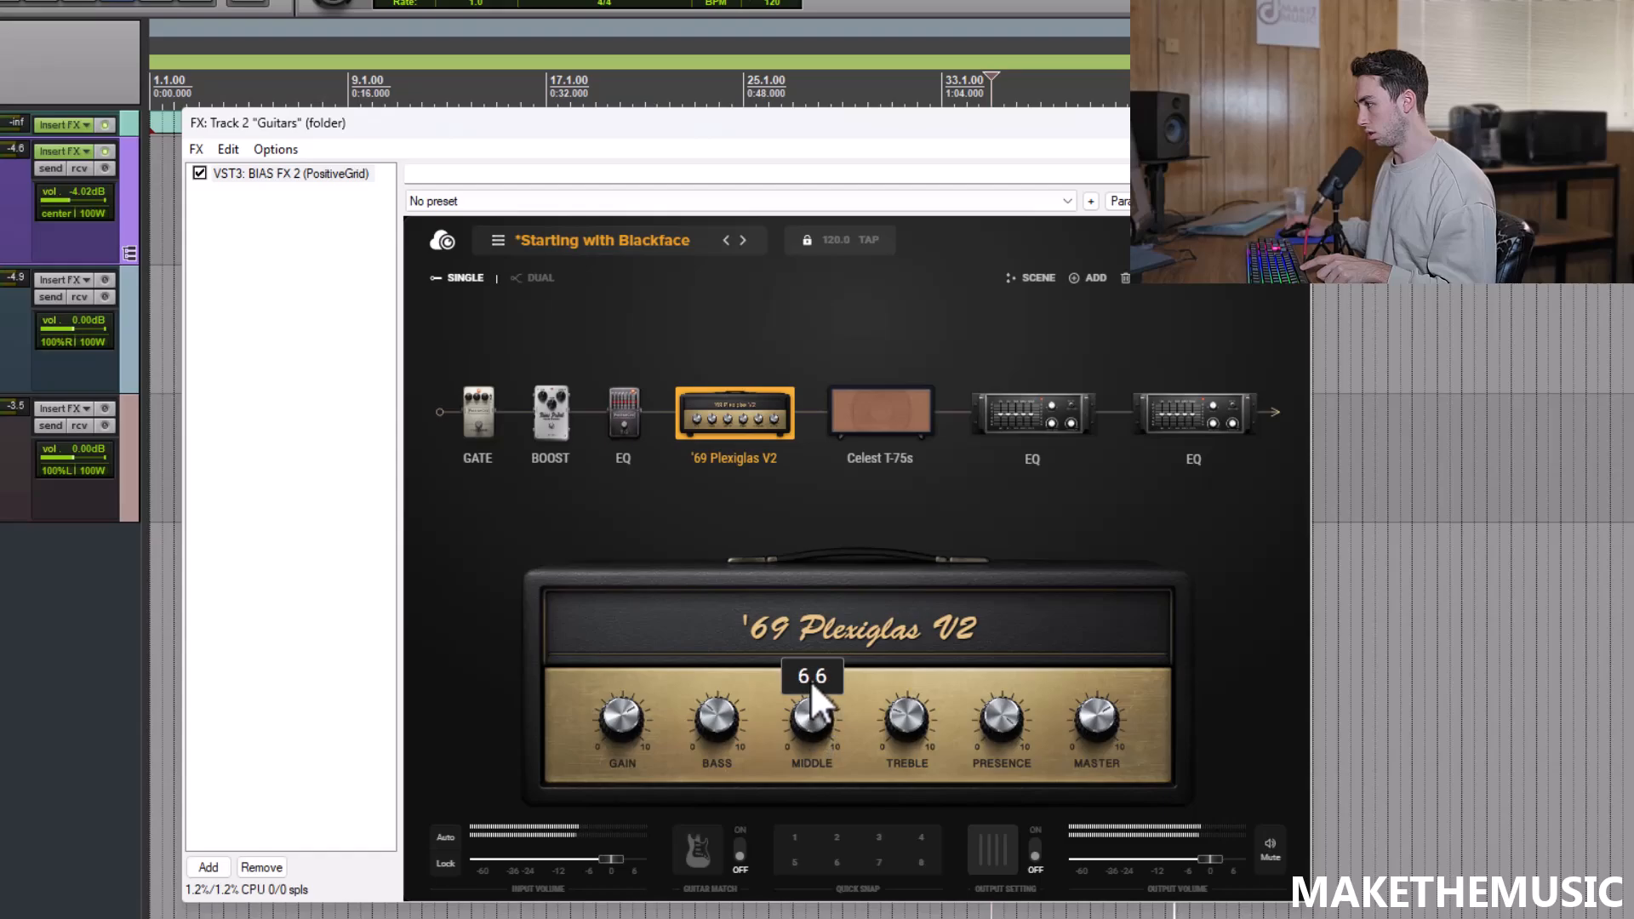
left_click(846, 430)
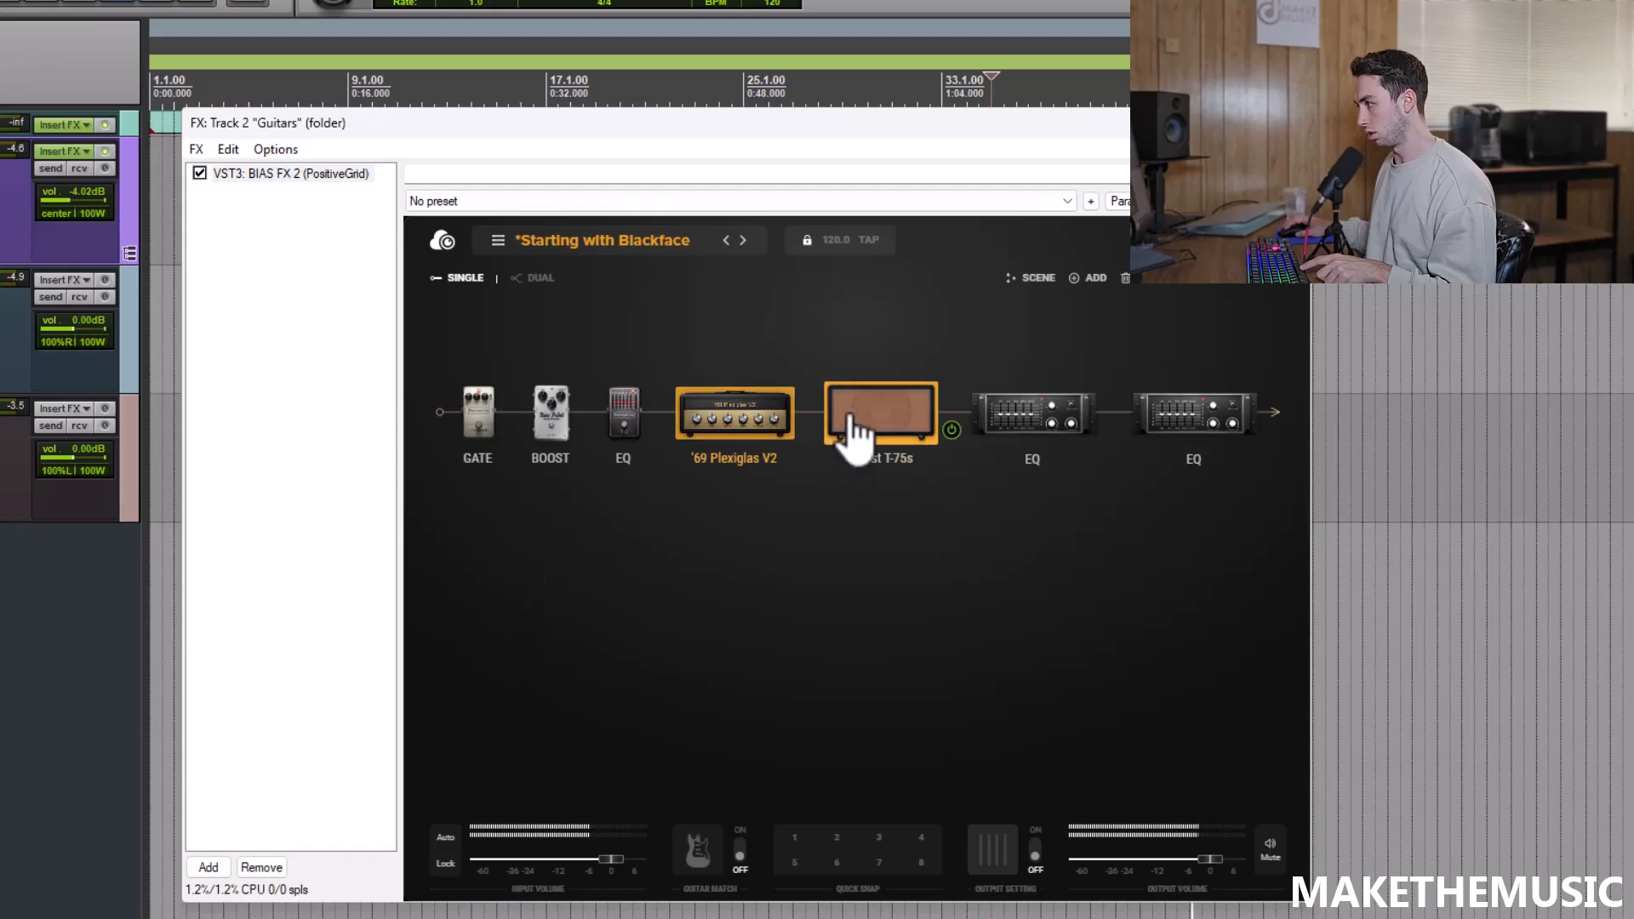
left_click(751, 419)
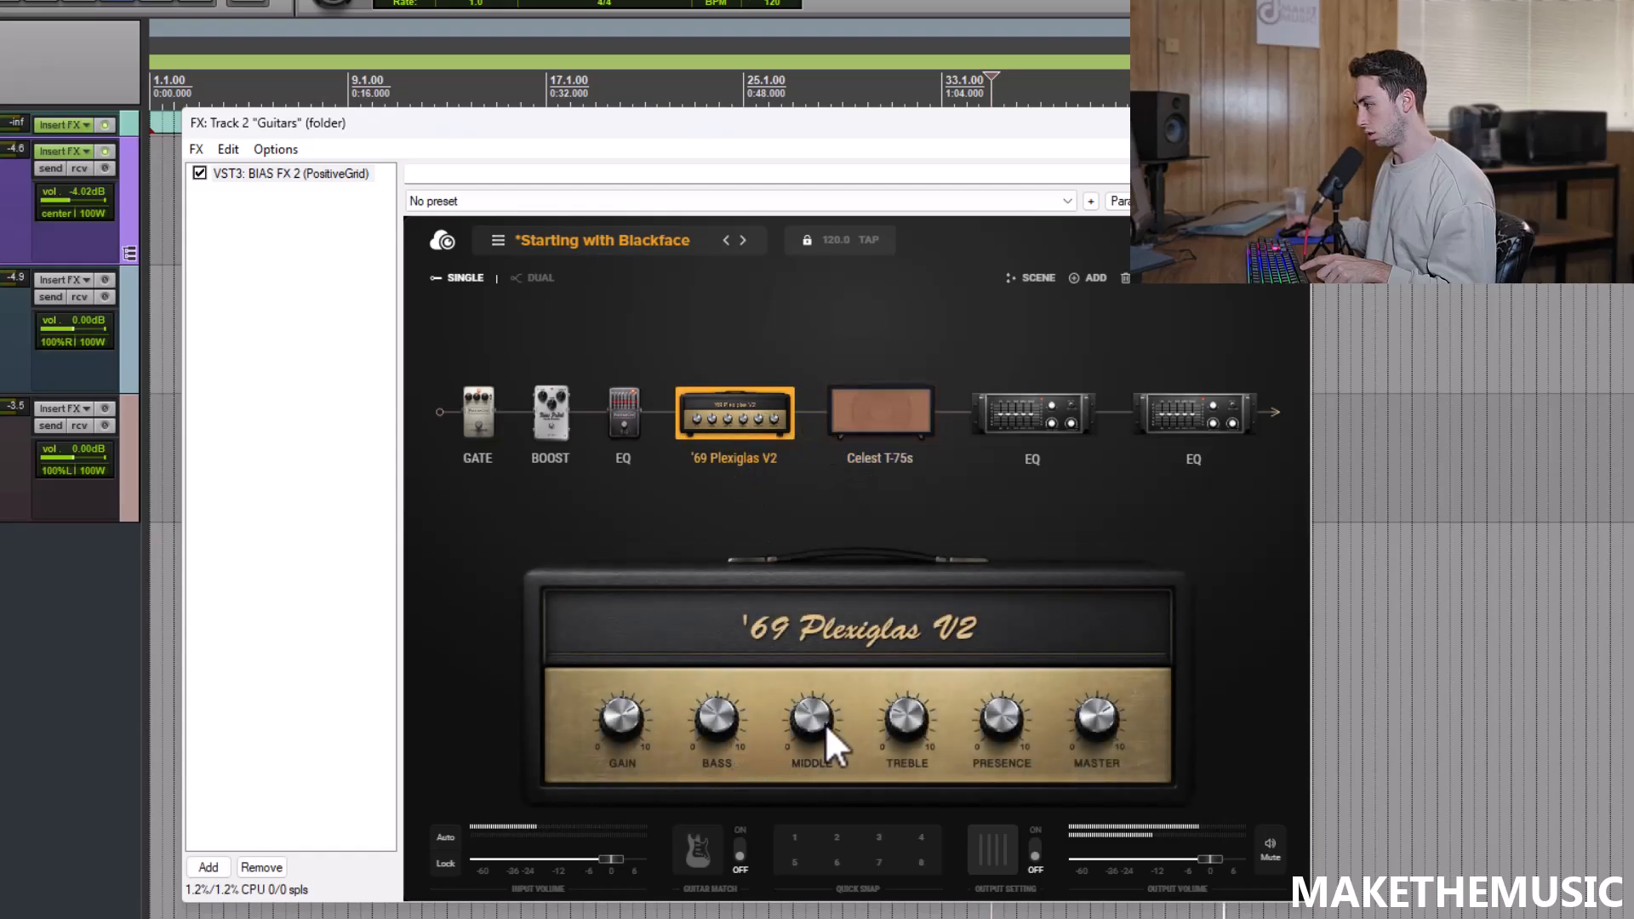
Raise the 8K band on the last rack EQ and set its high cut to 14750 Hz.
left_click(1171, 423)
left_click_drag(918, 681, 929, 674)
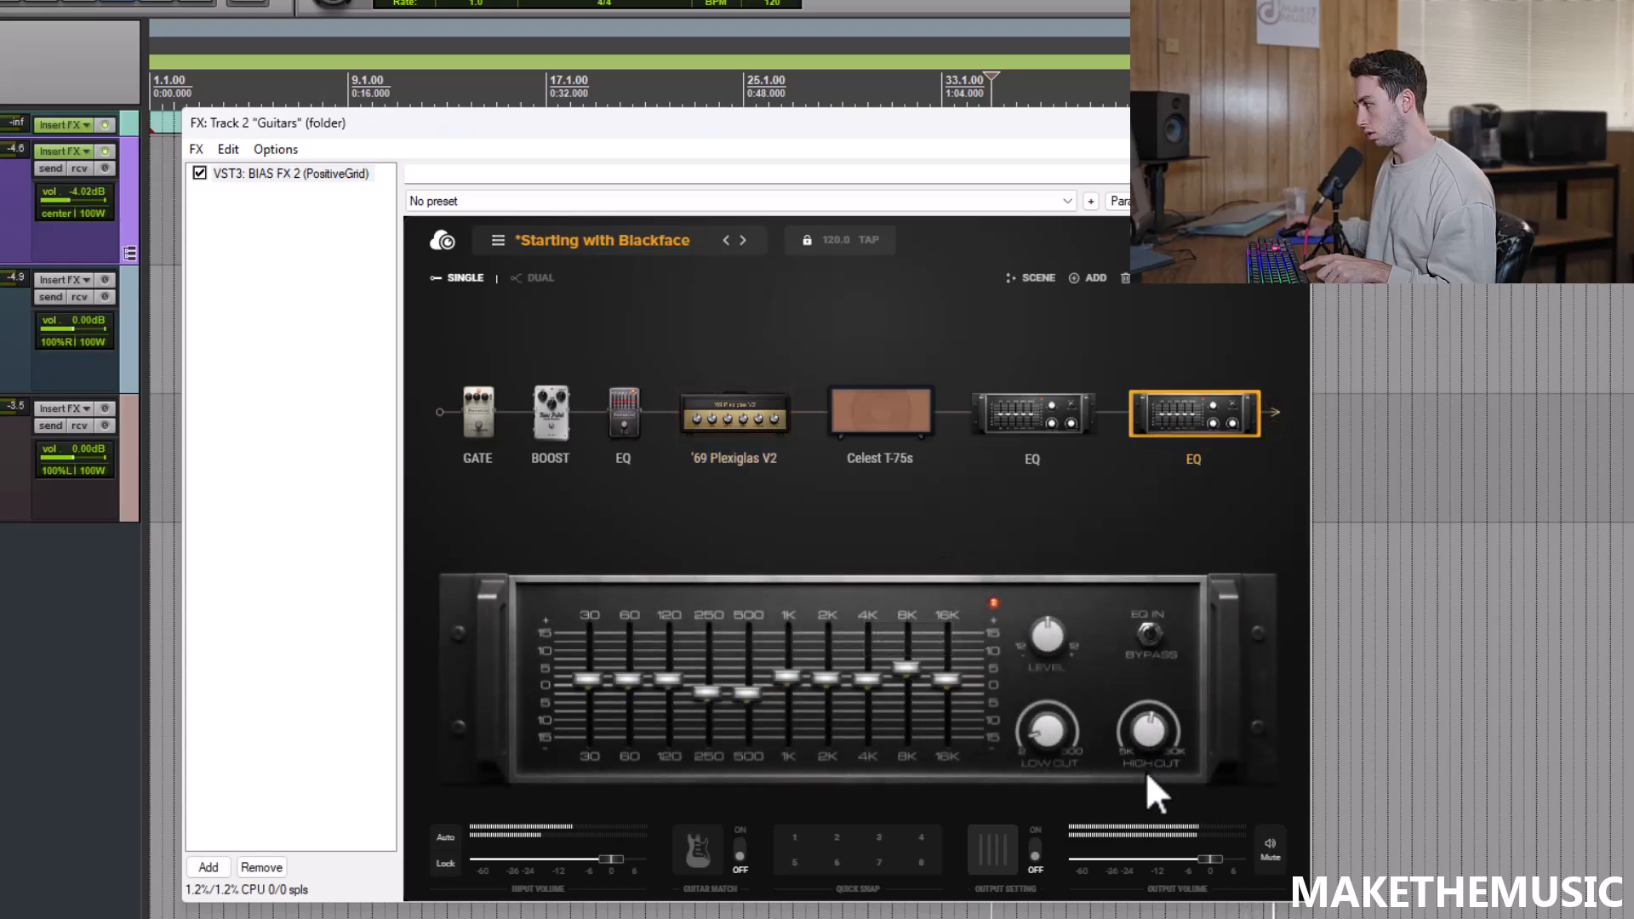
left_click_drag(1143, 748, 1112, 94)
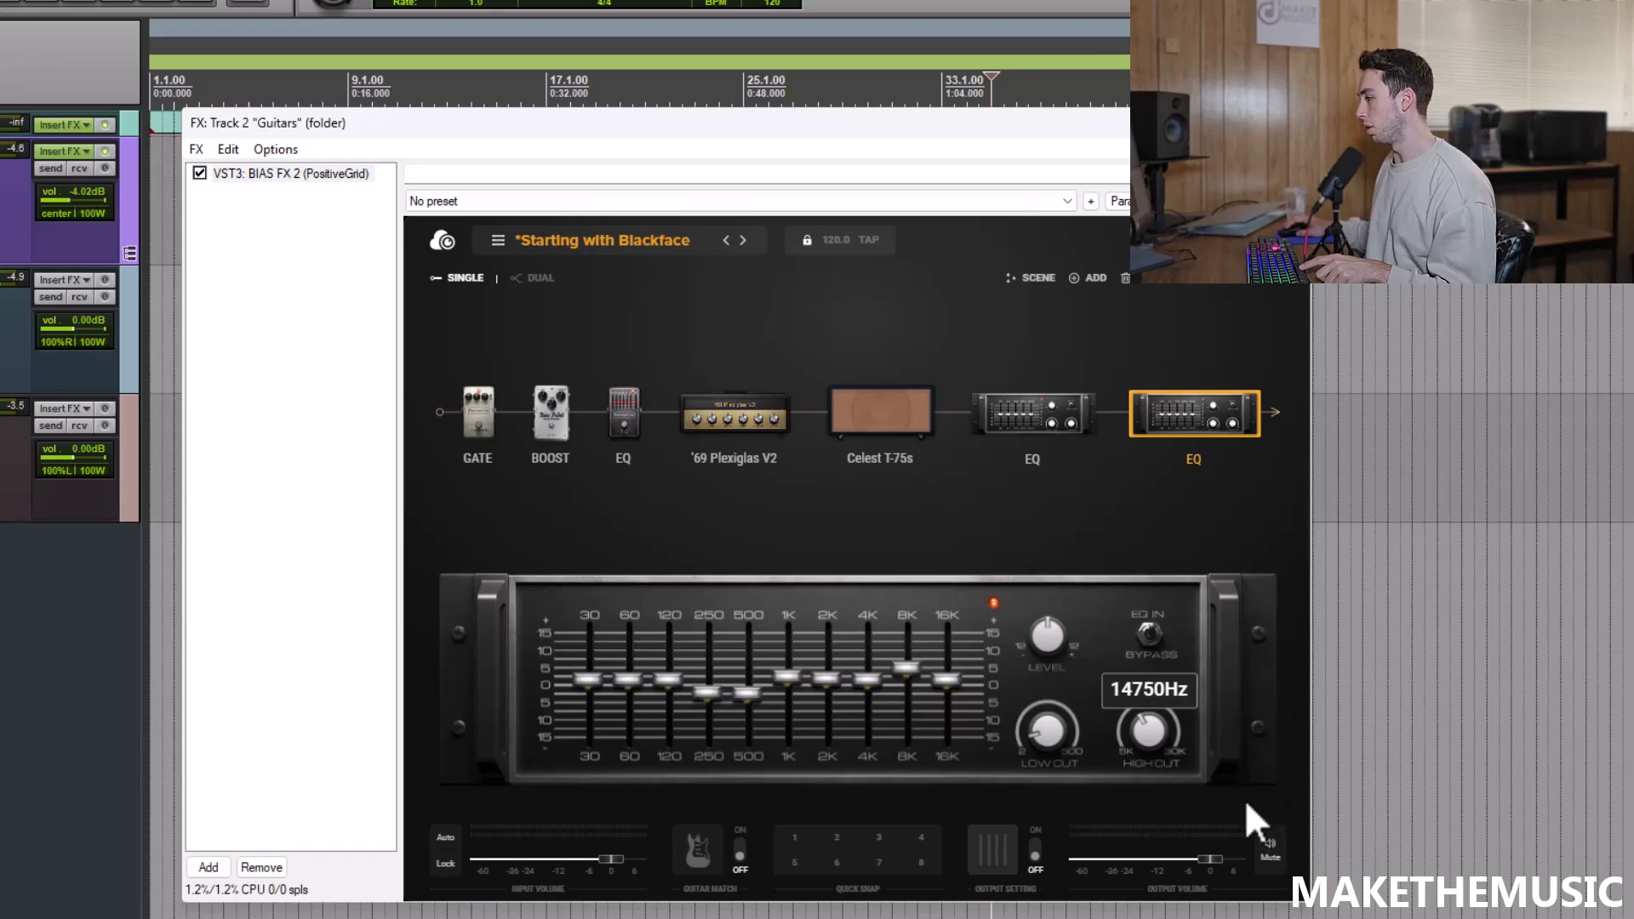
Fine-tune the high cut on the last rack EQ and set its 4K band to about -0.30 dB.
left_click_drag(1154, 743, 1152, 748)
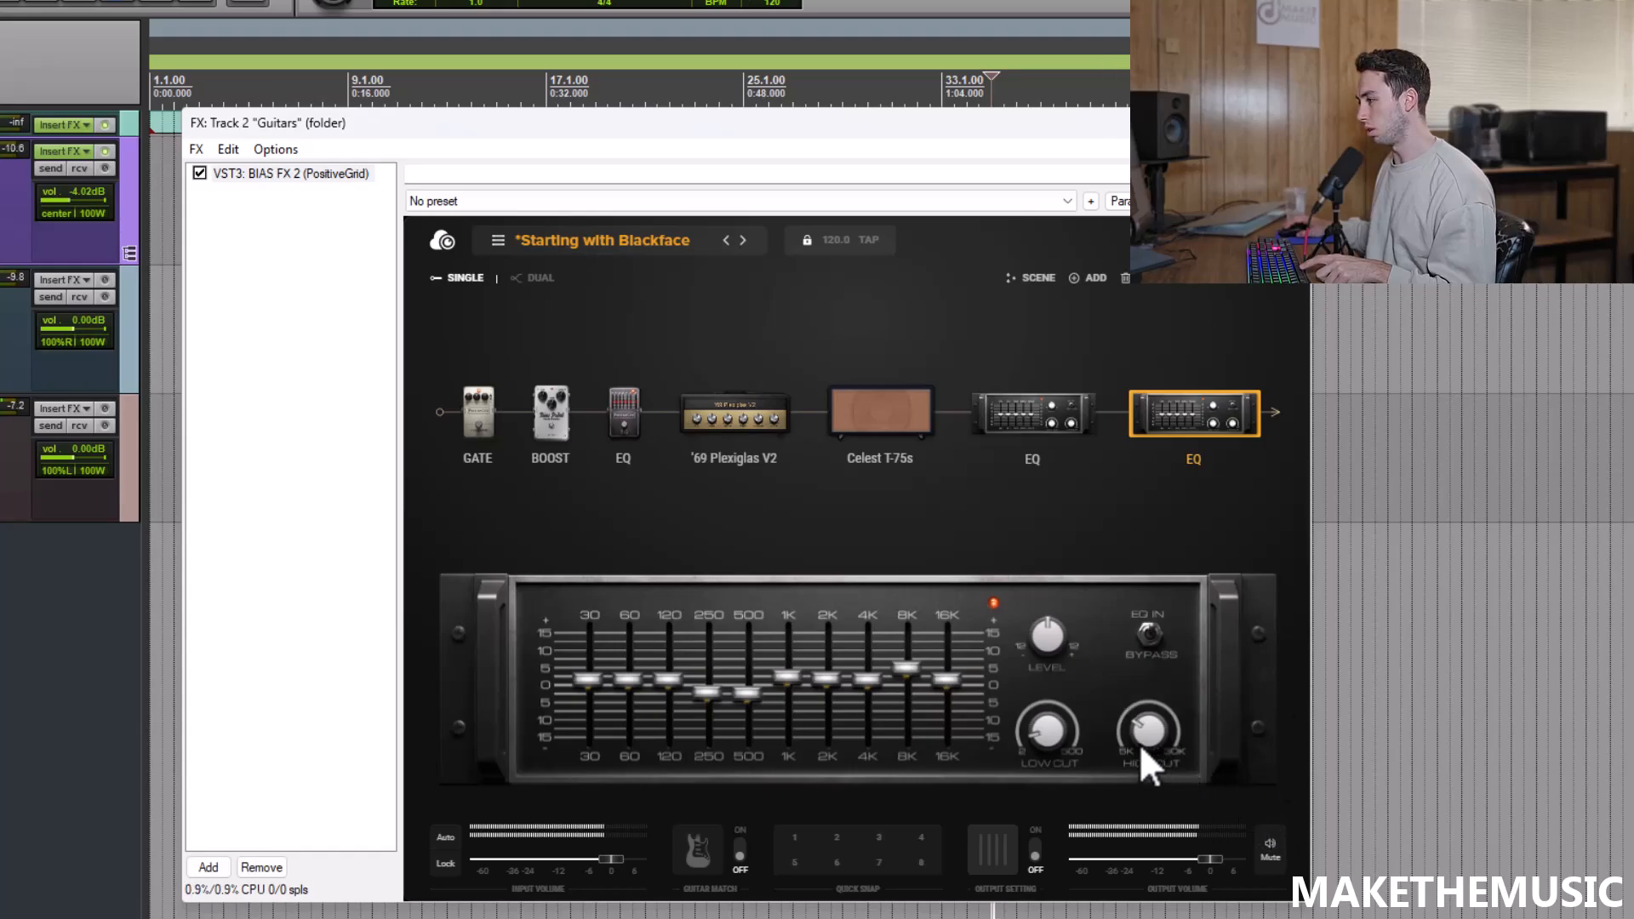
left_click_drag(870, 683, 870, 685)
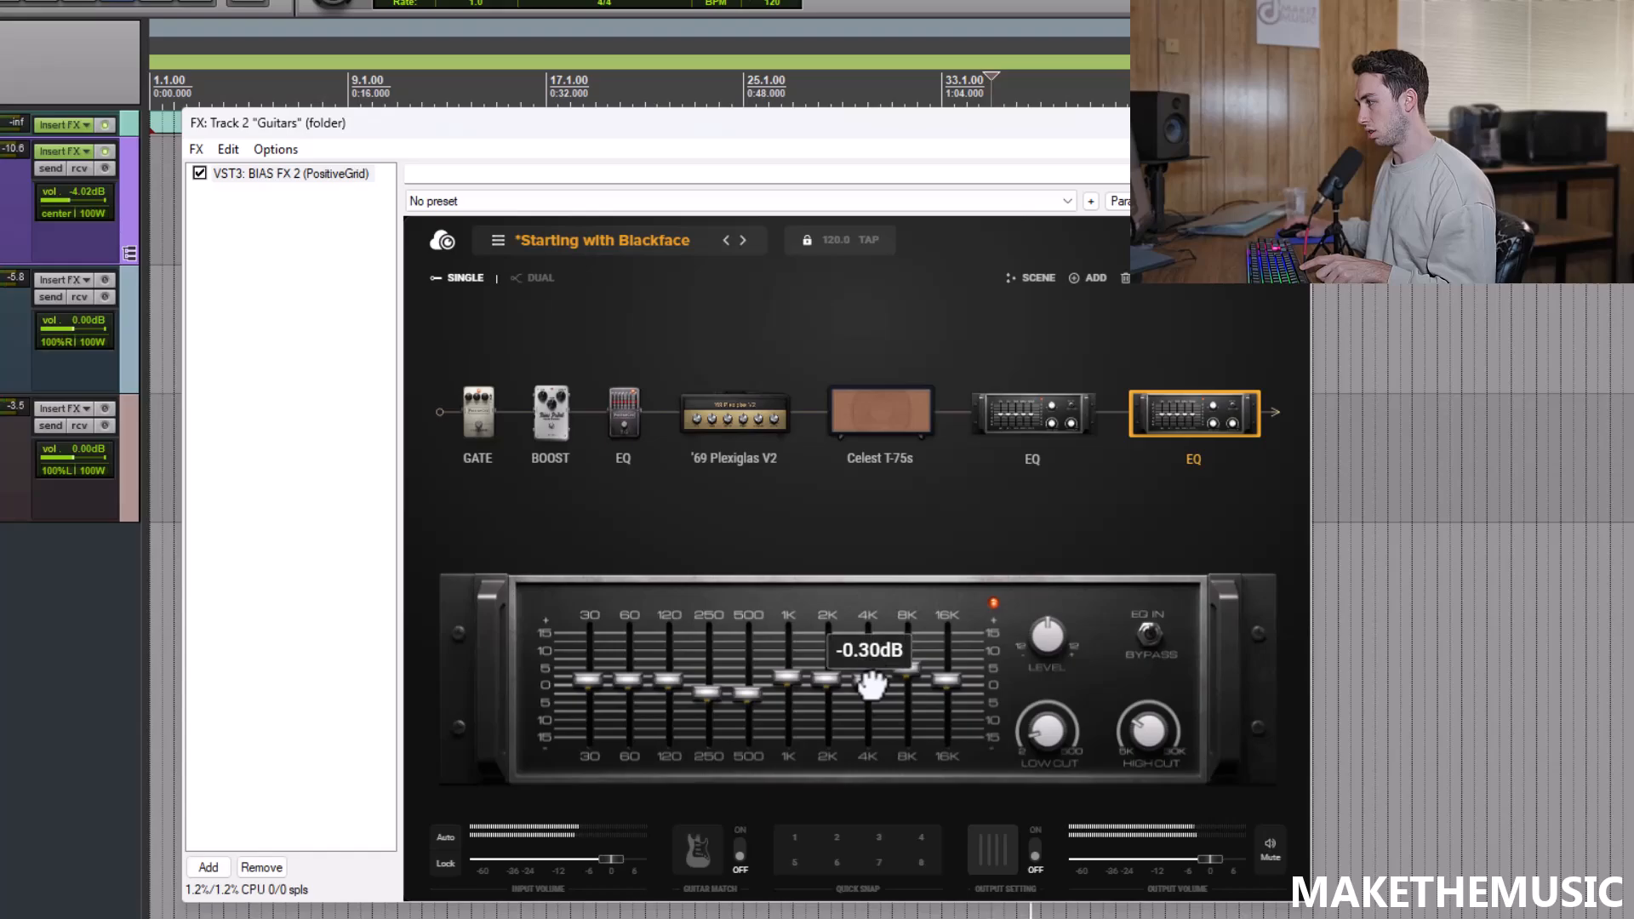
Set the treble knob of the '69 Plexiglas V2 amp to 3.4 while checking it against playback.
left_click(733, 421)
left_click_drag(924, 739, 921, 745)
key("space")
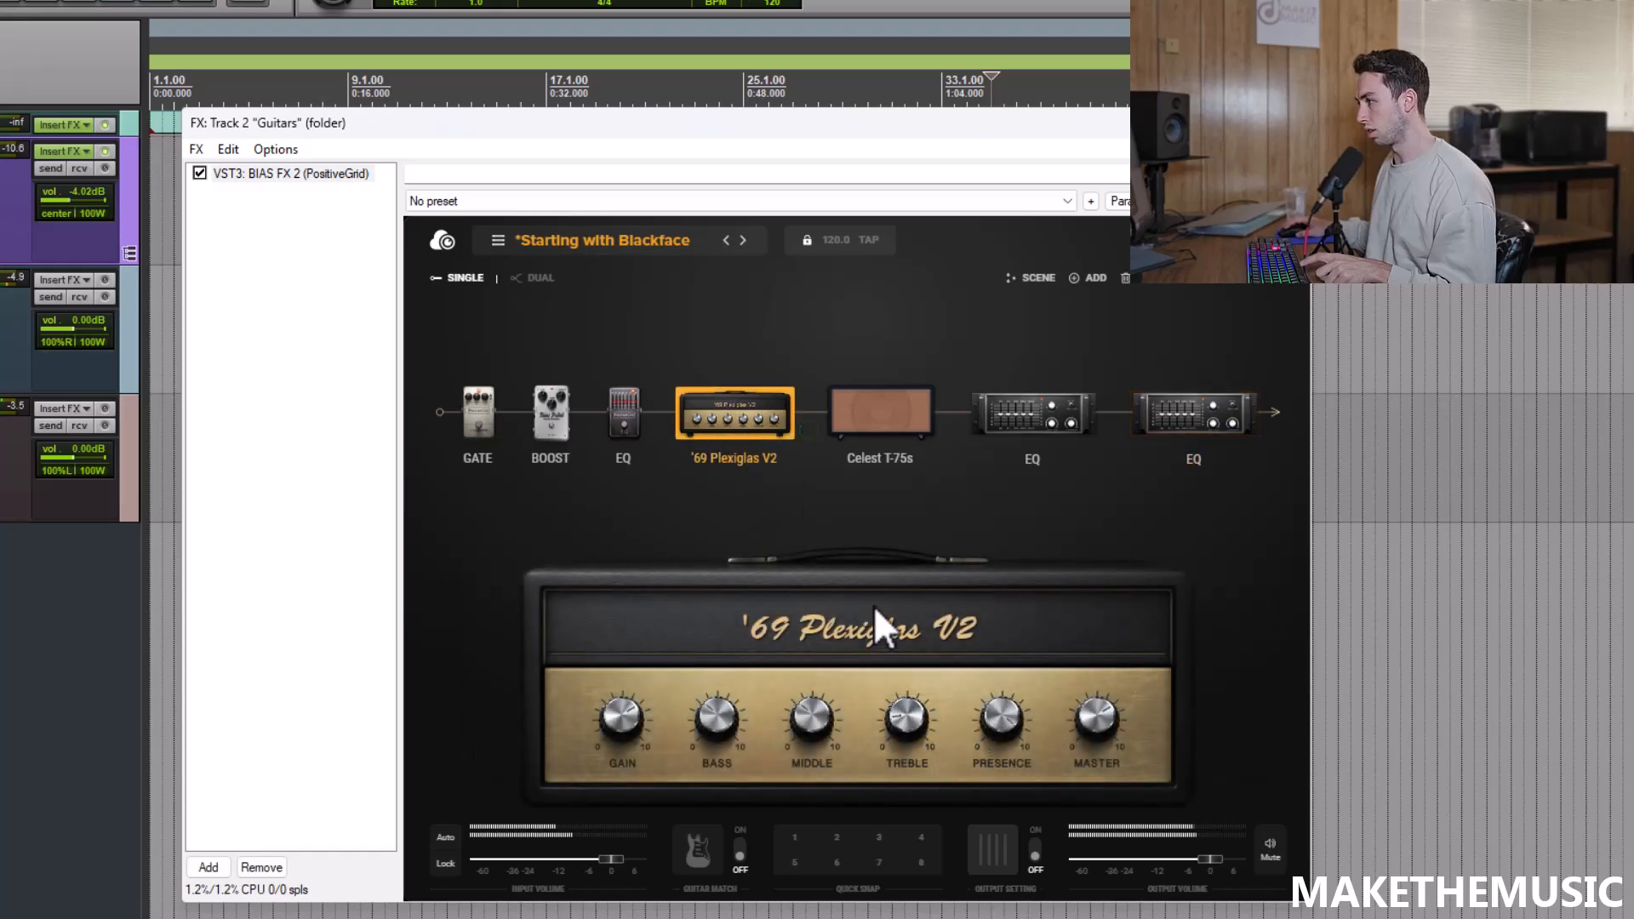
left_click(753, 918)
mouse_move(1166, 918)
left_click(1166, 868)
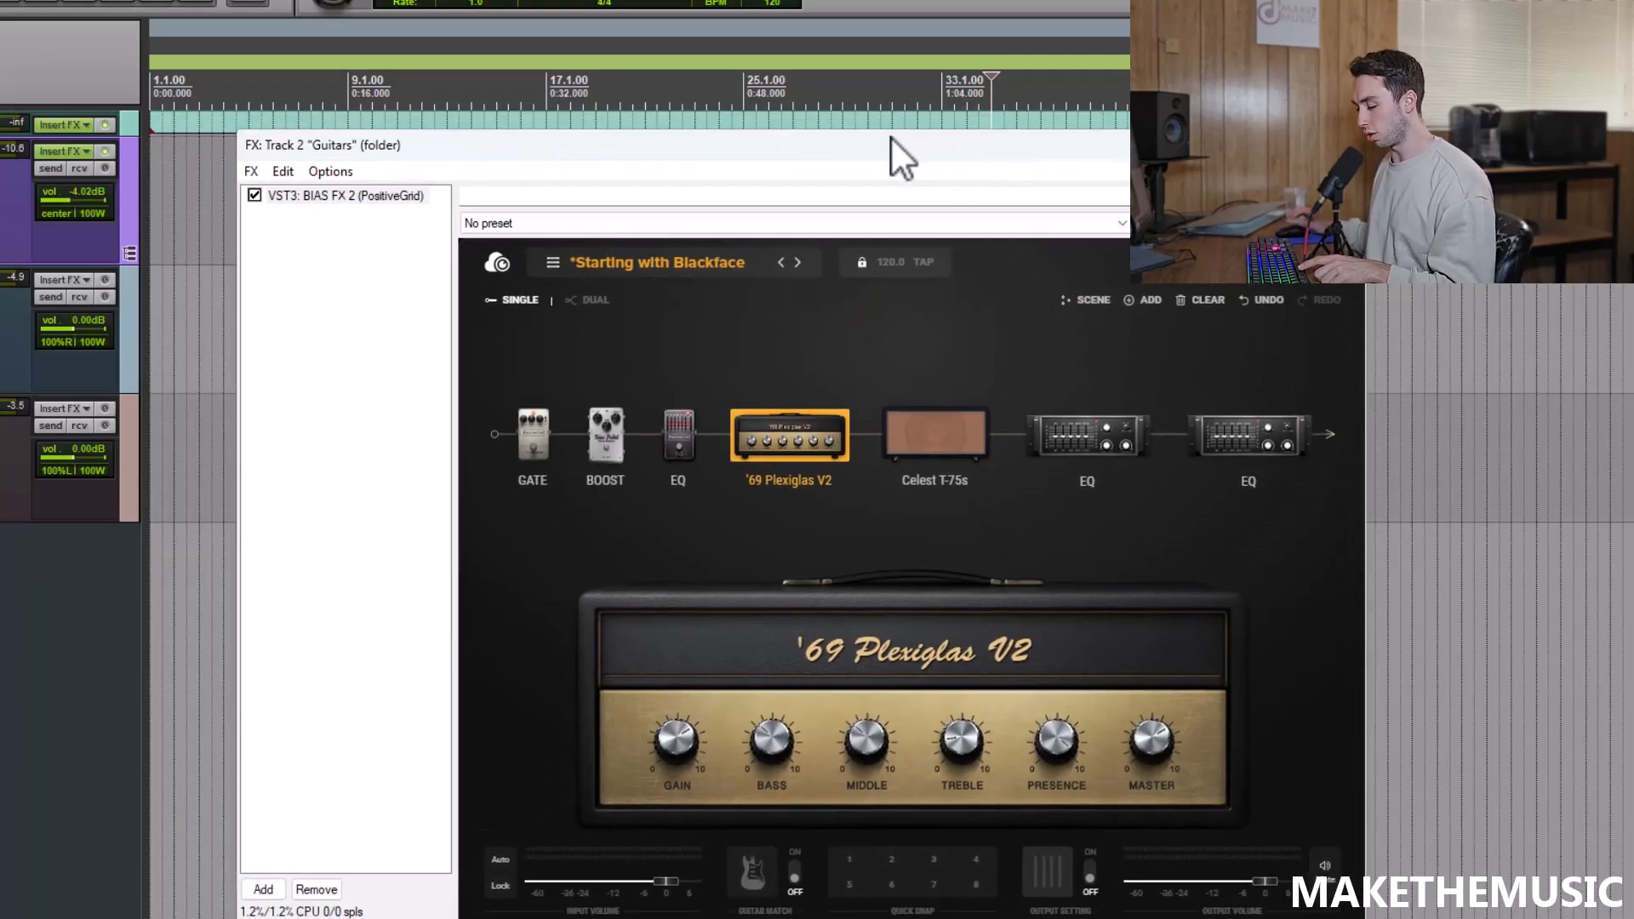
key("space")
left_click_drag(952, 722, 953, 715)
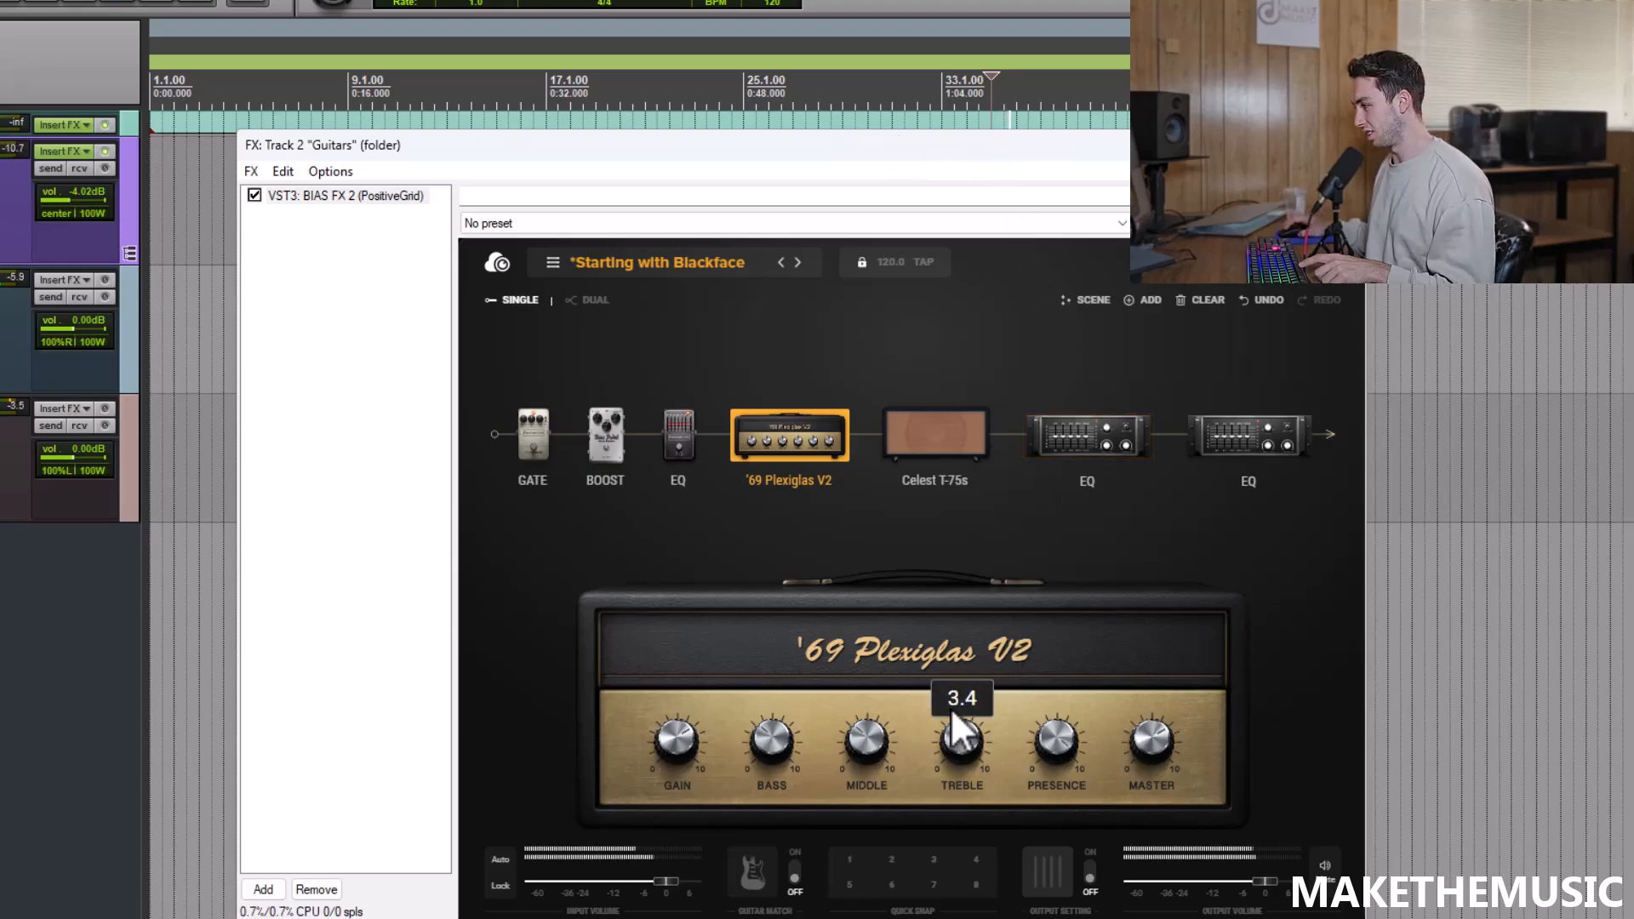
Set the boost pedal's tone knob to 1.8 and raise its distortion knob to just below the midpoint.
left_click(607, 443)
left_click_drag(902, 695, 899, 719)
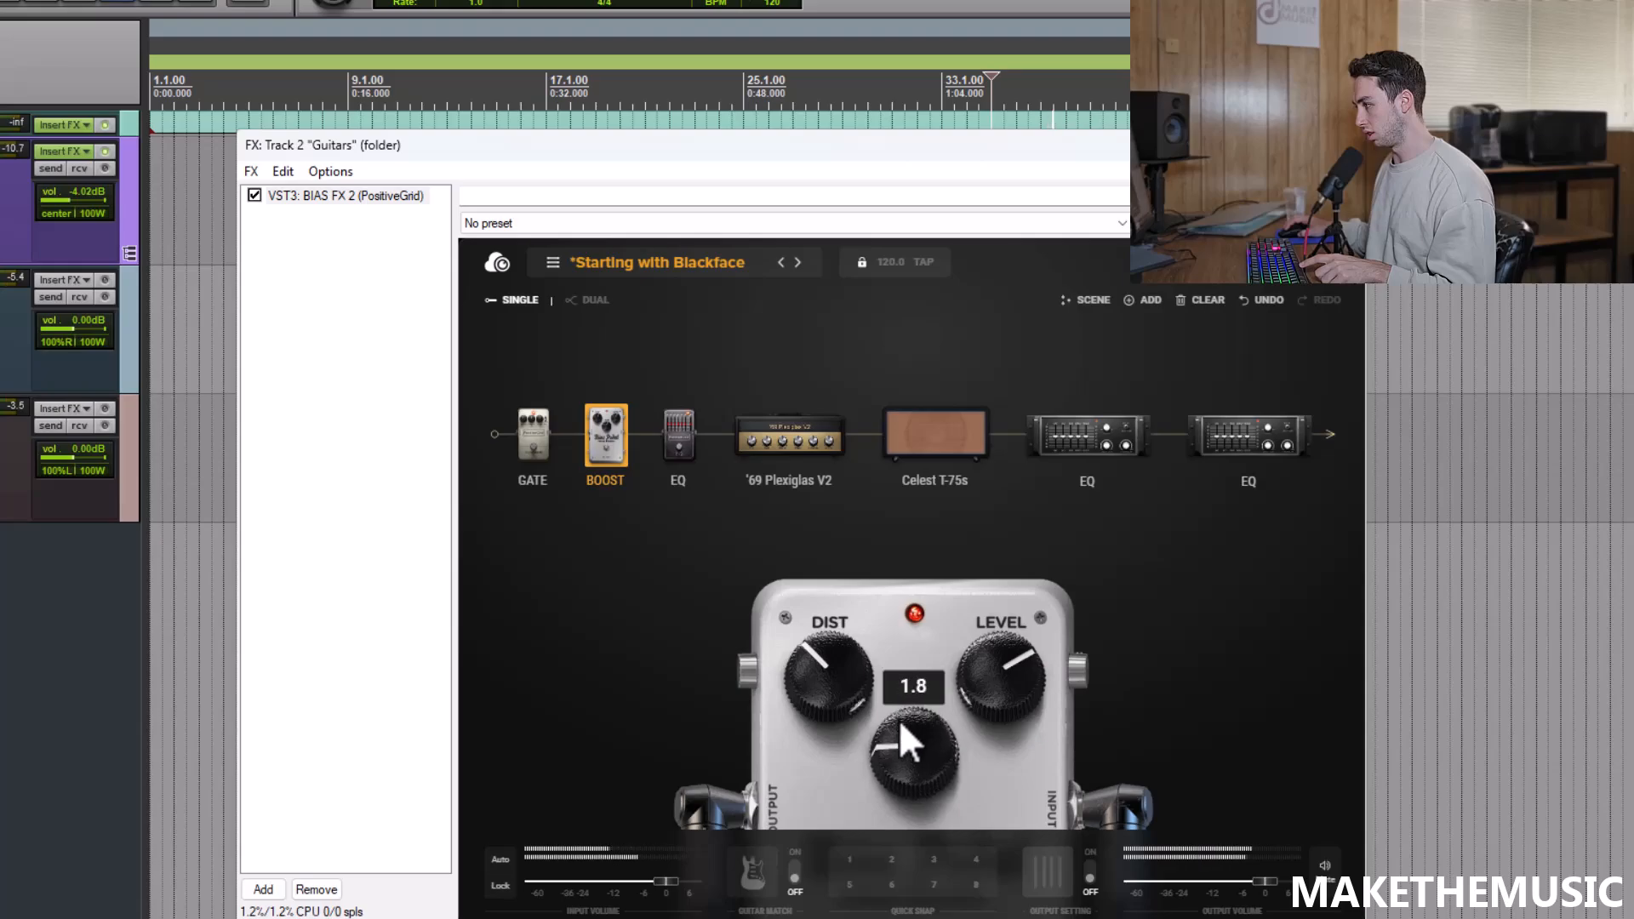
left_click_drag(860, 665, 865, 641)
Set the amp's bass knob to 3.8 and nudge mic 1 on the Celest T-75s cabinet.
left_click(793, 445)
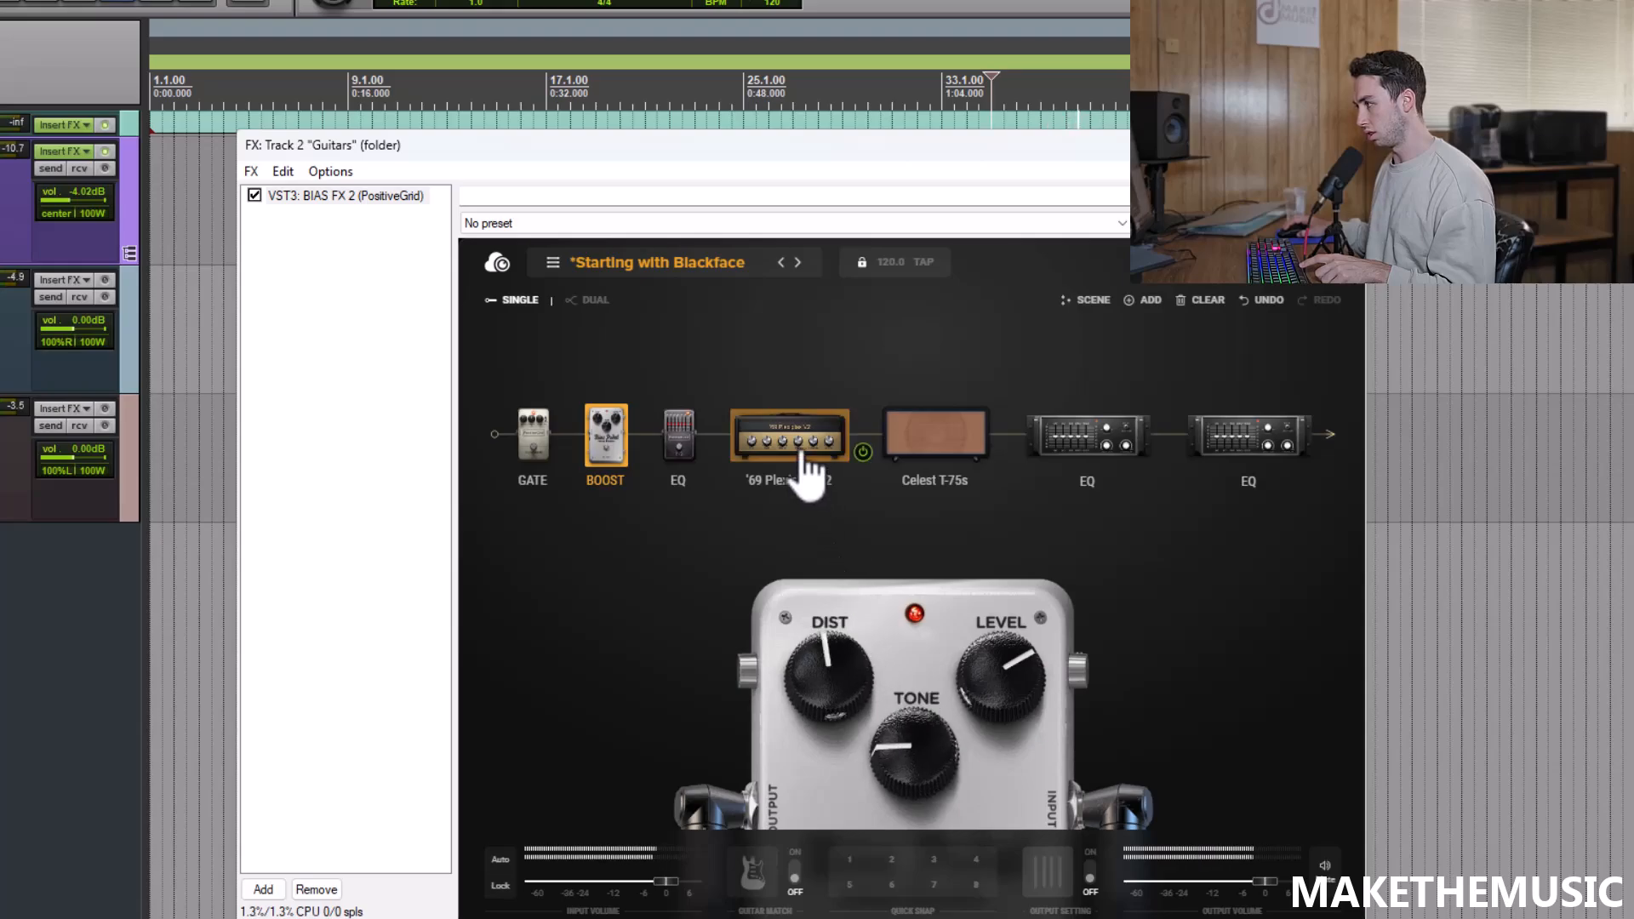
left_click_drag(865, 756, 780, 740)
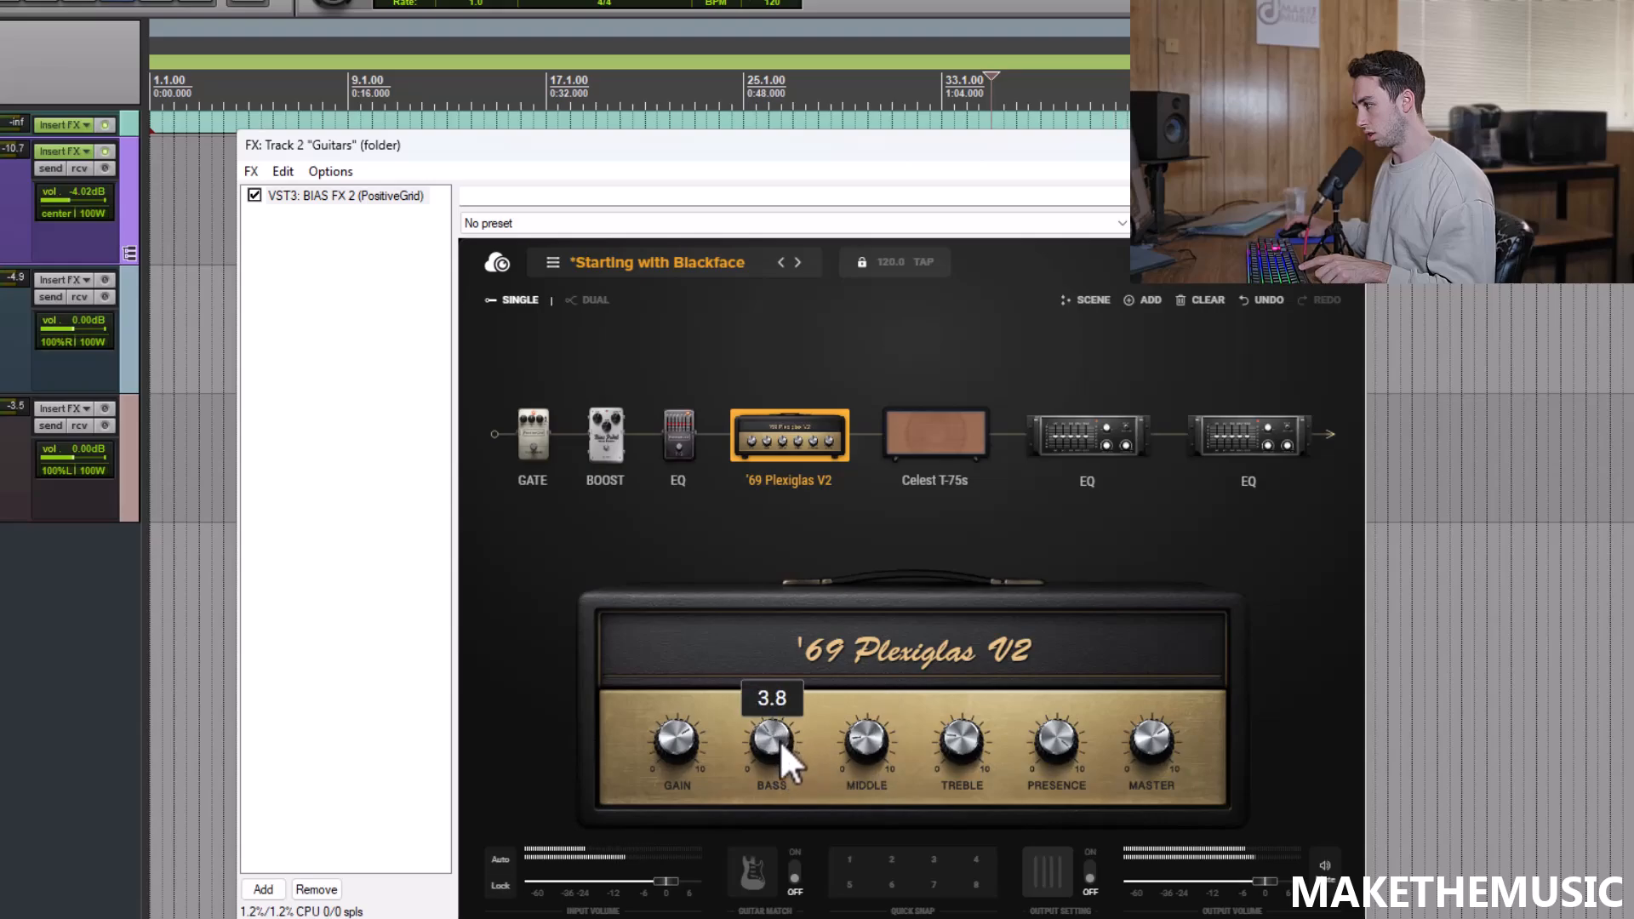
left_click(948, 464)
left_click_drag(1115, 736, 1113, 740)
left_click(1089, 432)
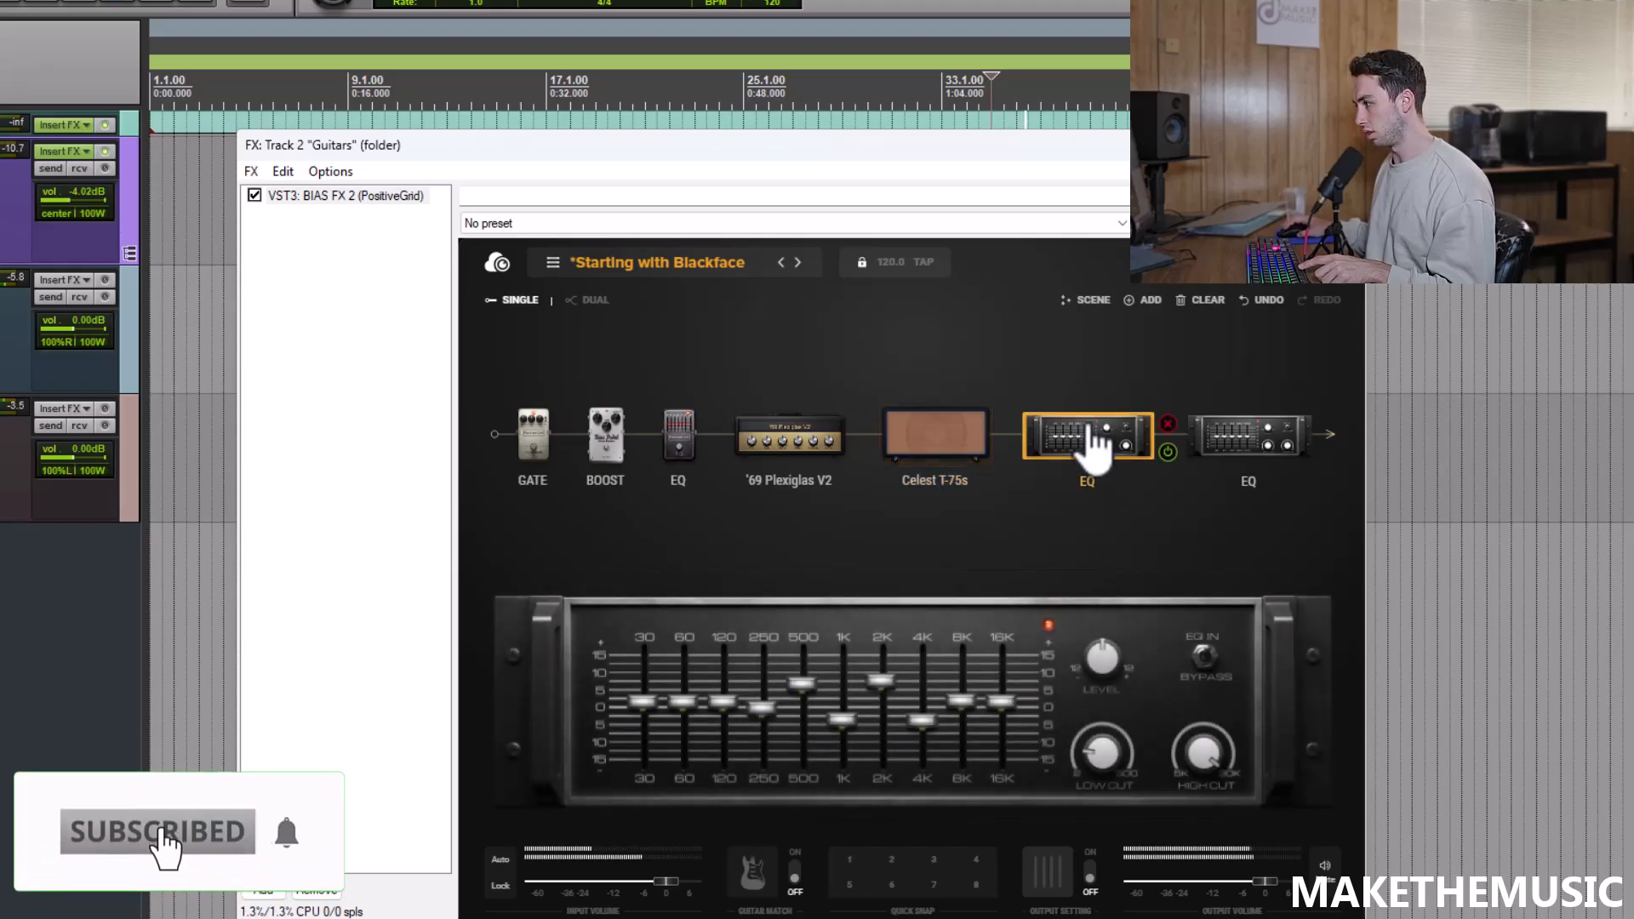
Close the effects window and play the guitar tracks from just after bar 9.
left_click(1345, 145)
key("space")
left_click(374, 593)
scroll(374, 593, "up", 4)
left_click(749, 549)
key("space")
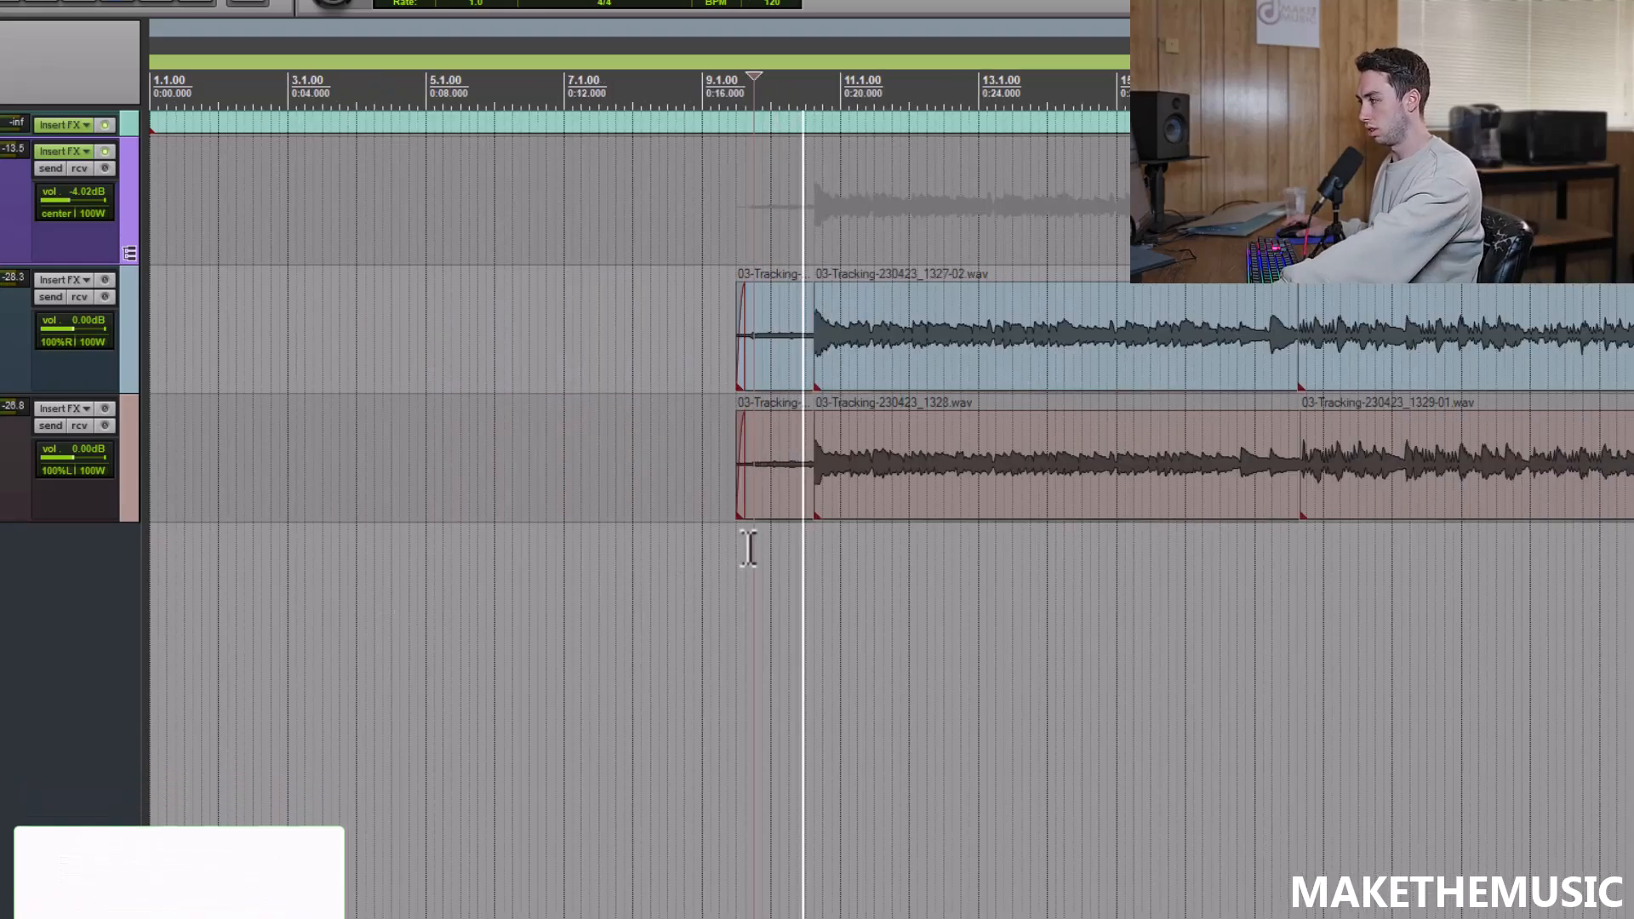
On the Guitars folder's last rack EQ, raise the 4K band, trim the 16K band slightly and set the high cut to 11750 Hz.
left_click(59, 150)
left_click(1213, 460)
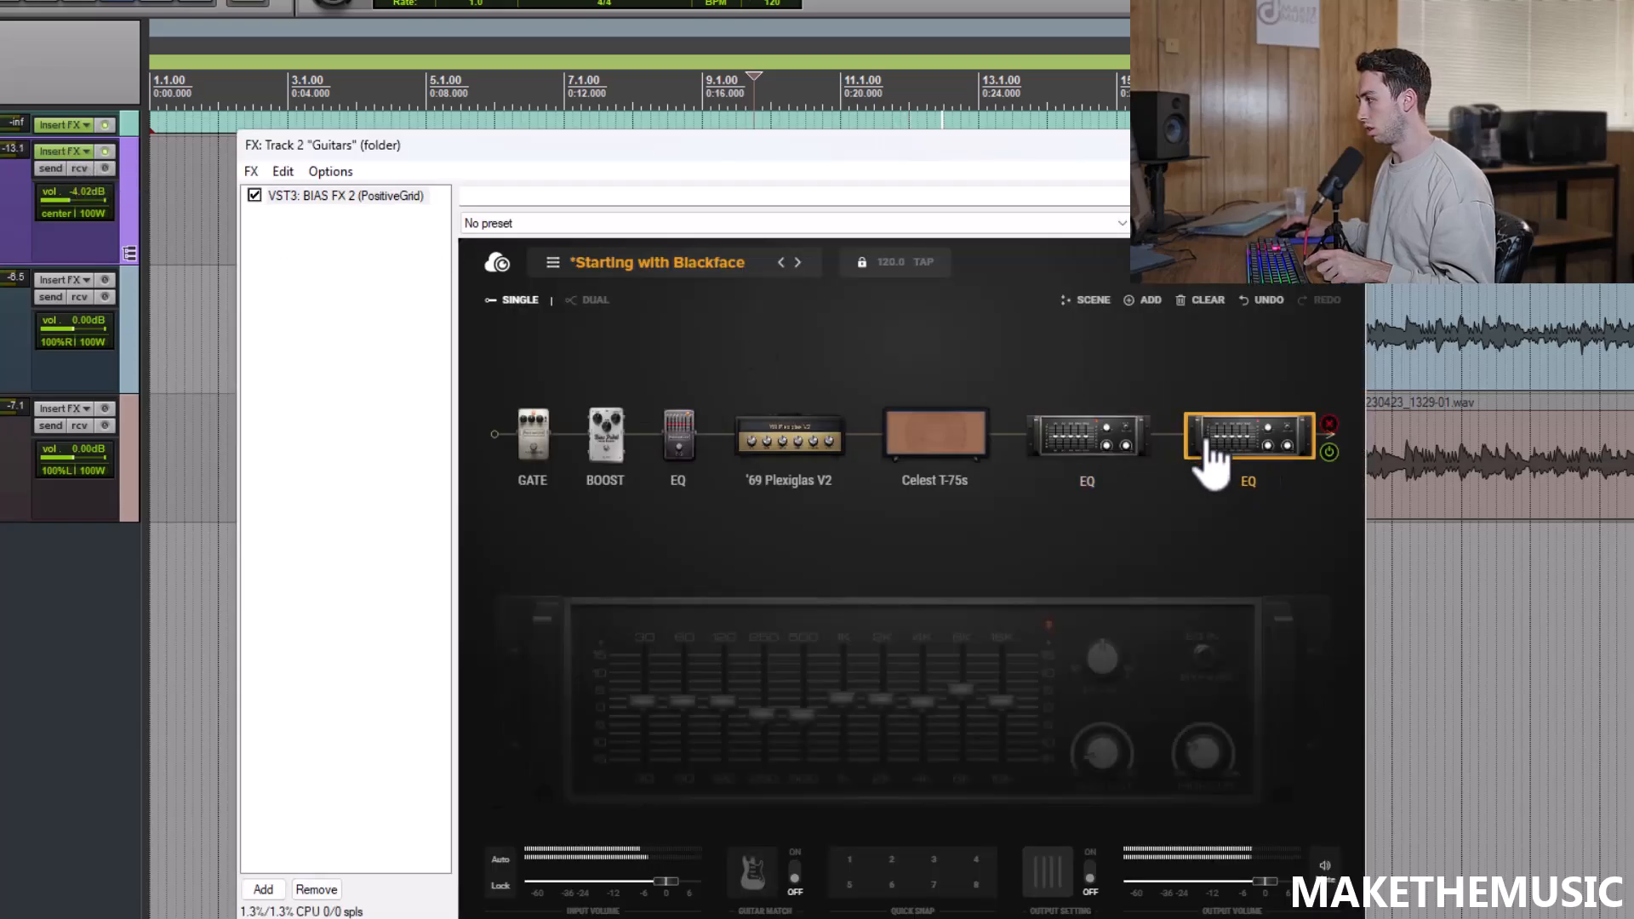
mouse_move(998, 707)
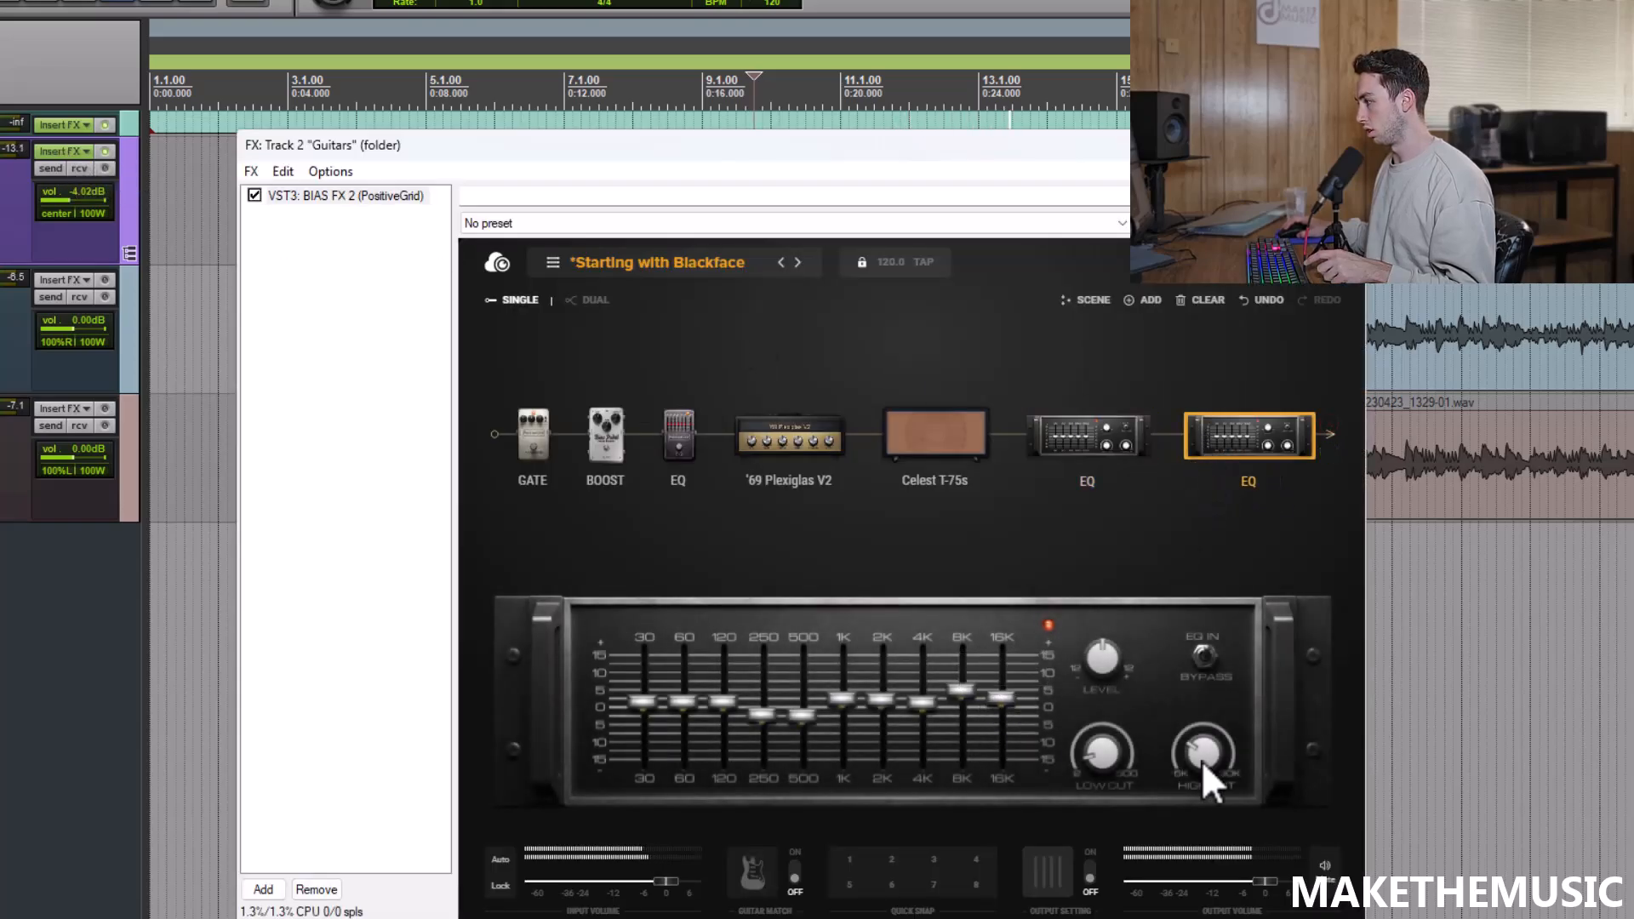
left_click_drag(1002, 705, 1004, 682)
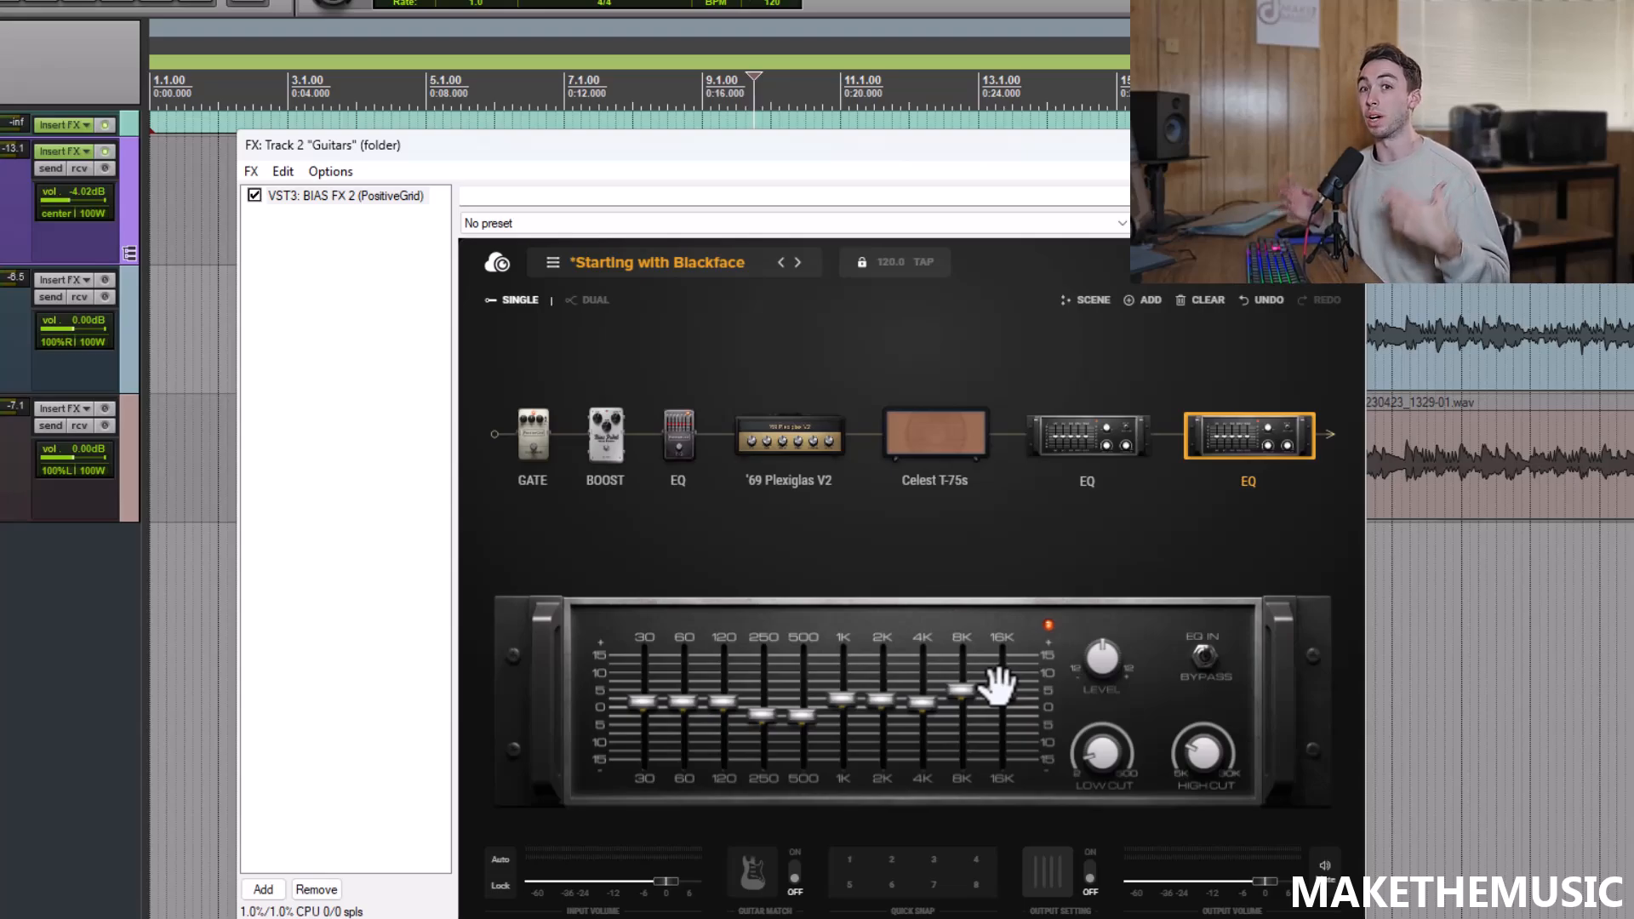
key("space")
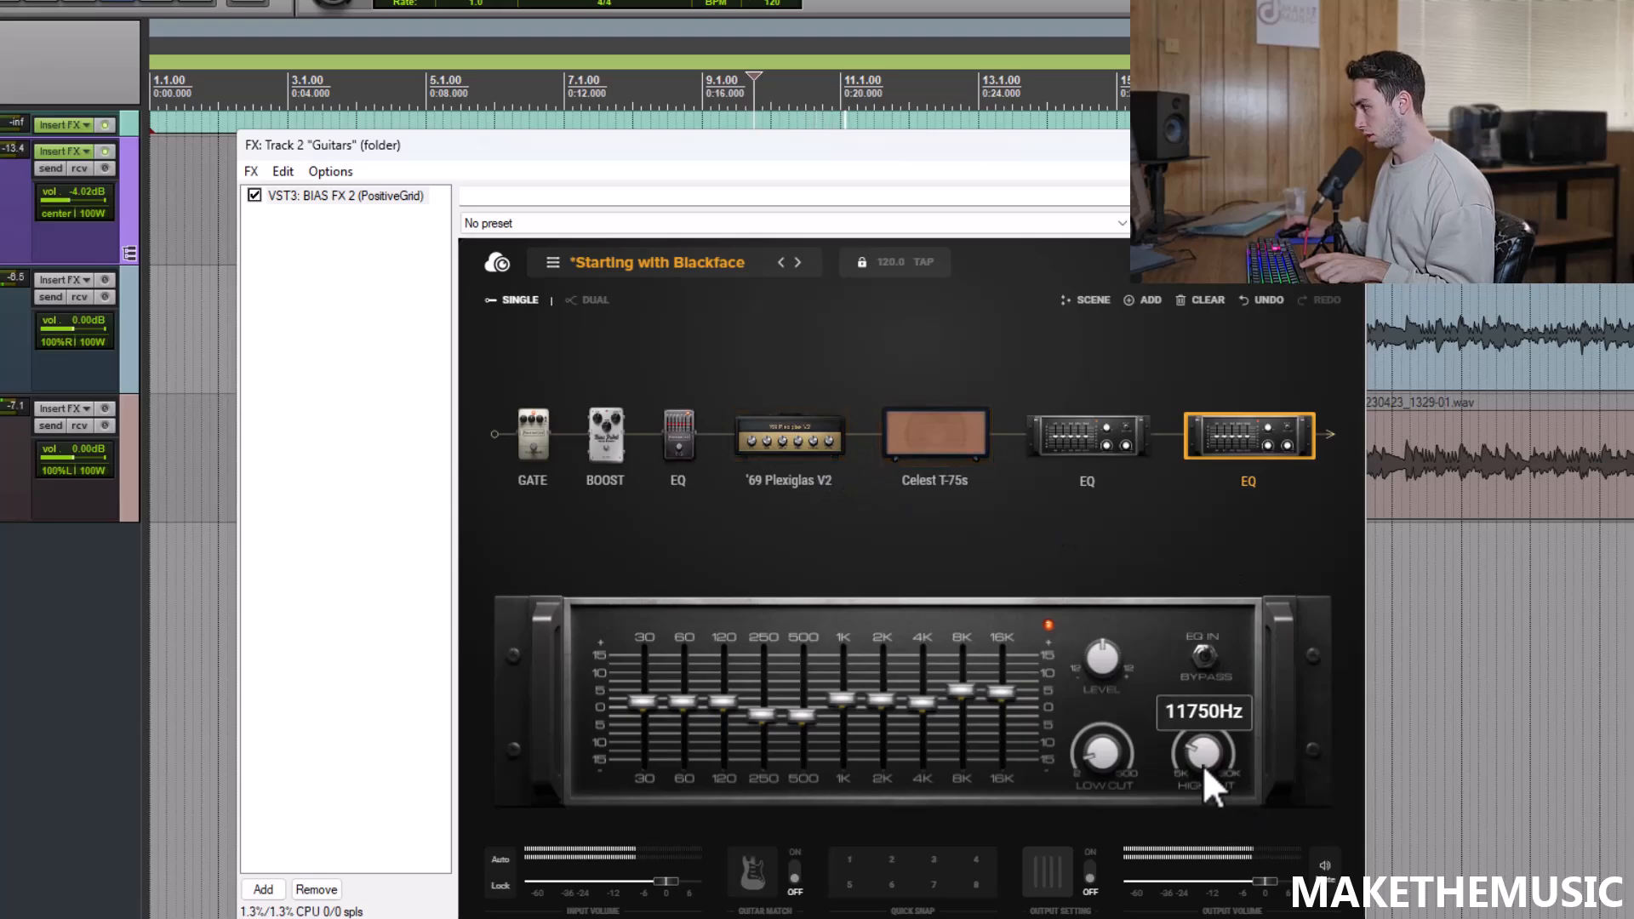
mouse_move(926, 710)
left_click_drag(926, 710, 934, 698)
mouse_move(970, 700)
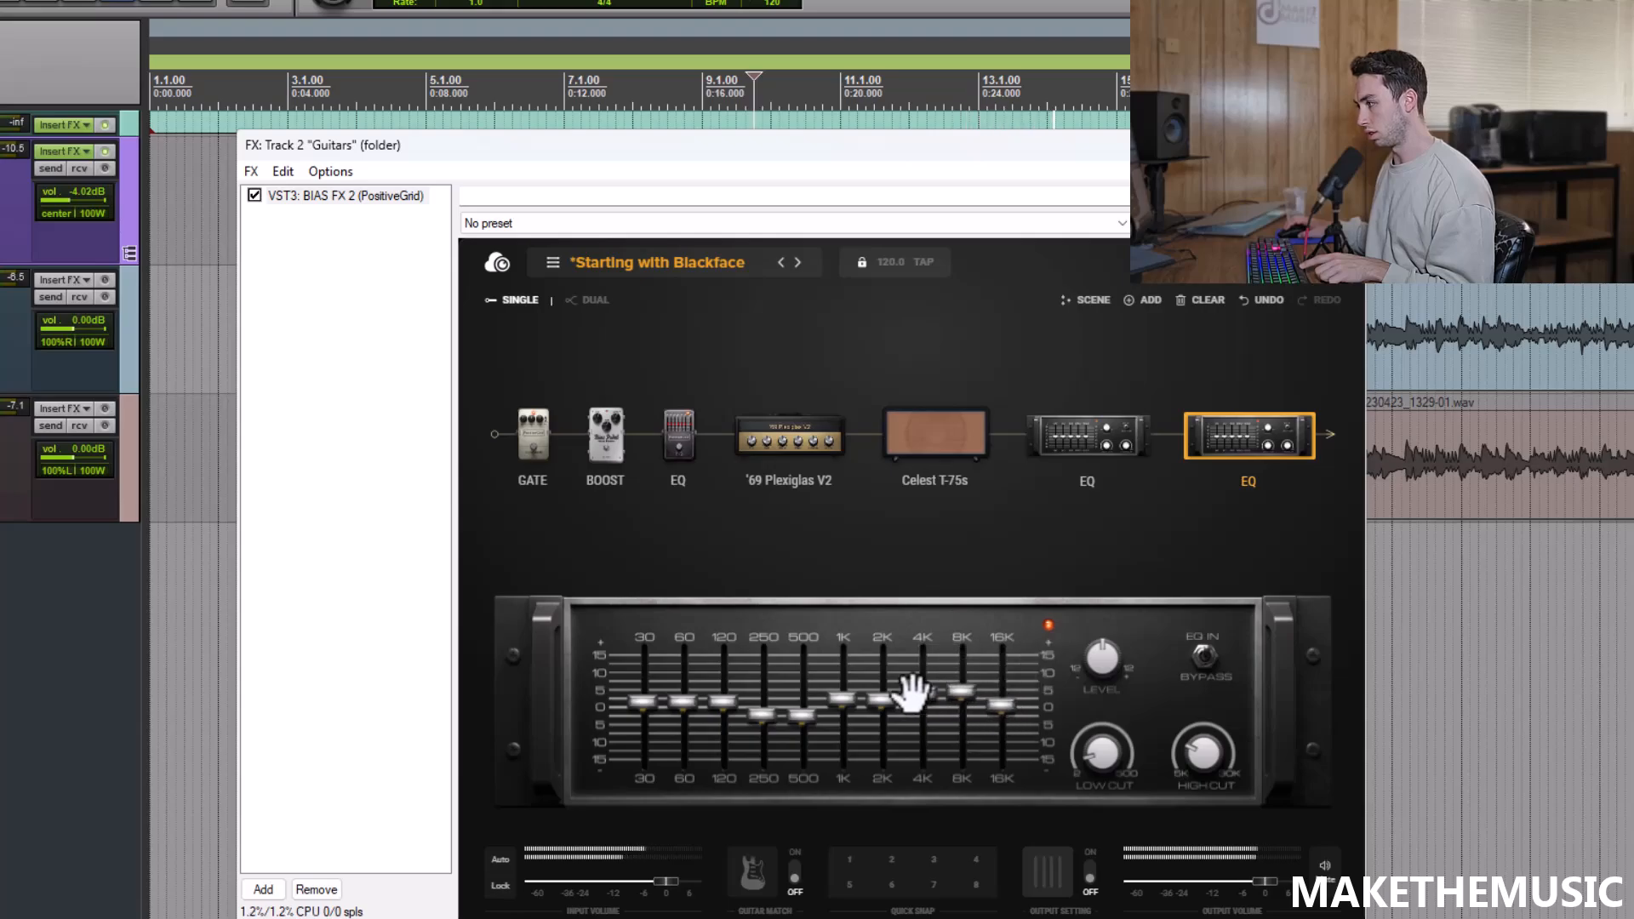
Compare the tone with the EQ pedal bypassed and slightly raise the 8K band on the first rack EQ.
left_click(784, 446)
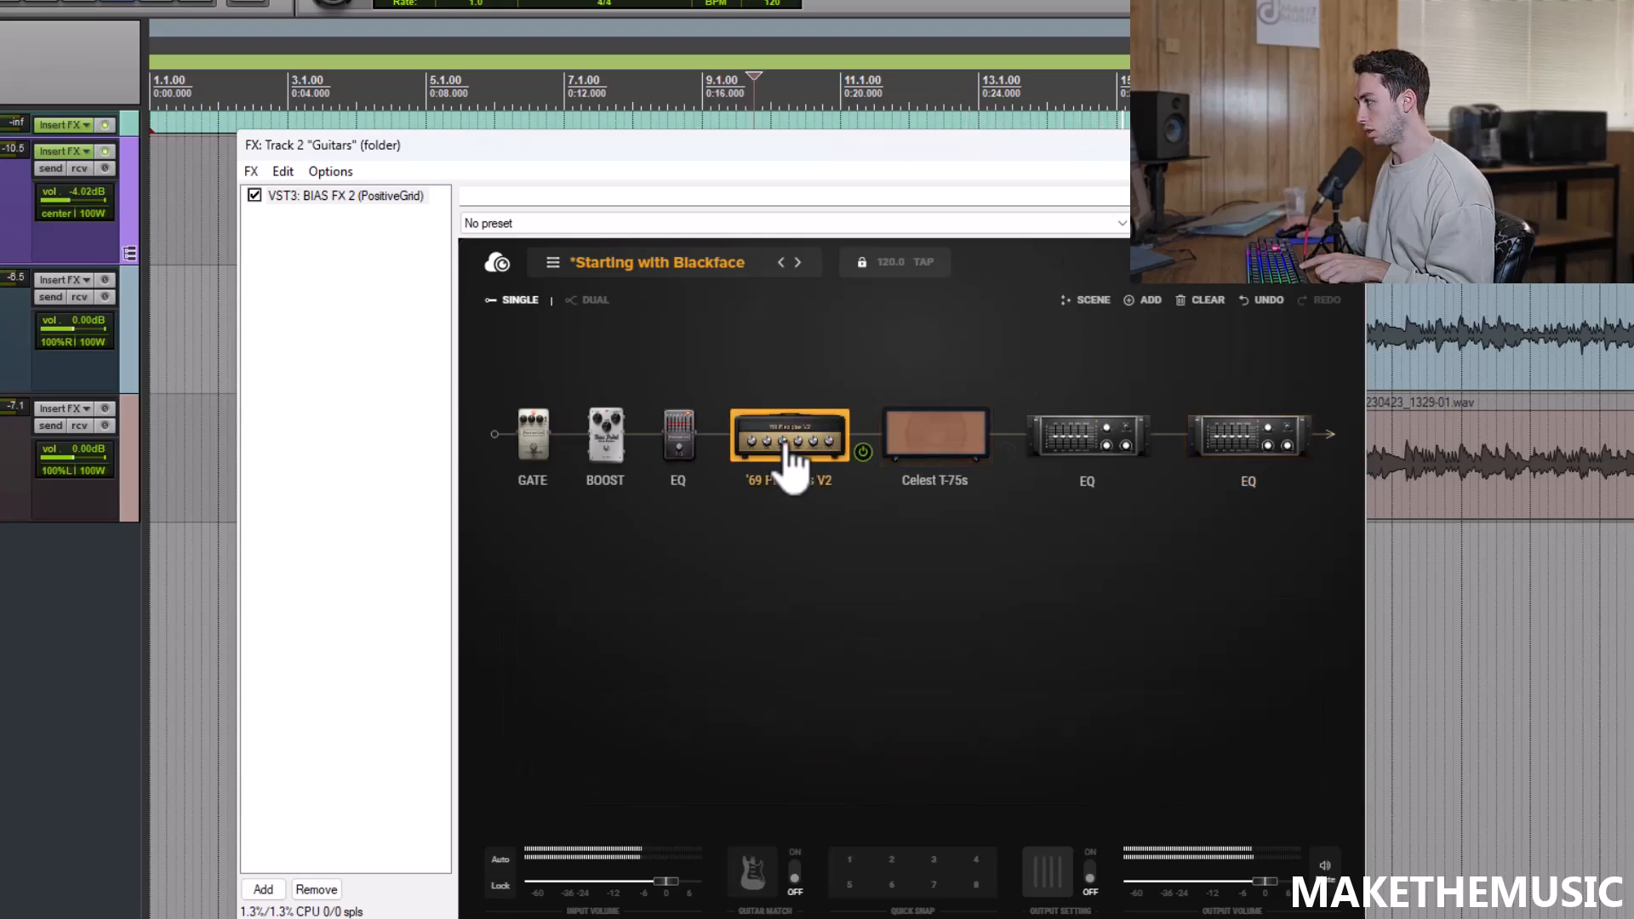
left_click(1066, 451)
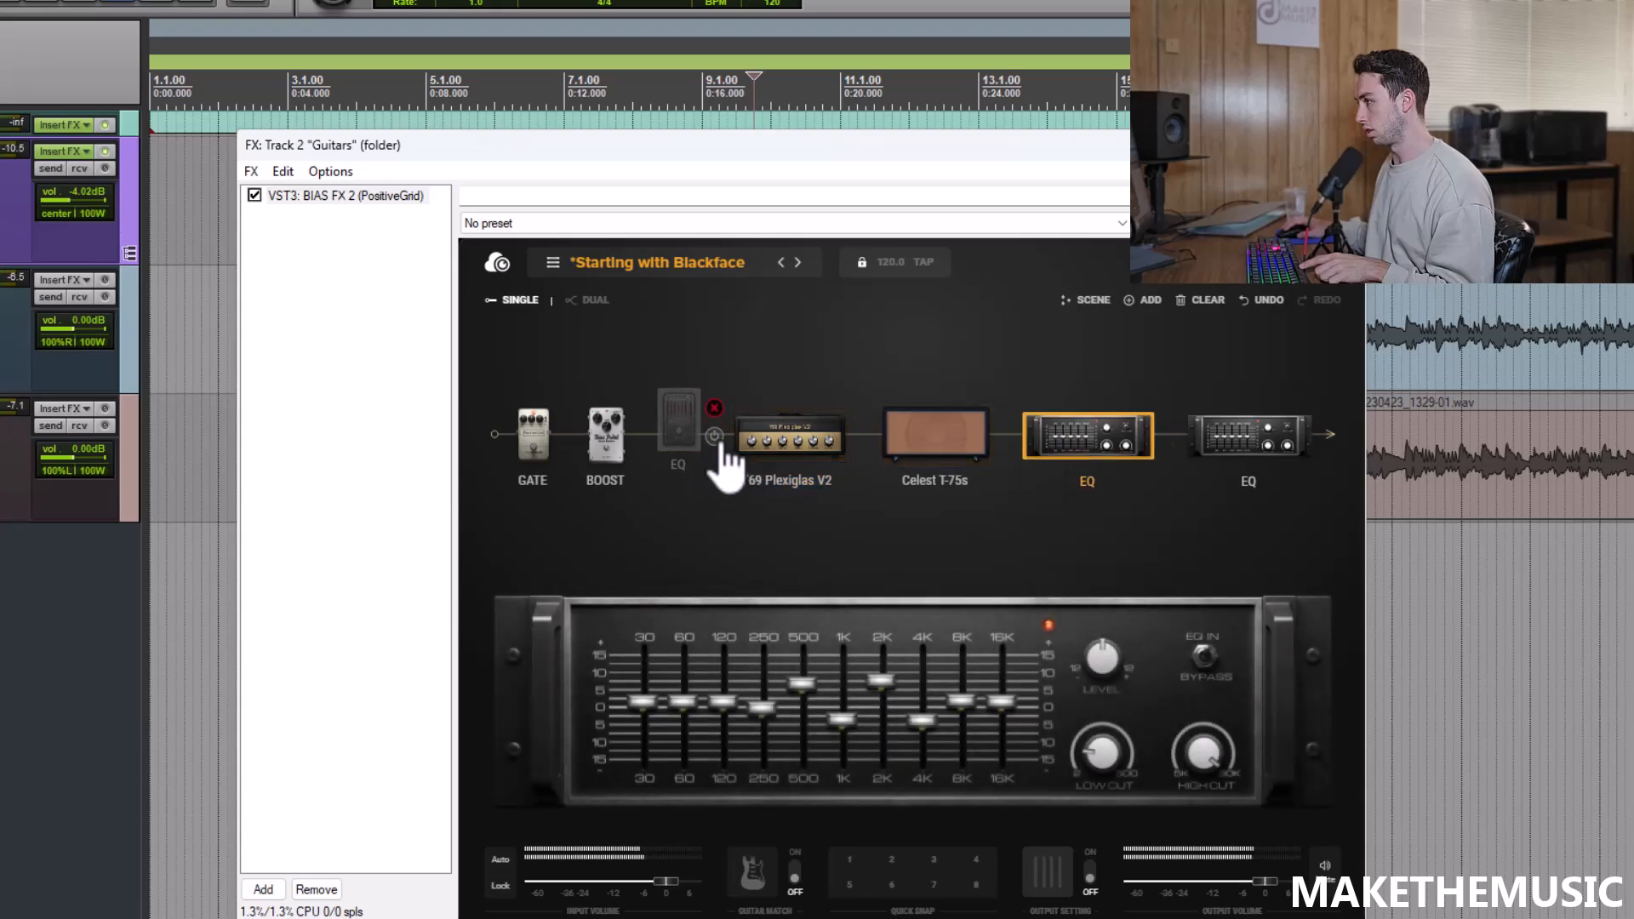
left_click(1347, 145)
scroll(988, 233, "down", 2)
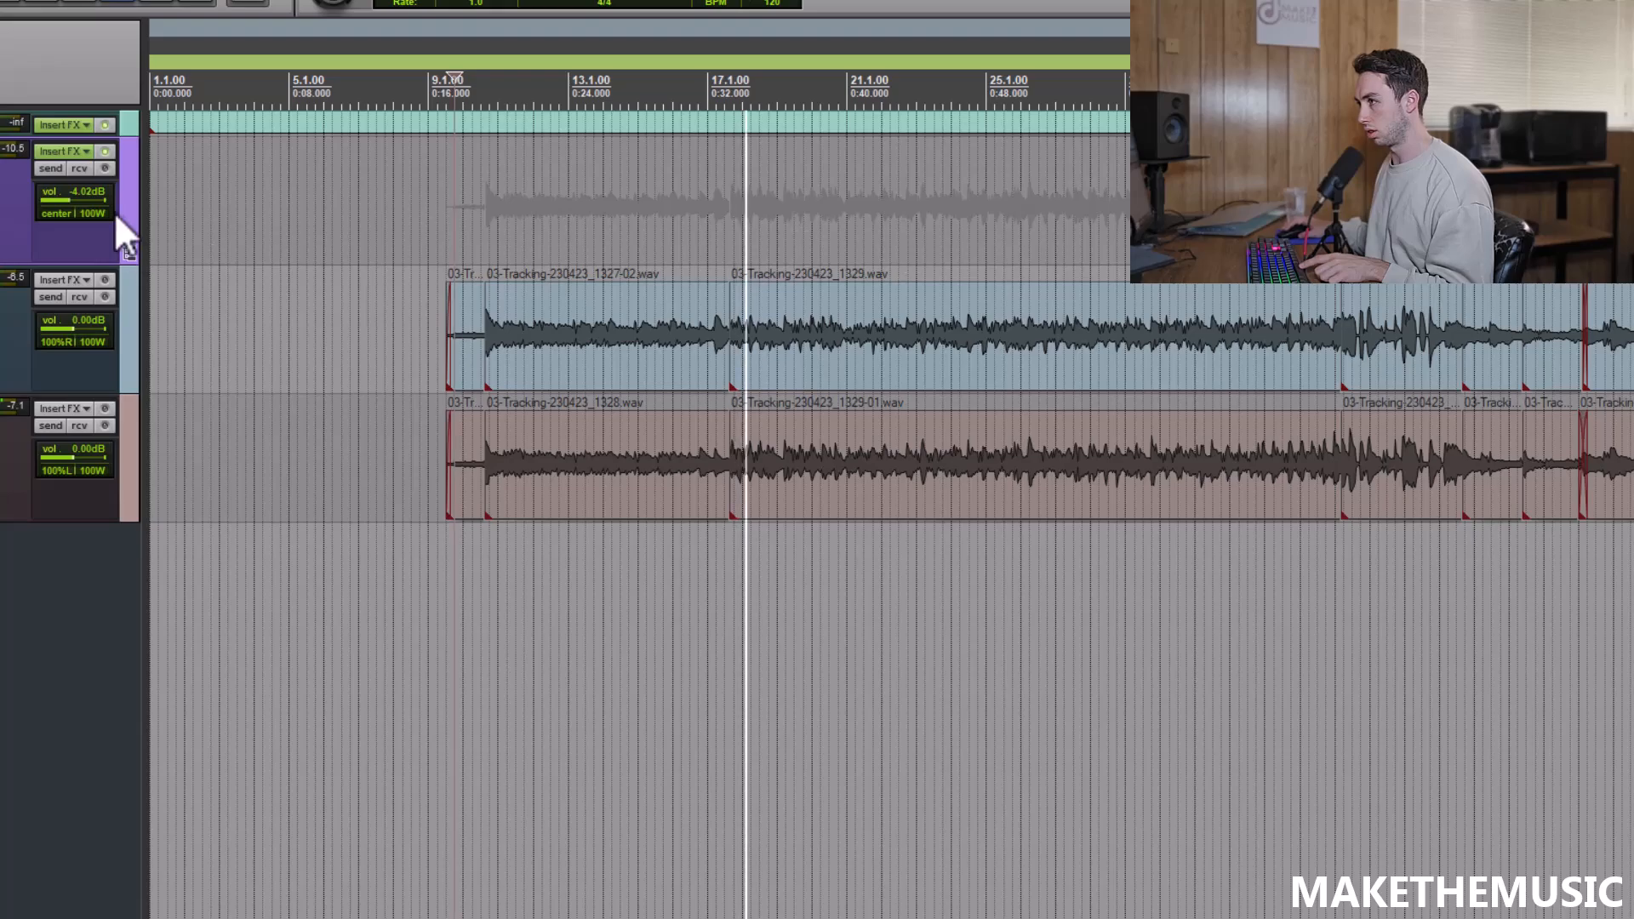
left_click(85, 155)
left_click_drag(974, 704, 963, 695)
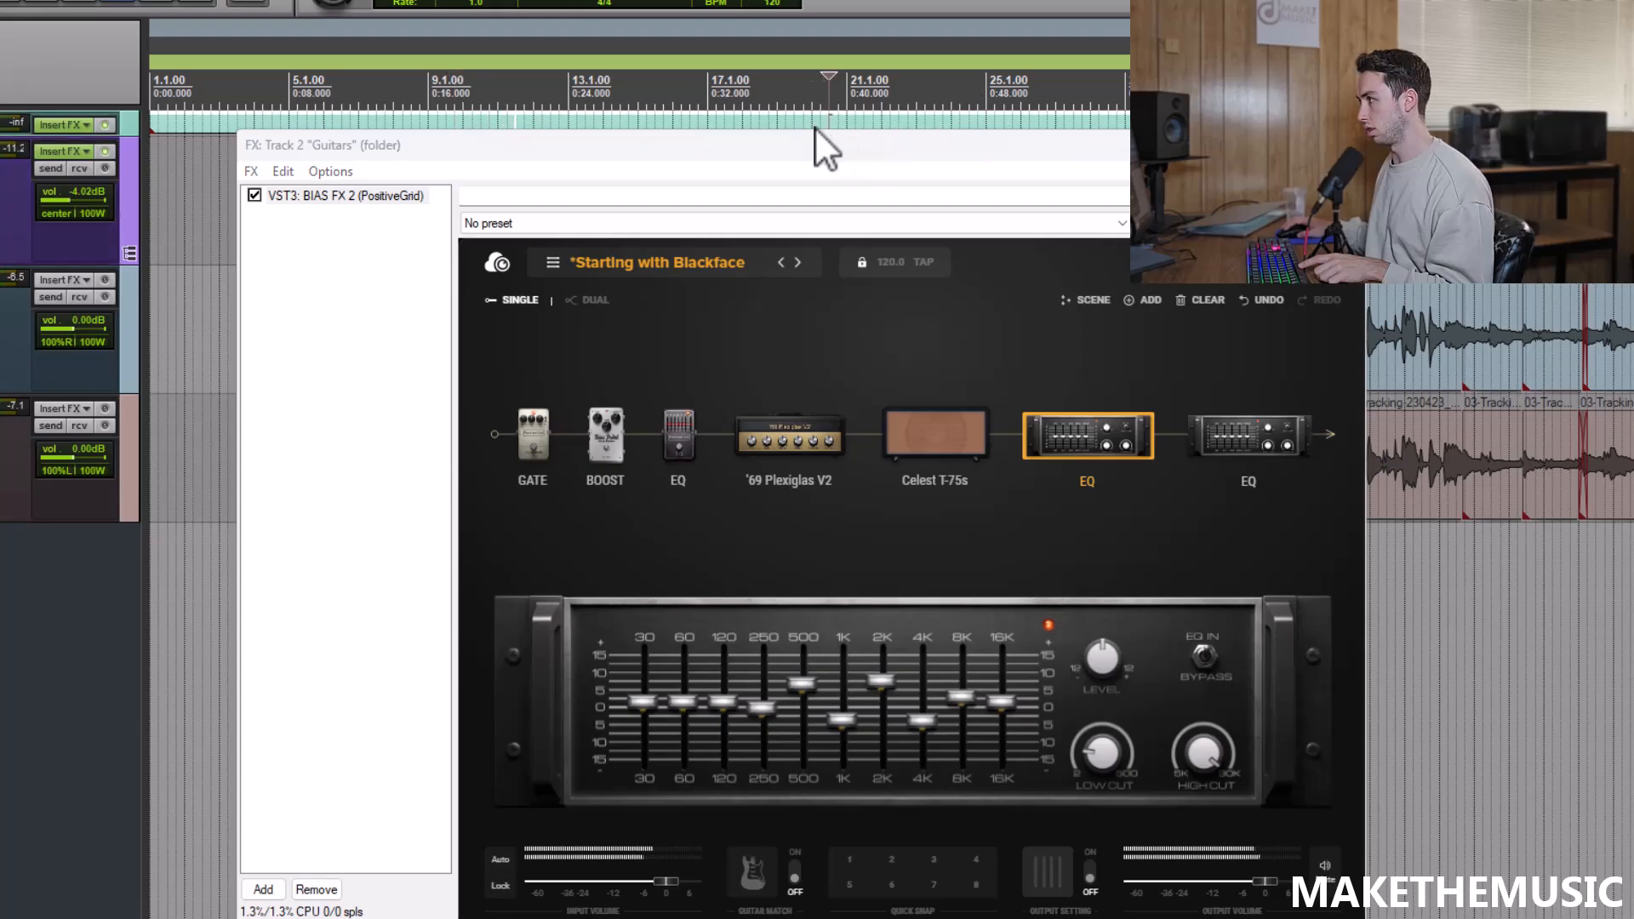
Check the boost pedal and set the presence knob of the '69 Plexiglas V2 amp to 9.1.
left_click_drag(825, 146, 810, 188)
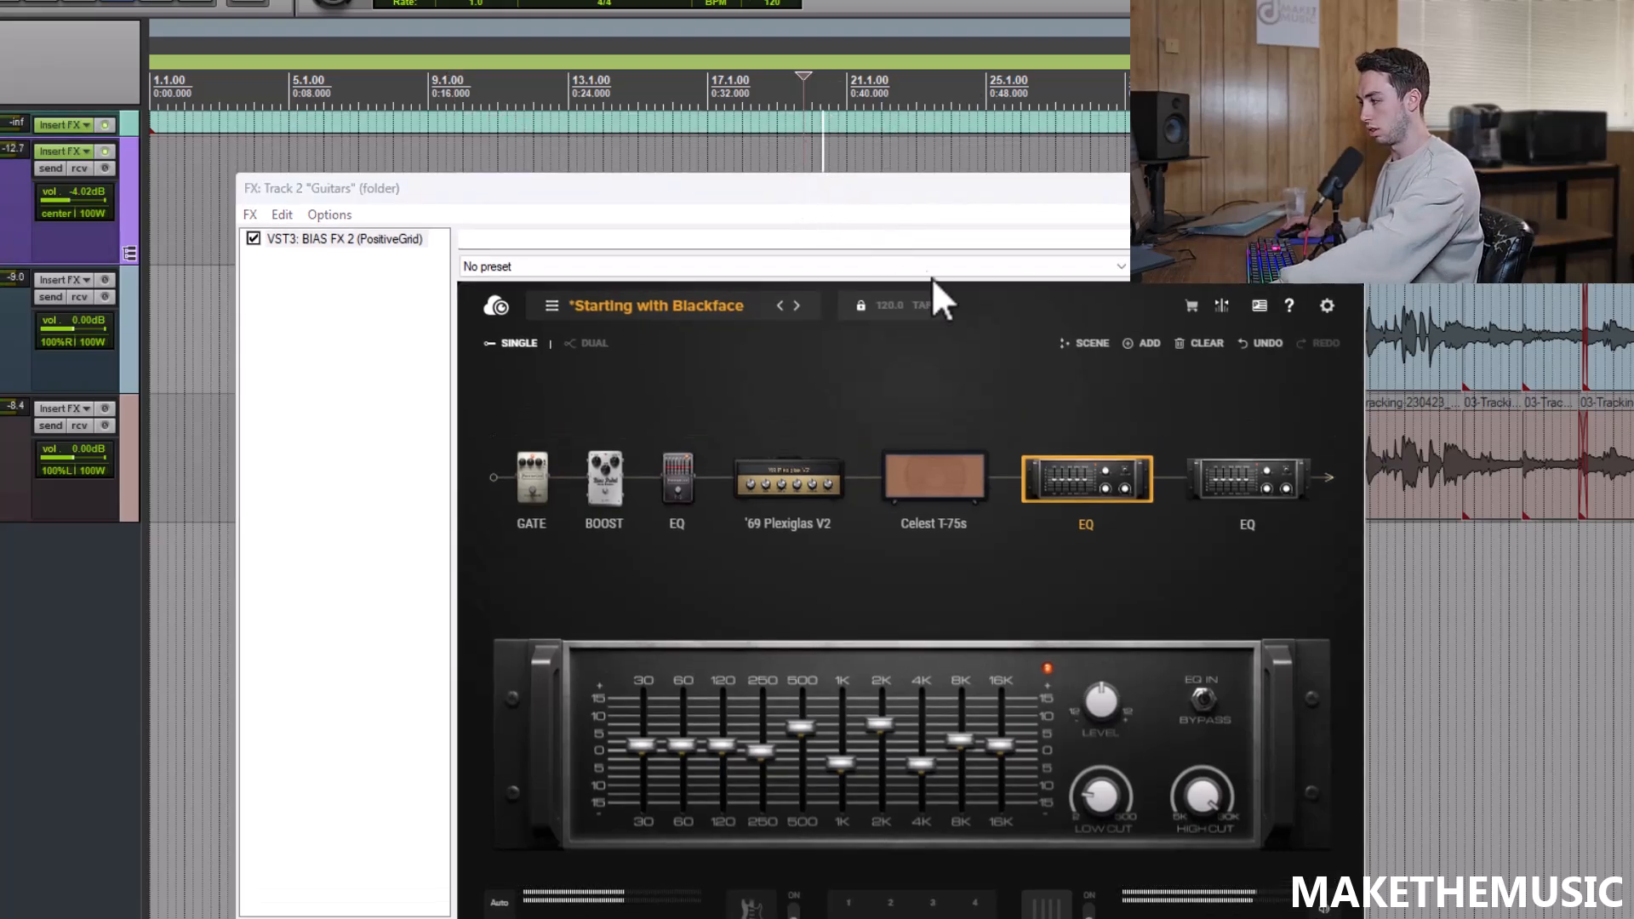
left_click(788, 478)
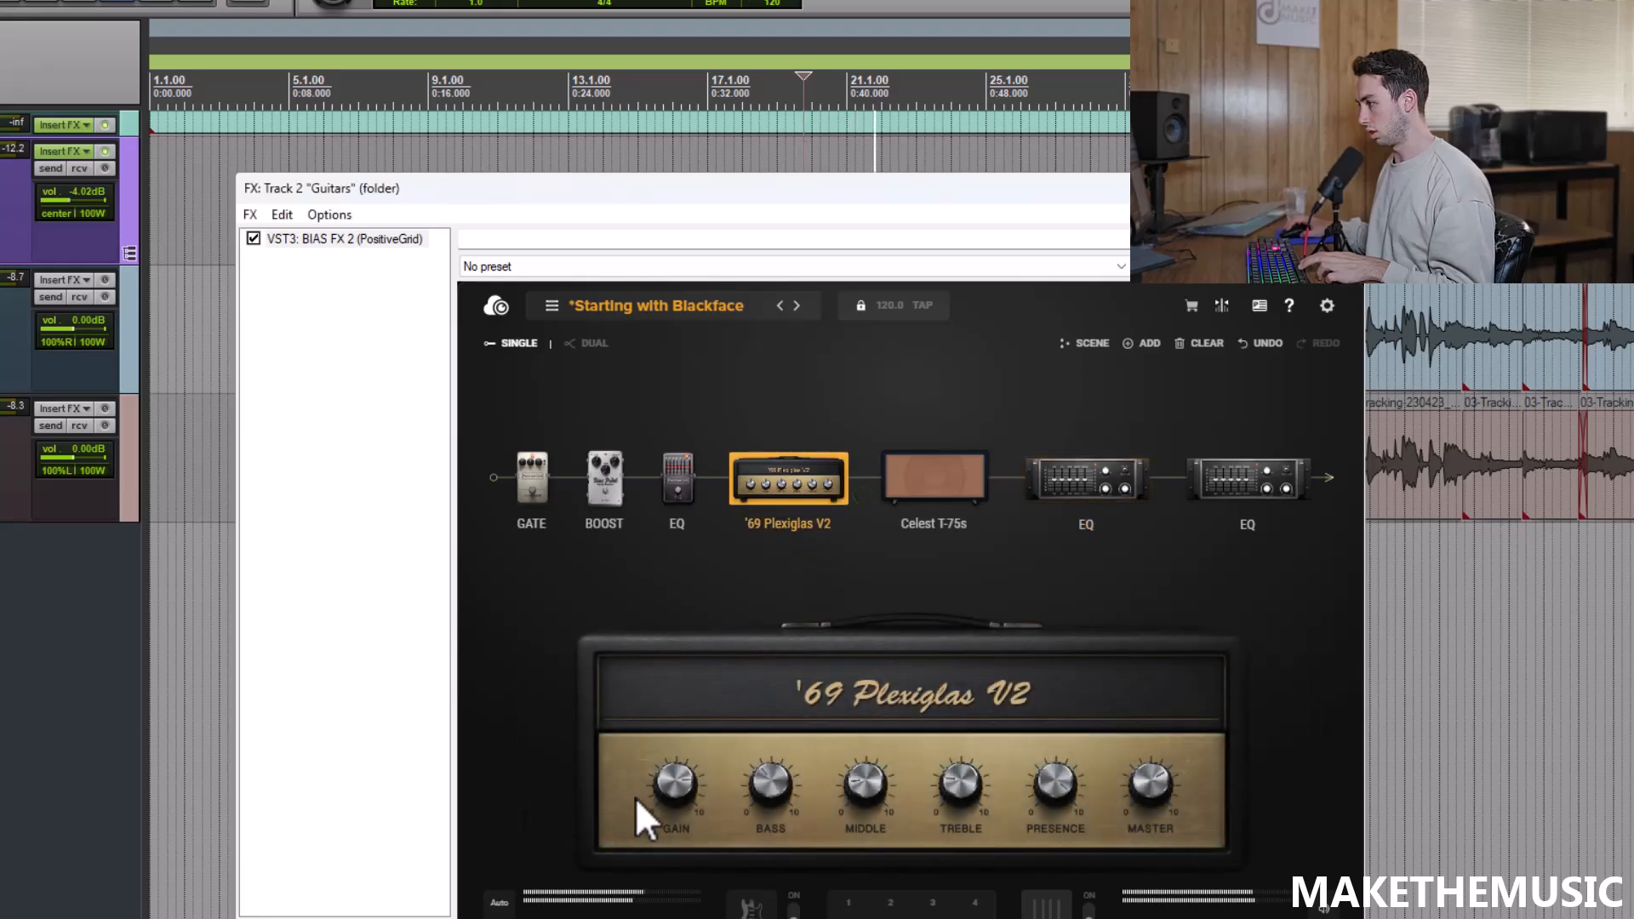
left_click(618, 514)
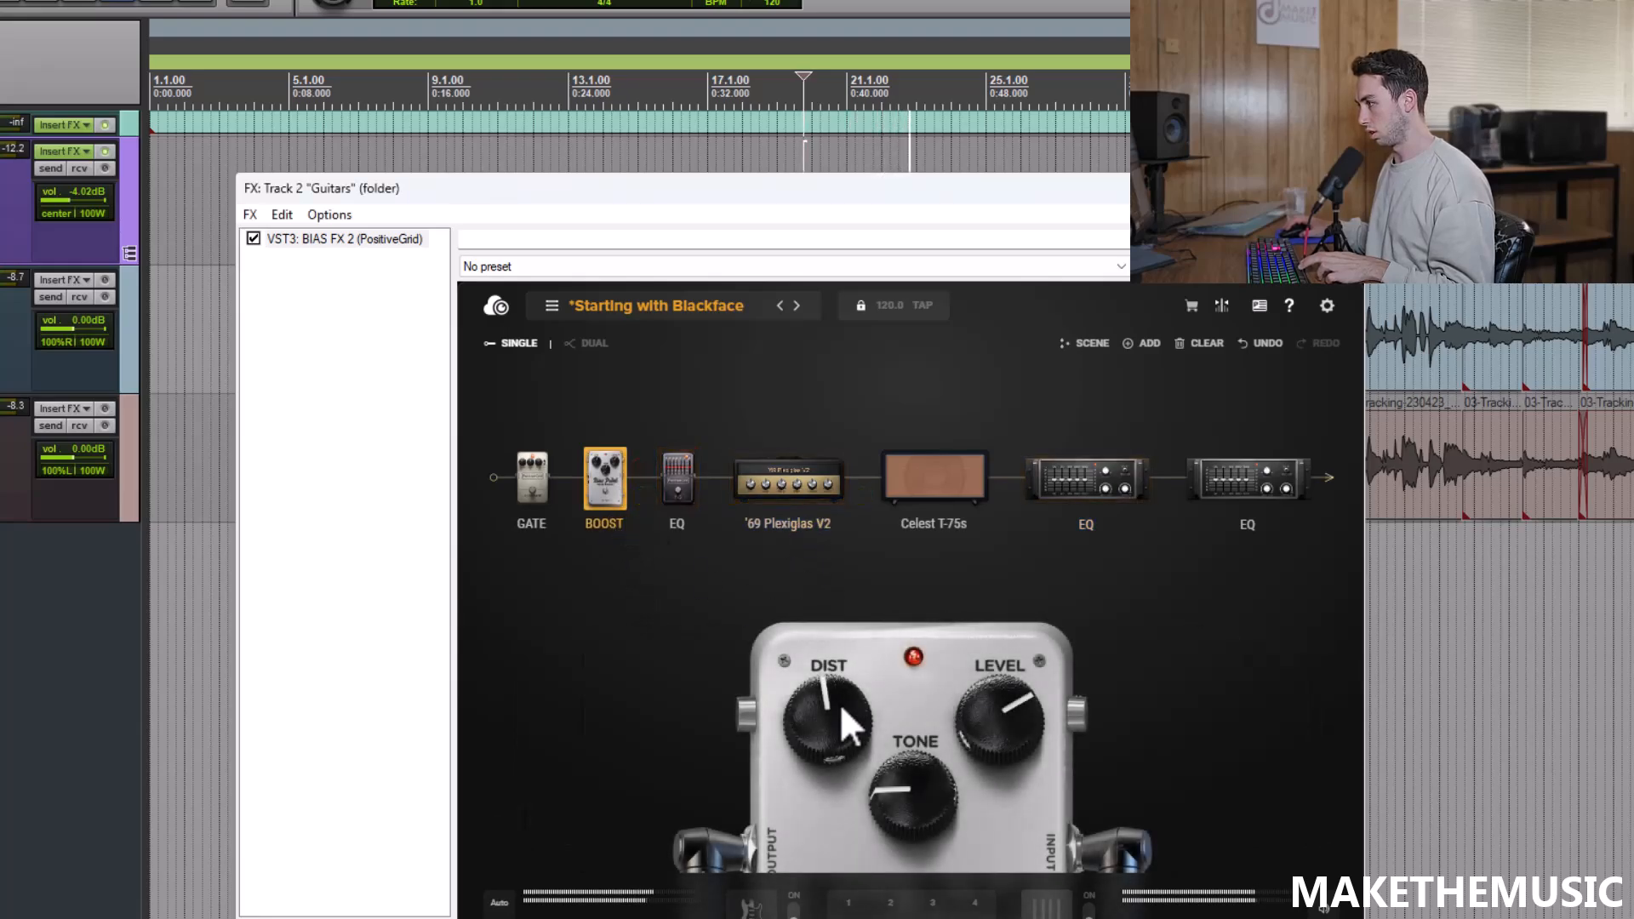
left_click(792, 476)
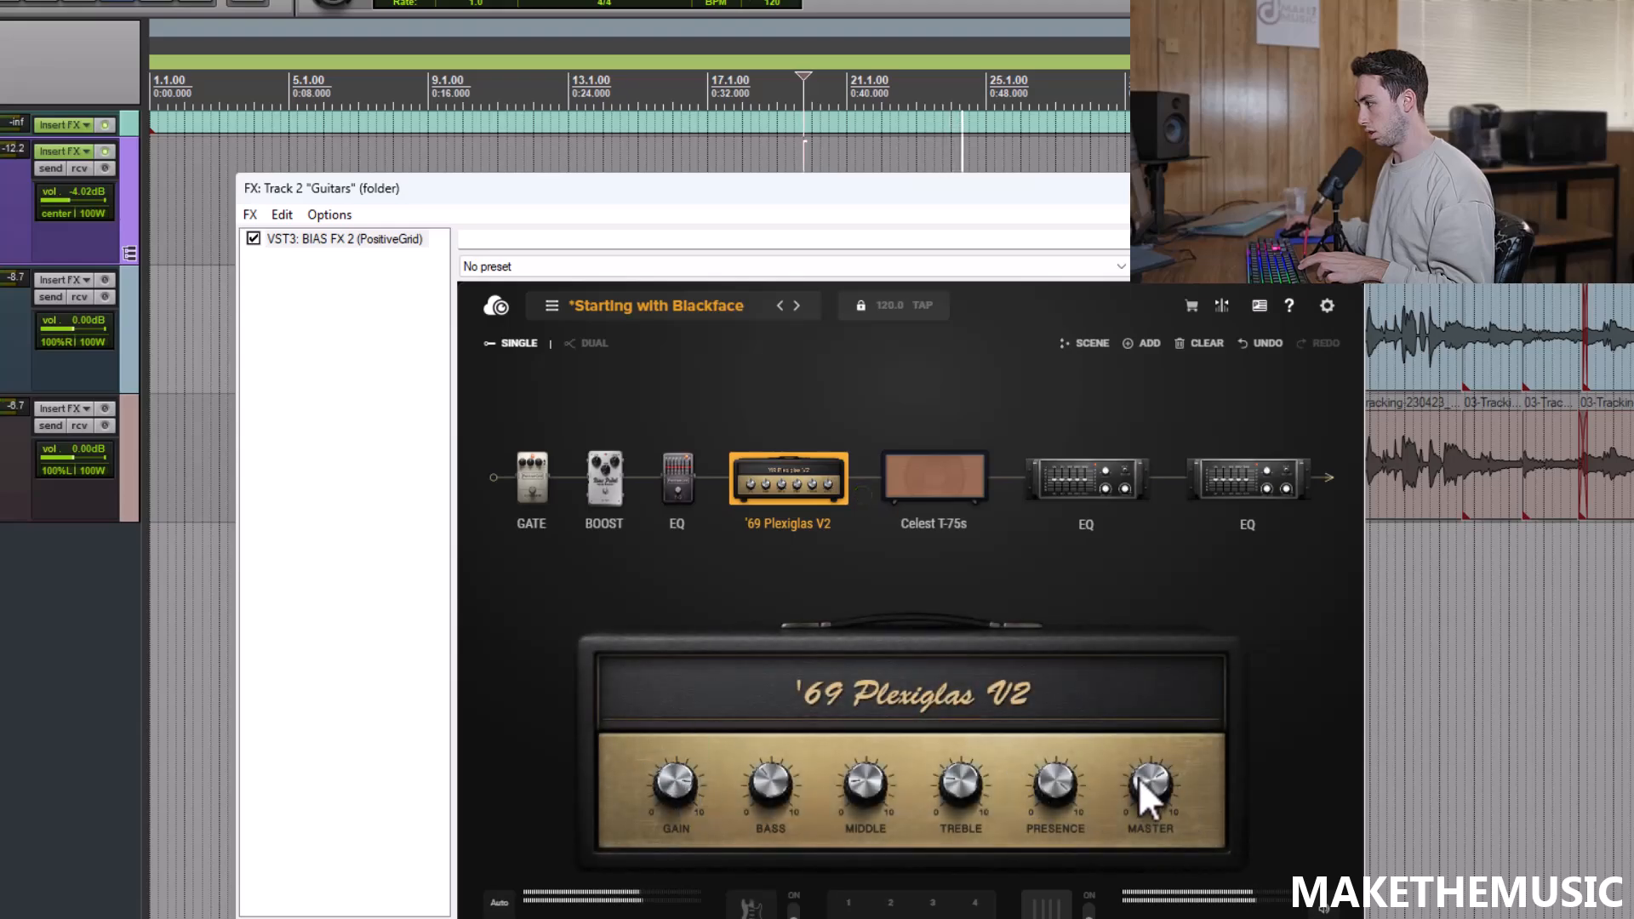
left_click_drag(1062, 799, 1059, 787)
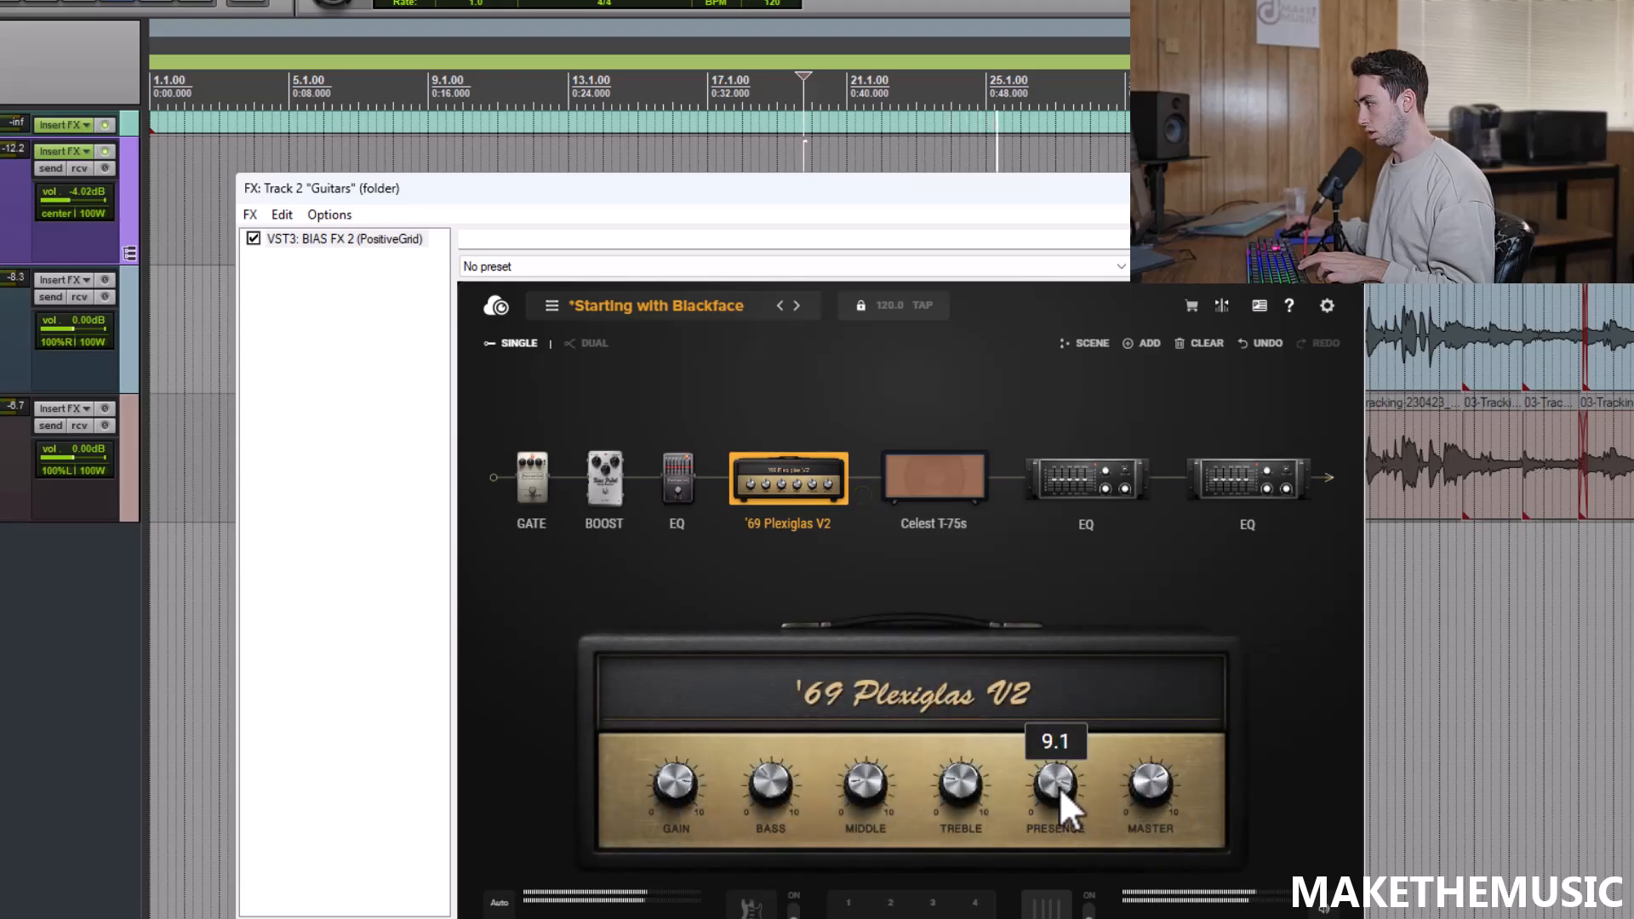
Lower the 2K and 120 bands on the last rack EQ and set its 500 band to about -4.20 dB.
left_click(1242, 509)
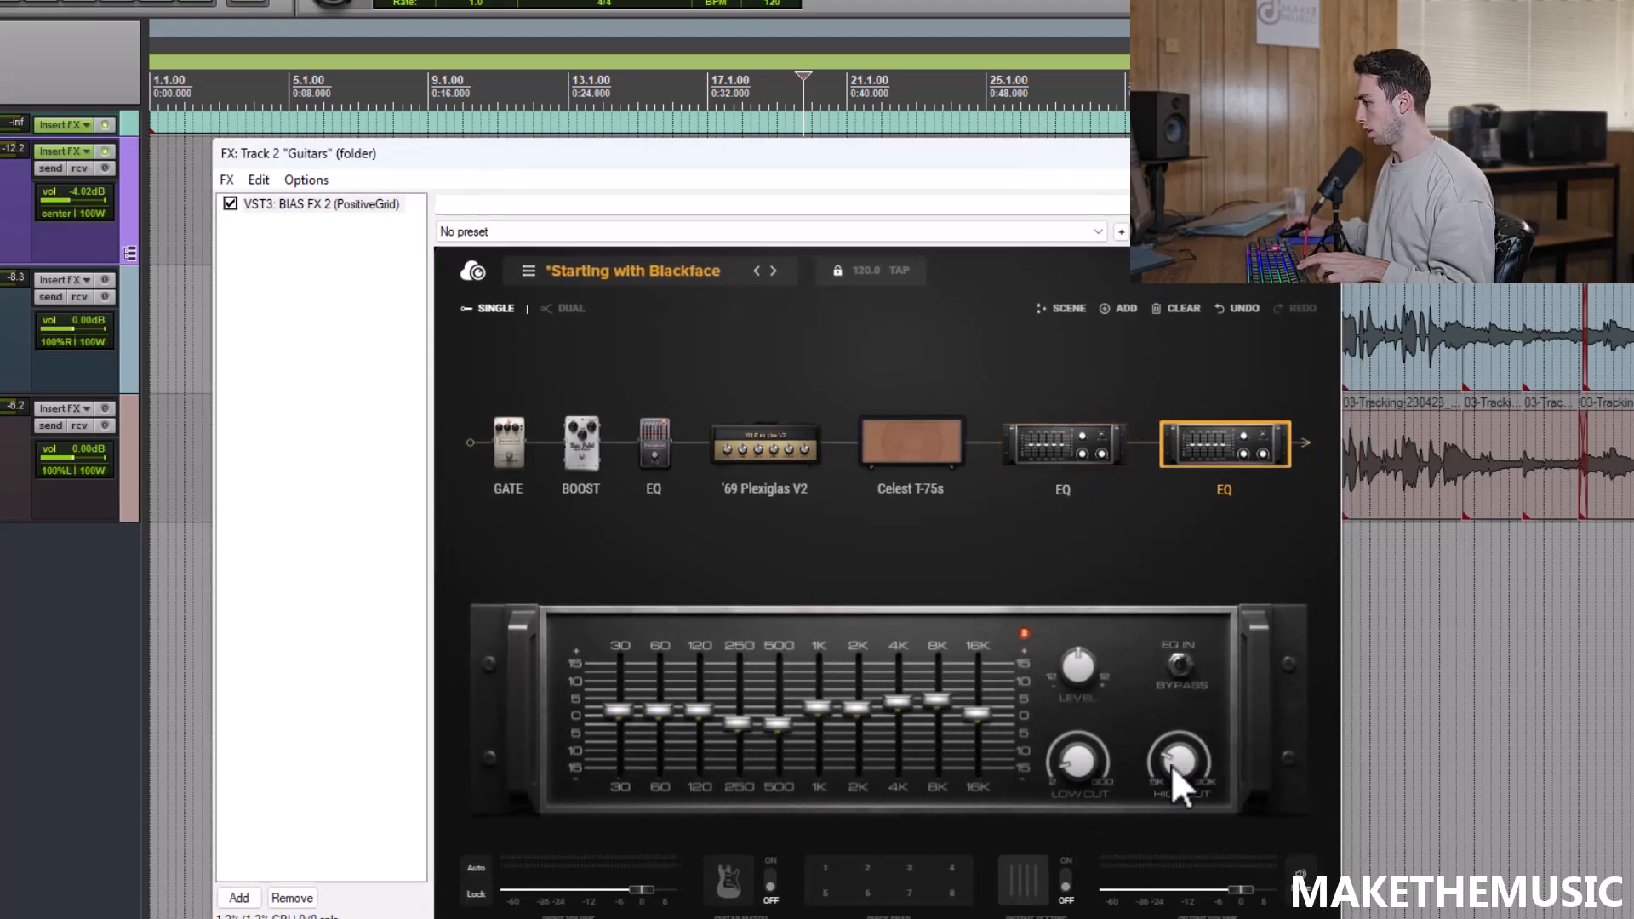
mouse_move(1165, 765)
mouse_move(858, 706)
left_mouse_down()
mouse_move(860, 732)
mouse_move(857, 713)
mouse_move(898, 701)
mouse_move(860, 713)
left_mouse_up()
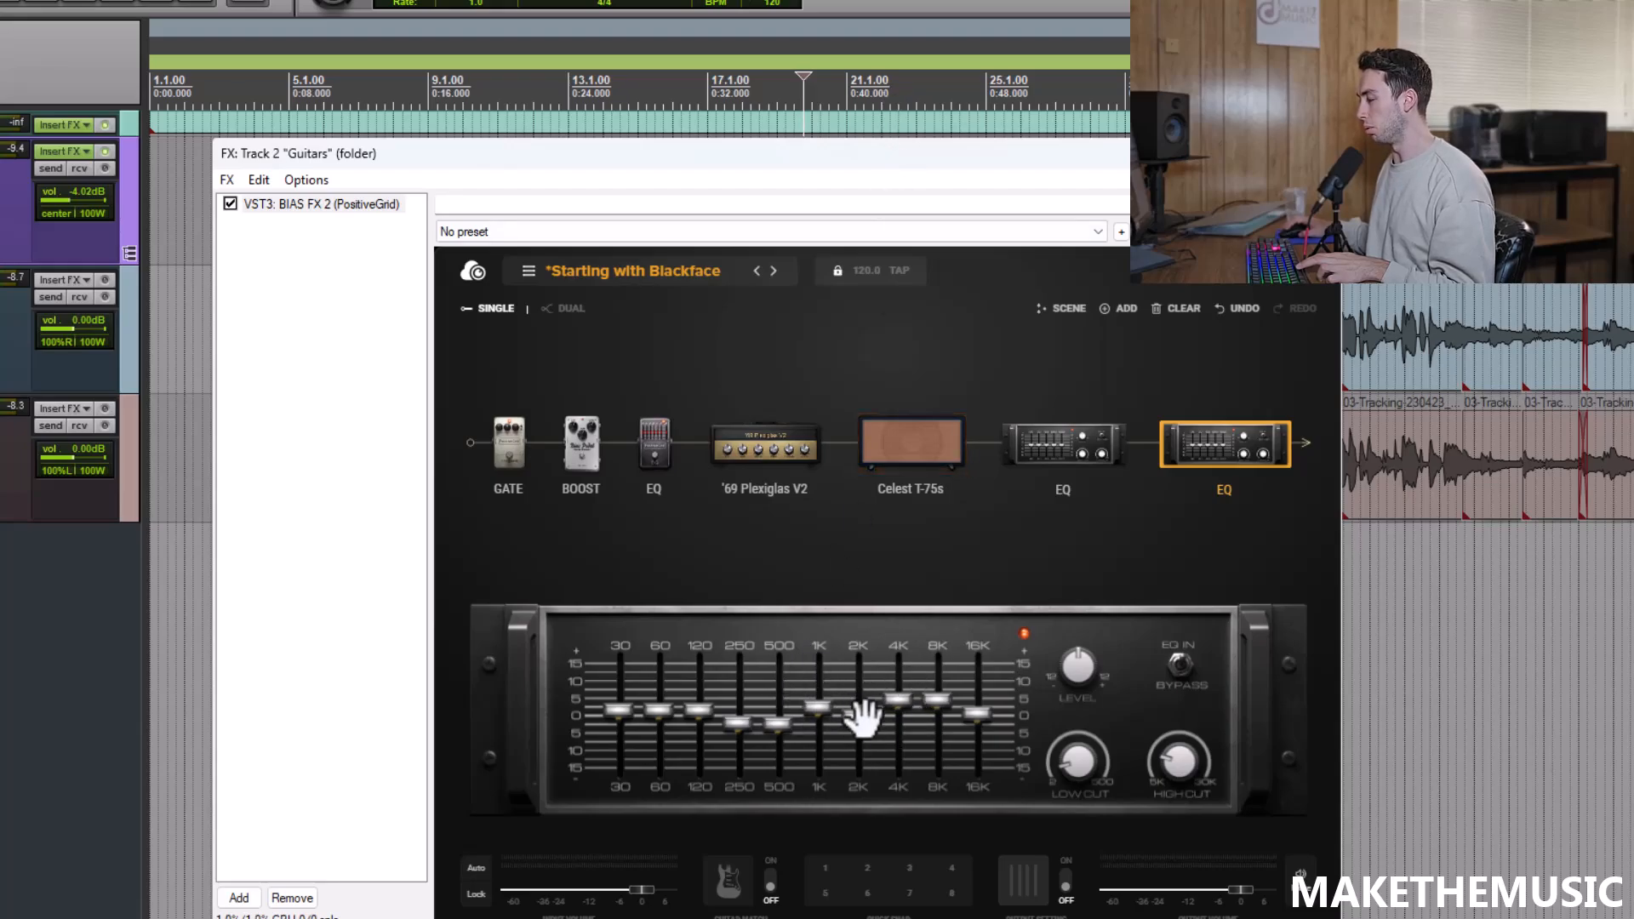
left_click_drag(860, 720, 900, 705)
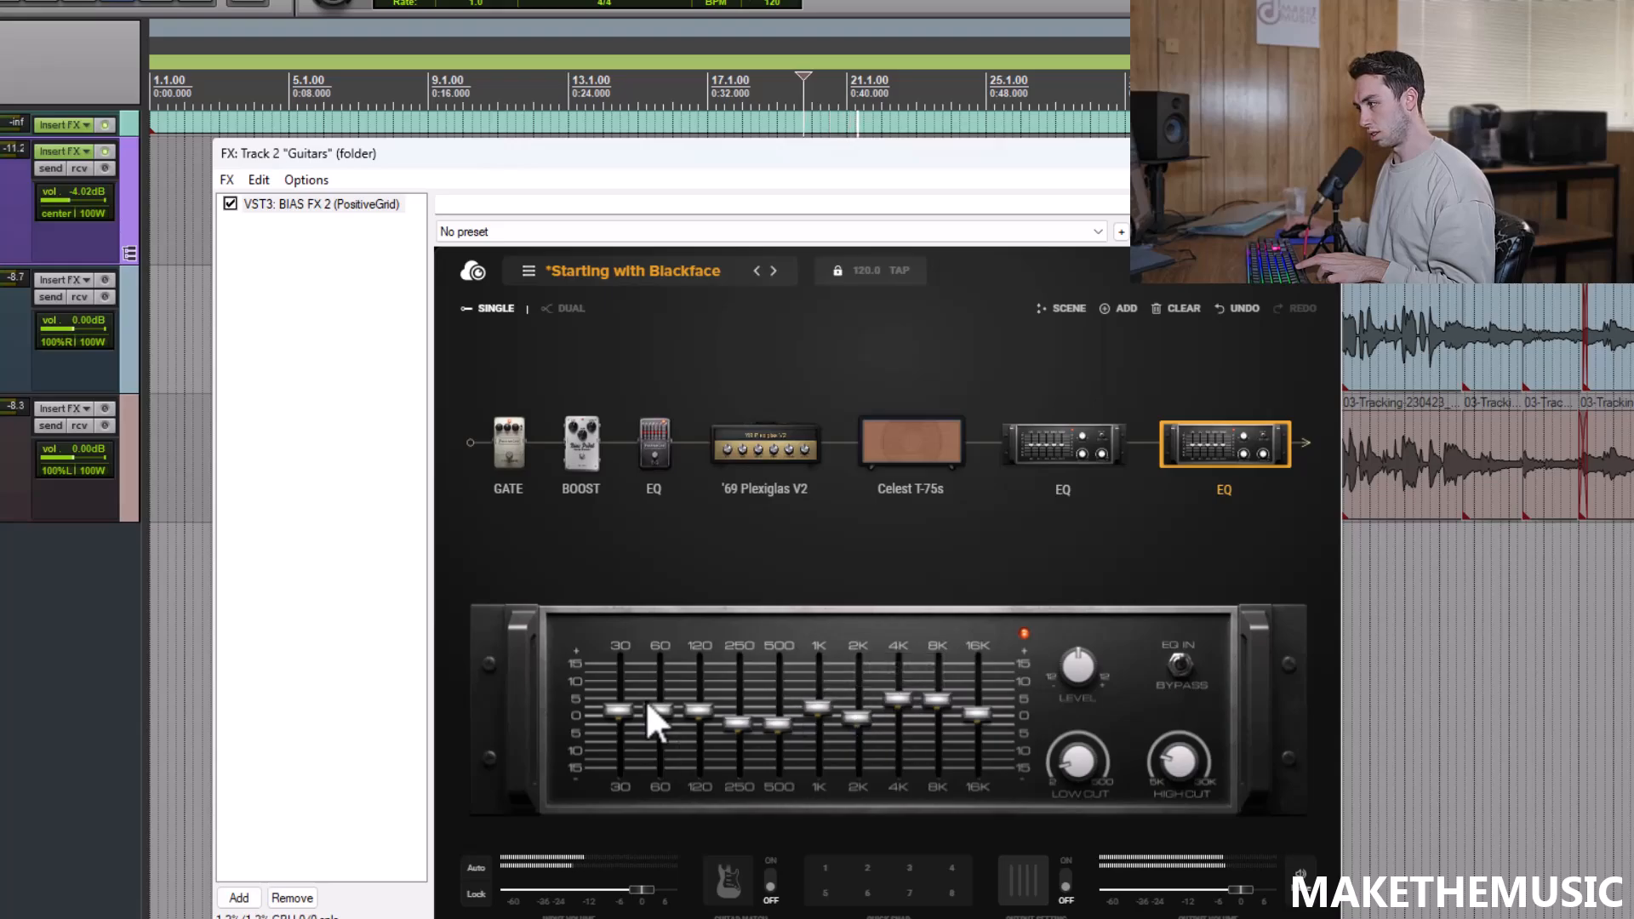
left_click_drag(695, 708, 785, 725)
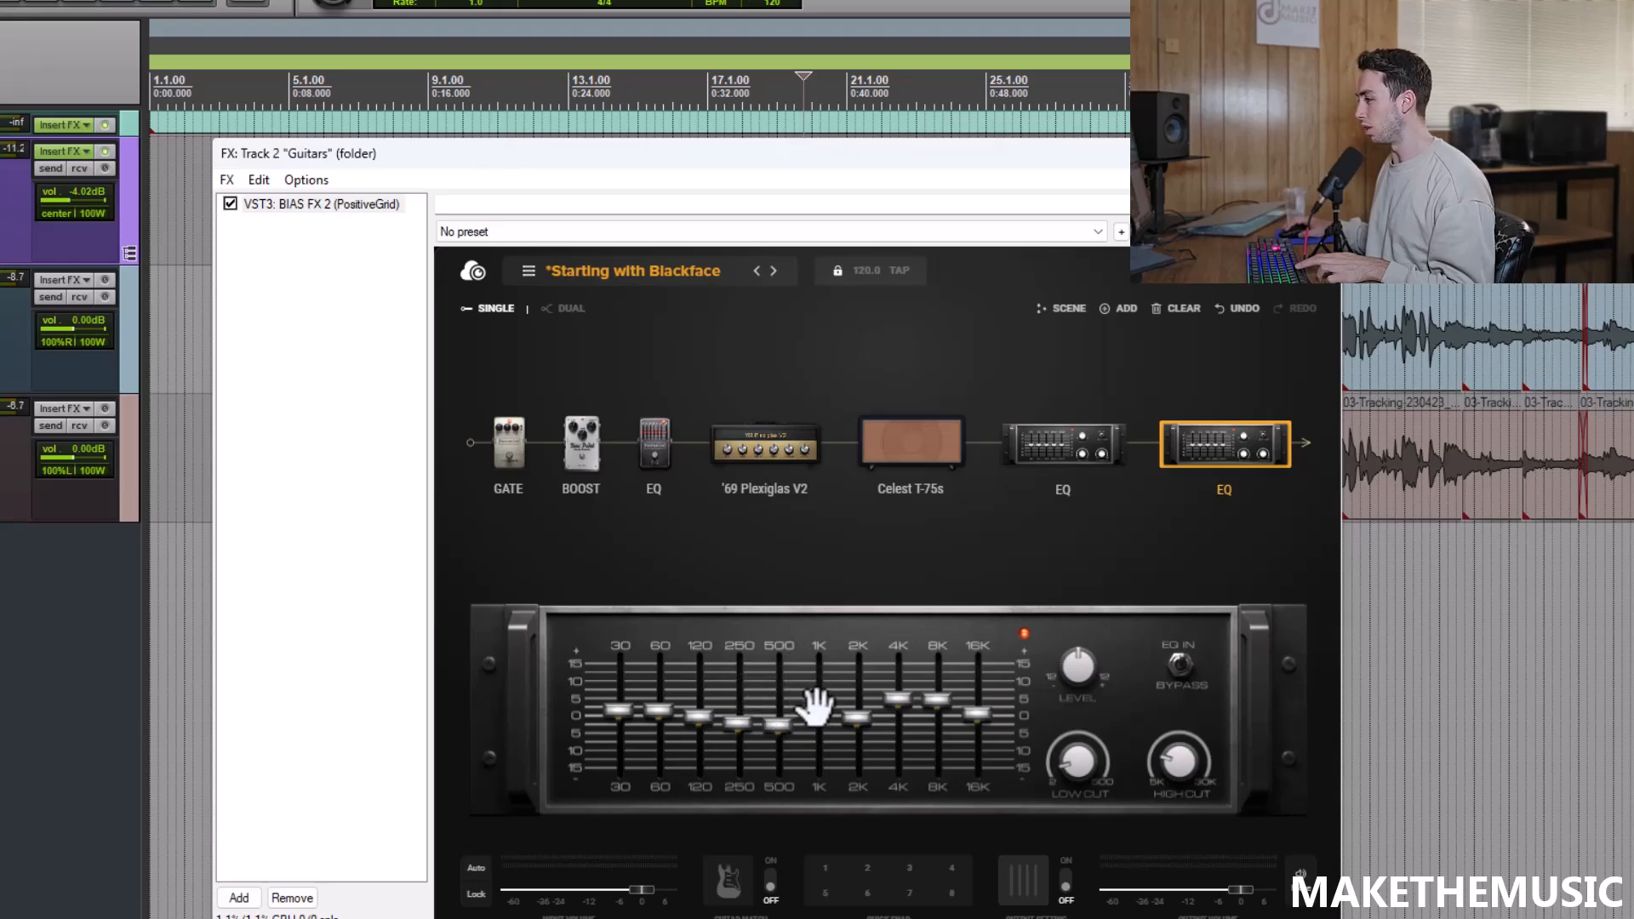
key("space")
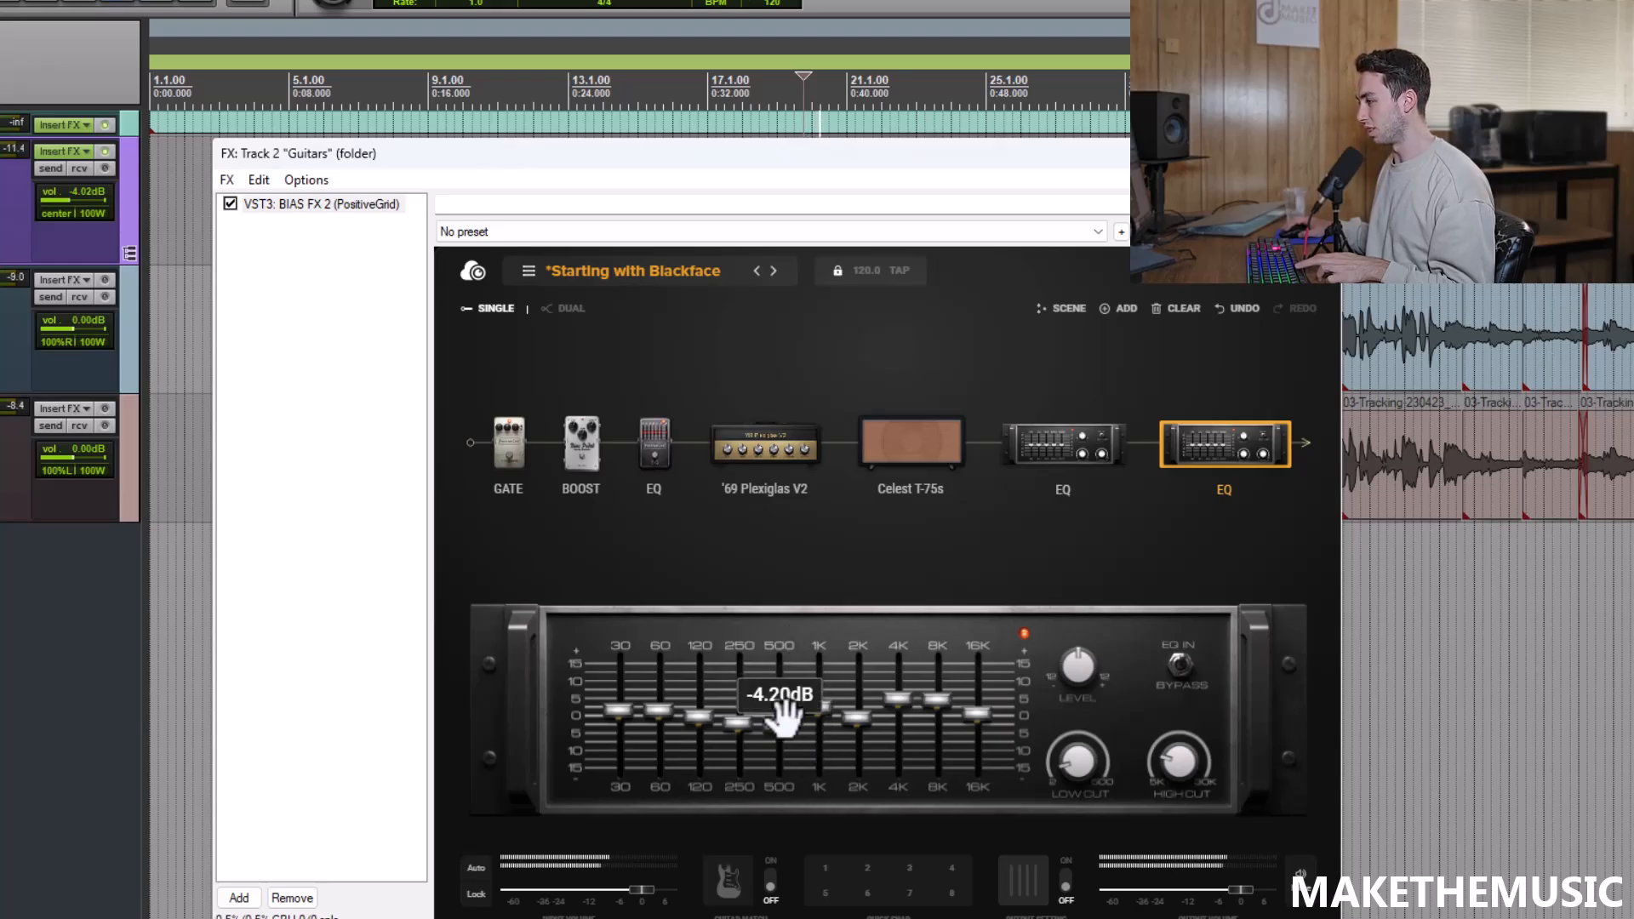
Review the amp and first rack EQ, and shift mic 1 slightly on the Celest T-75s cabinet.
left_click(771, 450)
left_click(1059, 460)
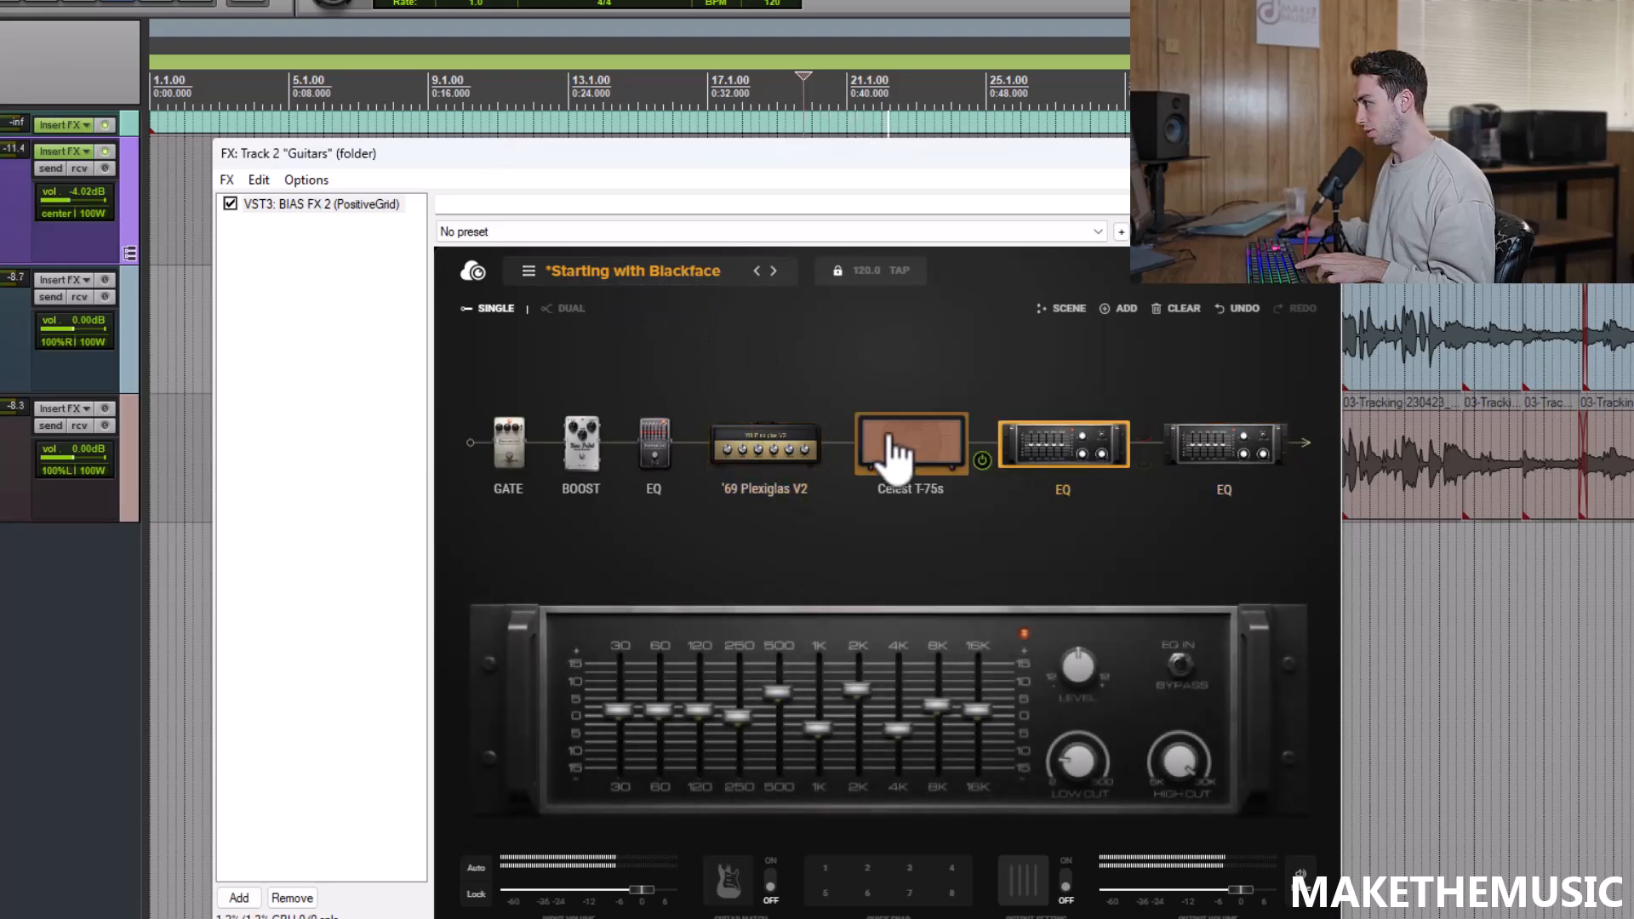
left_click(893, 451)
mouse_move(1081, 744)
left_mouse_down()
mouse_move(1083, 760)
mouse_move(1088, 747)
left_mouse_up()
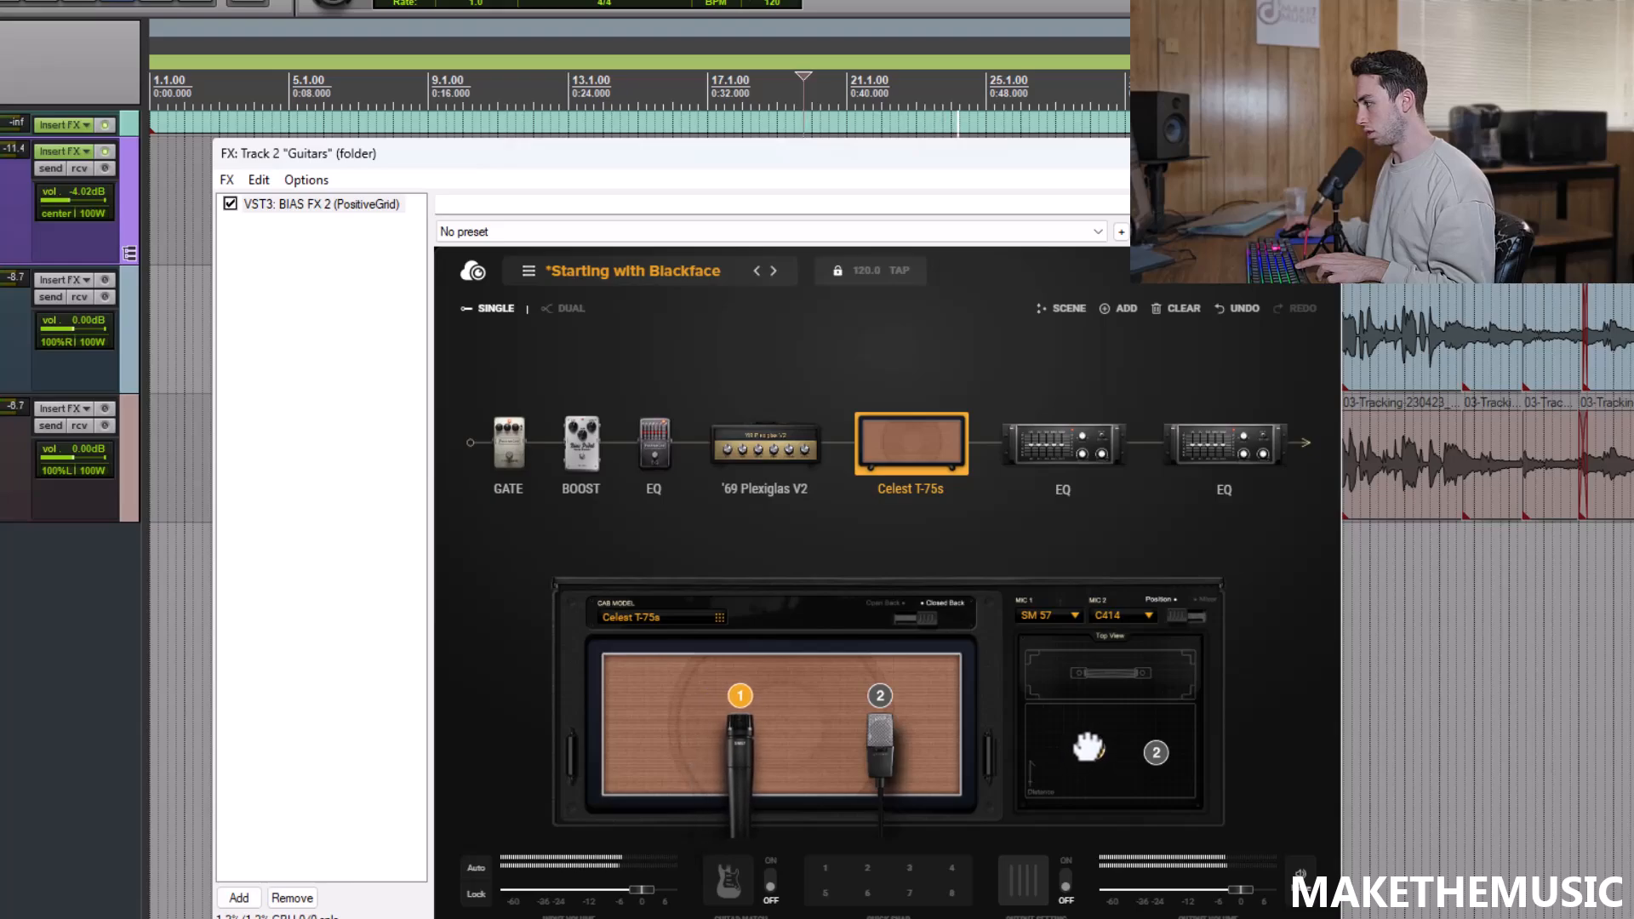
Close the effects window and play the guitar tracks from about bar 35 to judge the tone.
left_click(1319, 153)
key("space")
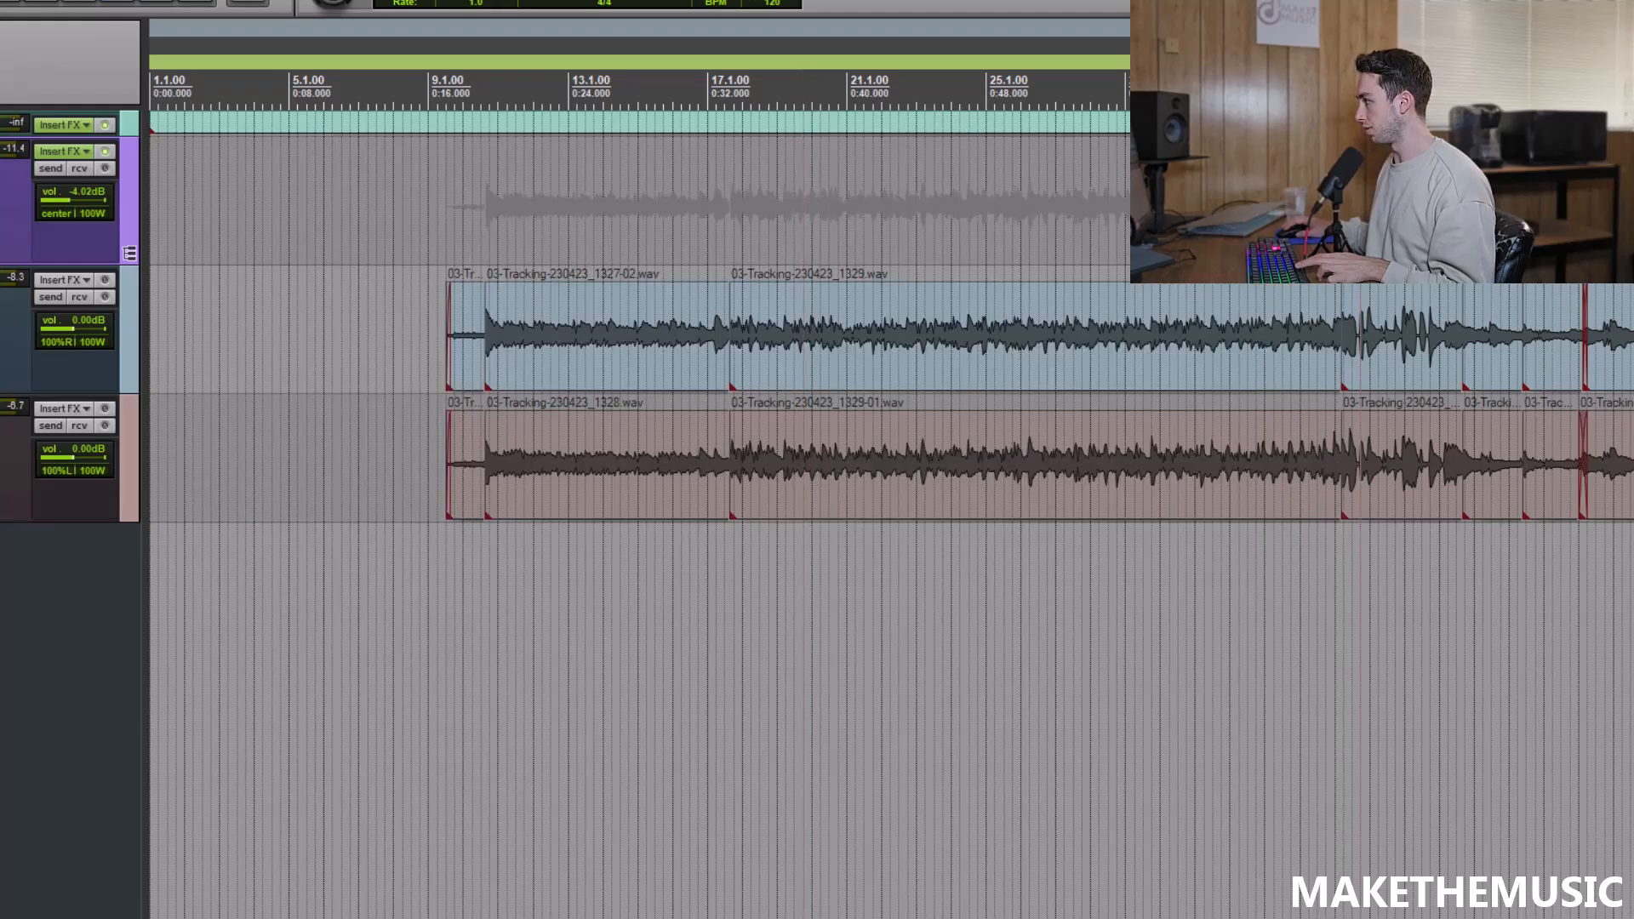
left_click(1362, 234)
key("space")
scroll(1346, 286, "up", 2)
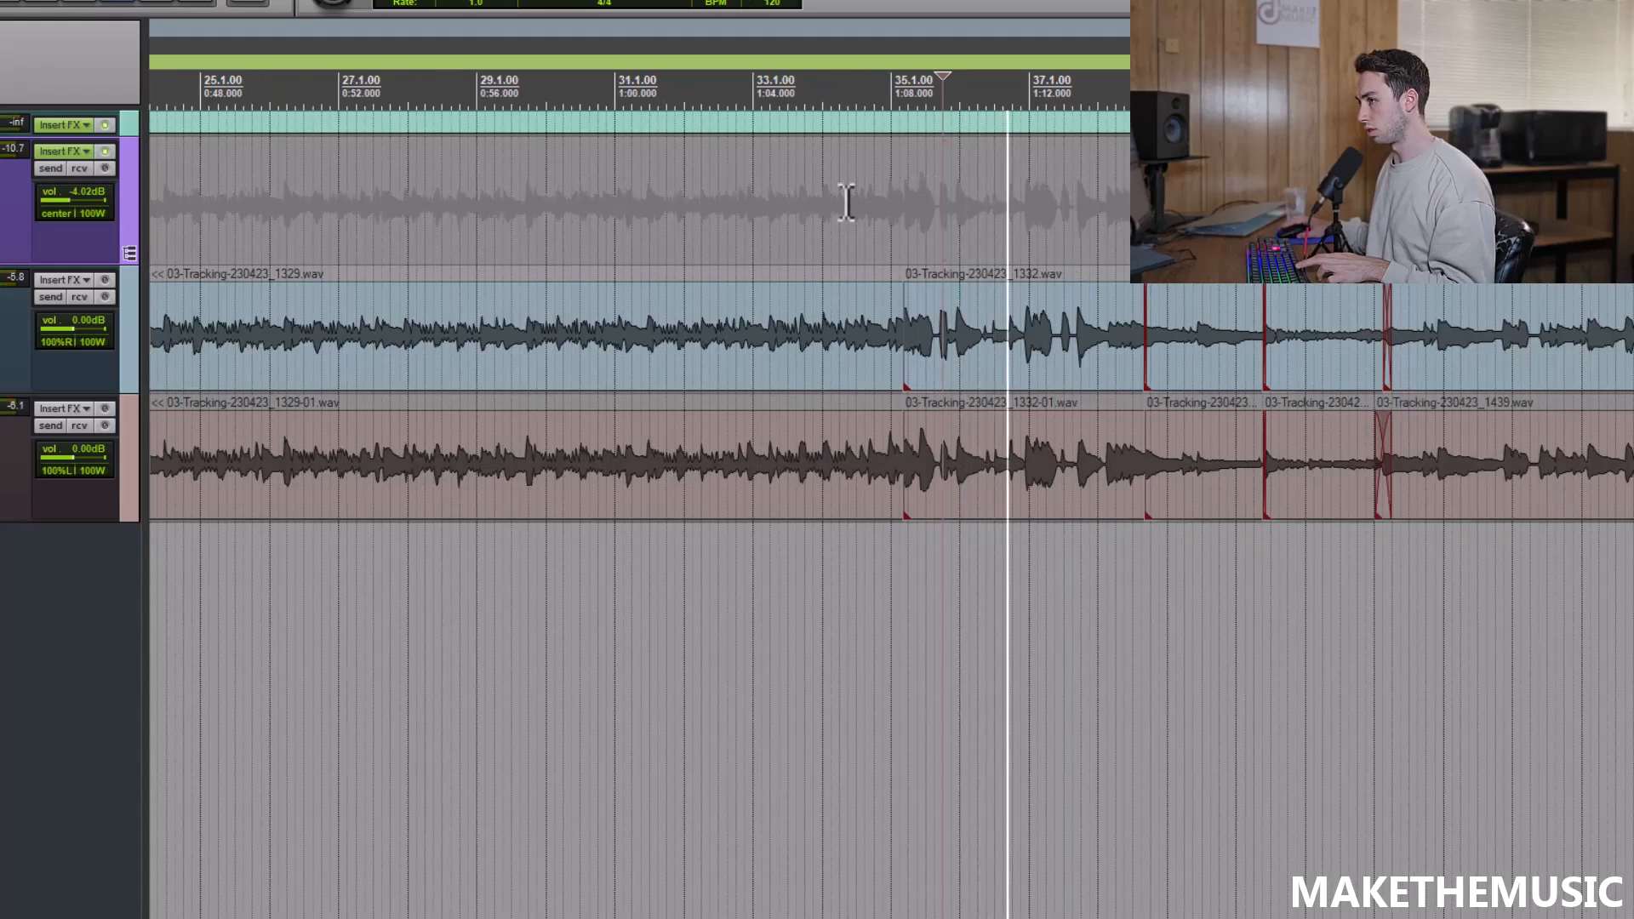
scroll(841, 198, "down", 1)
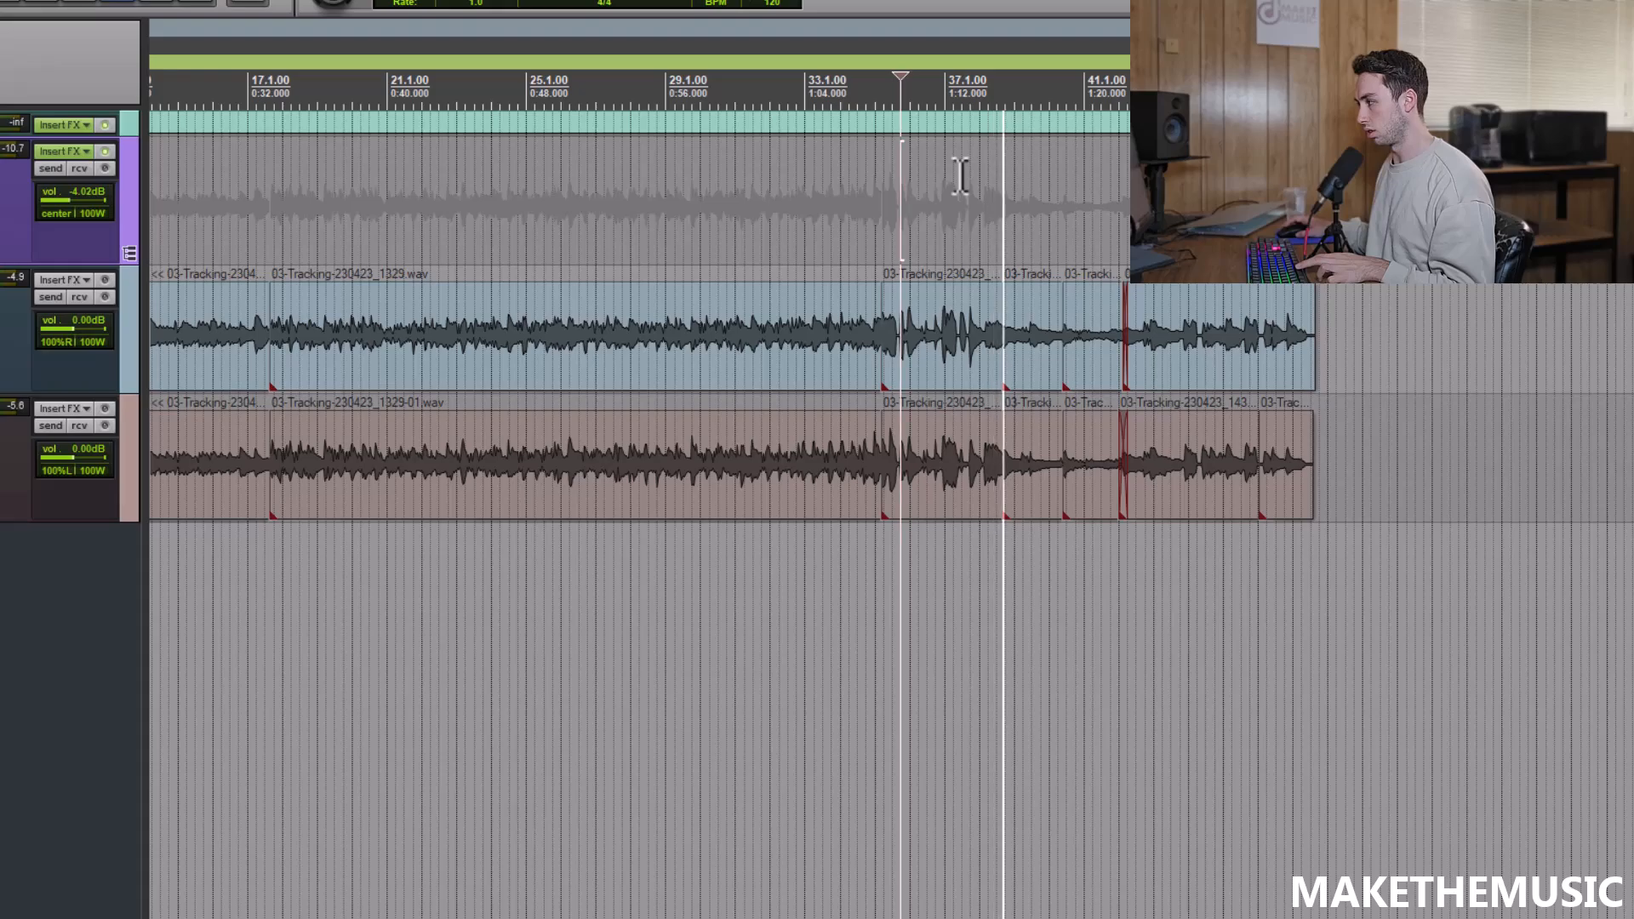
scroll(883, 176, "down", 1)
key("space")
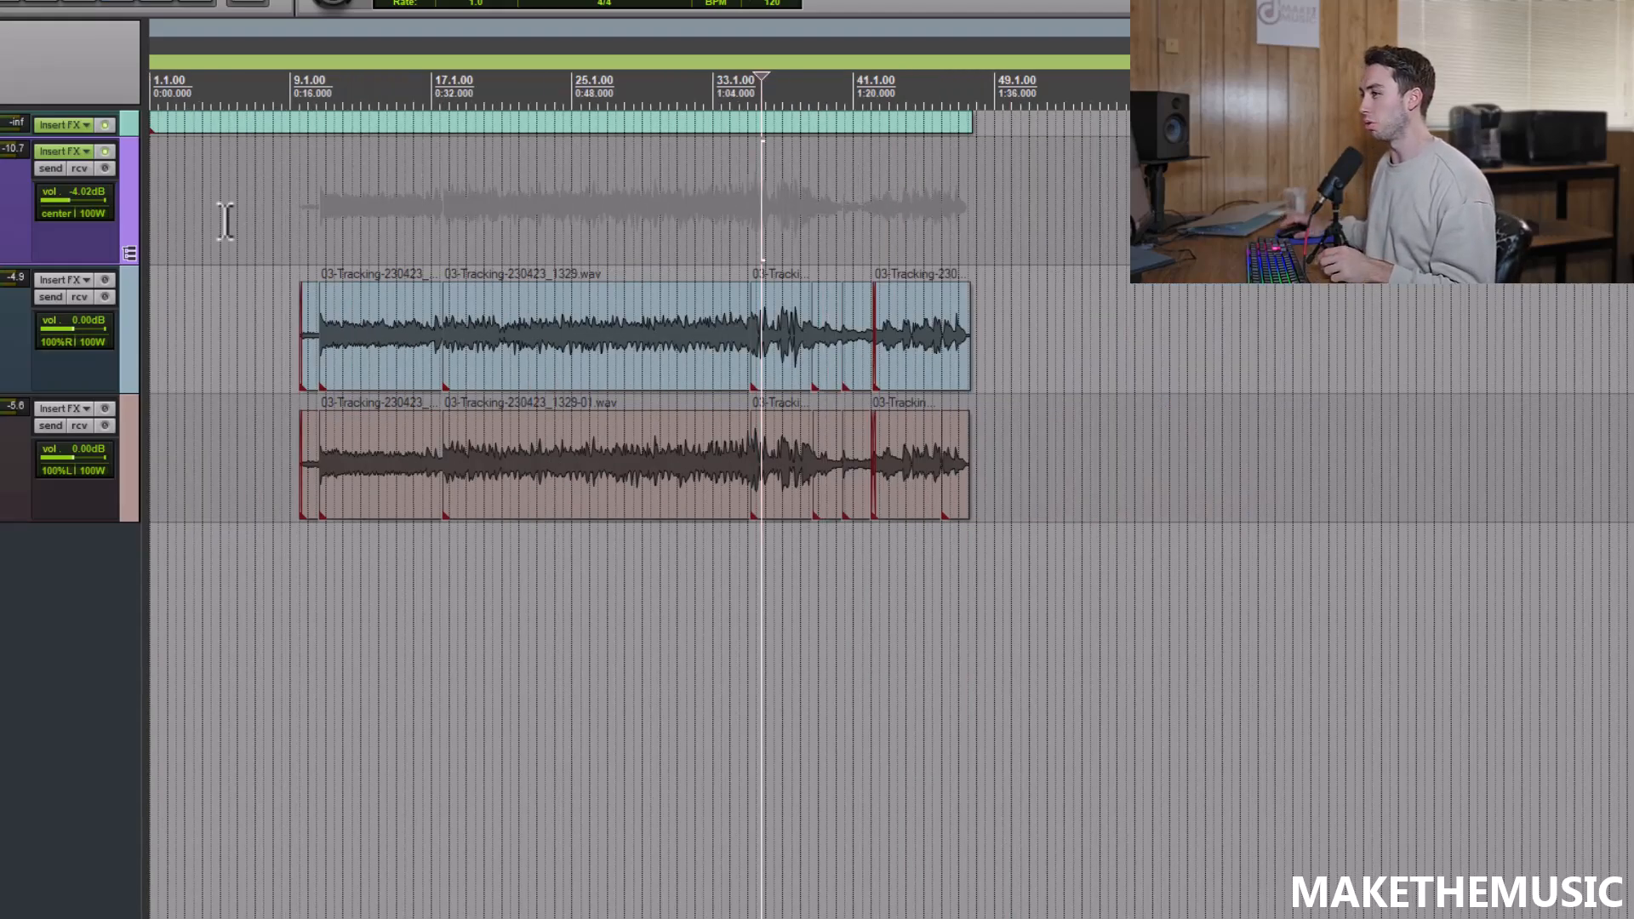
Share the Guitars track's BIAS FX 2 tone on ToneCloud as "Blizzard Of Ozz" in the Metal category, with a short description.
left_click(56, 151)
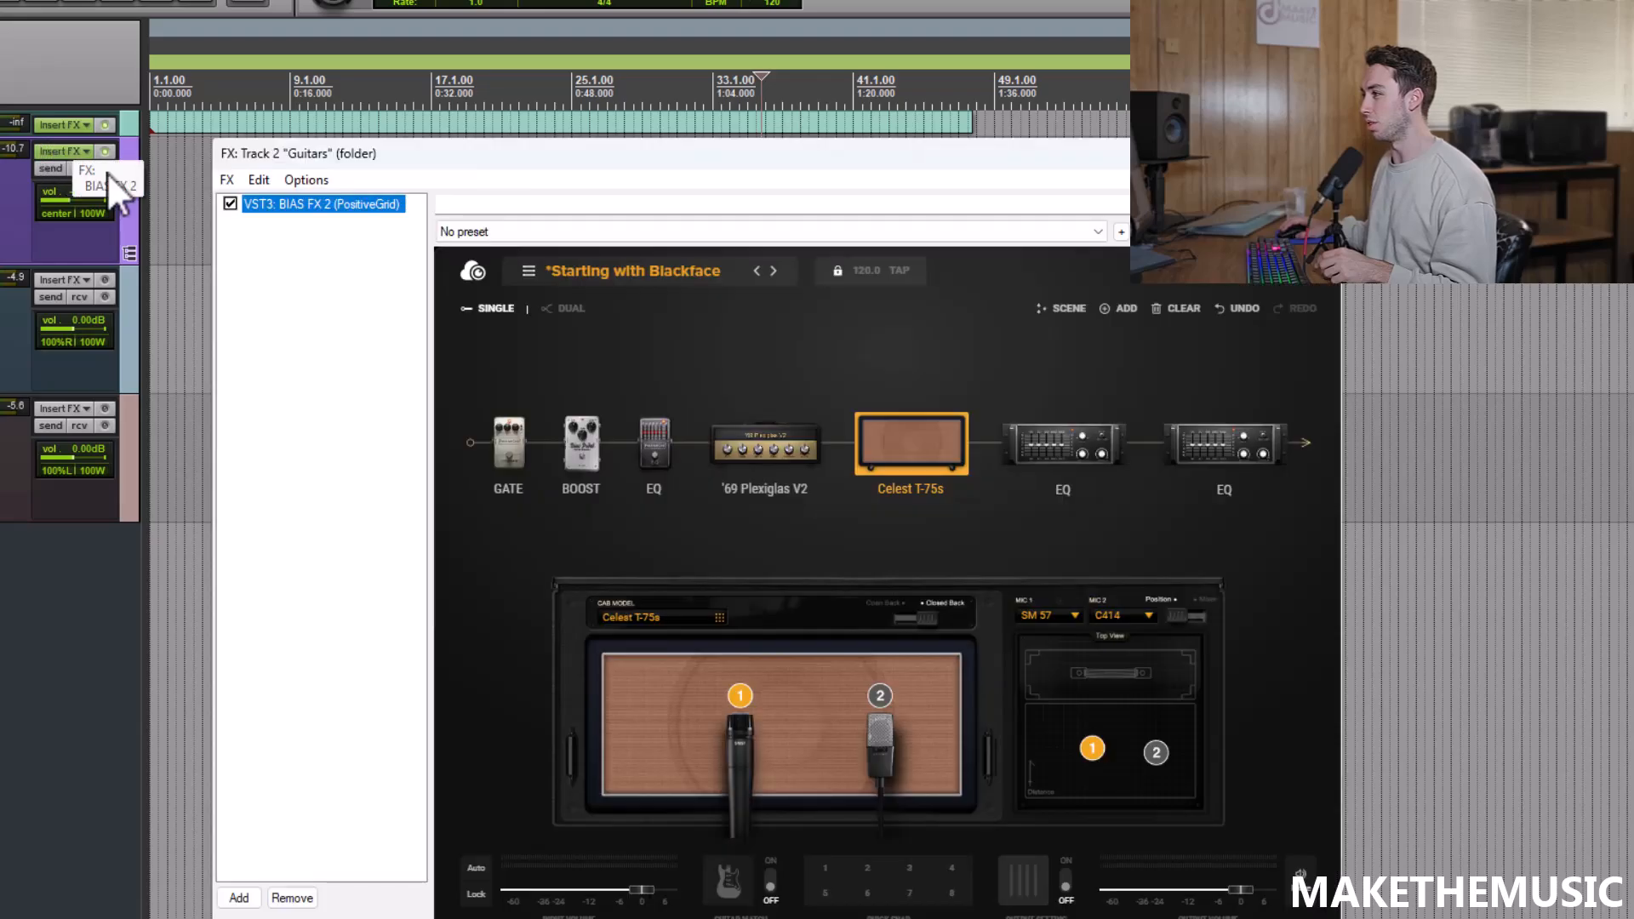
left_click(529, 271)
left_click(538, 375)
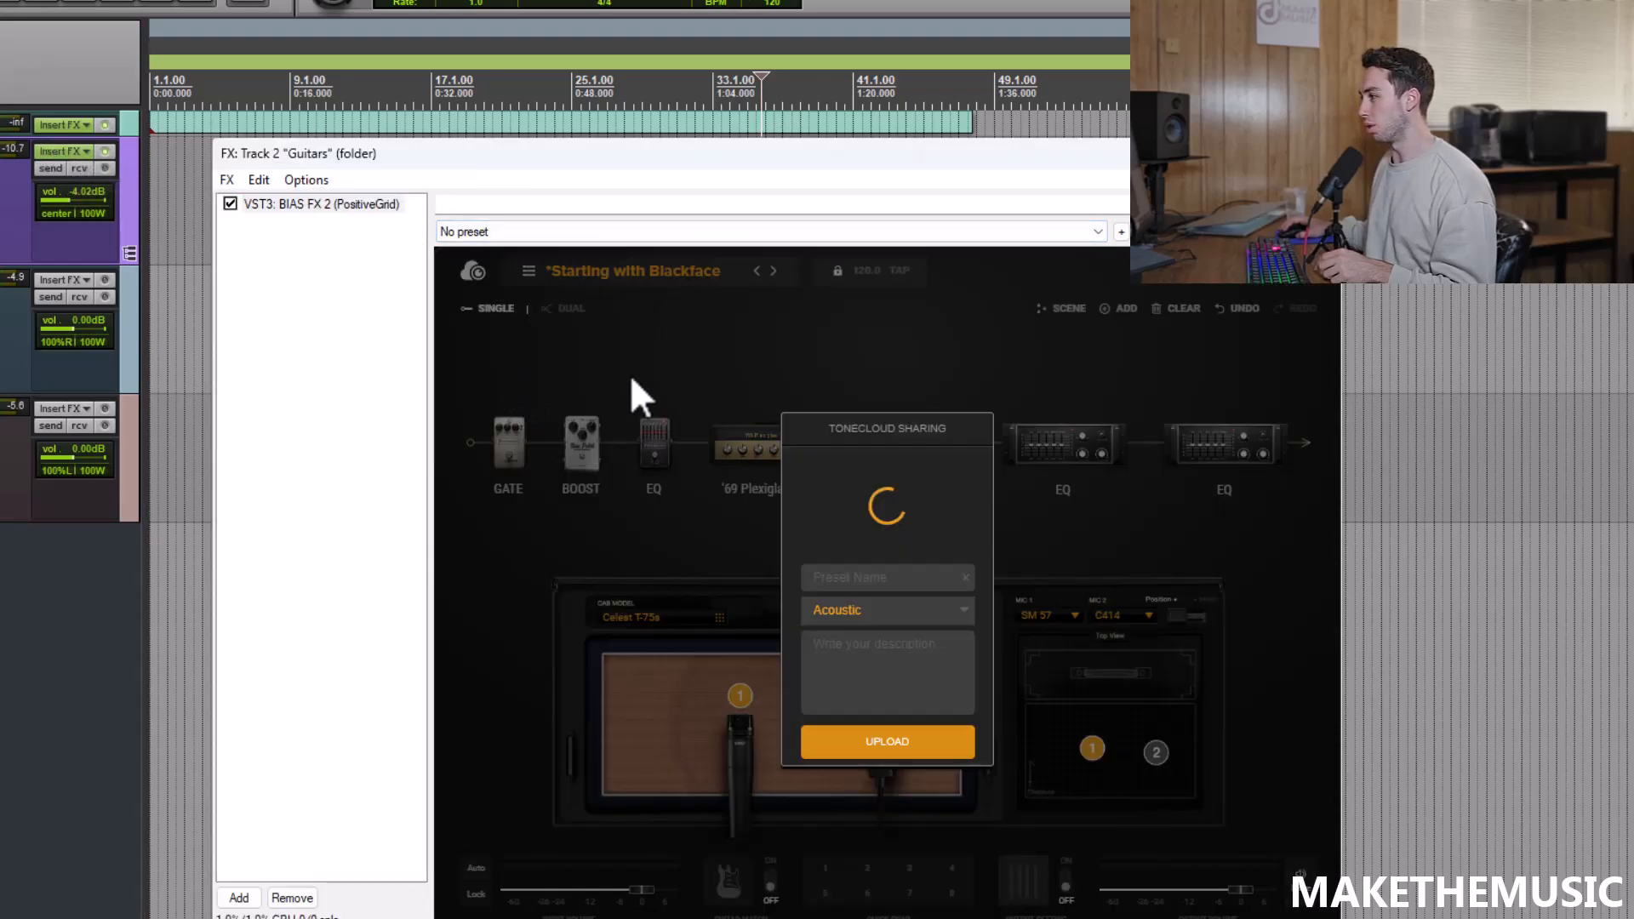
type("Blizzard Of Ozz")
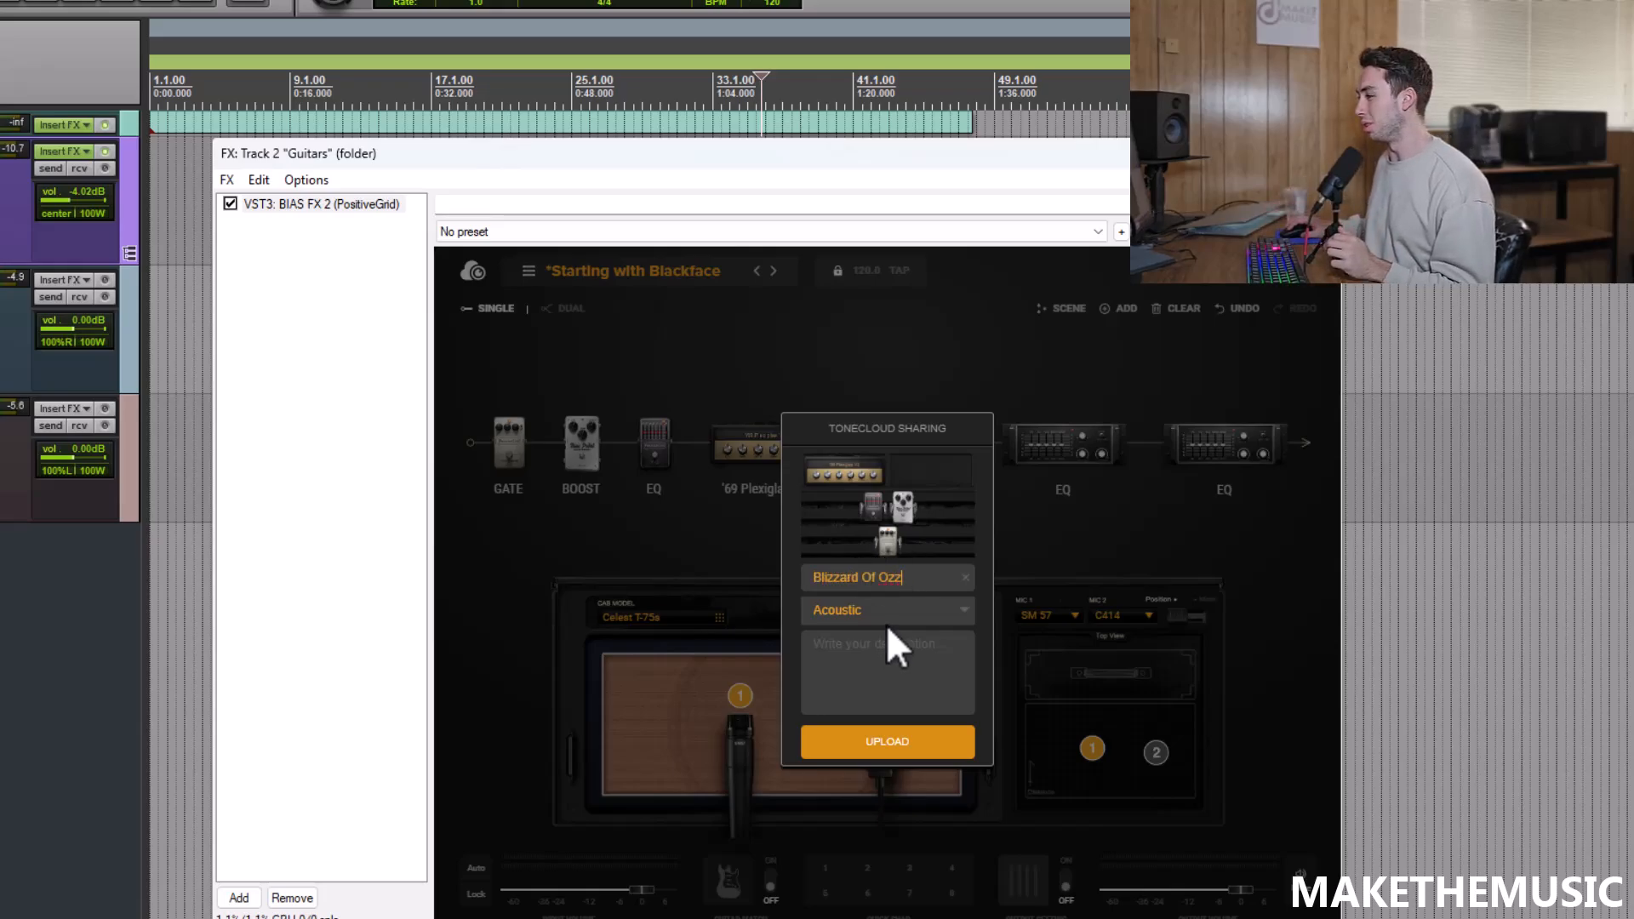
left_click(889, 611)
left_click(876, 747)
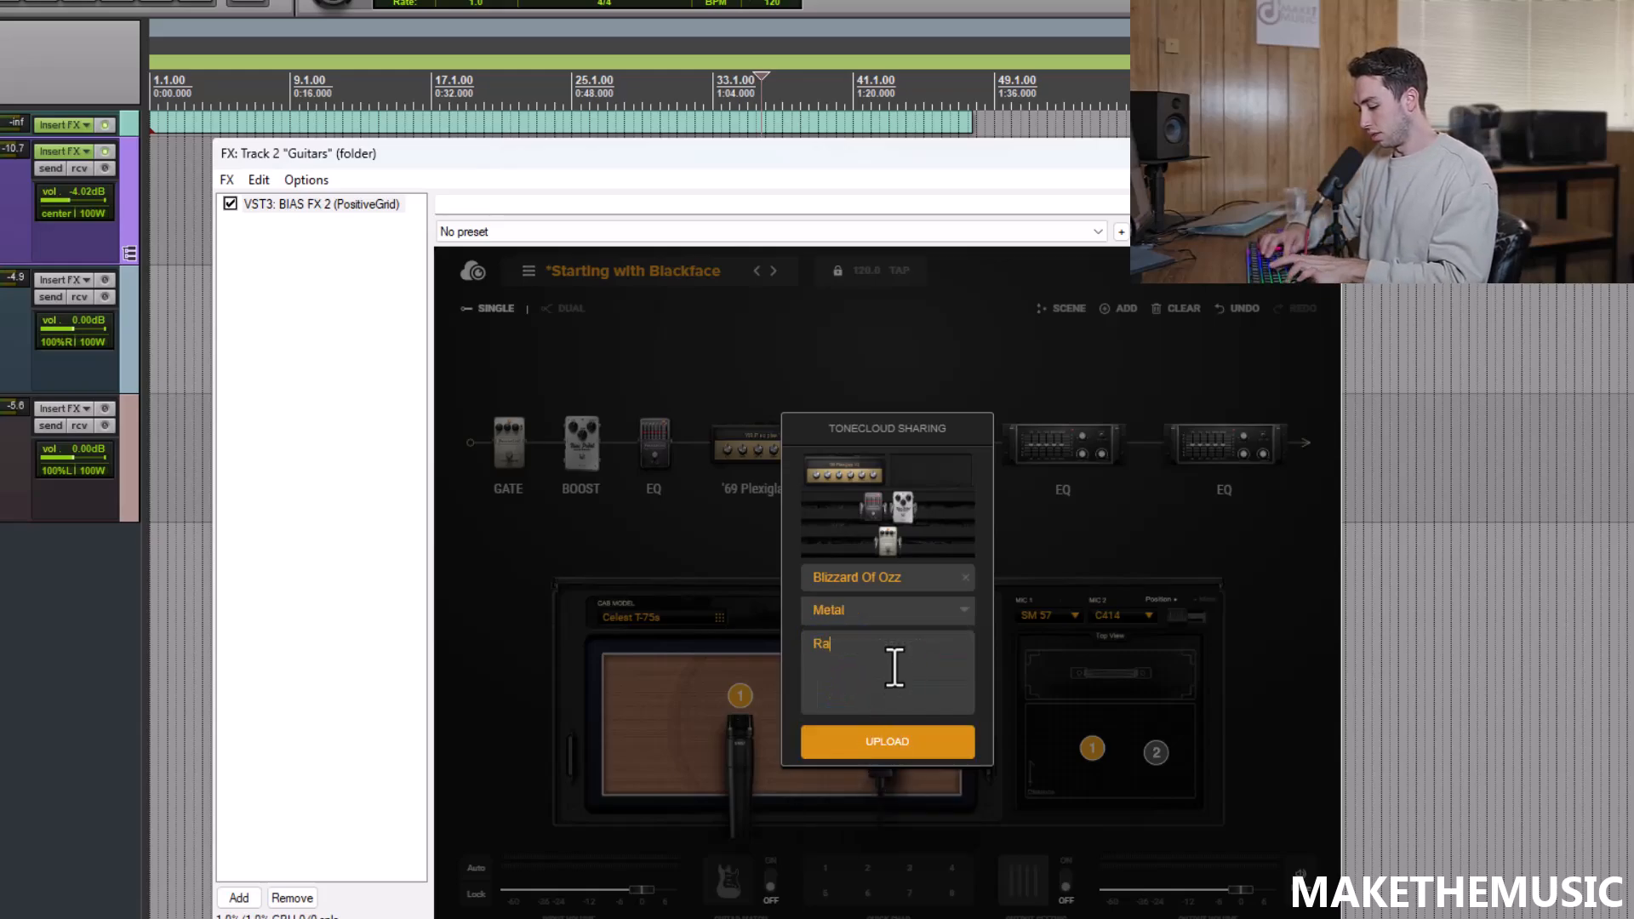
type("hoads")
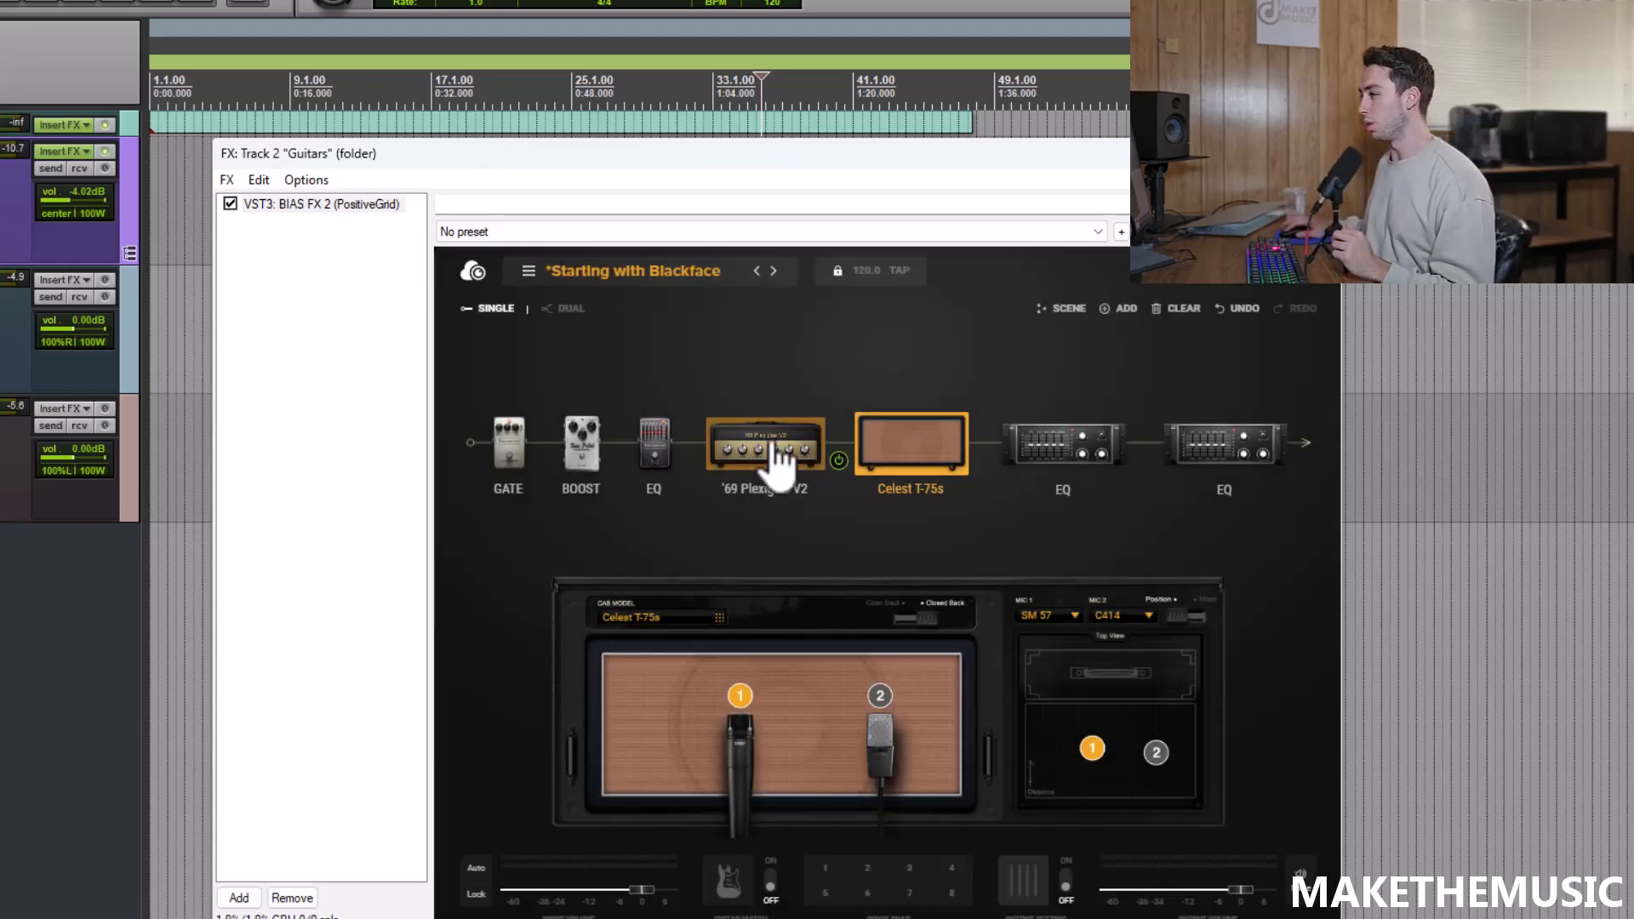
Review the settings of the boost, EQ pedal, '69 Plexiglas V2 amp, Celest T-75s cabinet and both rack EQs.
left_click(579, 466)
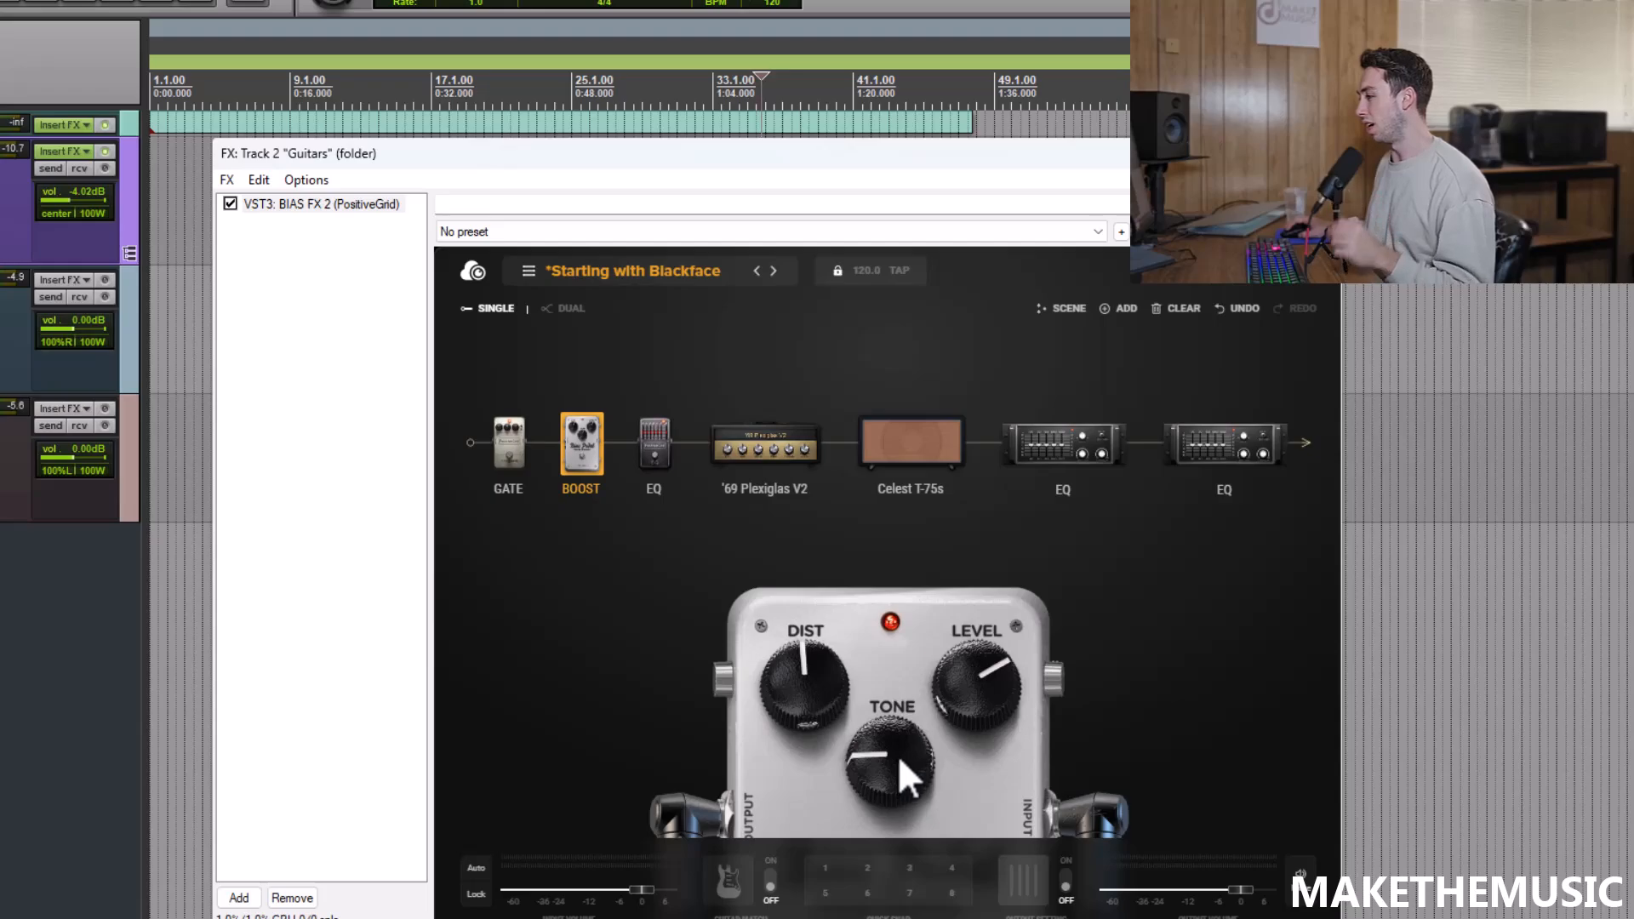
left_click(672, 463)
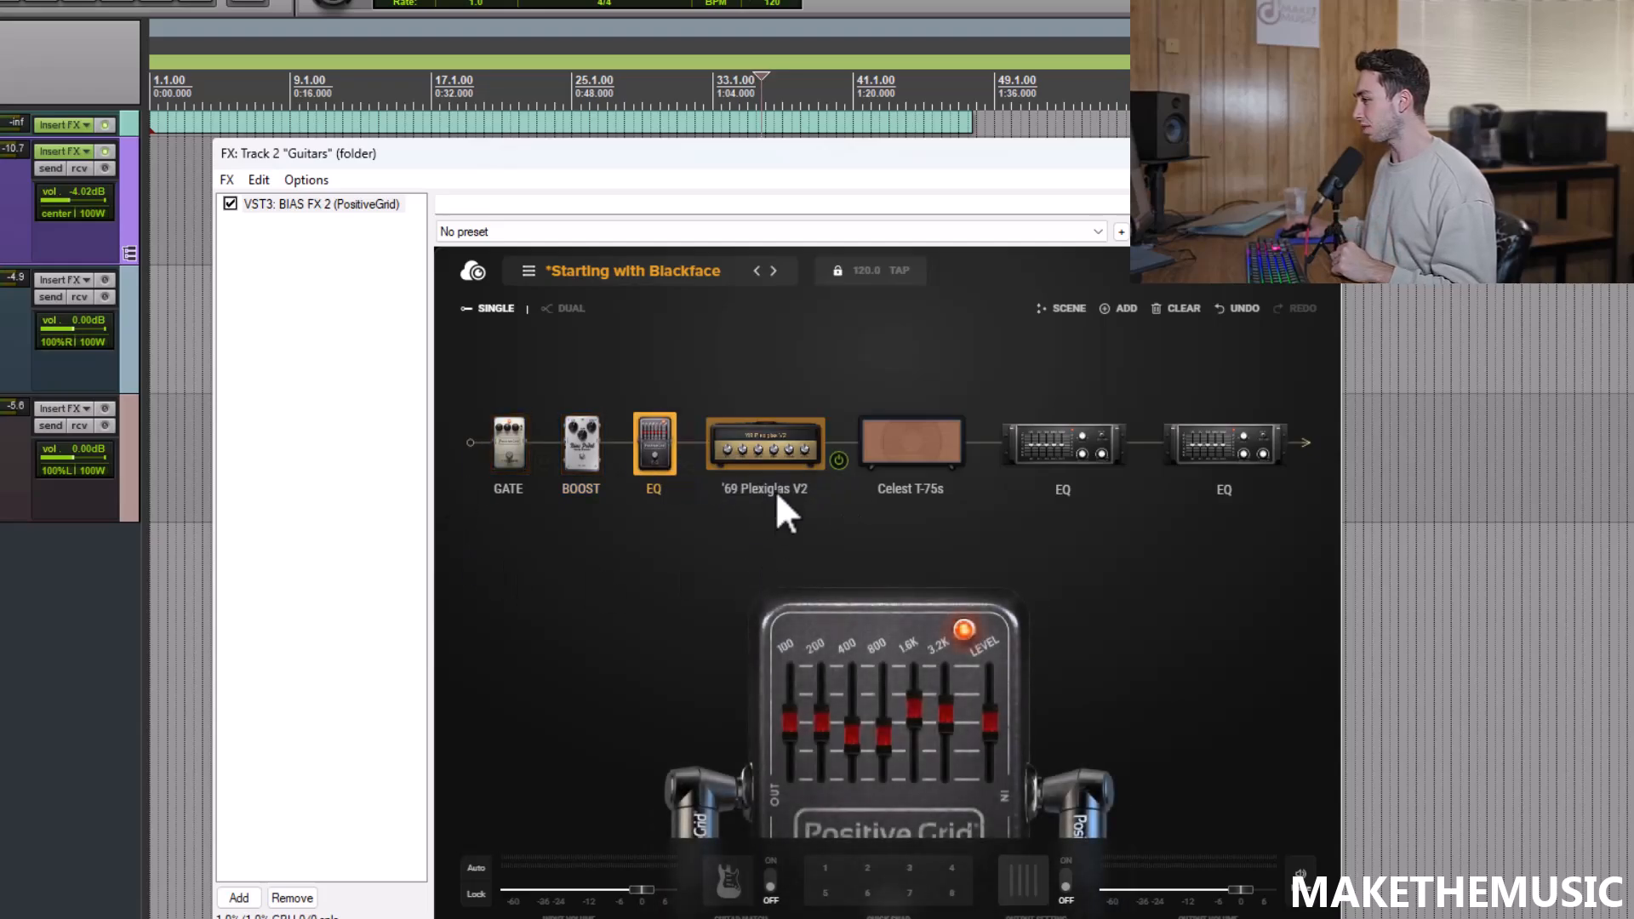
left_click(599, 464)
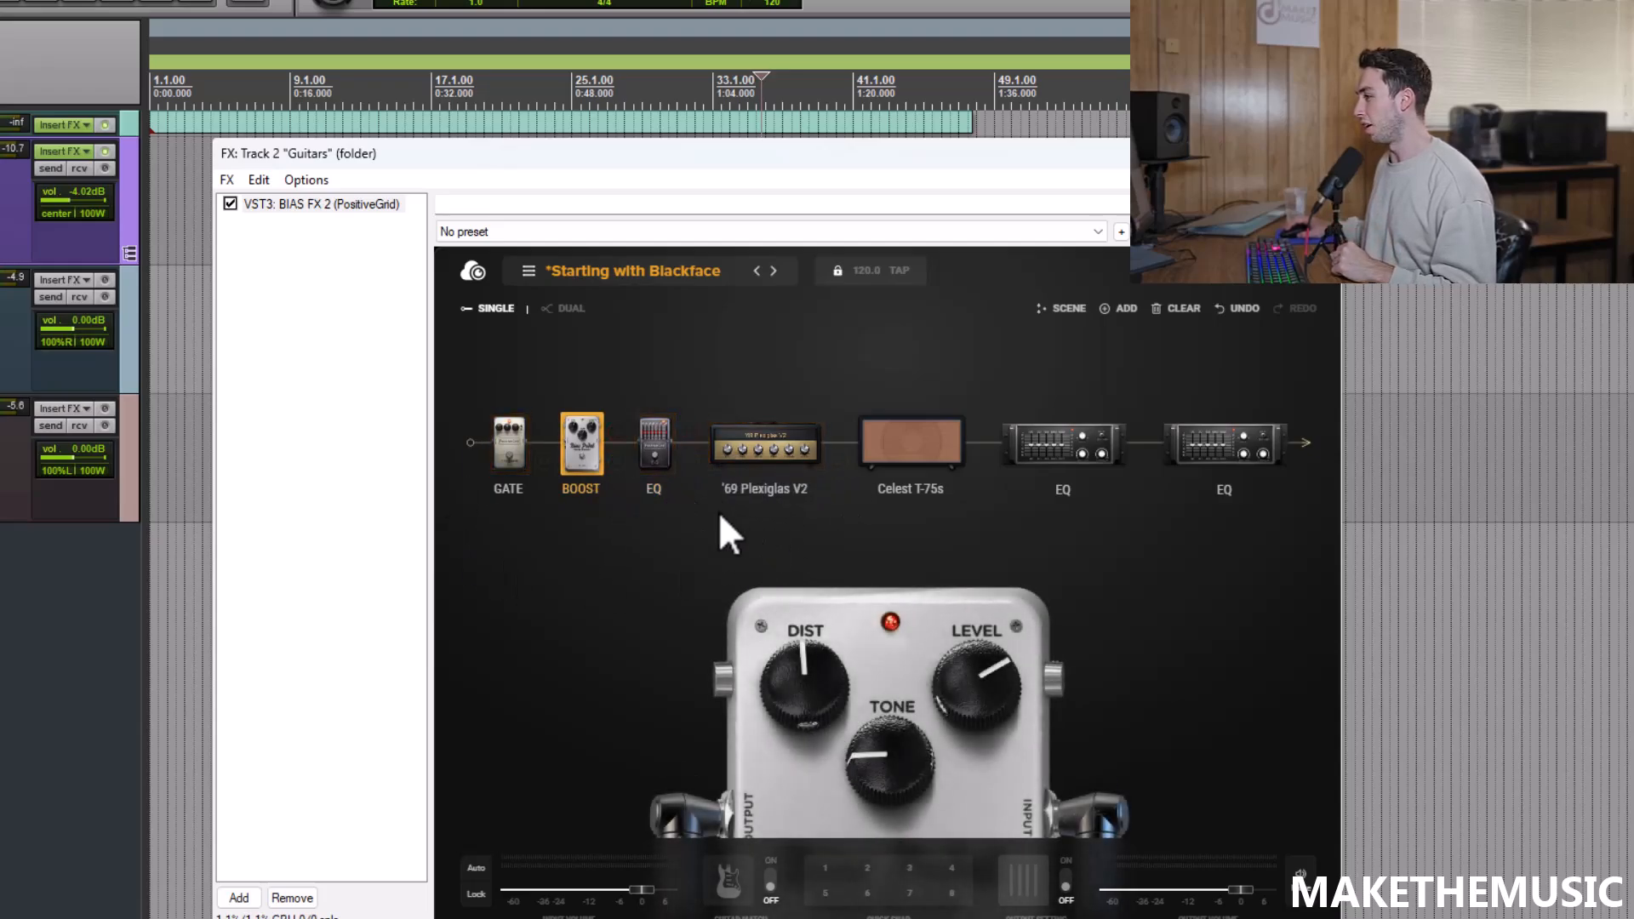
left_click(672, 475)
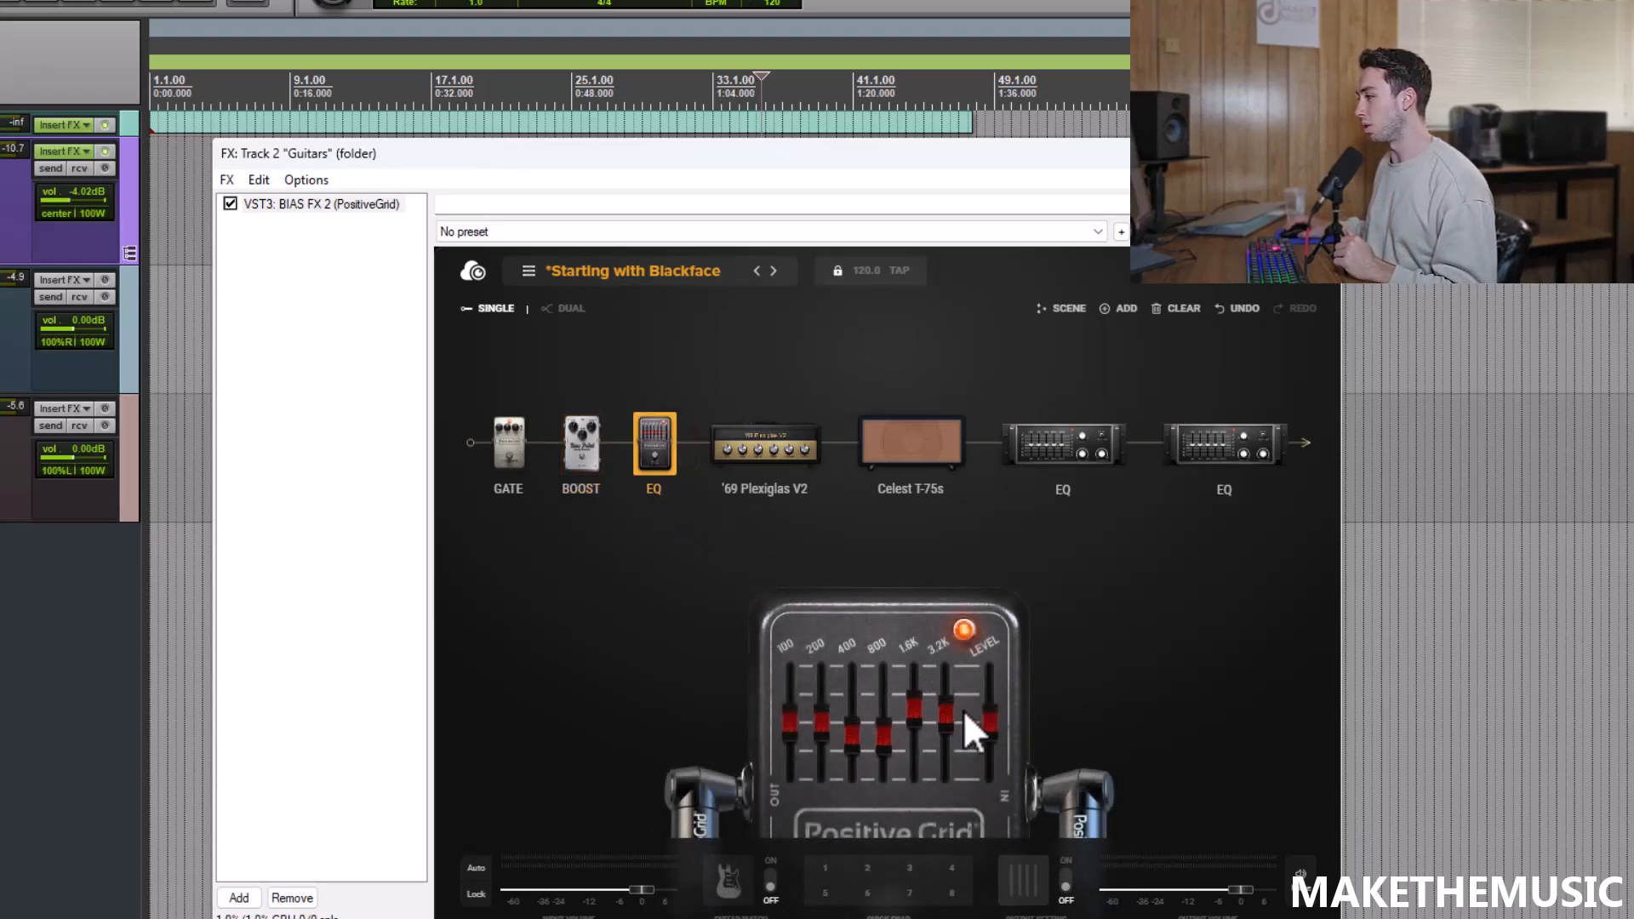
left_click(770, 459)
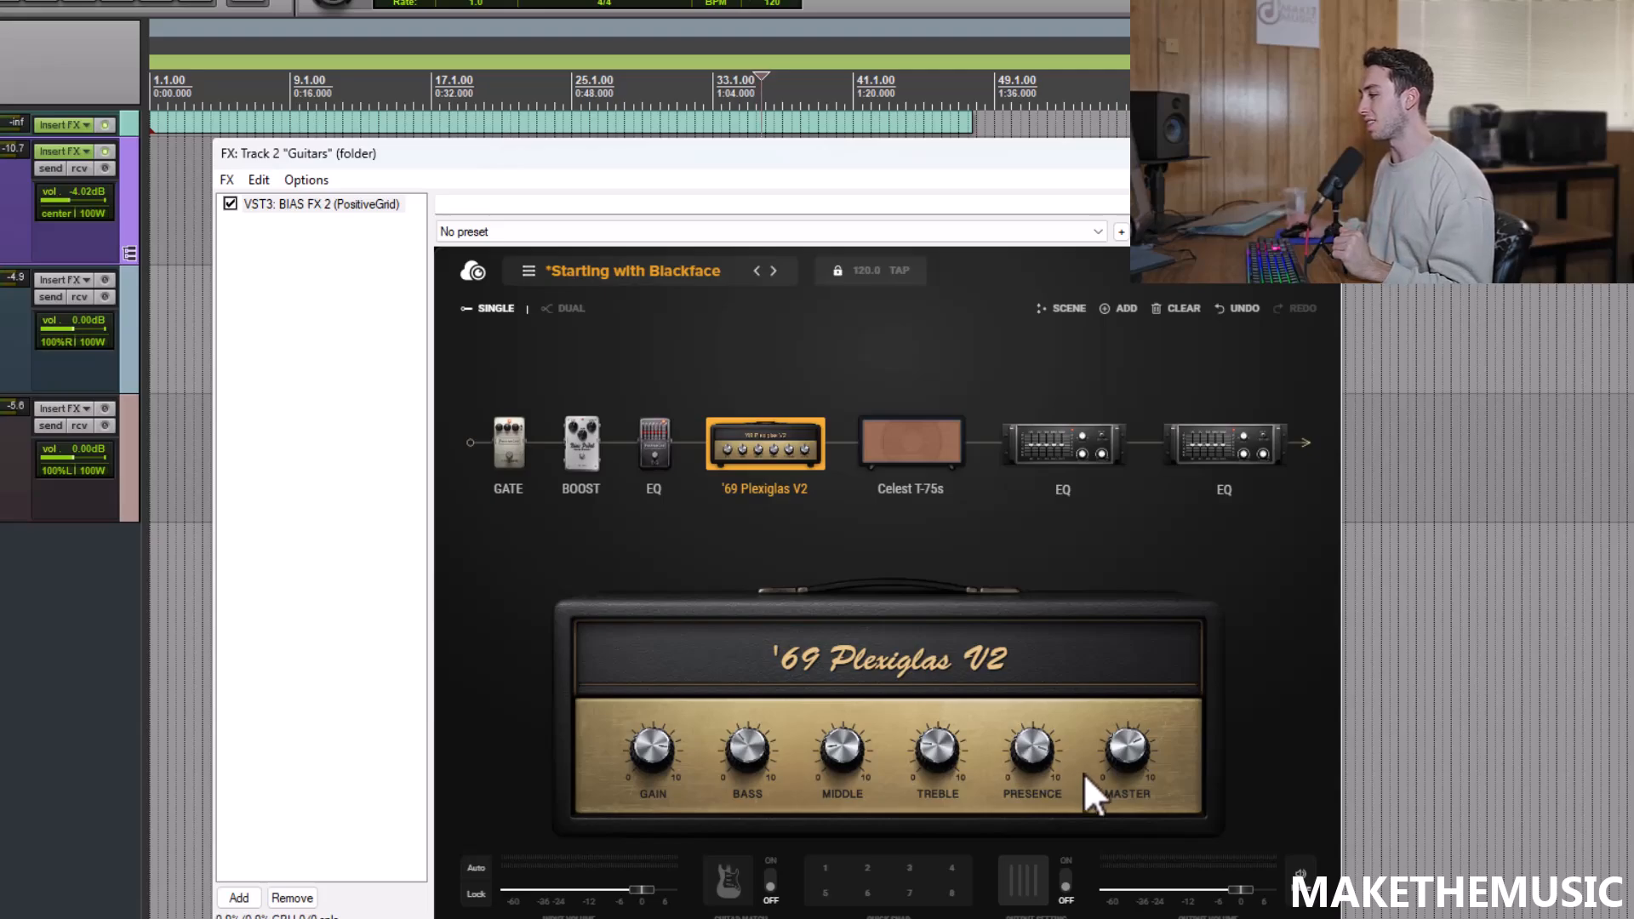
left_click(908, 481)
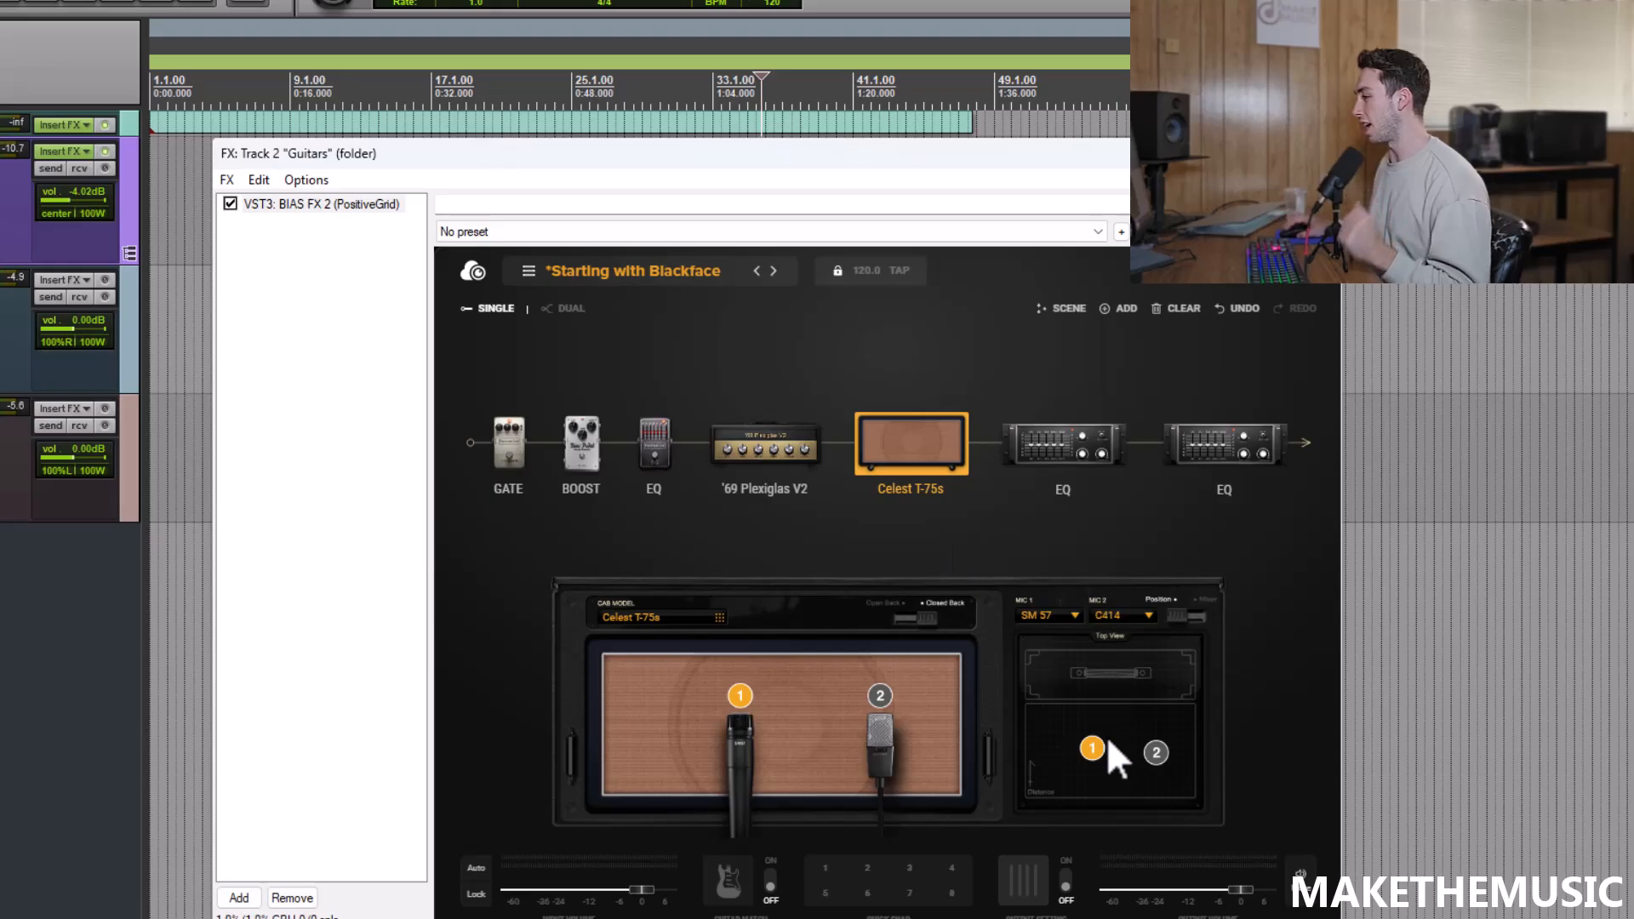
left_click(1042, 467)
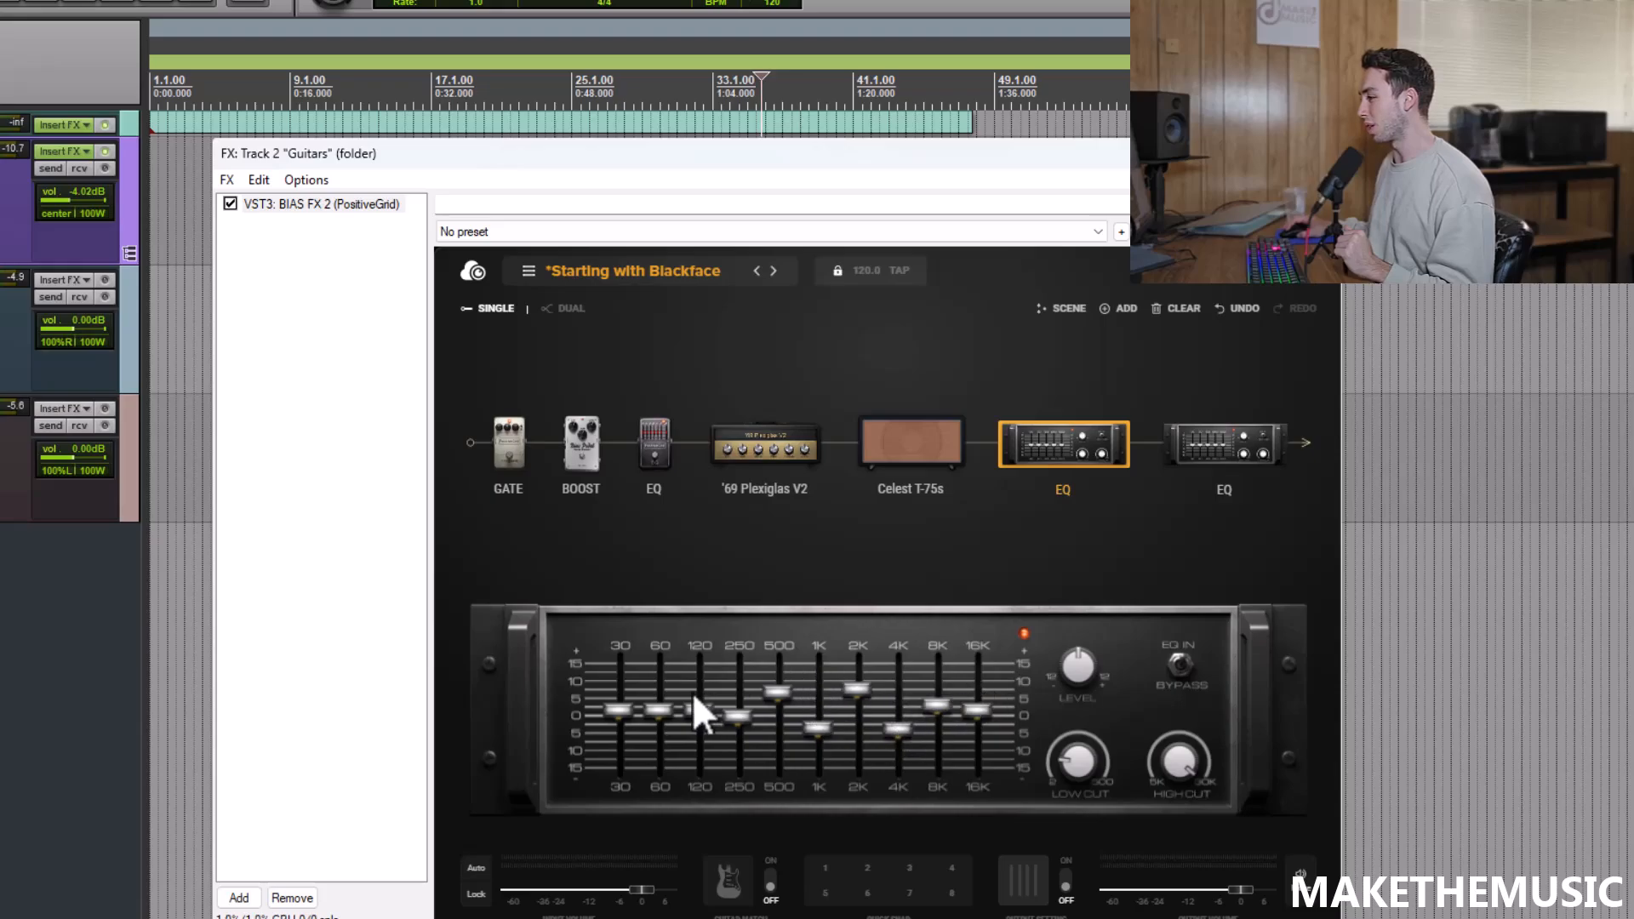
left_click(1229, 465)
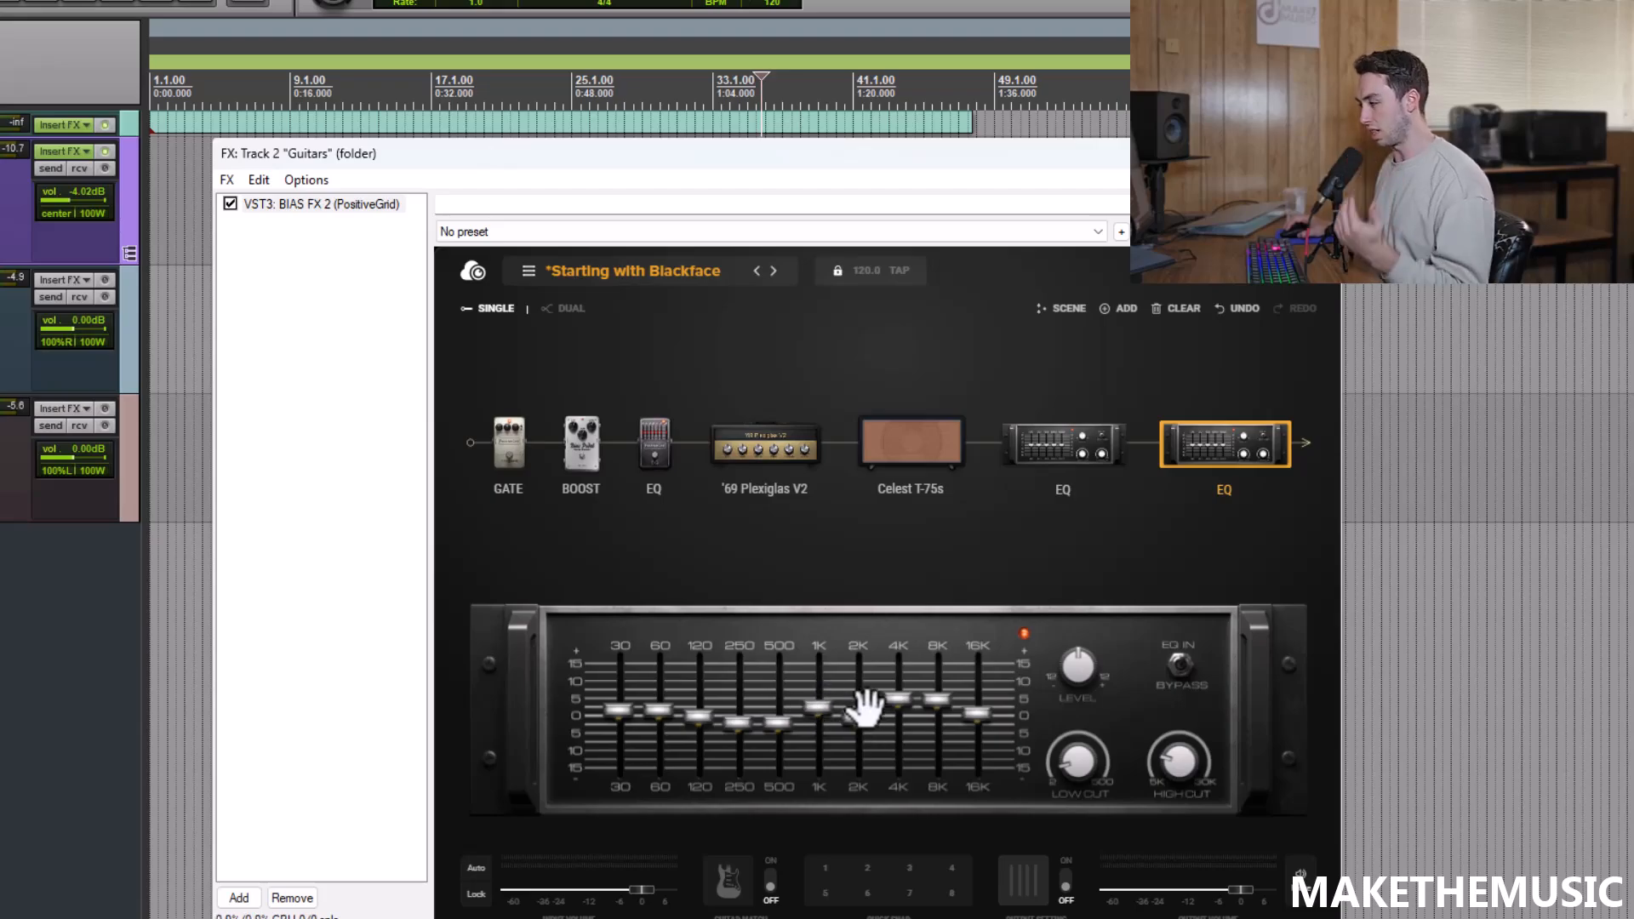
left_click(779, 455)
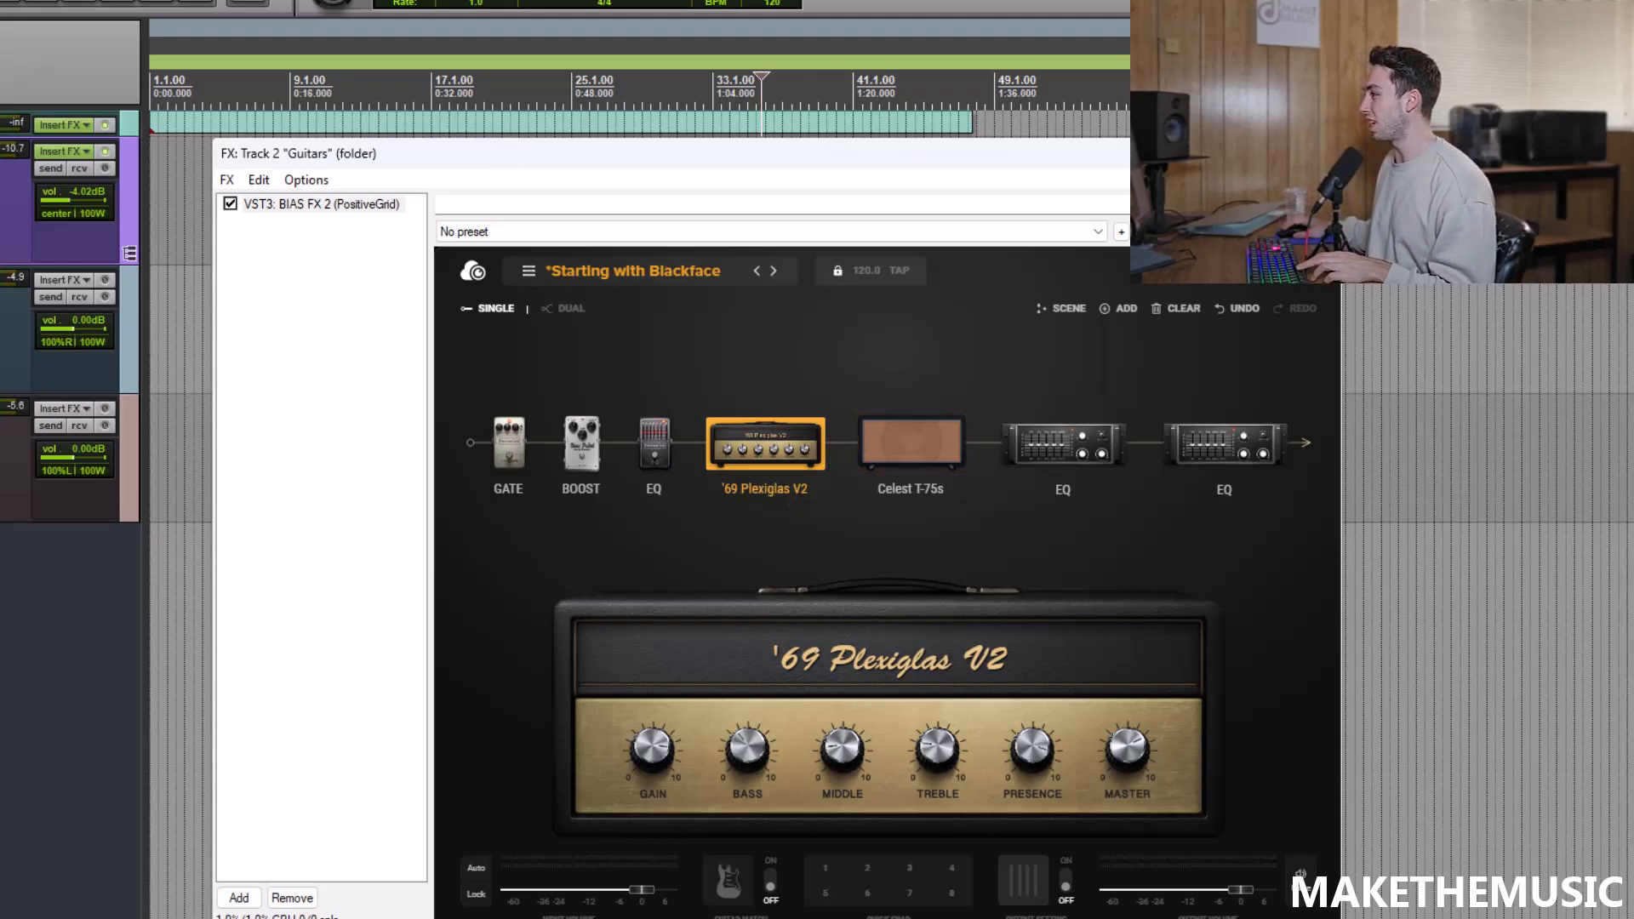
Close the effects window and play the guitar tracks from about bar 34 to hear the finished tone.
left_click(1322, 153)
scroll(977, 241, "up", 3)
left_click(868, 230)
key("space")
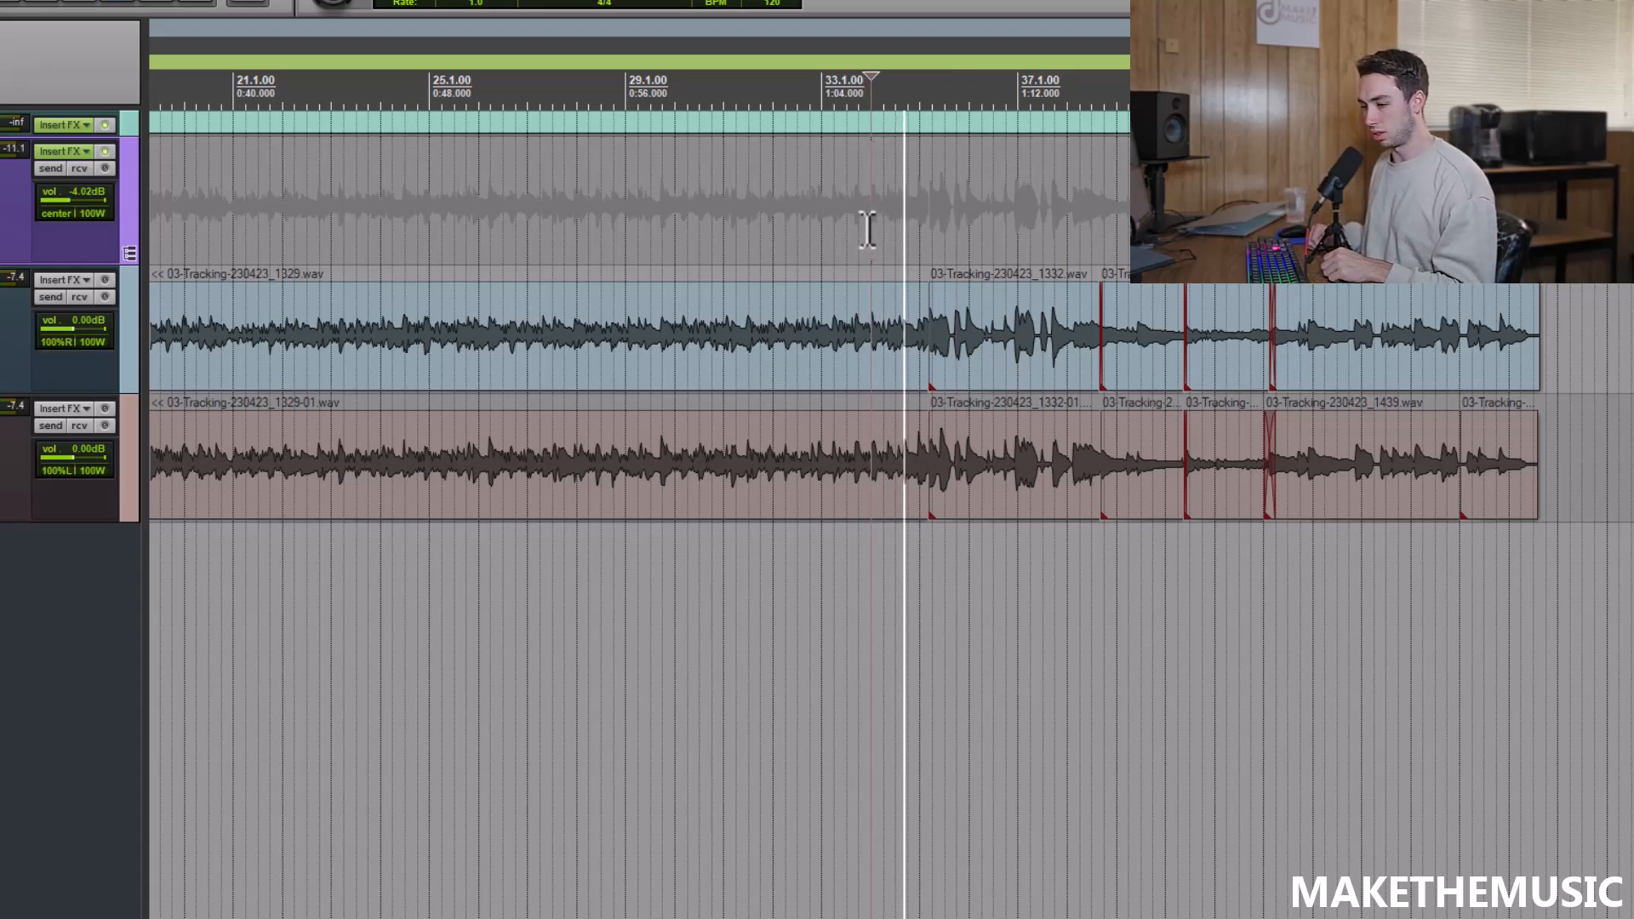